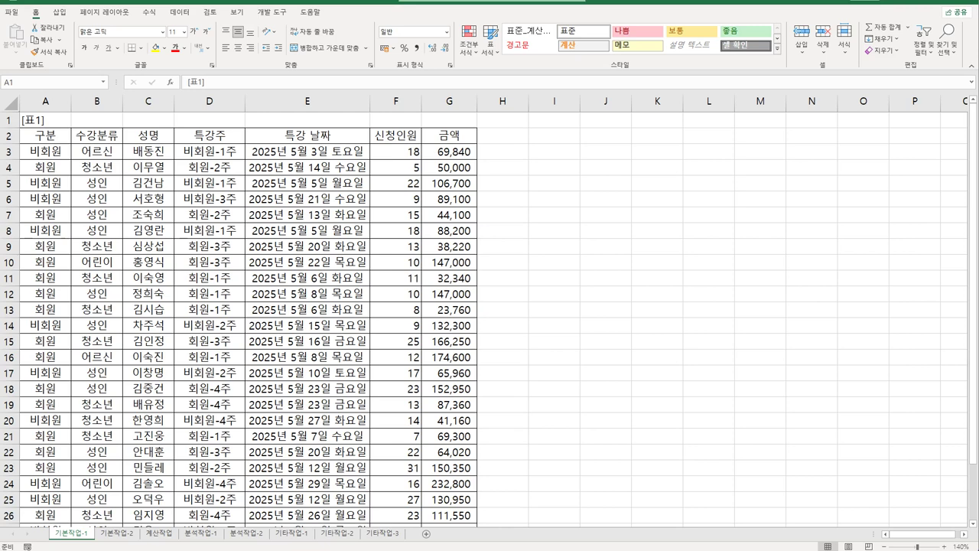
- Enter the criteria header 조건 in cell A33 below the table
{"action": "left_click", "coordinate": [215, 140]}
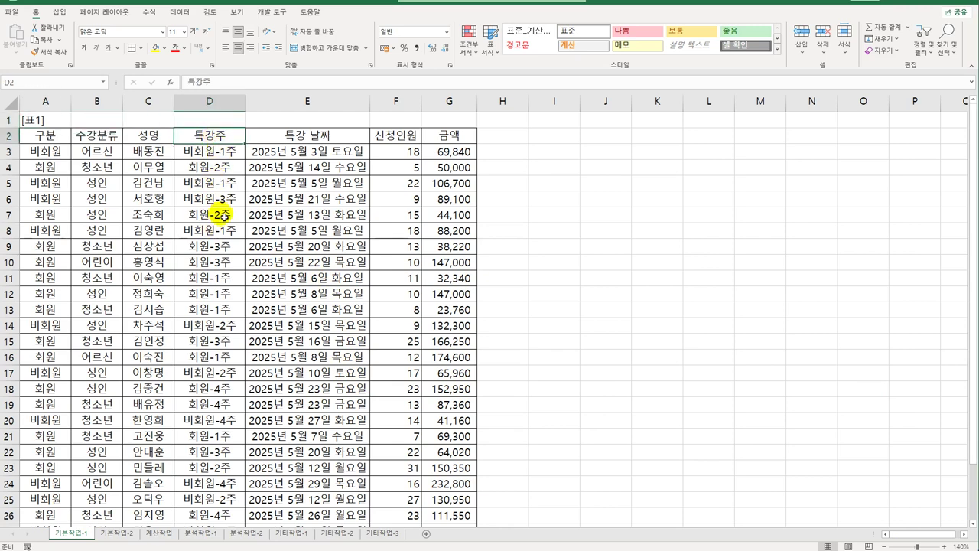
{"action": "left_click", "coordinate": [391, 136]}
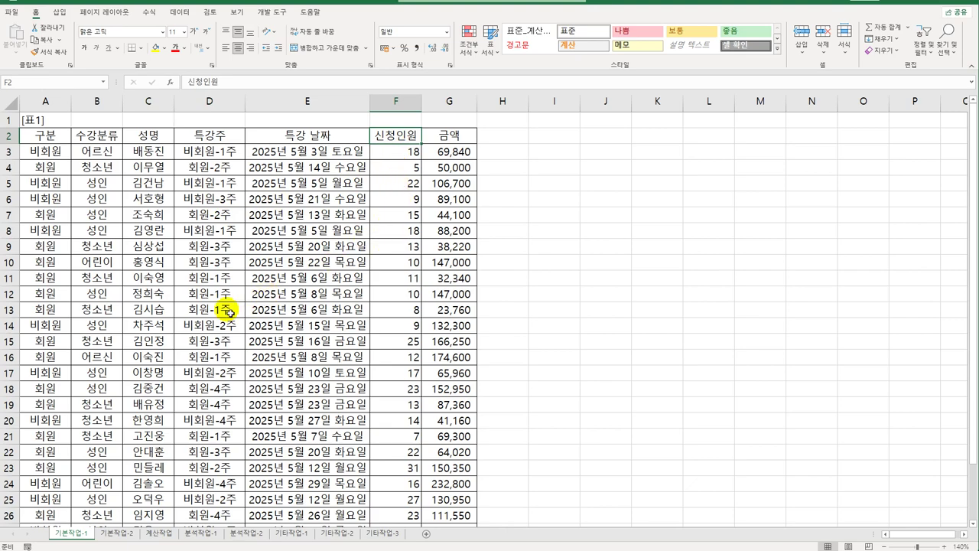
{"action": "scroll", "coordinate": [229, 311], "scroll_direction": "down", "scroll_amount": 3}
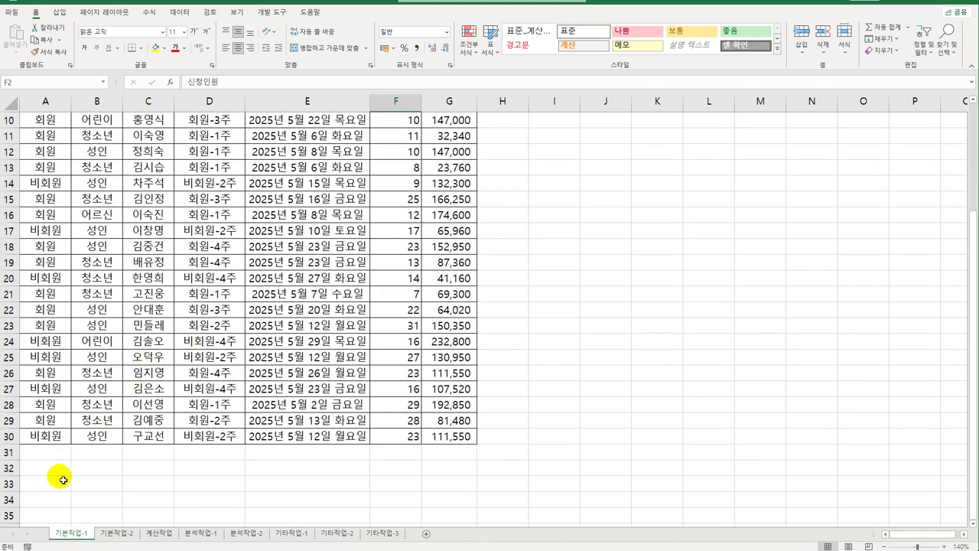
{"action": "left_click", "coordinate": [58, 482]}
{"action": "scroll", "coordinate": [56, 467], "scroll_direction": "down", "scroll_amount": 3}
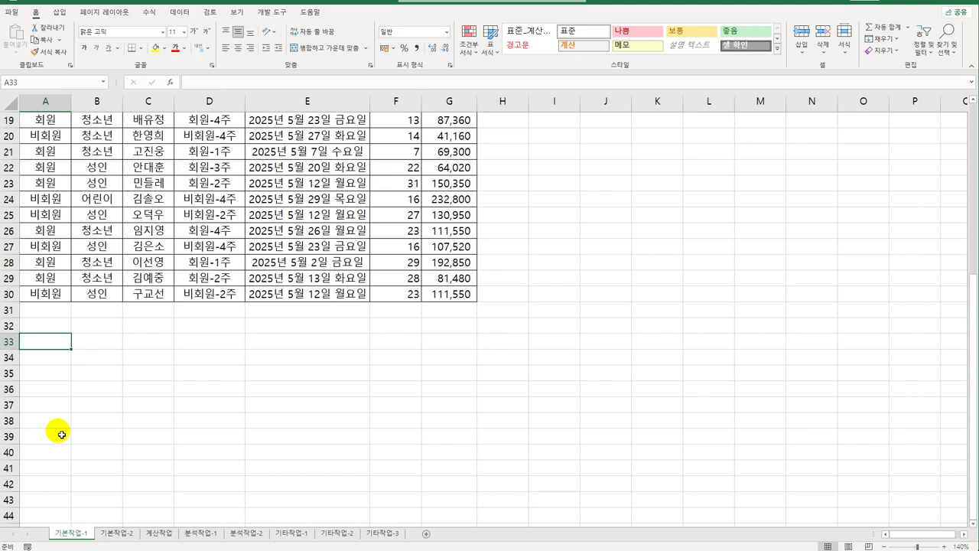
{"action": "type", "text": "조건"}
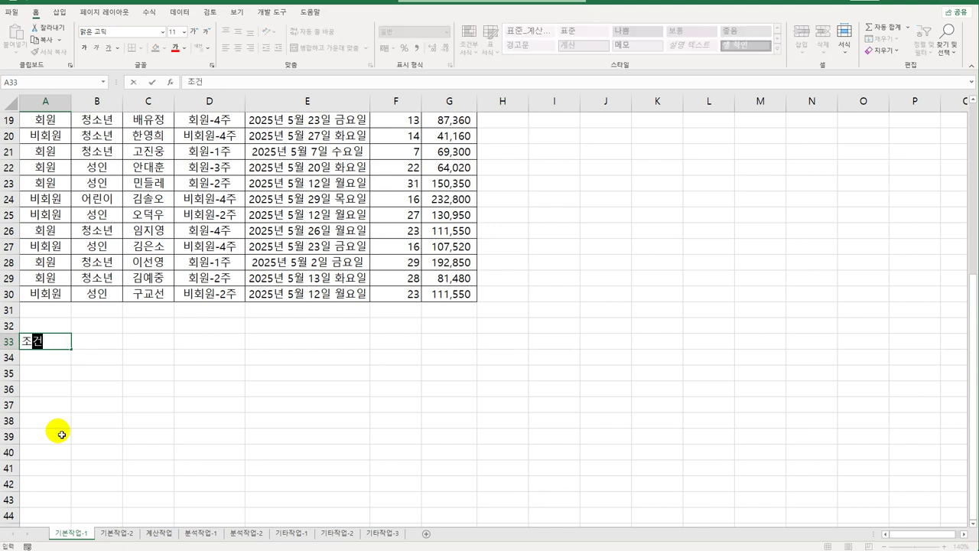
{"action": "key", "text": "Return"}
- Start an AND formula in A34 whose first condition is RIGHT(D3,2)="1주"
{"action": "type", "text": "="}
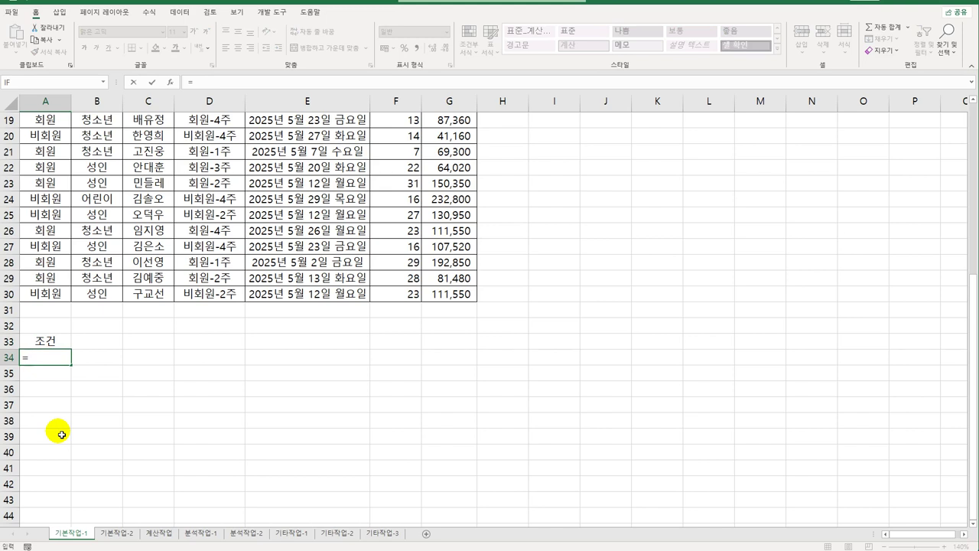
{"action": "type", "text": "ㅁ"}
{"action": "key", "text": "BackSpace"}
{"action": "type", "text": "and("}
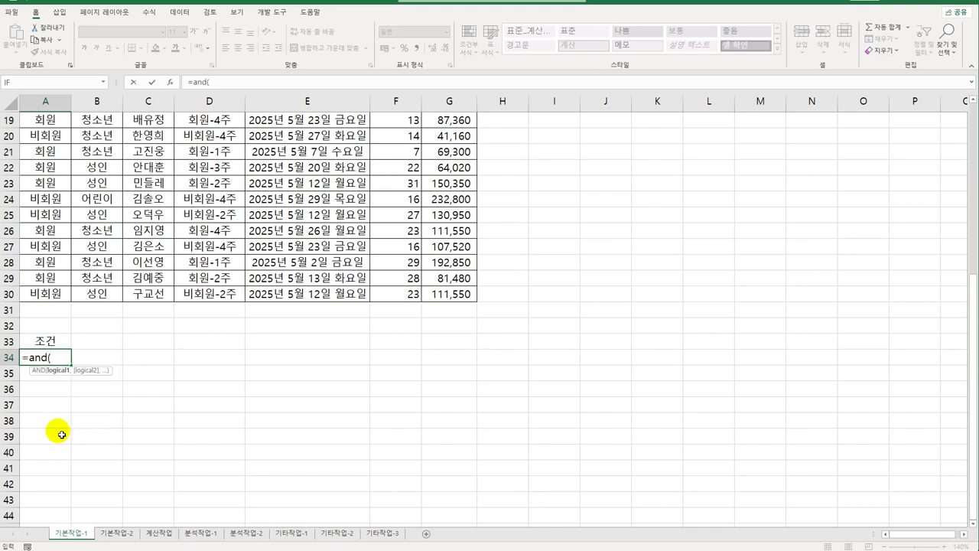
{"action": "type", "text": "right("}
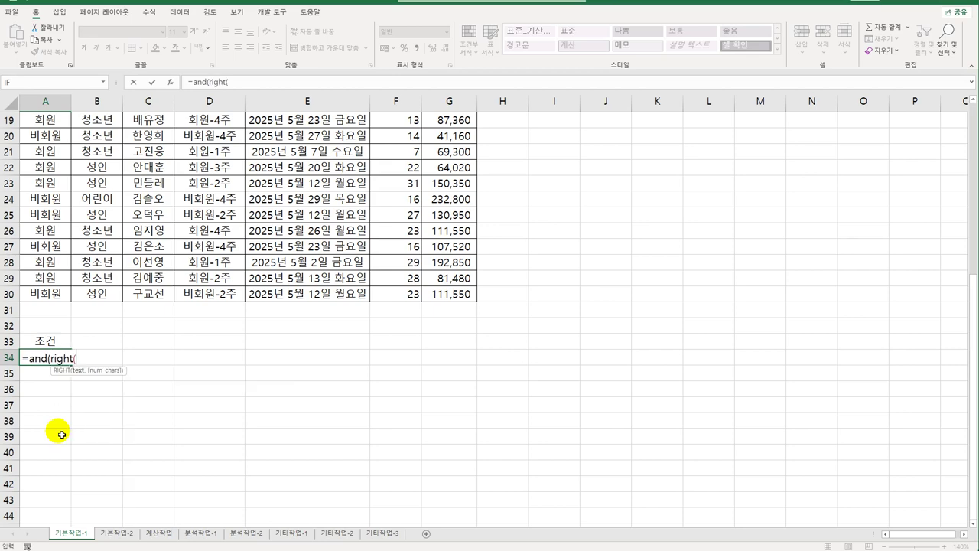
{"action": "scroll", "coordinate": [199, 353], "scroll_direction": "up", "scroll_amount": 6}
{"action": "left_click", "coordinate": [231, 150]}
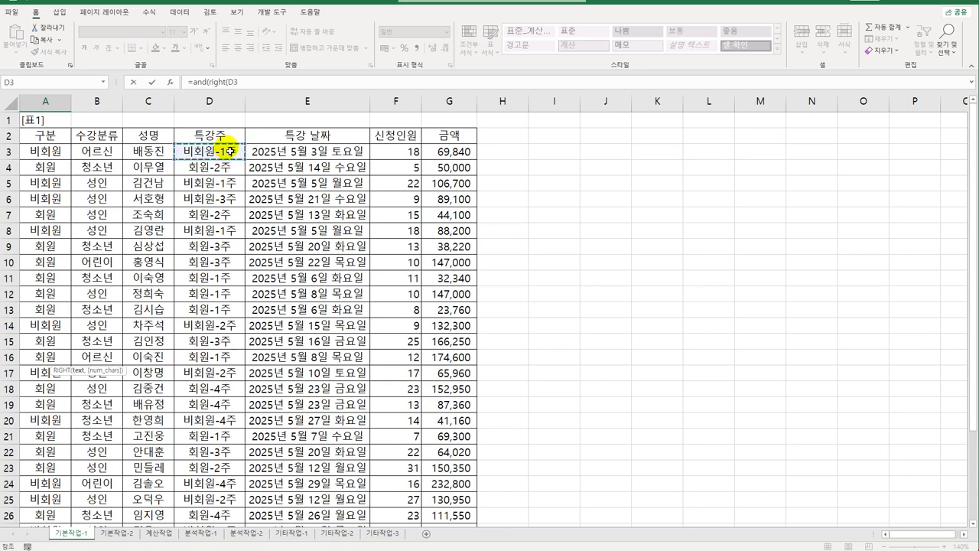
{"action": "type", "text": ",2"}
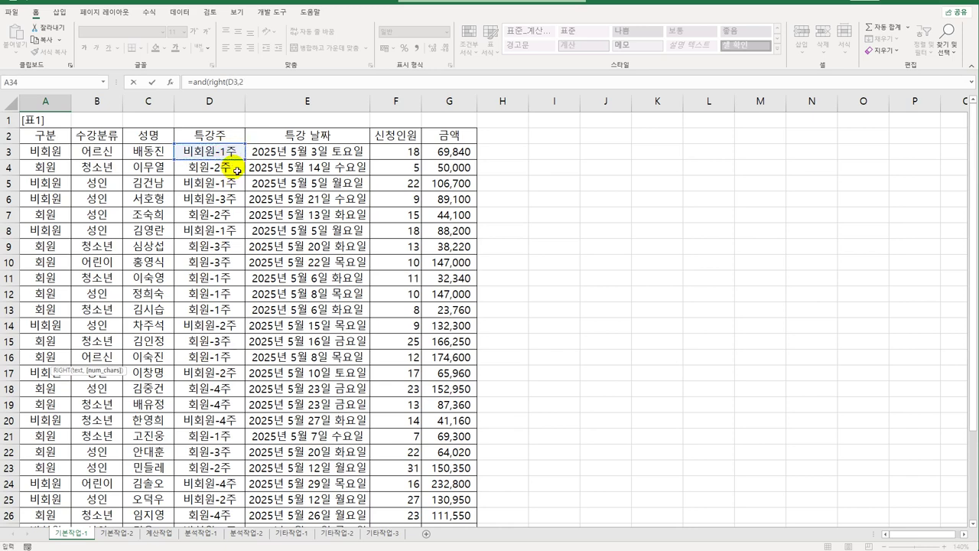
{"action": "scroll", "coordinate": [296, 230], "scroll_direction": "down", "scroll_amount": 6}
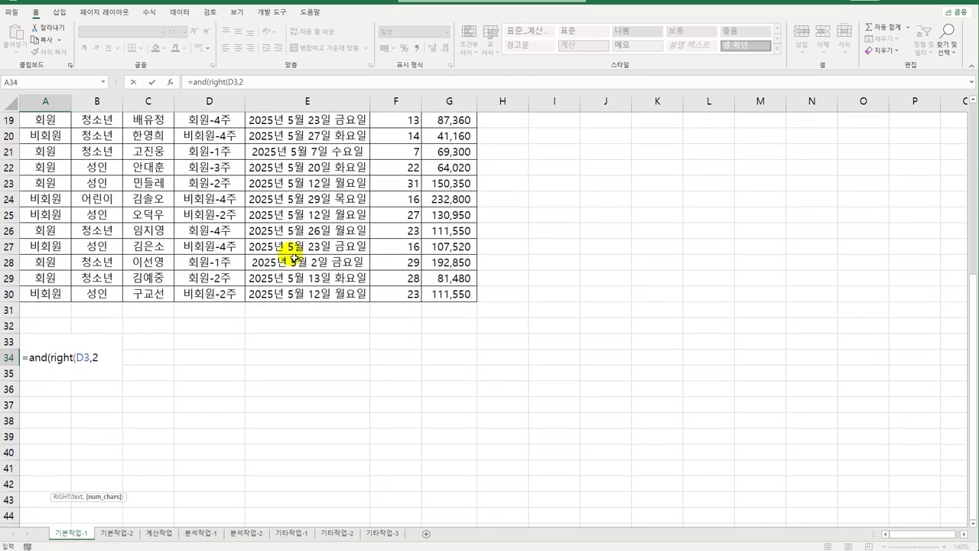
{"action": "type", "text": "2)="}
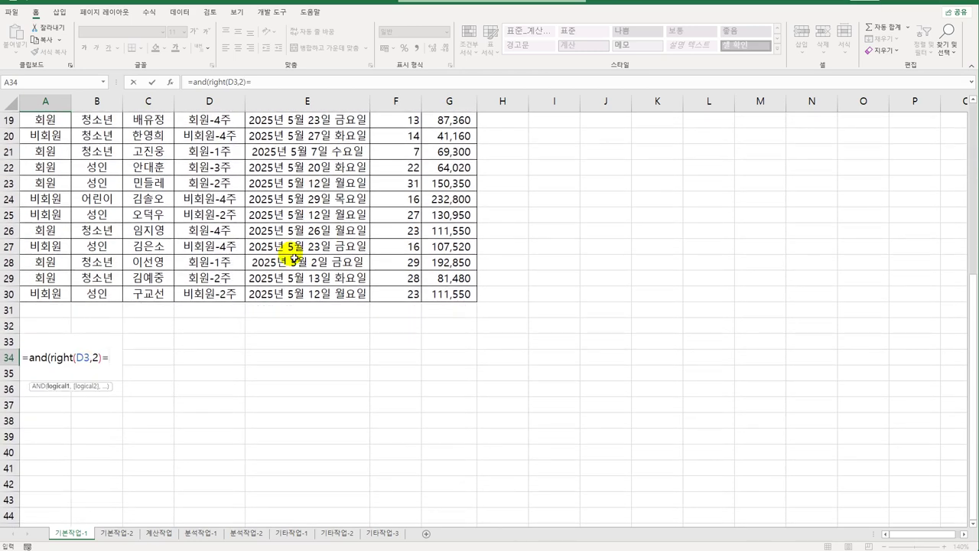
{"action": "type", "text": "\"1주\","}
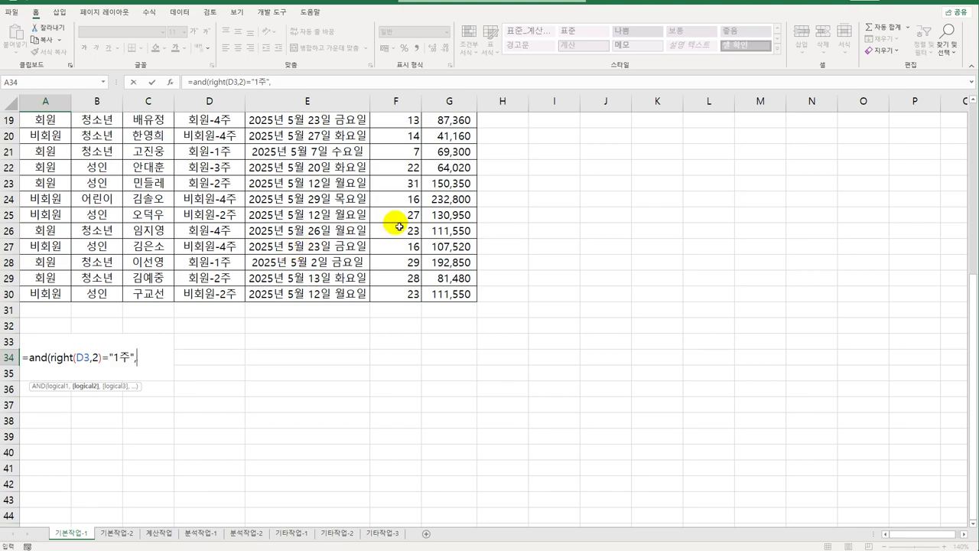
- Add the second condition F3>=AVERAGE($F$3:$F$30) to the AND formula in A34 and complete it
{"action": "scroll", "coordinate": [396, 222], "scroll_direction": "up", "scroll_amount": 6}
{"action": "left_click", "coordinate": [399, 158]}
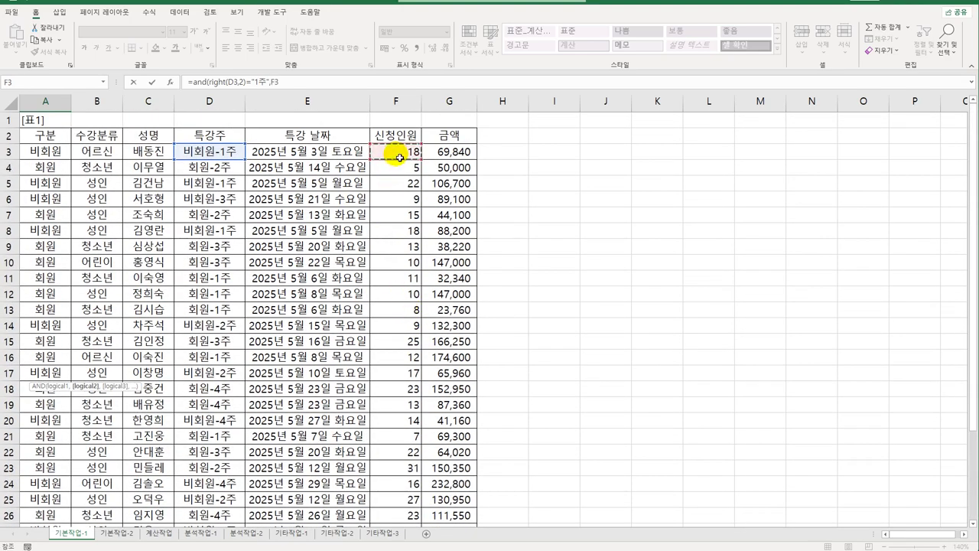
{"action": "scroll", "coordinate": [427, 239], "scroll_direction": "down", "scroll_amount": 6}
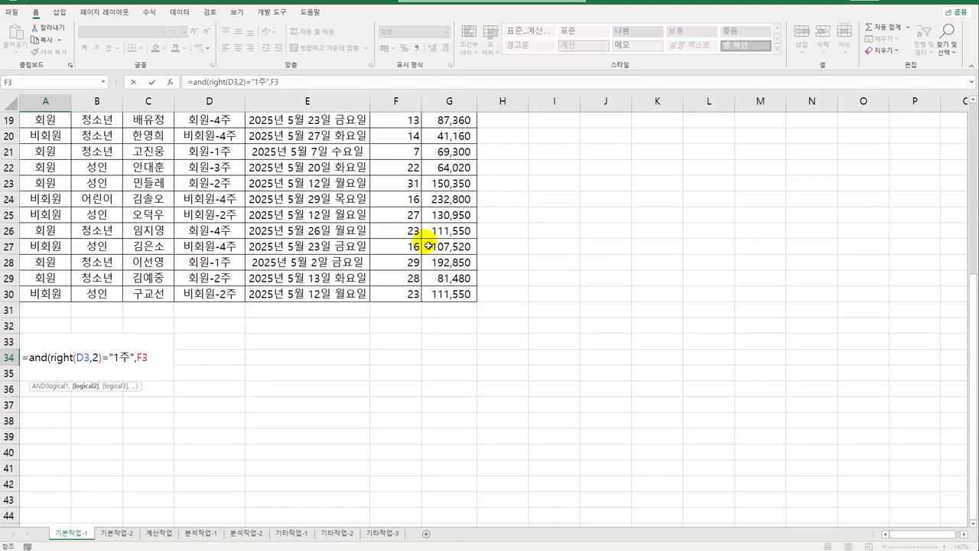
{"action": "type", "text": ">=ave"}
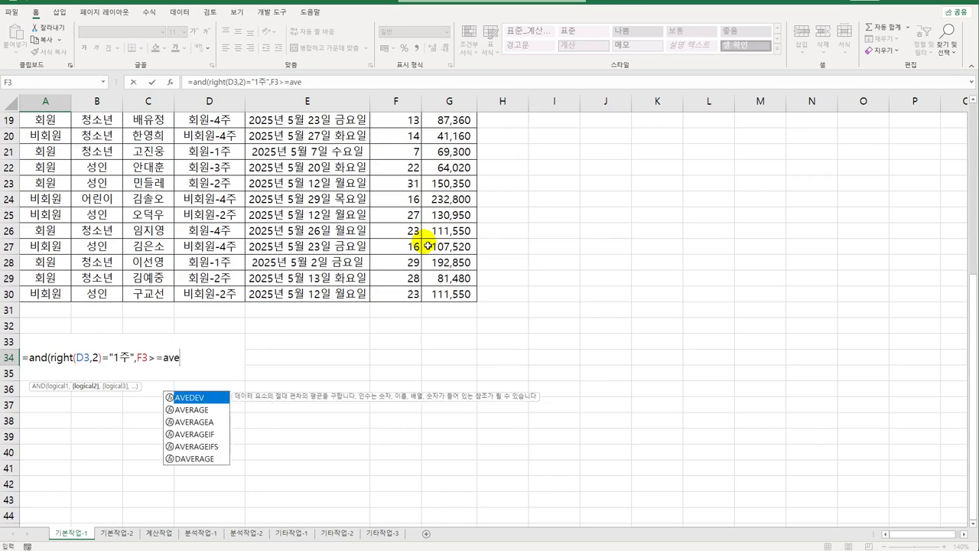
{"action": "key", "text": "Down"}
{"action": "key", "text": "Tab"}
{"action": "scroll", "coordinate": [429, 246], "scroll_direction": "up", "scroll_amount": 6}
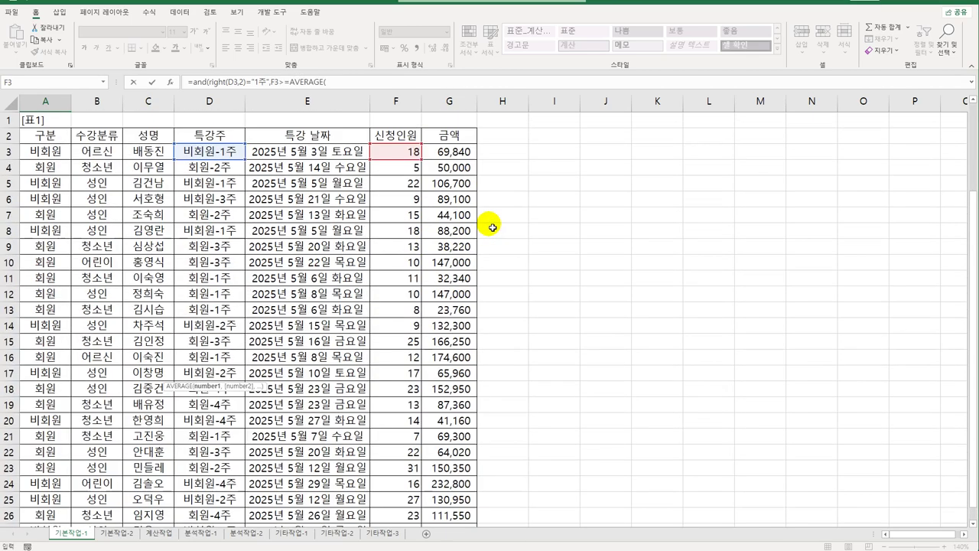
{"action": "left_click_drag", "start_coordinate": [387, 153], "coordinate": [389, 505]}
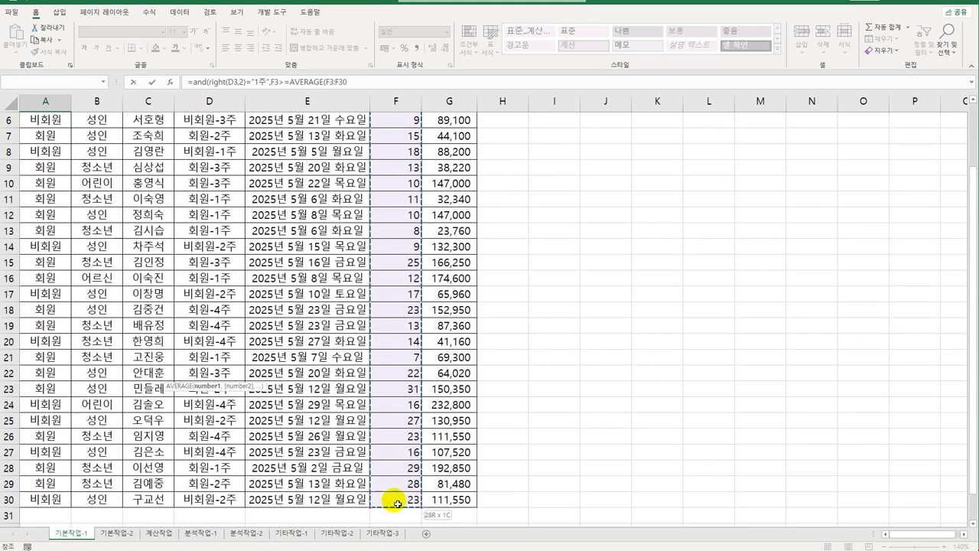
{"action": "scroll", "coordinate": [397, 503], "scroll_direction": "down", "scroll_amount": 3}
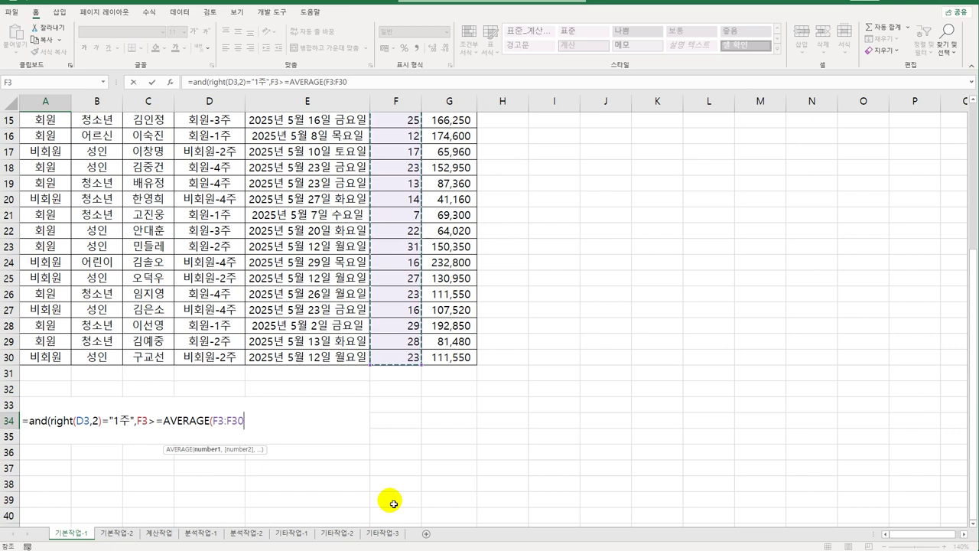
{"action": "key", "text": "F4"}
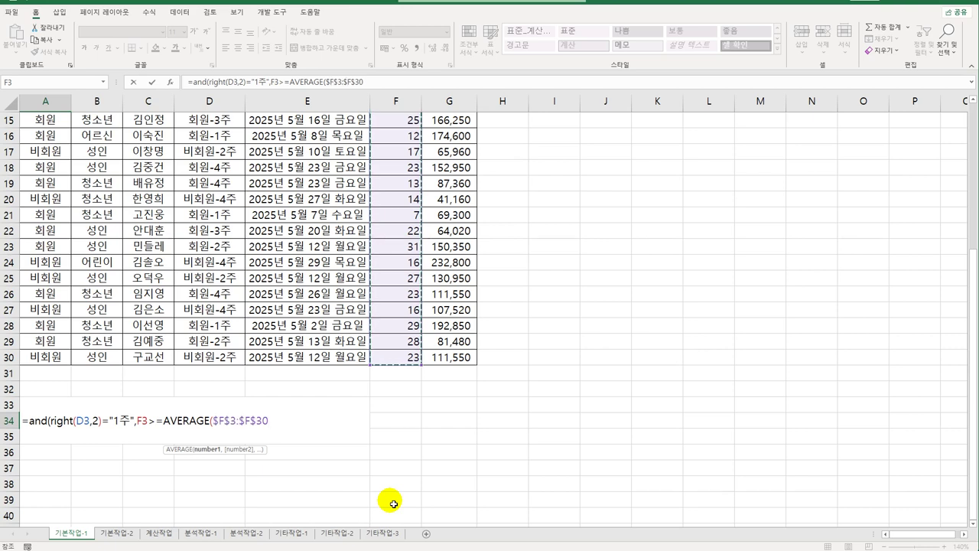
{"action": "type", "text": ")"}
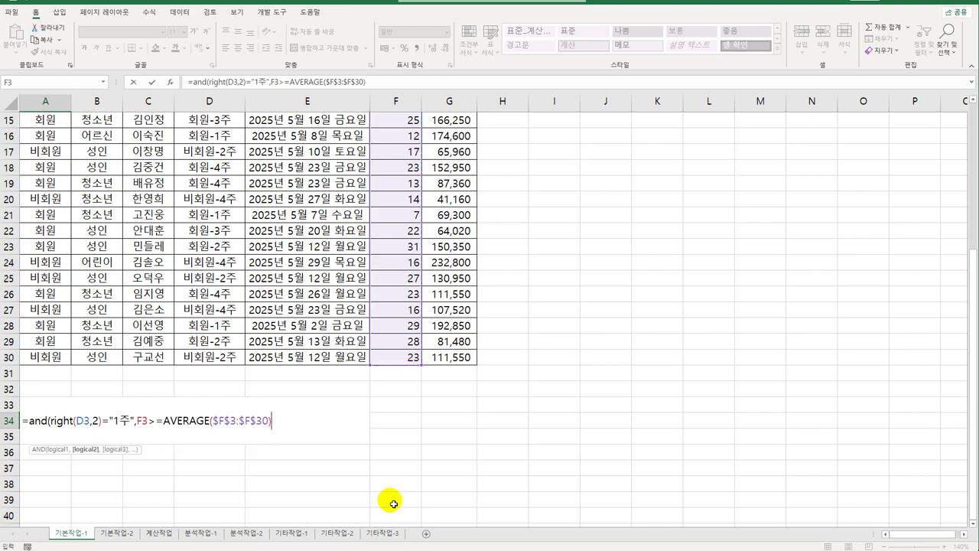
{"action": "type", "text": ")"}
{"action": "key", "text": "Return"}
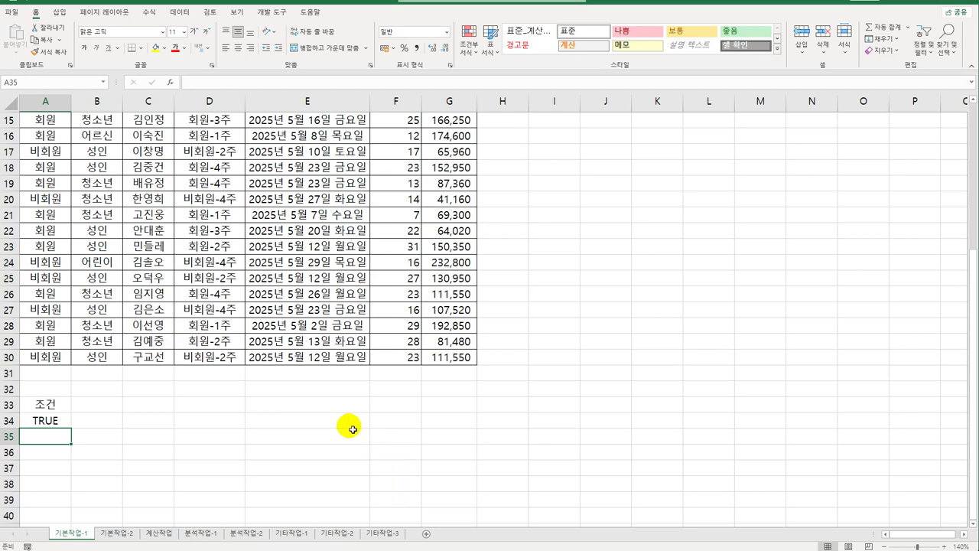
- Start an Advanced Filter on the table A2:G30 with A33:A34 as the criteria range
{"action": "scroll", "coordinate": [262, 342], "scroll_direction": "up", "scroll_amount": 5}
{"action": "left_click", "coordinate": [181, 299]}
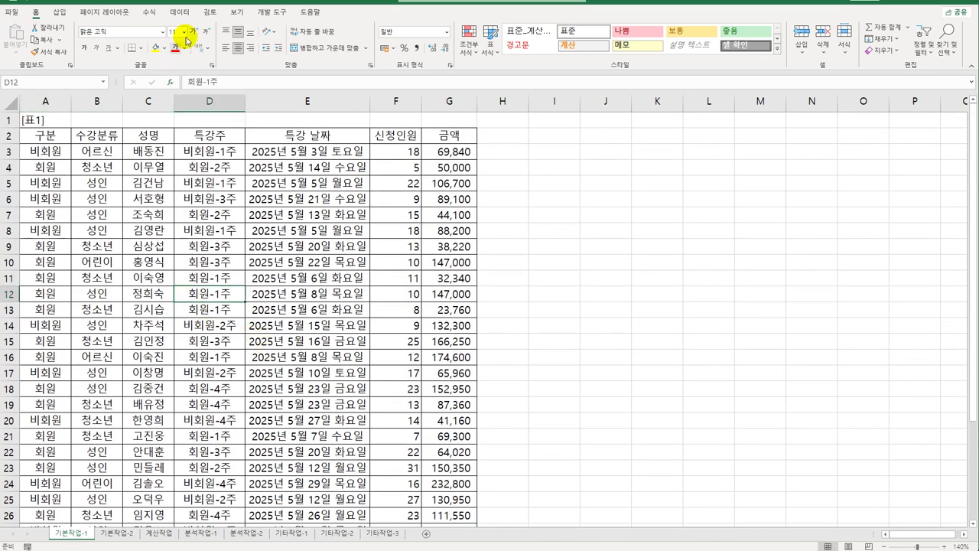
{"action": "left_click", "coordinate": [180, 12]}
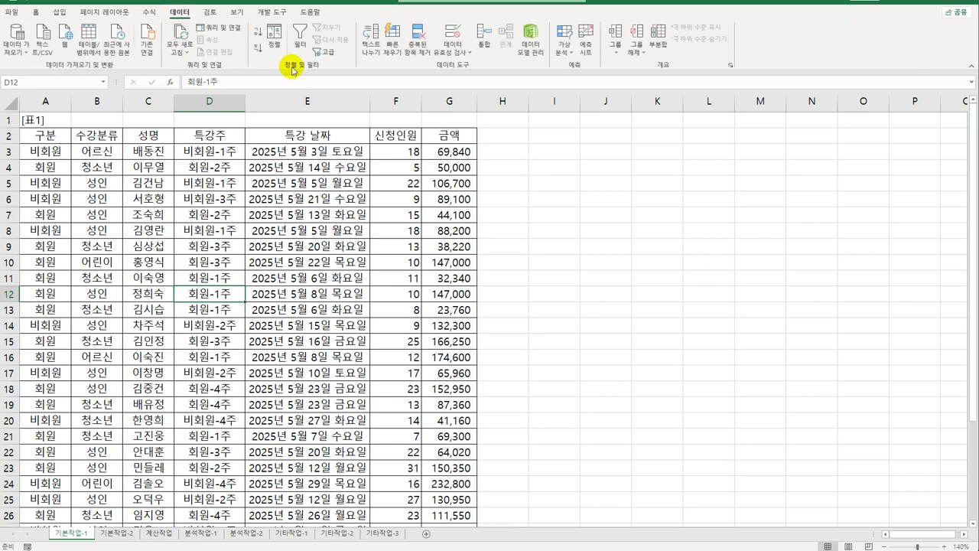
{"action": "left_click", "coordinate": [325, 52]}
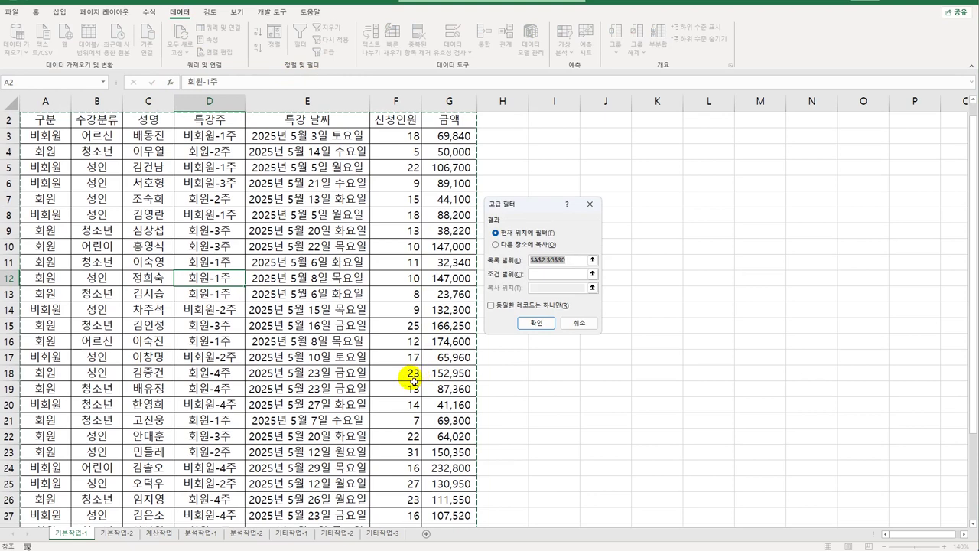
{"action": "scroll", "coordinate": [413, 378], "scroll_direction": "down", "scroll_amount": 6}
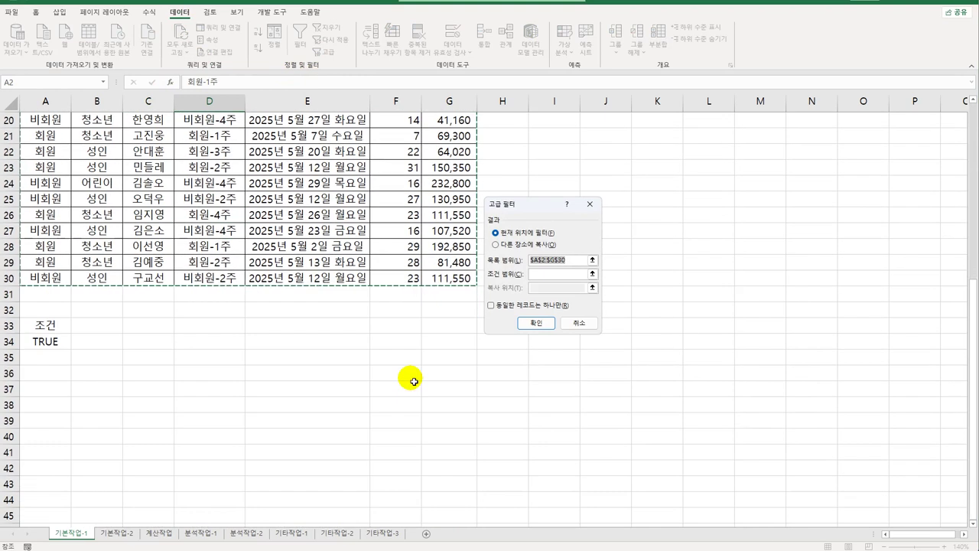
{"action": "left_click", "coordinate": [542, 273]}
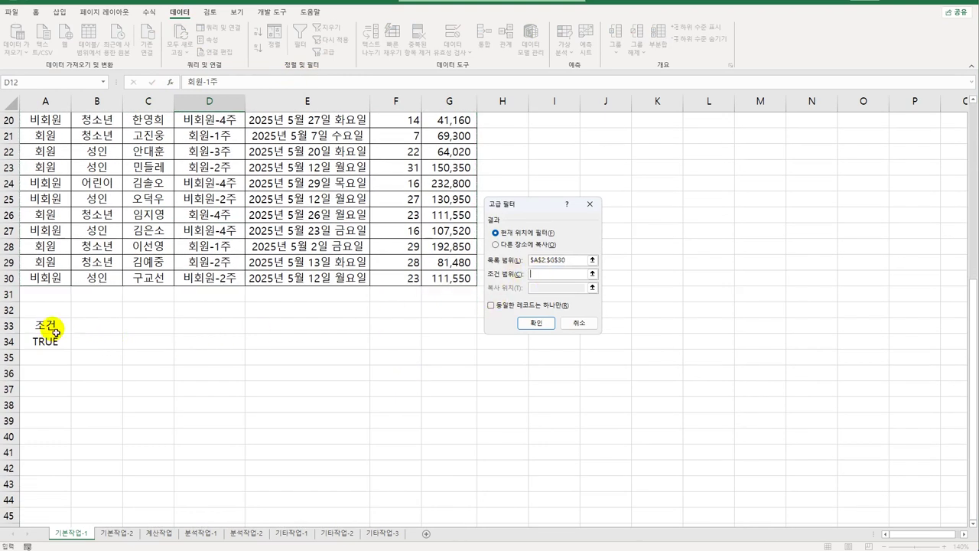
{"action": "left_click_drag", "start_coordinate": [56, 332], "coordinate": [55, 343]}
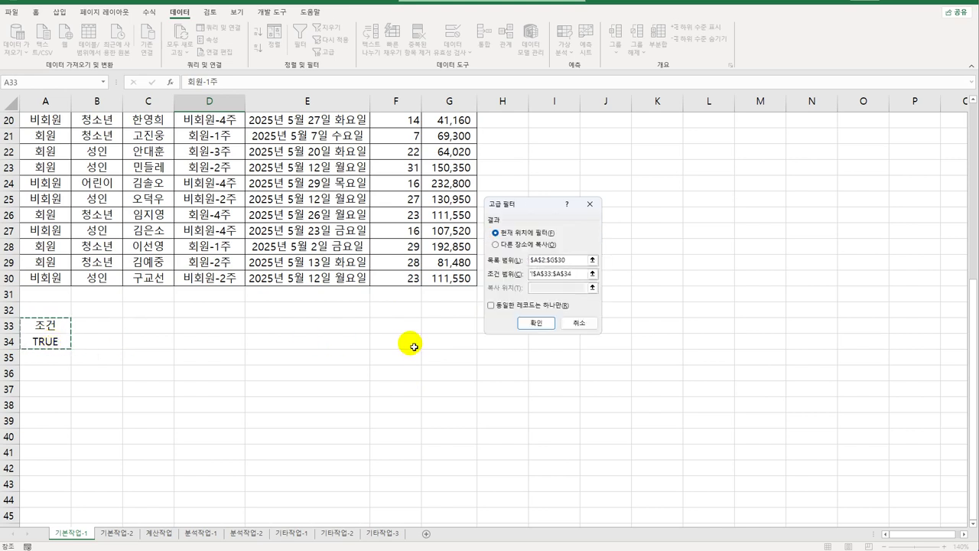
- Set the Advanced Filter to copy its results to another location starting at A36, and run it
{"action": "left_click", "coordinate": [496, 244]}
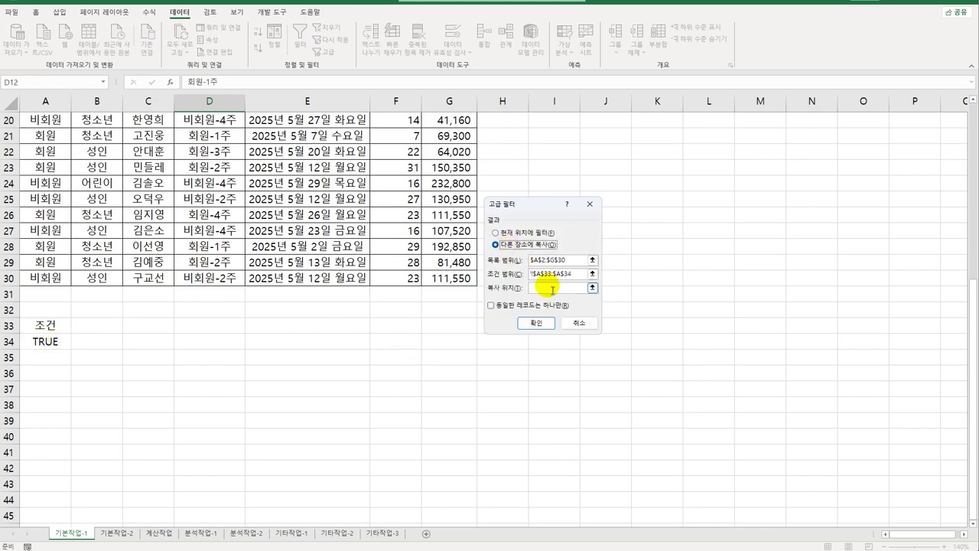
{"action": "left_click", "coordinate": [553, 288]}
{"action": "left_click", "coordinate": [56, 380]}
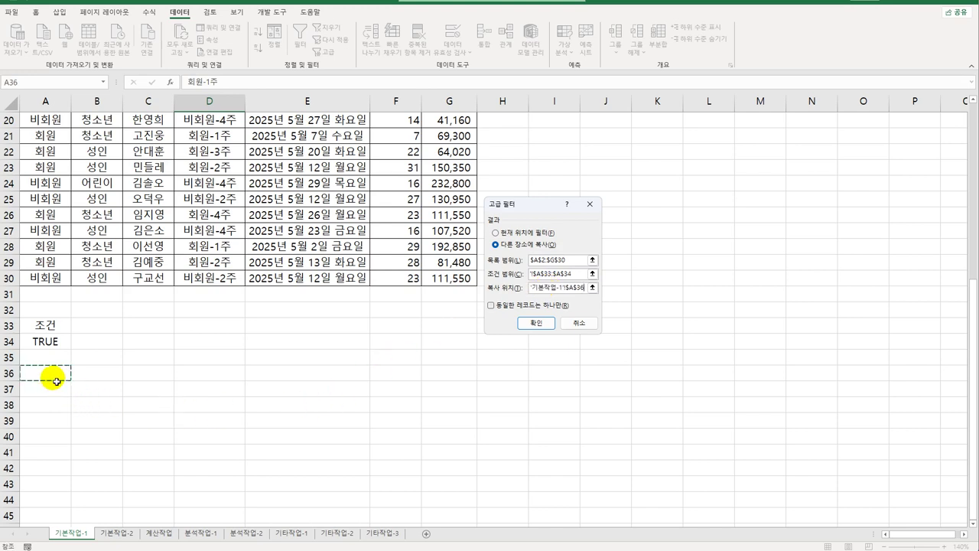
{"action": "left_click", "coordinate": [537, 323]}
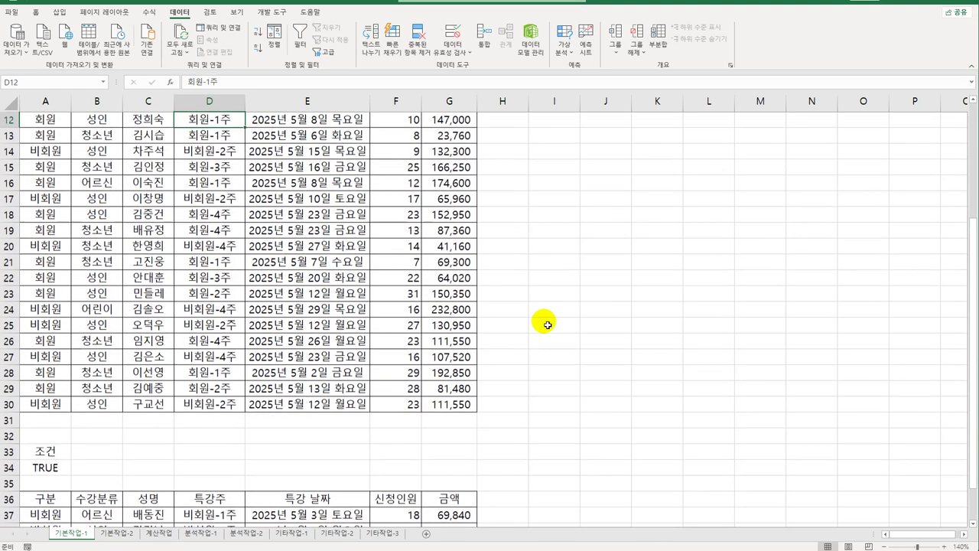
- Check the 특강주 values of the extracted rows in D37:D40 and return to the source table
{"action": "scroll", "coordinate": [546, 325], "scroll_direction": "down", "scroll_amount": 9}
{"action": "left_click", "coordinate": [46, 183]}
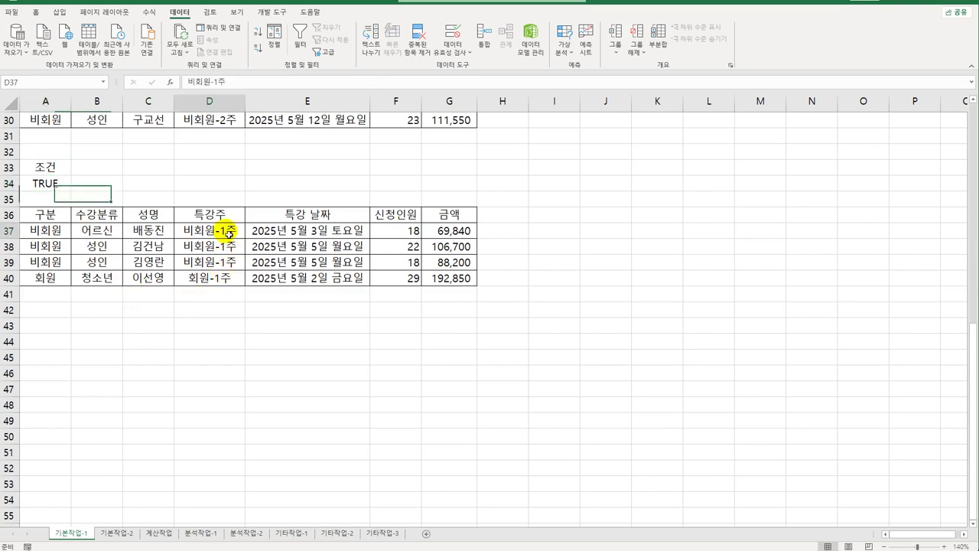
{"action": "left_click_drag", "start_coordinate": [227, 232], "coordinate": [224, 280]}
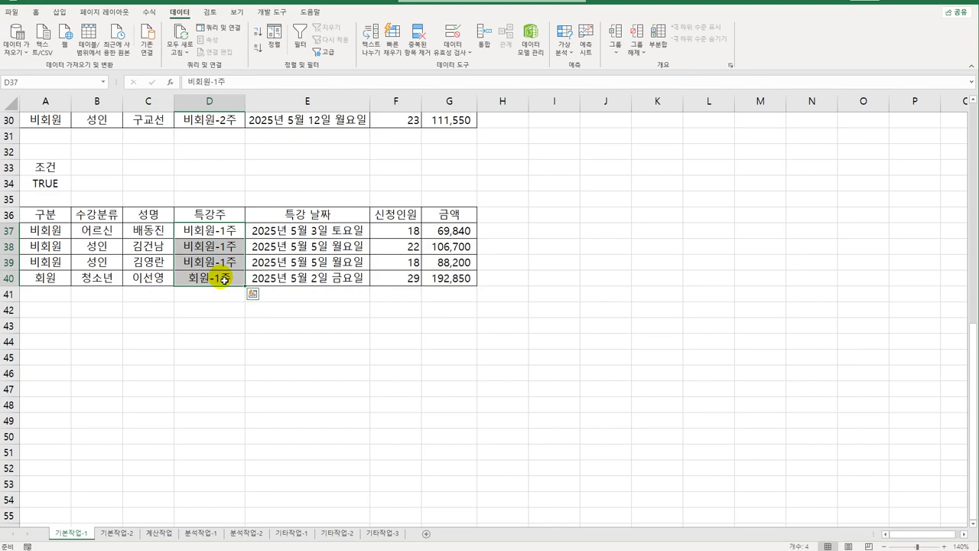
{"action": "scroll", "coordinate": [224, 280], "scroll_direction": "up", "scroll_amount": 9}
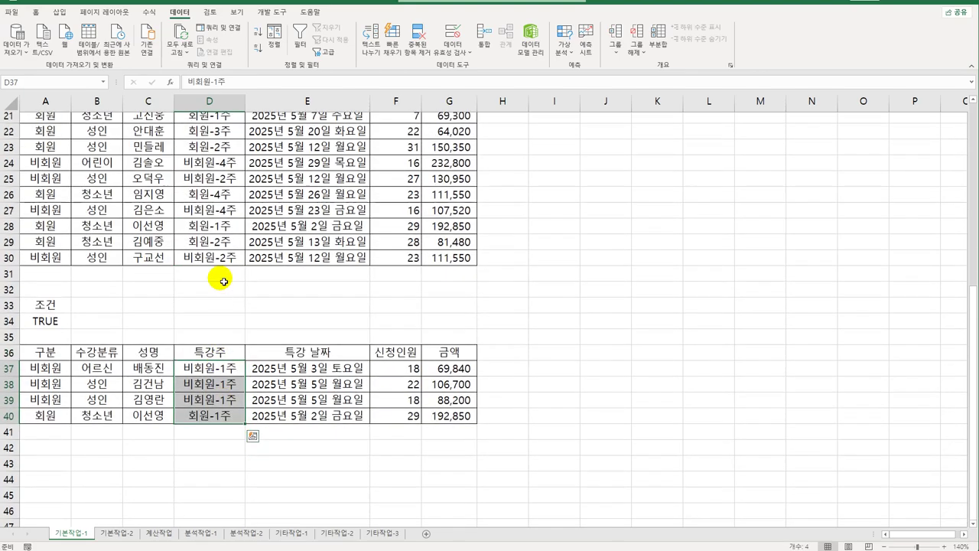
{"action": "scroll", "coordinate": [224, 280], "scroll_direction": "up", "scroll_amount": 1}
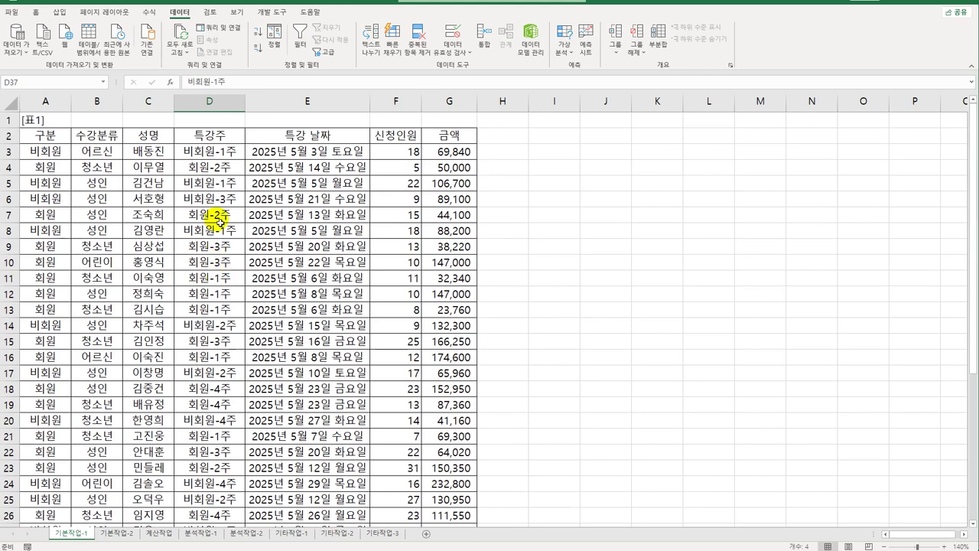
- Start a new formula-based conditional formatting rule for the data rows A3:G30, leaving out the header row
{"action": "left_click_drag", "start_coordinate": [46, 135], "coordinate": [439, 135]}
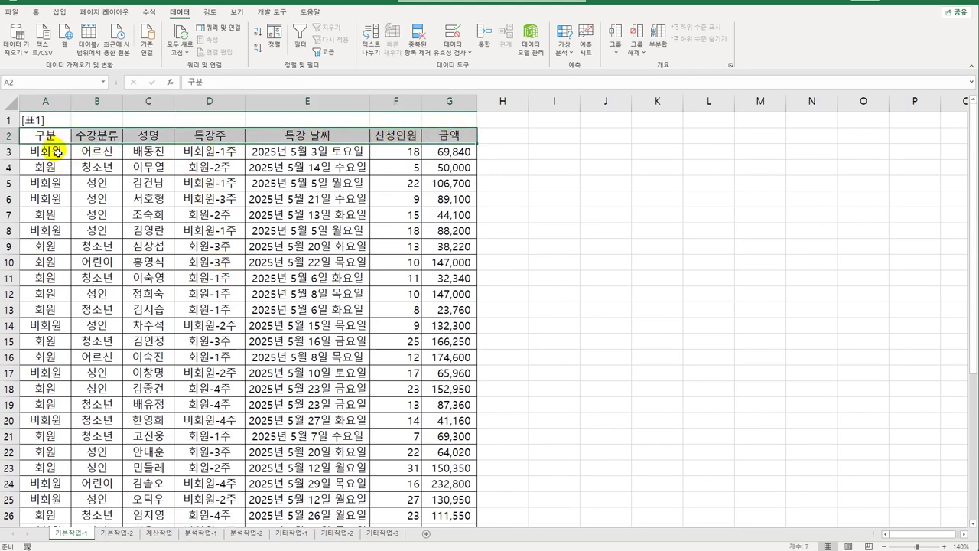
{"action": "left_click_drag", "start_coordinate": [57, 152], "coordinate": [438, 502]}
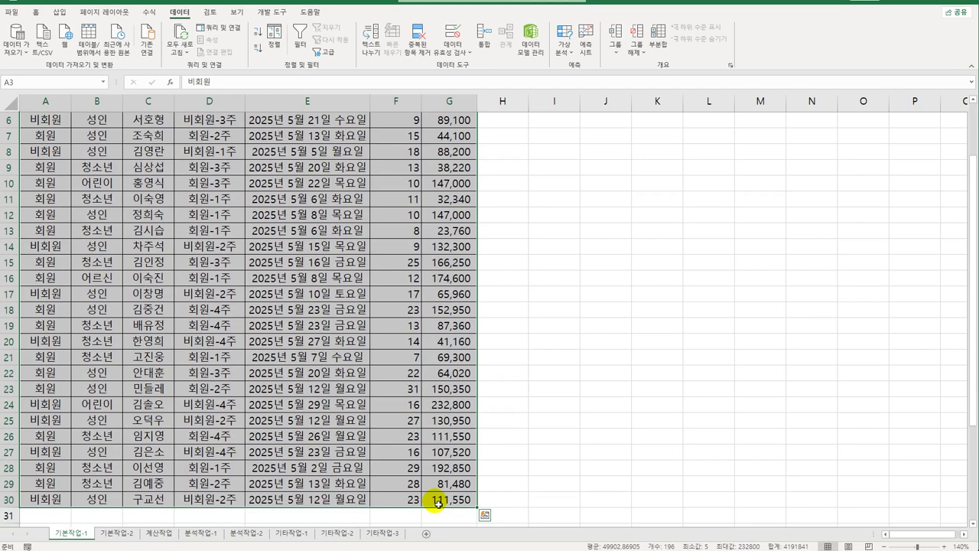
{"action": "left_click", "coordinate": [35, 12]}
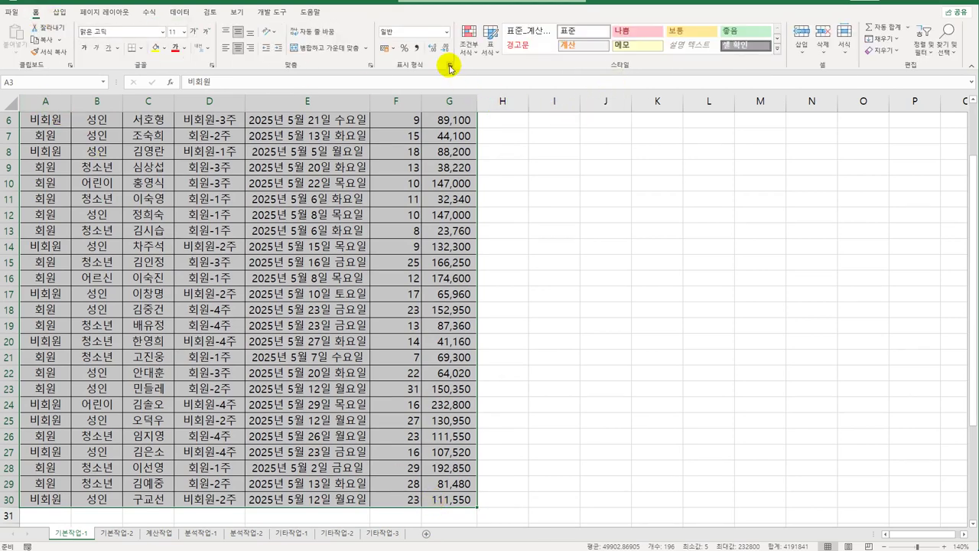
{"action": "left_click", "coordinate": [469, 40]}
{"action": "left_click", "coordinate": [513, 192]}
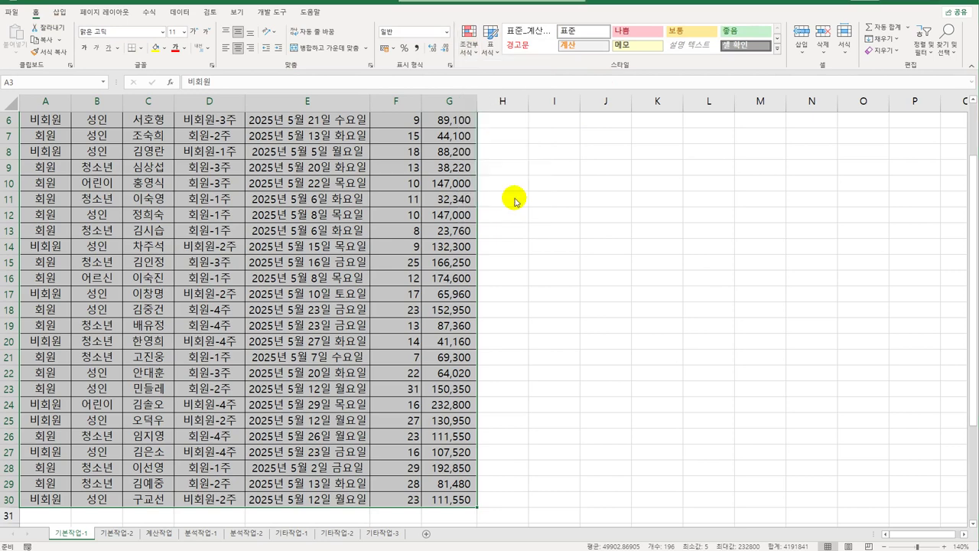
{"action": "left_click_drag", "start_coordinate": [515, 181], "coordinate": [631, 140]}
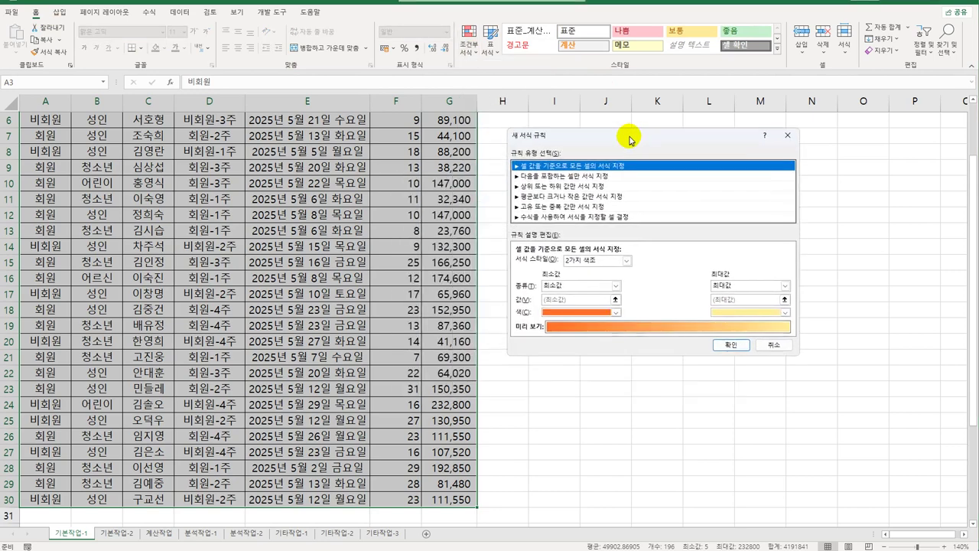
{"action": "left_click", "coordinate": [529, 218]}
{"action": "left_click", "coordinate": [538, 264]}
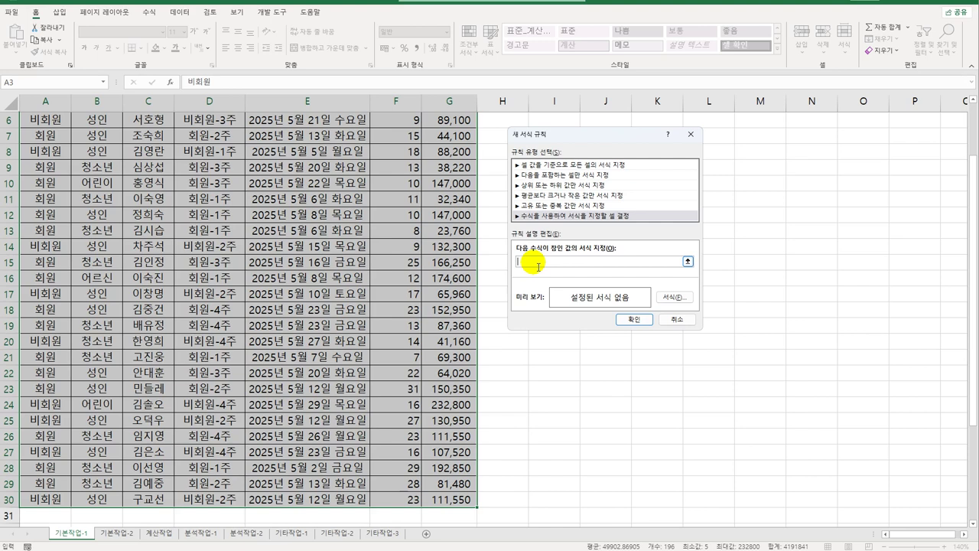
- Begin the rule's OR formula with the condition $G3>=large($G$3:$G$30,5)
{"action": "type", "text": "=or("}
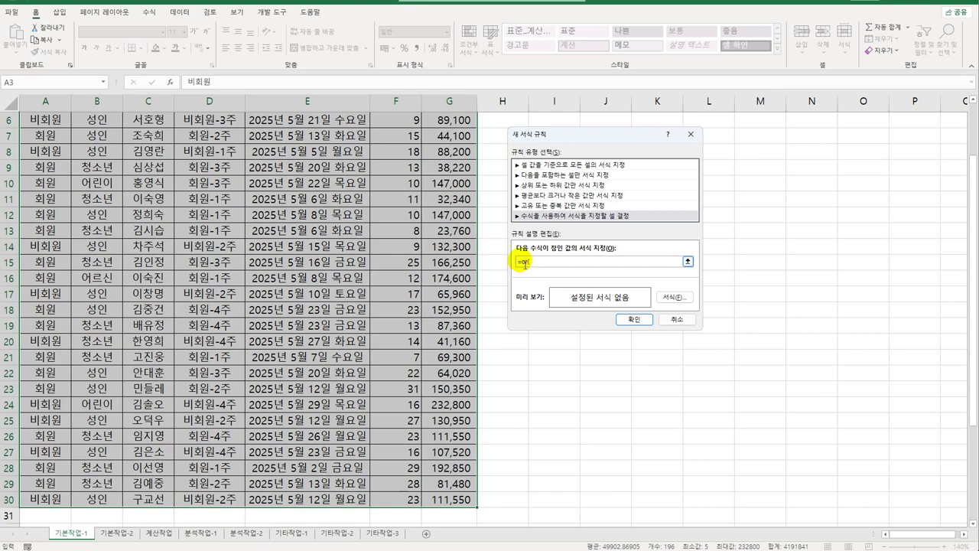
{"action": "scroll", "coordinate": [394, 306], "scroll_direction": "up", "scroll_amount": 2}
{"action": "type", "text": "("}
{"action": "left_click", "coordinate": [454, 154]}
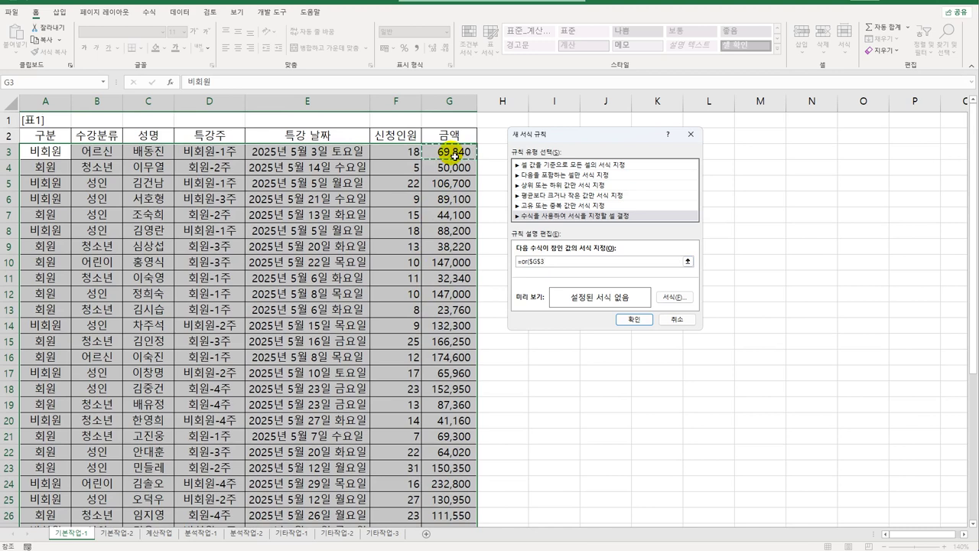
{"action": "key", "text": "F4"}
{"action": "key", "text": "F4"}
{"action": "type", "text": ">=large("}
{"action": "left_click_drag", "start_coordinate": [454, 155], "coordinate": [462, 503]}
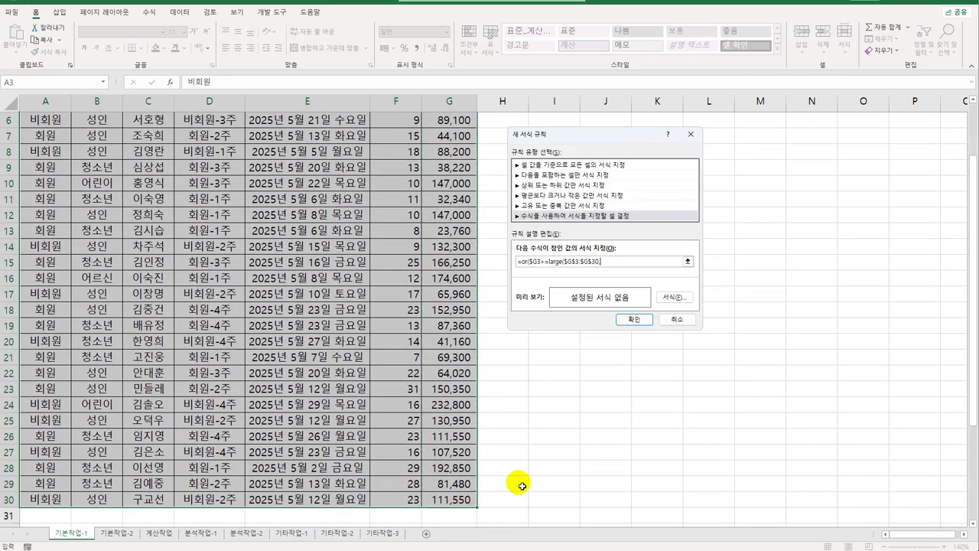
{"action": "type", "text": ",5),"}
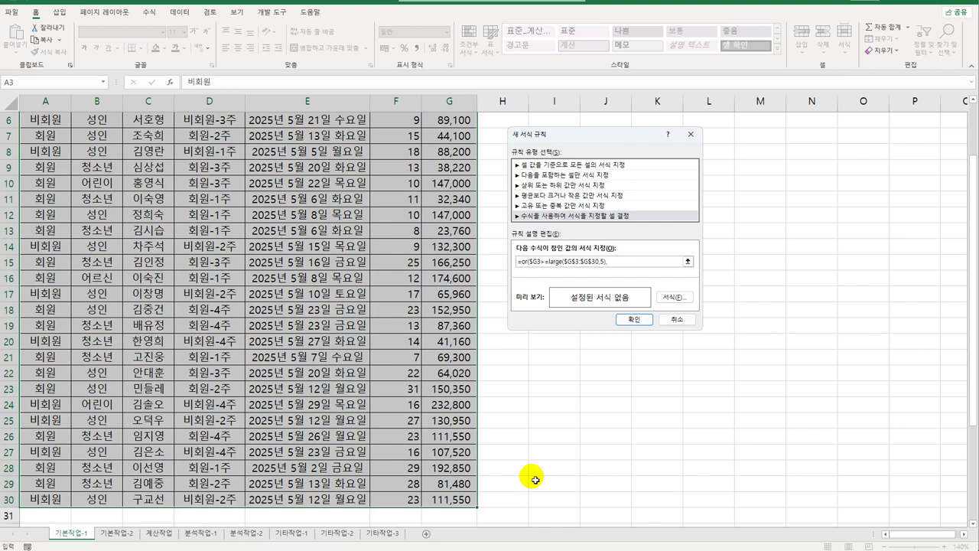
- Add the second condition $G3<=small($G$3:$G$30,5) to the OR formula and close its parentheses
{"action": "scroll", "coordinate": [527, 462], "scroll_direction": "up", "scroll_amount": 2}
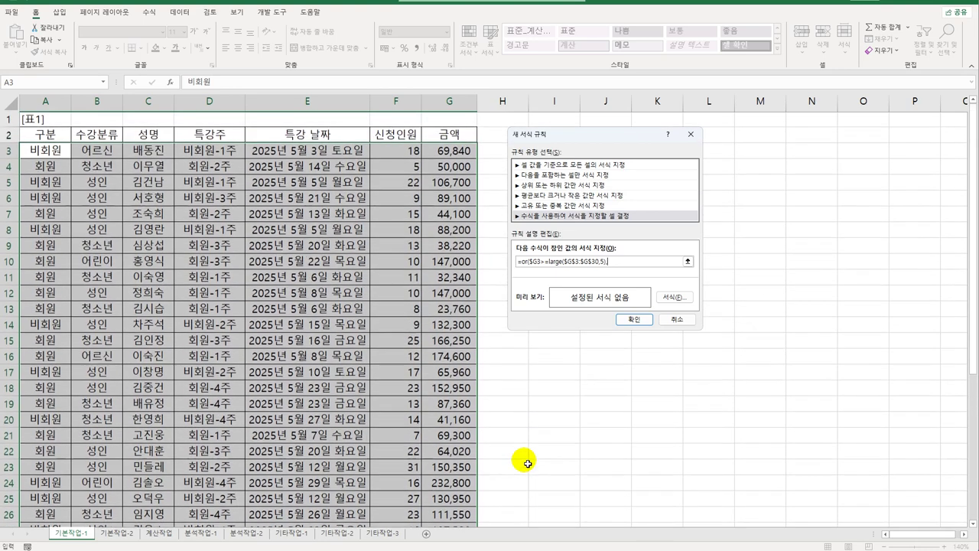
{"action": "type", "text": "),"}
{"action": "left_click", "coordinate": [440, 156]}
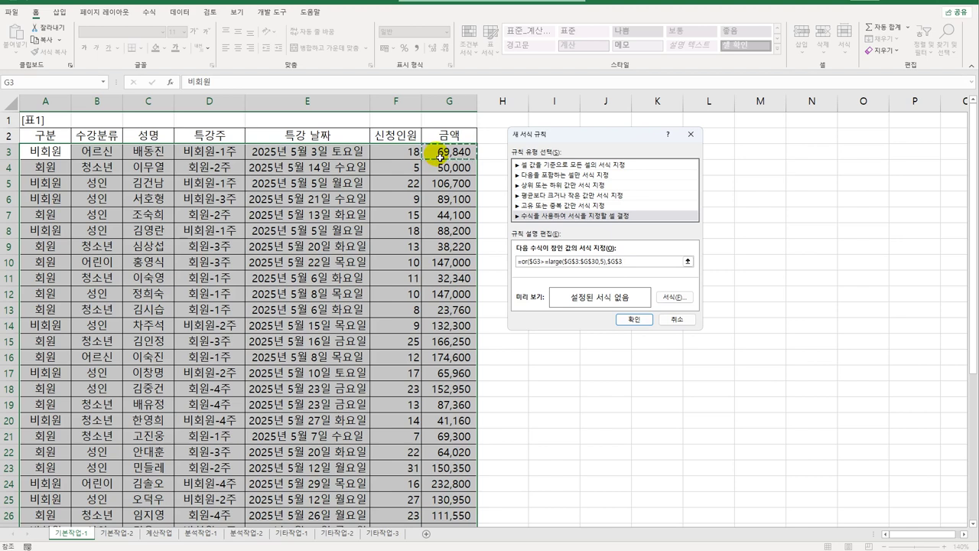
{"action": "key", "text": "F4"}
{"action": "key", "text": "F4"}
{"action": "type", "text": "<=large("}
{"action": "left_click_drag", "start_coordinate": [440, 155], "coordinate": [449, 506]}
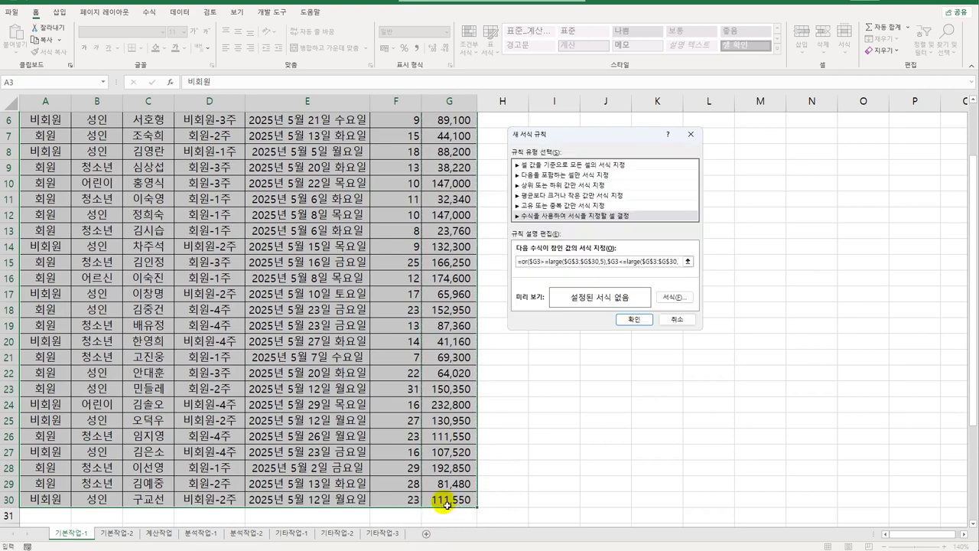
{"action": "type", "text": ",5"}
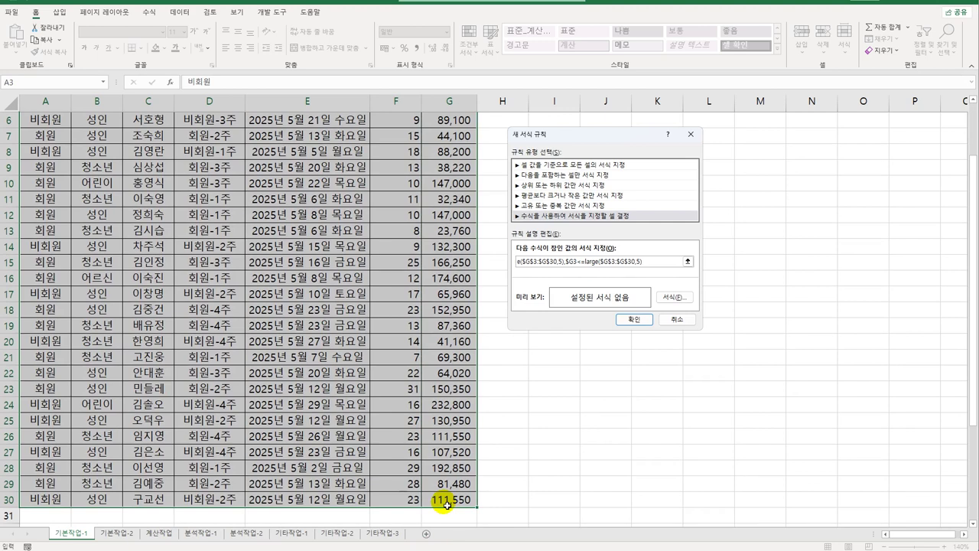
{"action": "type", "text": "))"}
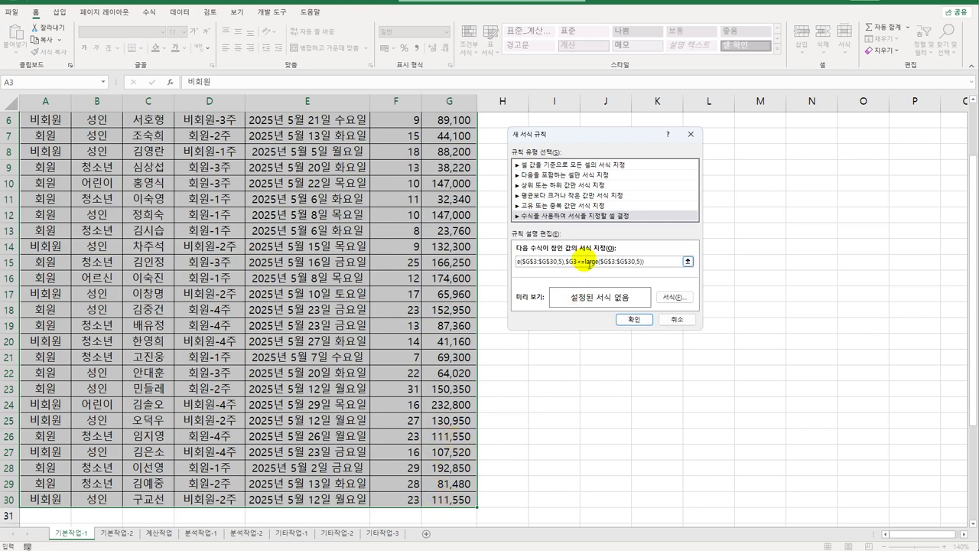
{"action": "double_click", "coordinate": [590, 262]}
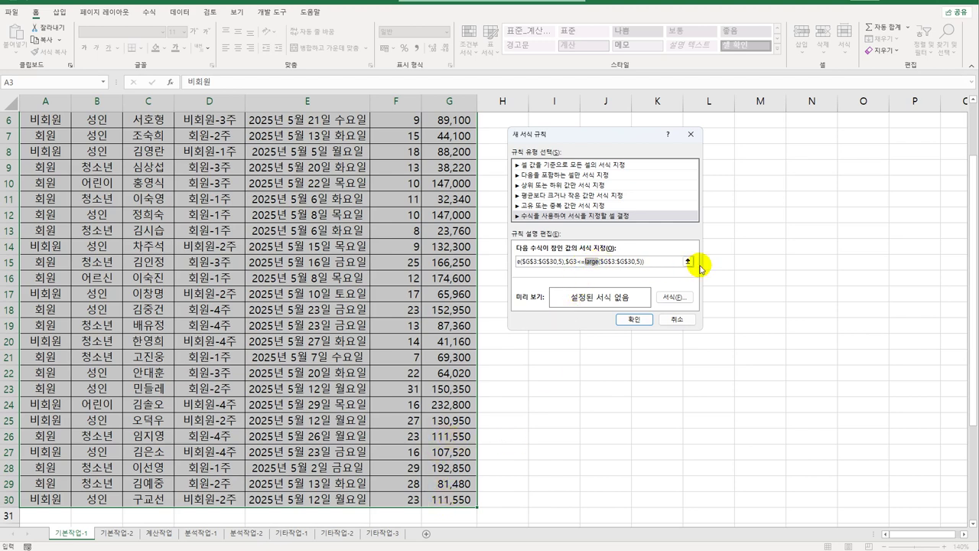
{"action": "type", "text": "small"}
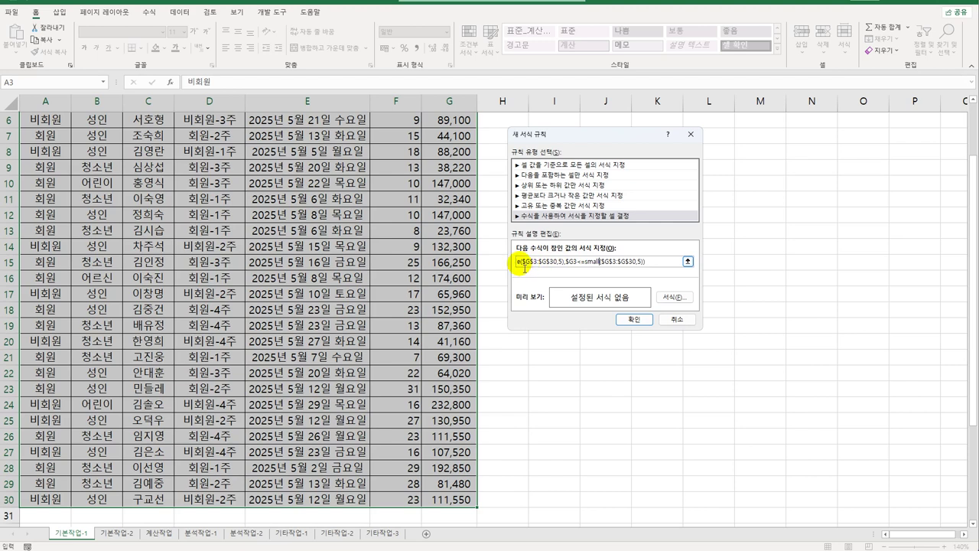
- Change both comparisons to strict ones, so the rule reads =or($G3>large($G$3:$G$30,5),$G3<small($G$3:$G$30,5))
{"action": "left_click", "coordinate": [687, 261]}
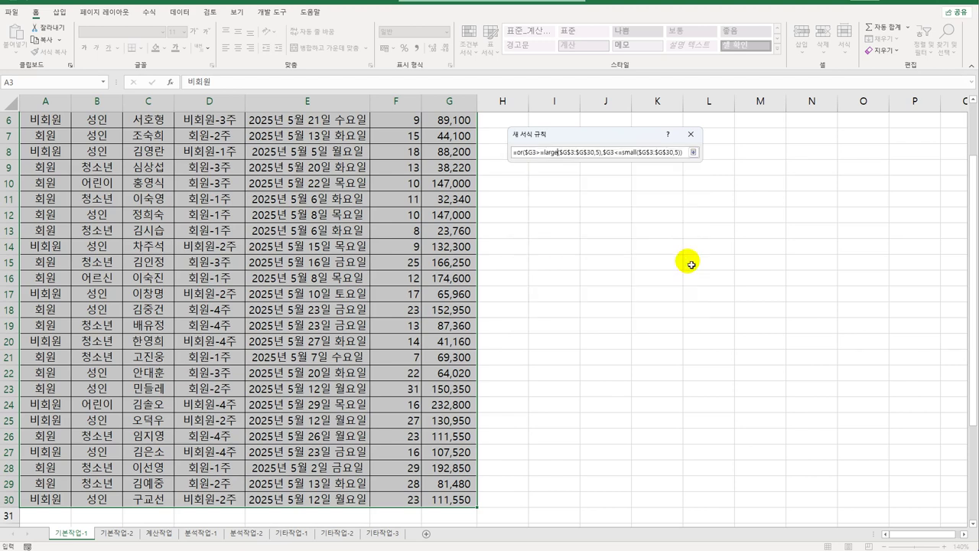
{"action": "left_click", "coordinate": [545, 157]}
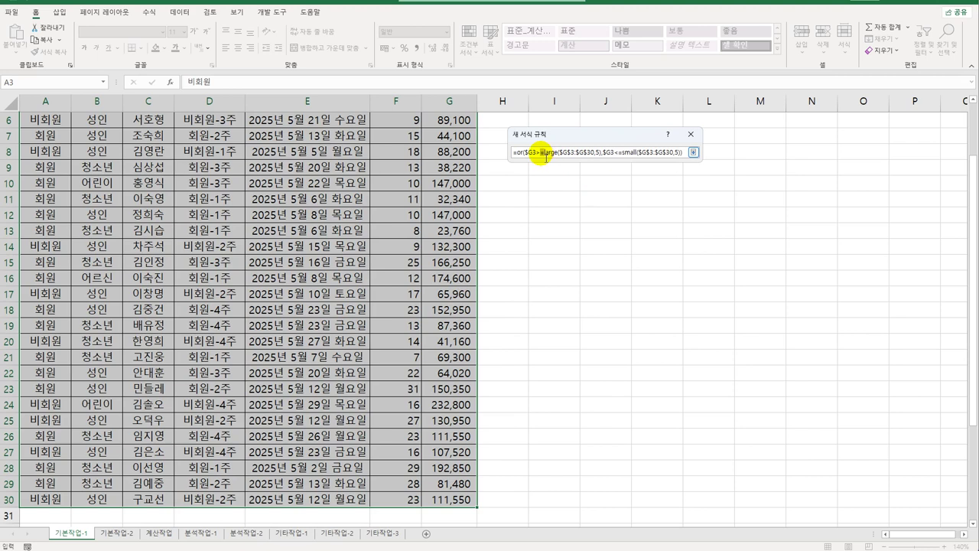
{"action": "key", "text": "BackSpace"}
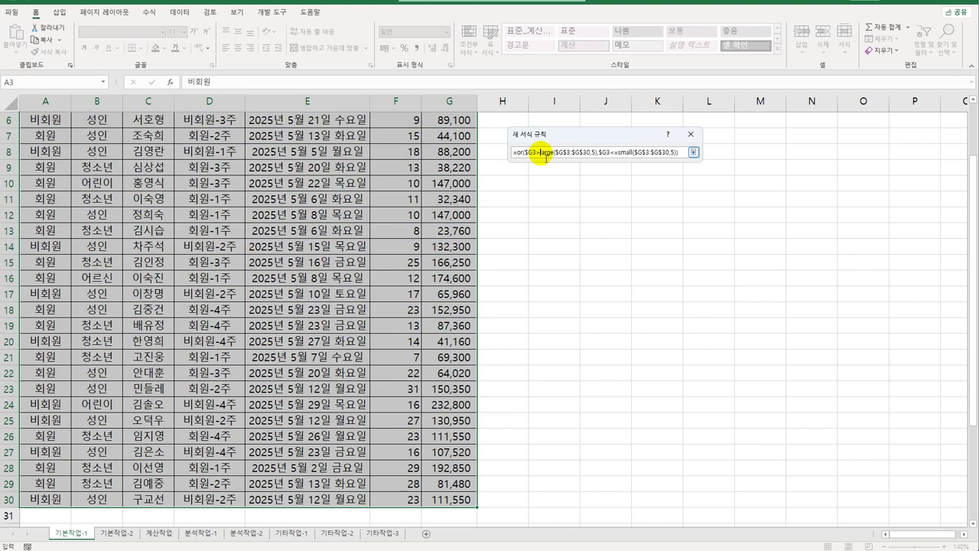
{"action": "left_click", "coordinate": [614, 153]}
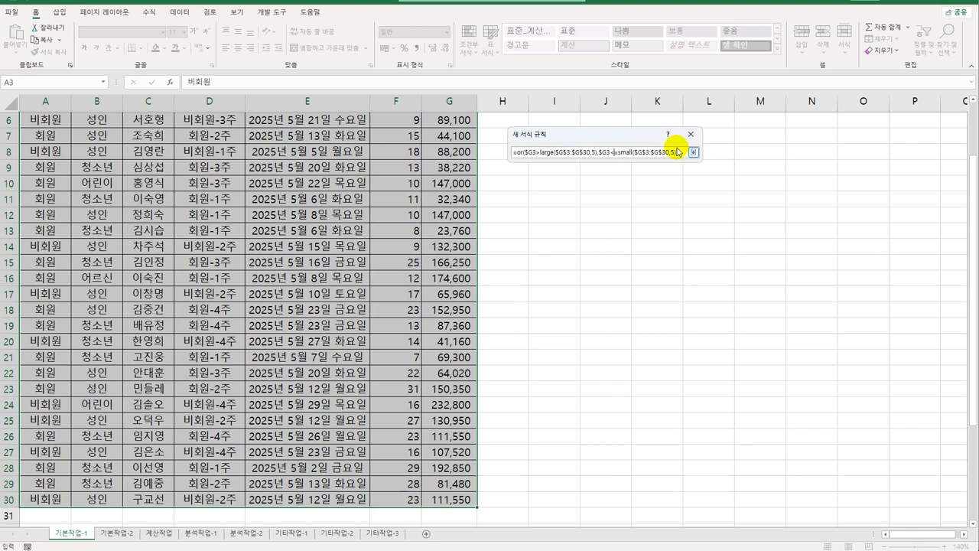
{"action": "key", "text": "Delete"}
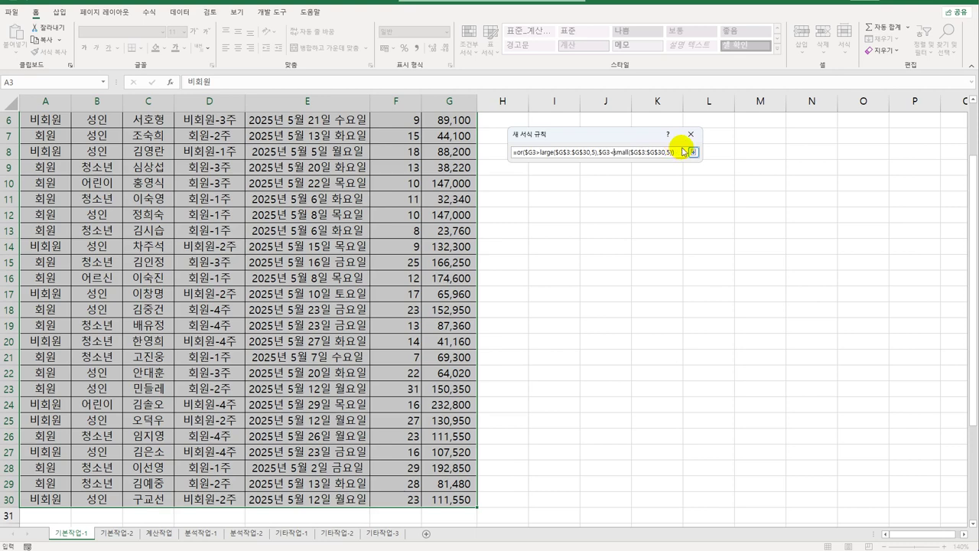
{"action": "left_click", "coordinate": [693, 152]}
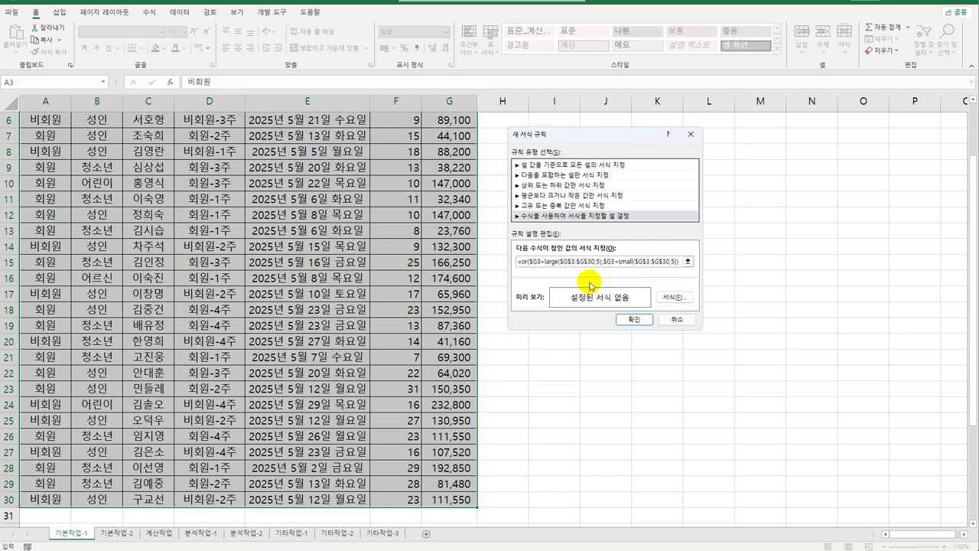
- Set the rule's font to bold italic (굵은 기울임꼴) in standard green and apply the rule
{"action": "left_click", "coordinate": [676, 297]}
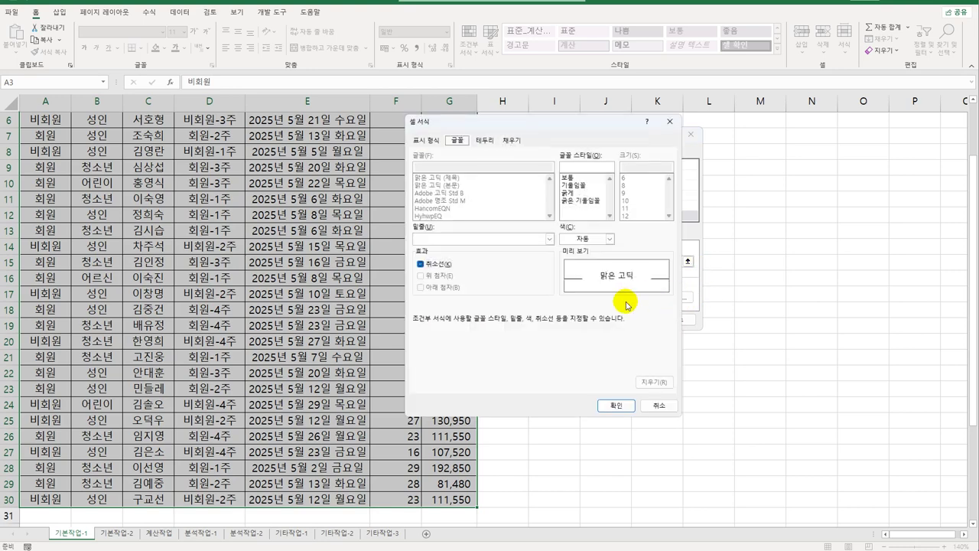
{"action": "left_click", "coordinate": [603, 202]}
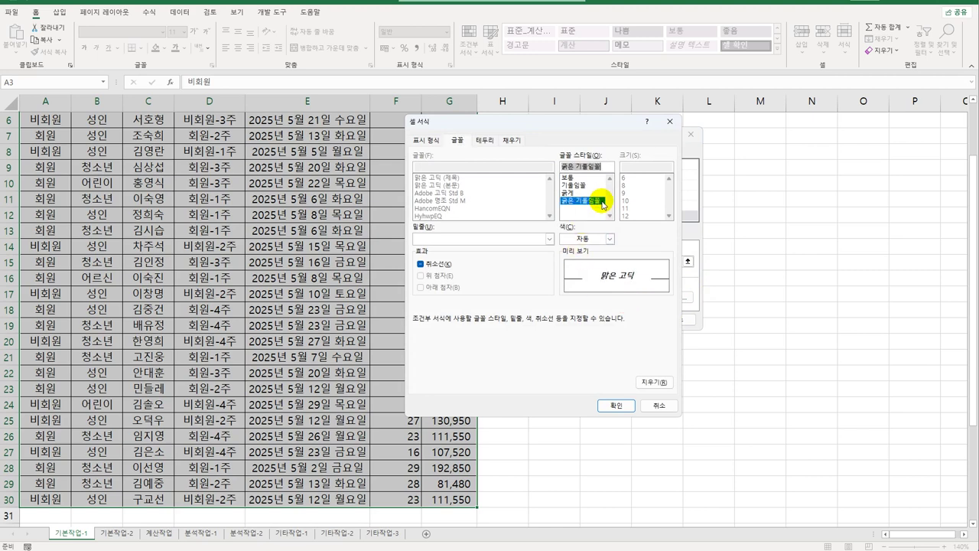
{"action": "left_click", "coordinate": [609, 238]}
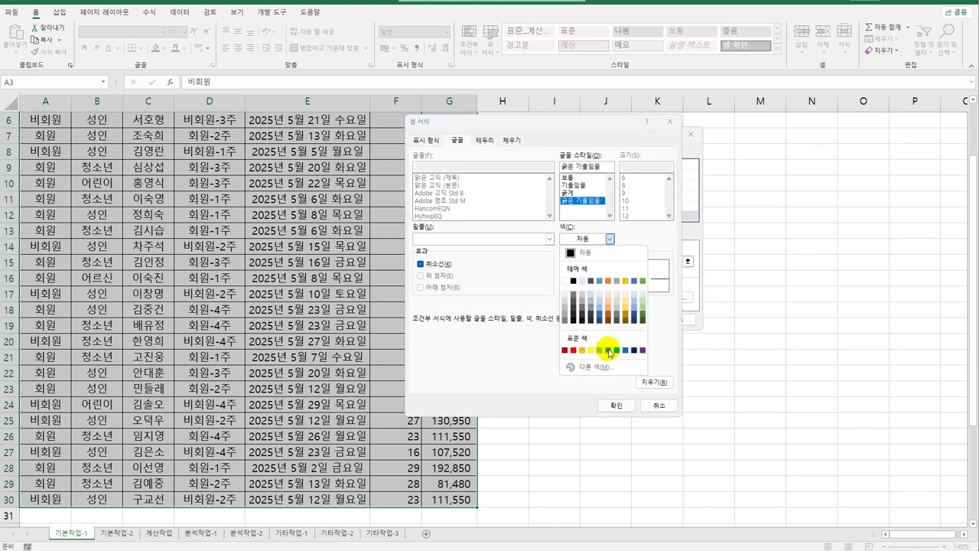
{"action": "left_click", "coordinate": [608, 350]}
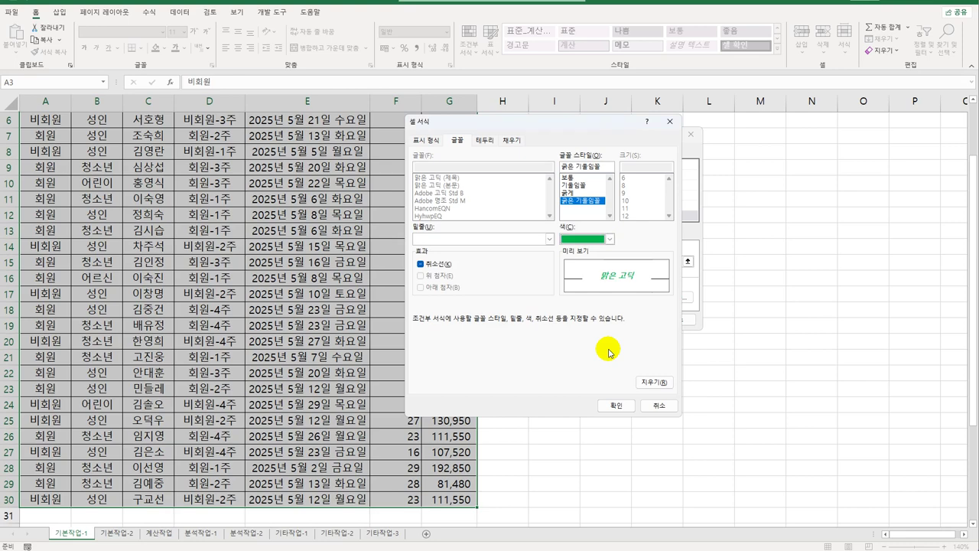
{"action": "left_click", "coordinate": [612, 405]}
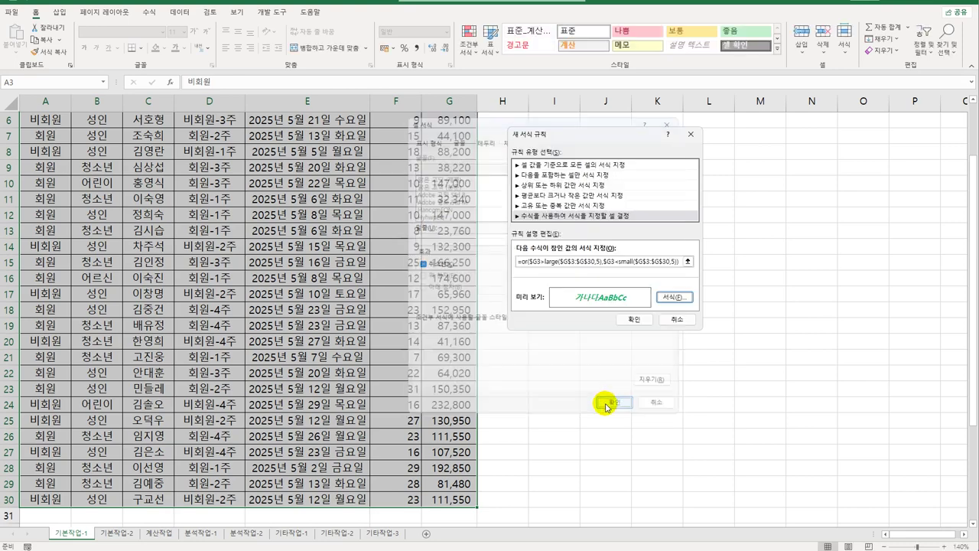
{"action": "left_click", "coordinate": [630, 317]}
- Check the 금액 values in column G of the rows that the new rule formats
{"action": "scroll", "coordinate": [576, 334], "scroll_direction": "up", "scroll_amount": 2}
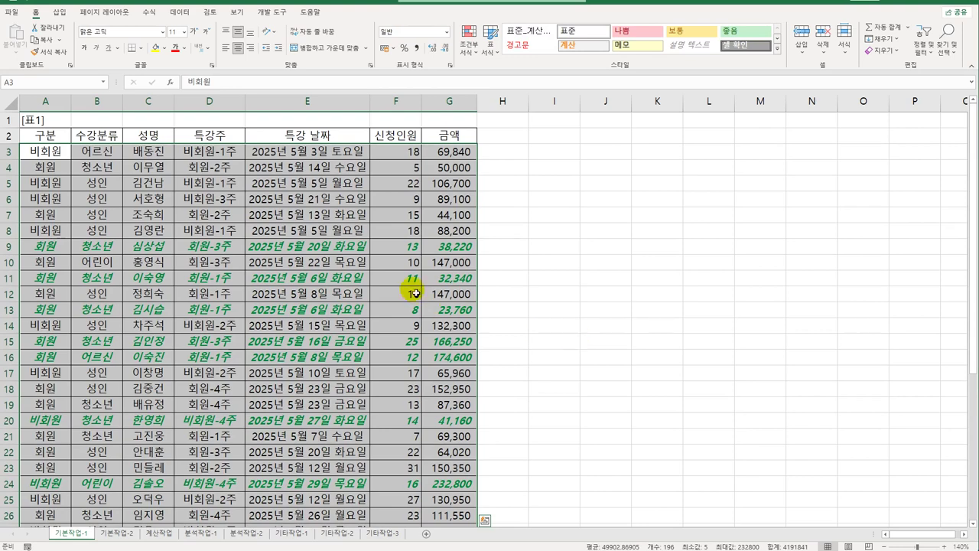
{"action": "left_click", "coordinate": [459, 342]}
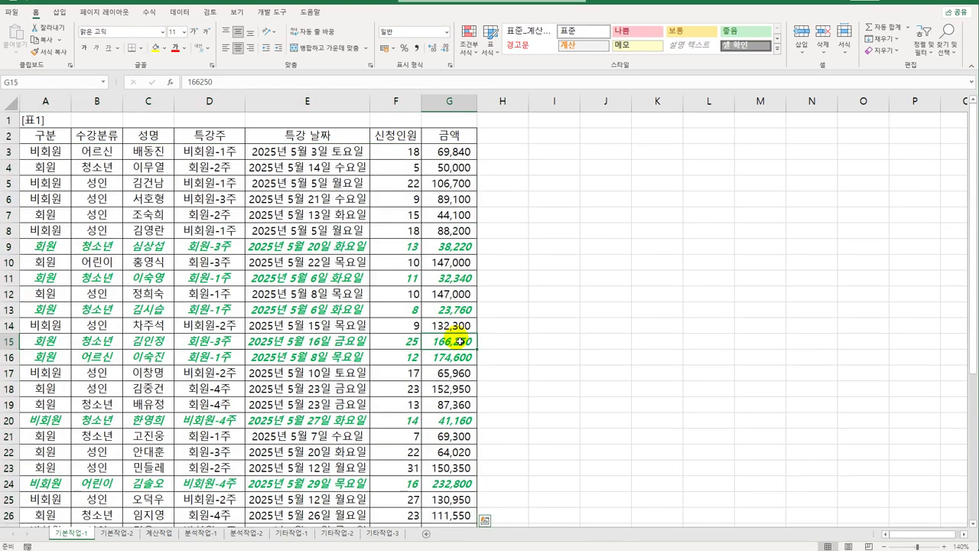
{"action": "scroll", "coordinate": [459, 342], "scroll_direction": "down", "scroll_amount": 3}
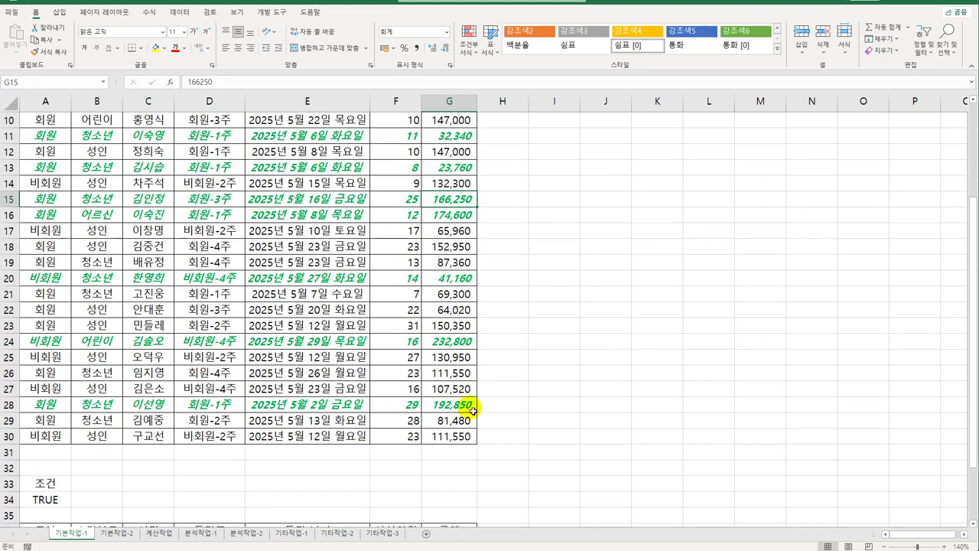
{"action": "scroll", "coordinate": [468, 405], "scroll_direction": "up", "scroll_amount": 3}
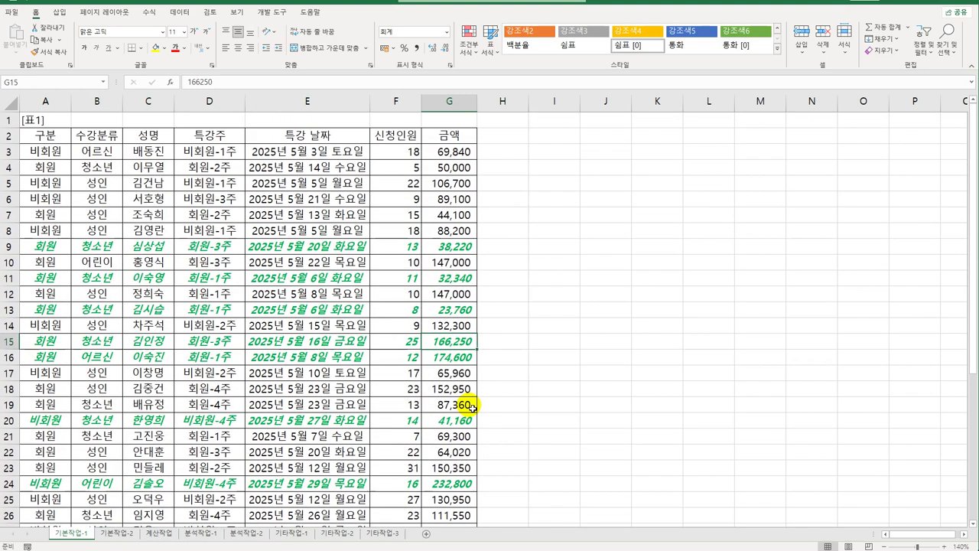
{"action": "left_click", "coordinate": [449, 152]}
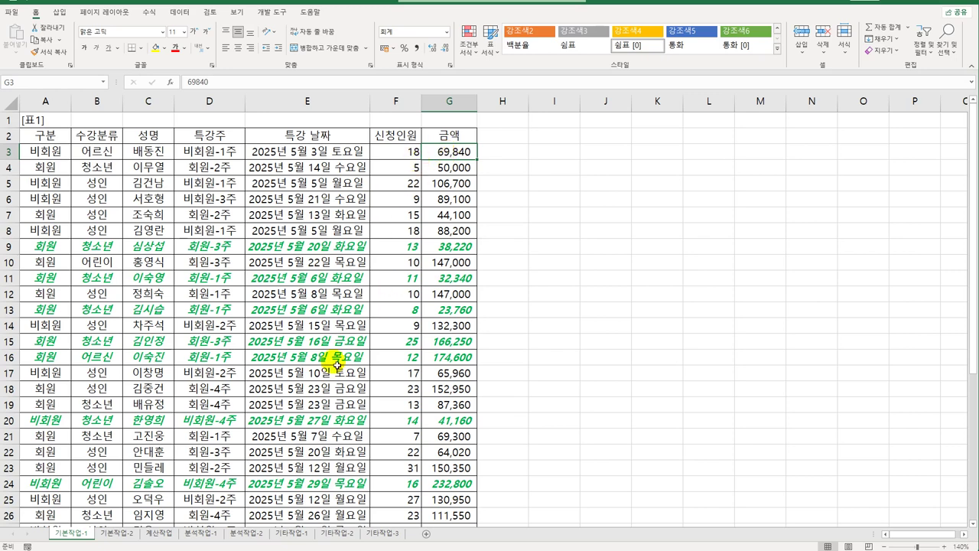
- Switch to the 기본작업-2 sheet and select the table's first header cell A2
{"action": "left_click", "coordinate": [116, 532]}
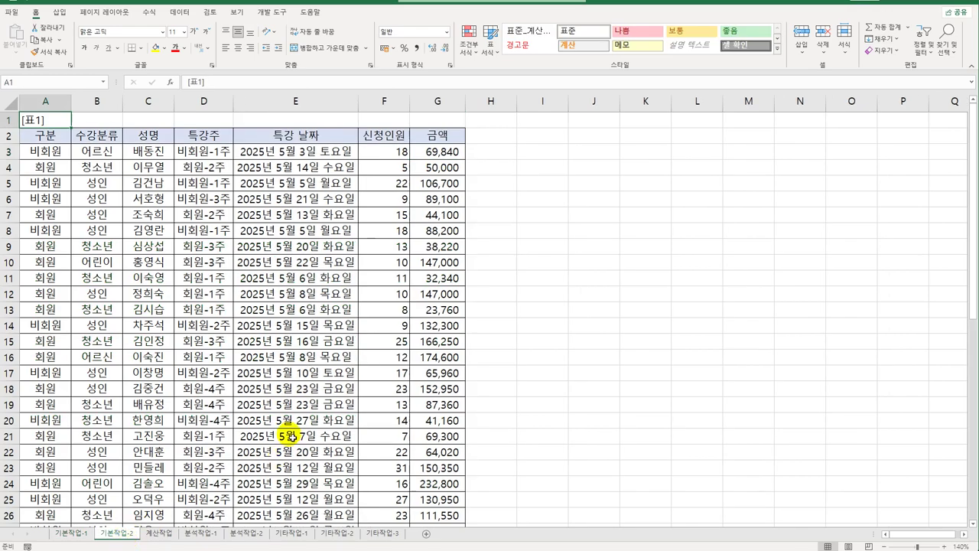
{"action": "left_click", "coordinate": [59, 134]}
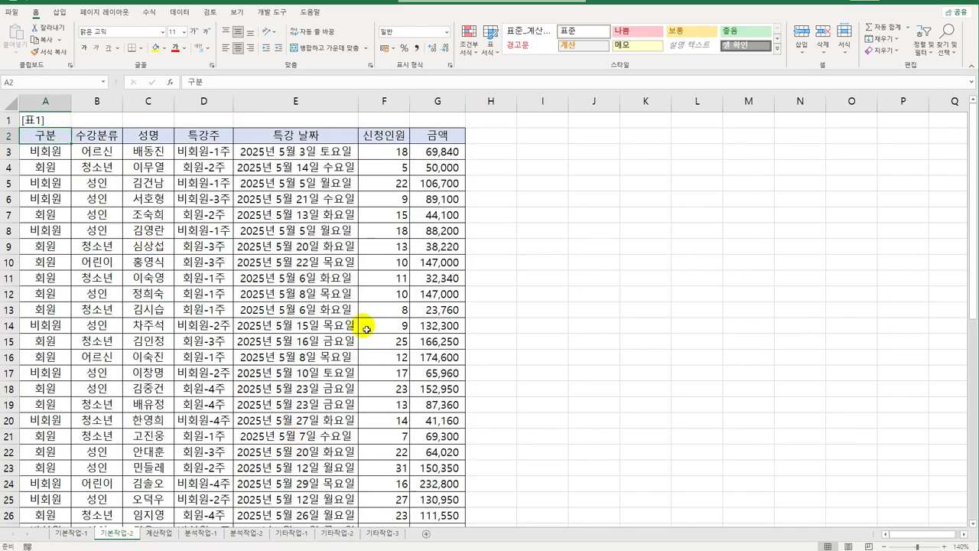
- Set the table range A2:G50 on the 기본작업-2 sheet as the print area
{"action": "scroll", "coordinate": [398, 390], "scroll_direction": "down", "scroll_amount": 3}
{"action": "scroll", "coordinate": [419, 413], "scroll_direction": "down", "scroll_amount": 6}
{"action": "left_click", "coordinate": [449, 470]}
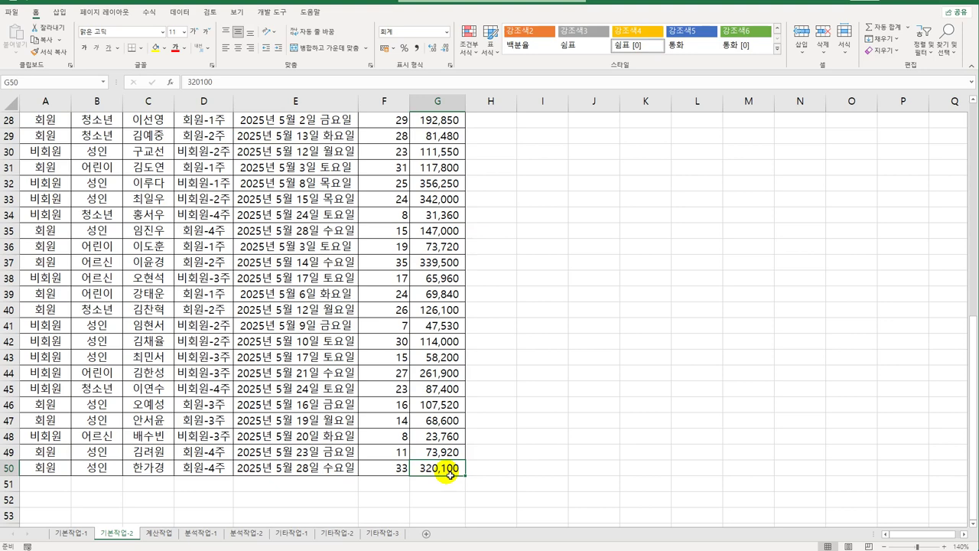
{"action": "scroll", "coordinate": [449, 470], "scroll_direction": "up", "scroll_amount": 9}
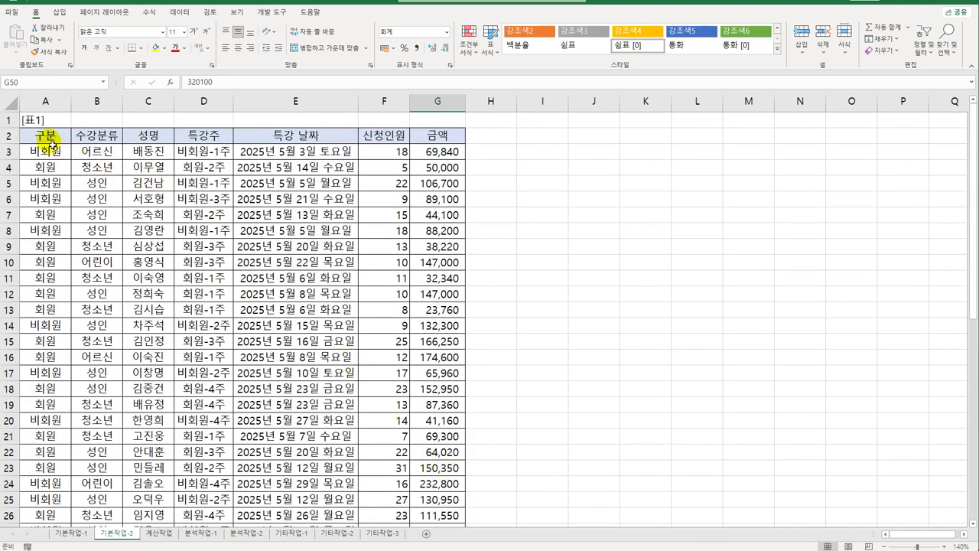
{"action": "left_click_drag", "start_coordinate": [51, 144], "coordinate": [433, 525]}
{"action": "scroll", "coordinate": [449, 452], "scroll_direction": "up", "scroll_amount": 6}
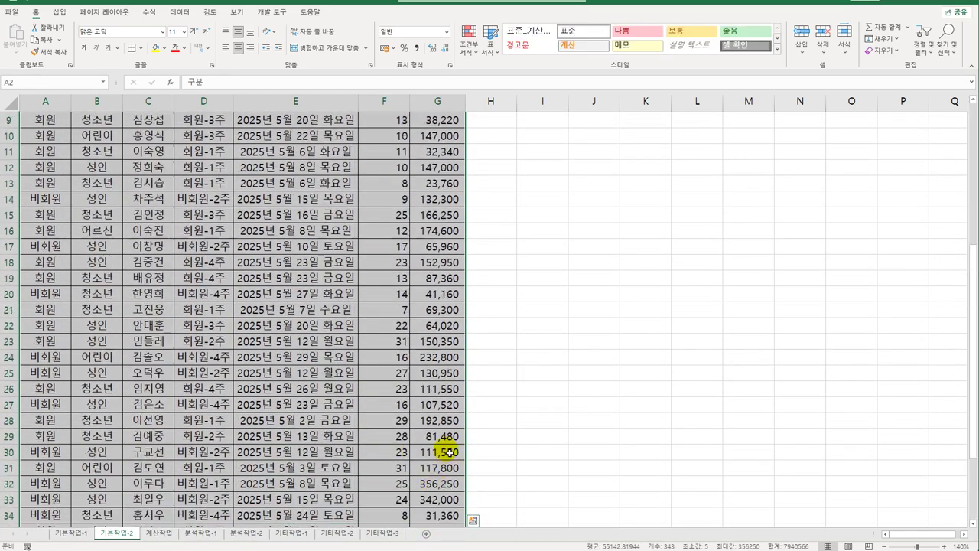
{"action": "scroll", "coordinate": [449, 452], "scroll_direction": "up", "scroll_amount": 3}
{"action": "left_click", "coordinate": [108, 13]}
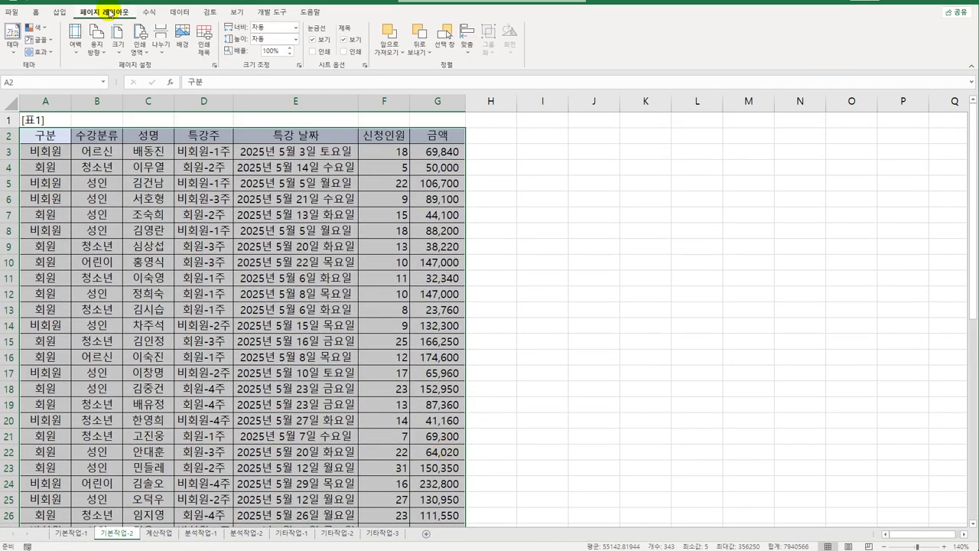
{"action": "left_click", "coordinate": [139, 48]}
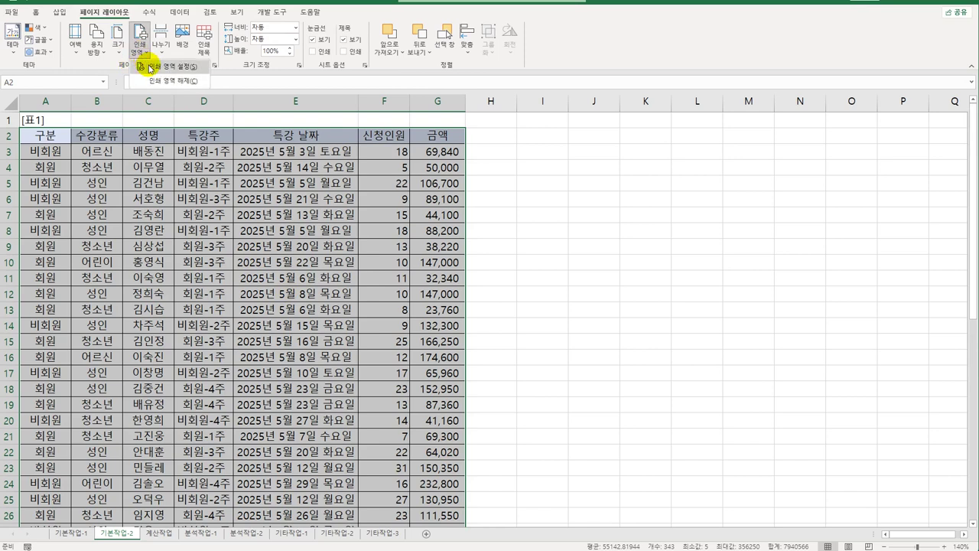
{"action": "left_click", "coordinate": [150, 67]}
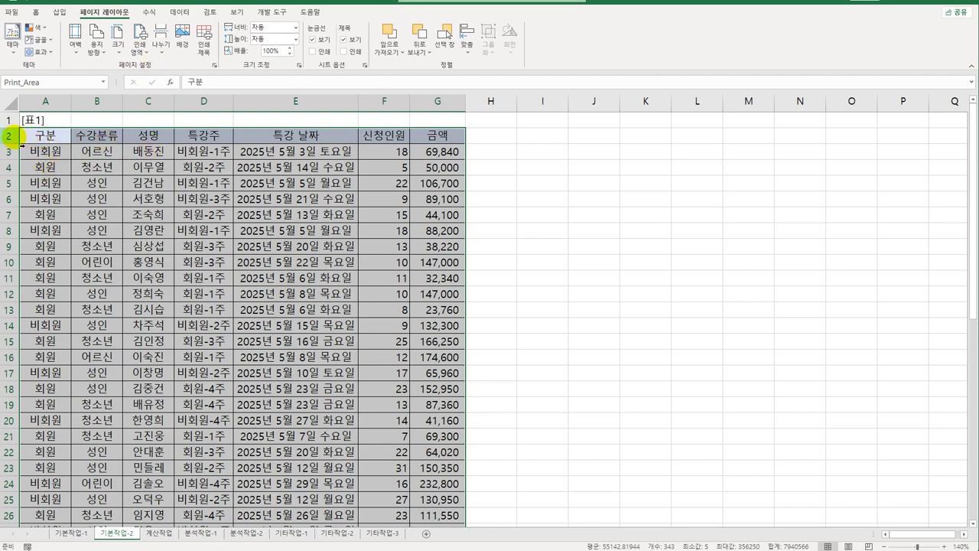
- In the page setup, repeat row 2 ($2:$2) as the print title on every page and set the orientation to landscape (가로)
{"action": "left_click", "coordinate": [205, 51]}
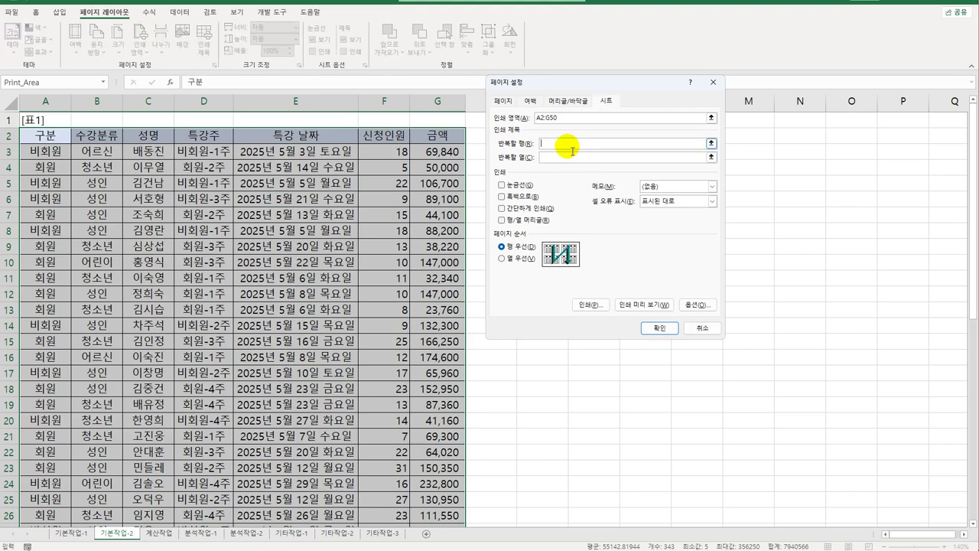
{"action": "left_click", "coordinate": [10, 136]}
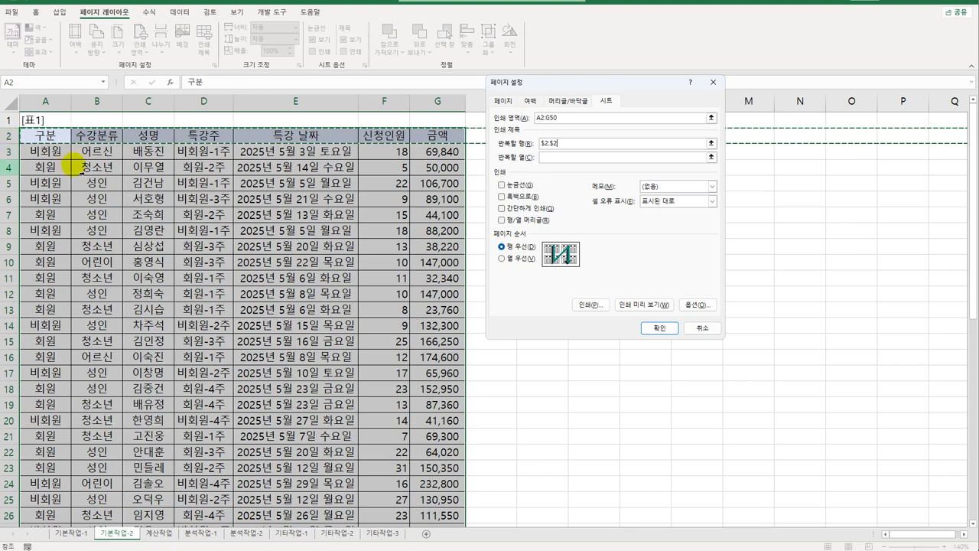
{"action": "left_click", "coordinate": [502, 100]}
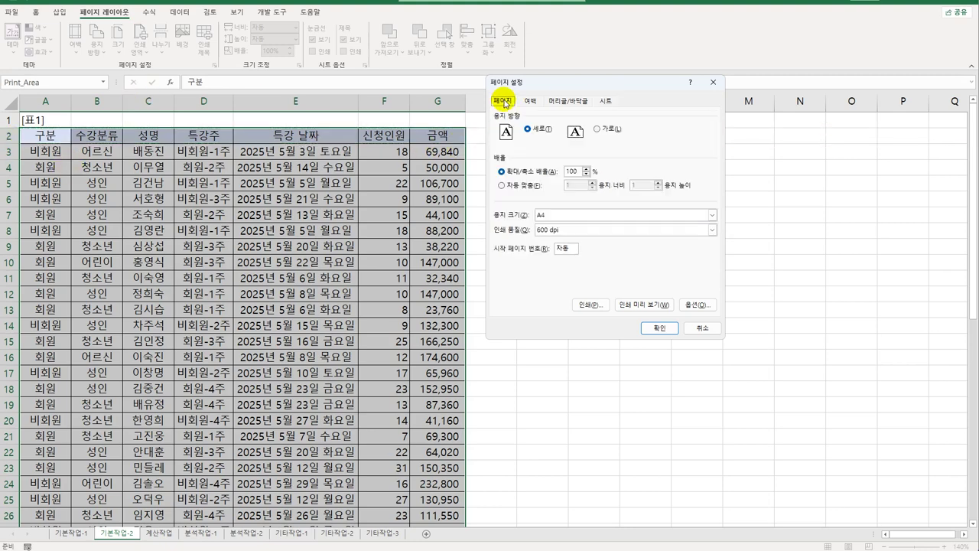
{"action": "left_click", "coordinate": [598, 130]}
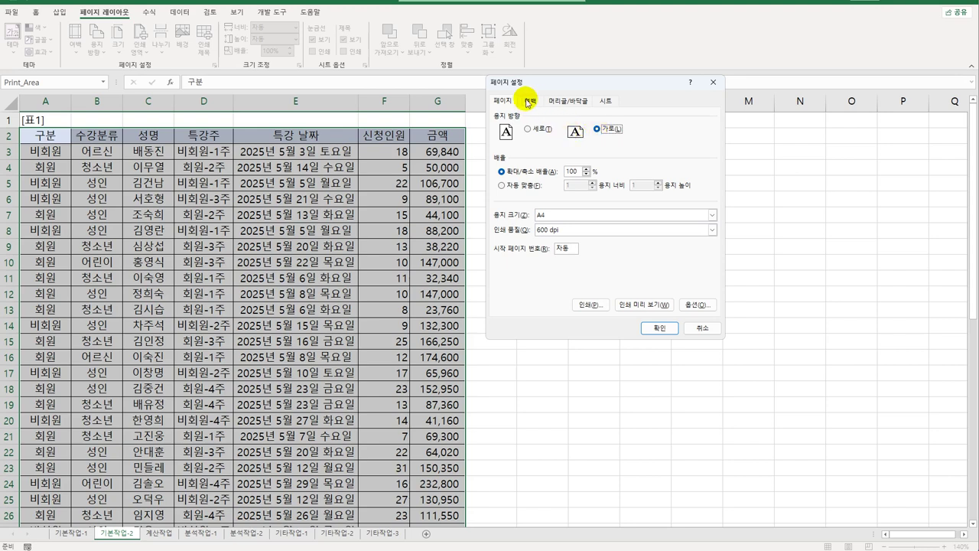
- Center the printed content on the page both horizontally (가로) and vertically (세로)
{"action": "left_click", "coordinate": [530, 100]}
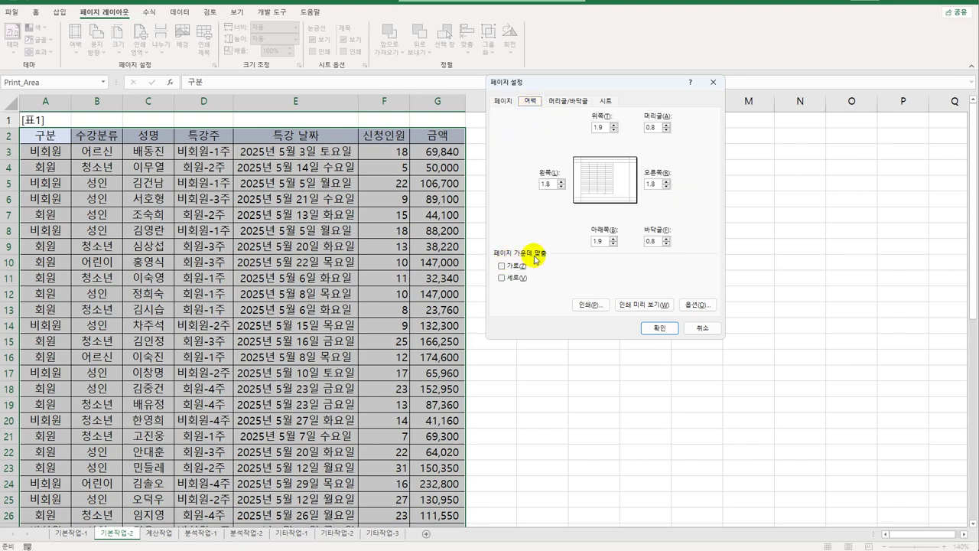
{"action": "left_click", "coordinate": [501, 267]}
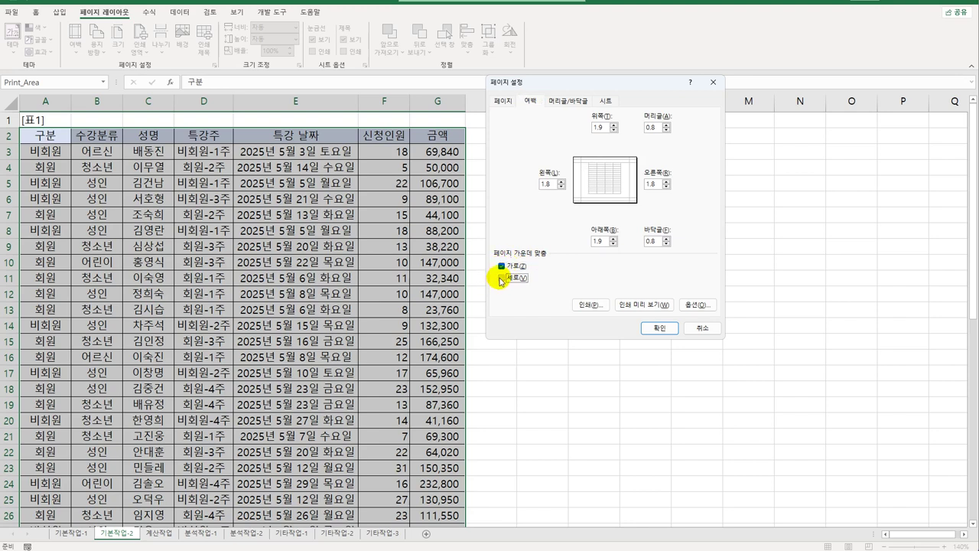
{"action": "left_click", "coordinate": [501, 278]}
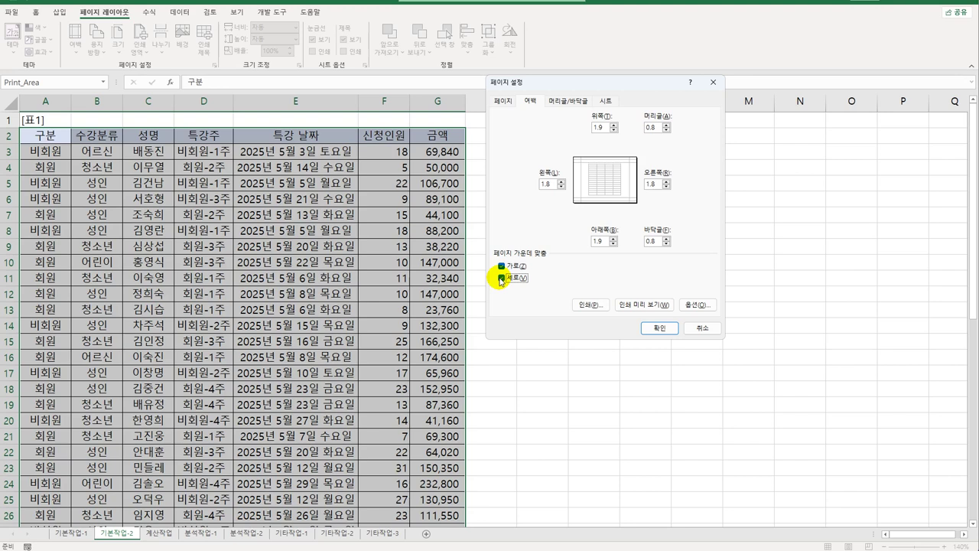
- Create a custom header with the sheet name code &[탭] in its left section
{"action": "left_click", "coordinate": [575, 102]}
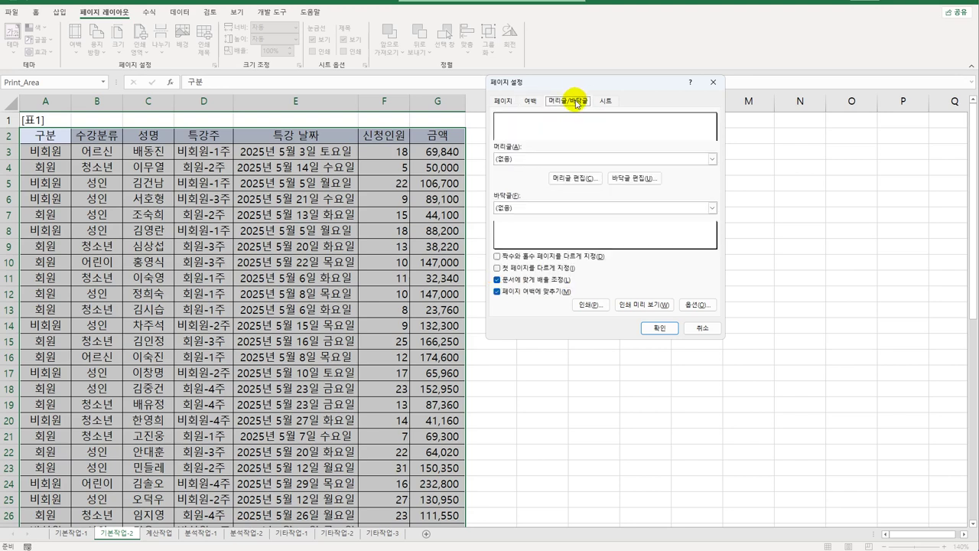
{"action": "left_click", "coordinate": [560, 177]}
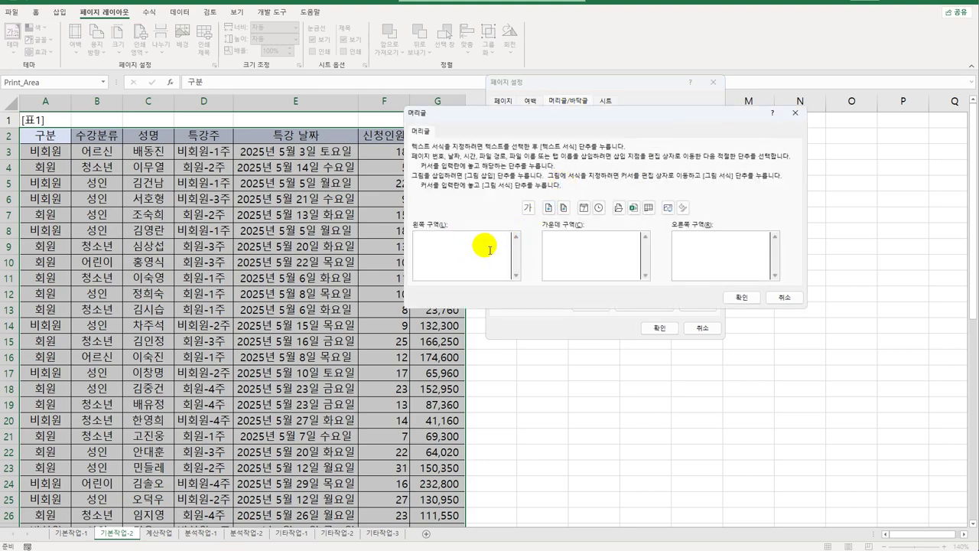
{"action": "left_click", "coordinate": [647, 208]}
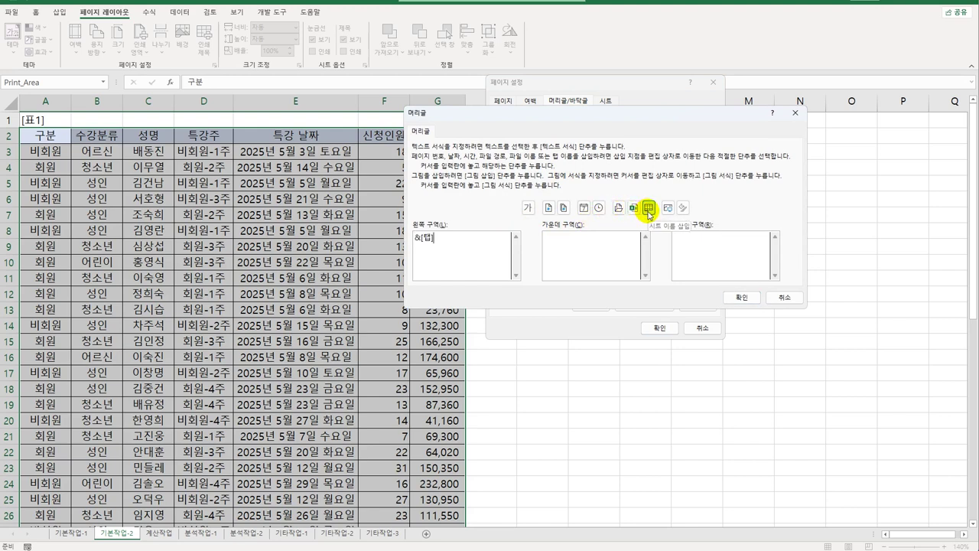
{"action": "left_click", "coordinate": [741, 297]}
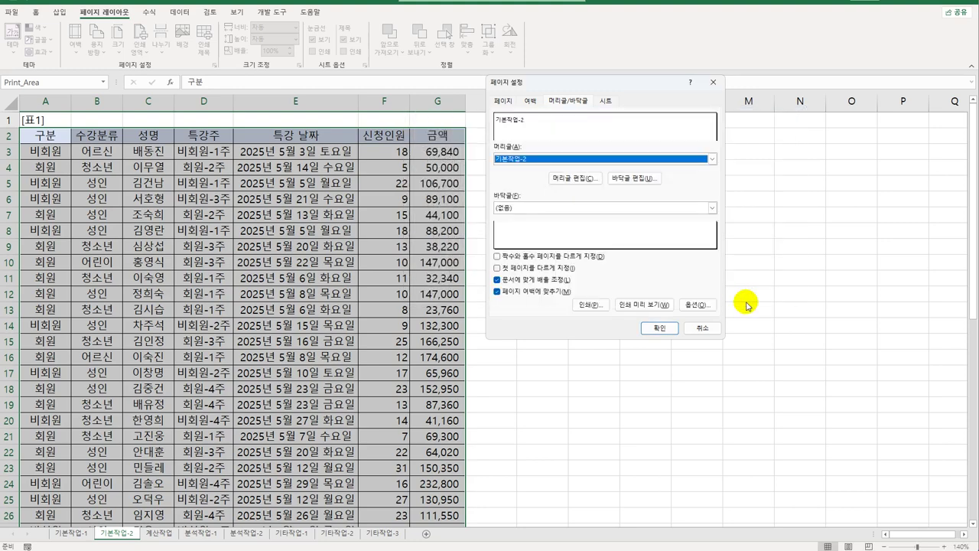
- Create a custom footer with &[페이지 번호]/&[전체 페이지 수] in its right section and apply the page setup
{"action": "left_click", "coordinate": [632, 178]}
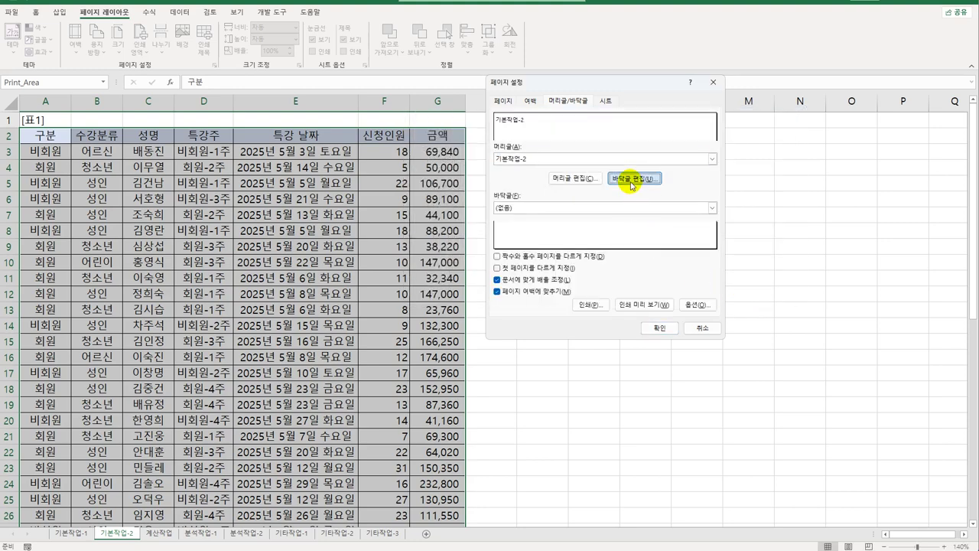
{"action": "left_click", "coordinate": [687, 249]}
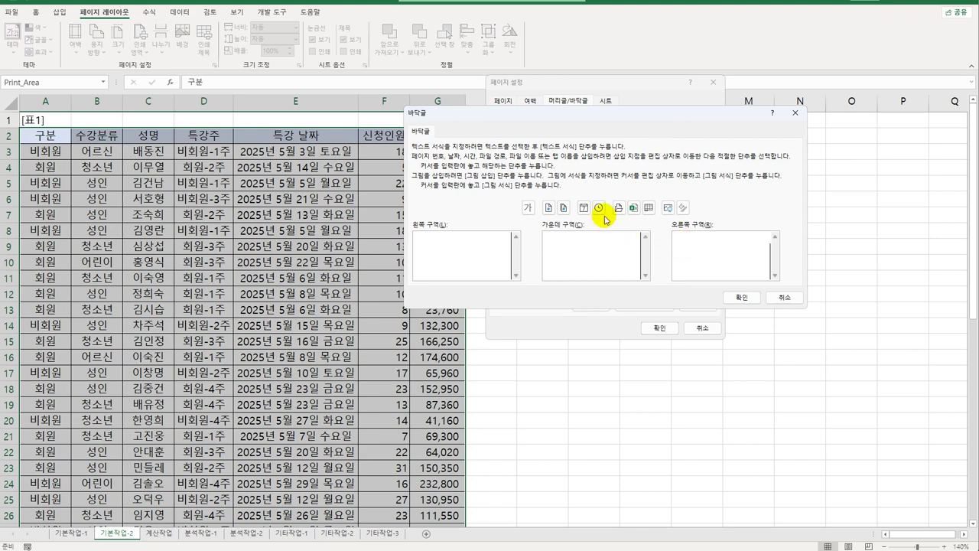
{"action": "left_click", "coordinate": [548, 208]}
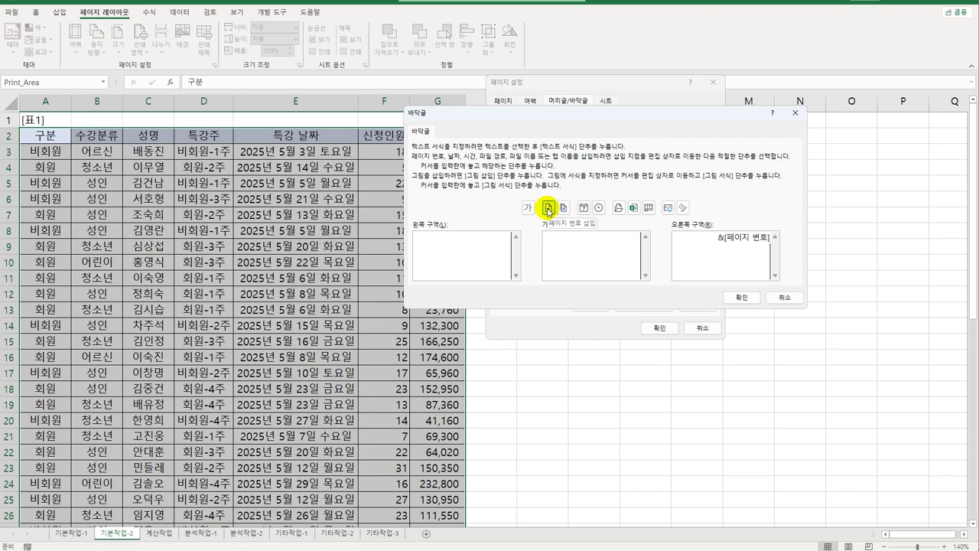
{"action": "type", "text": "/"}
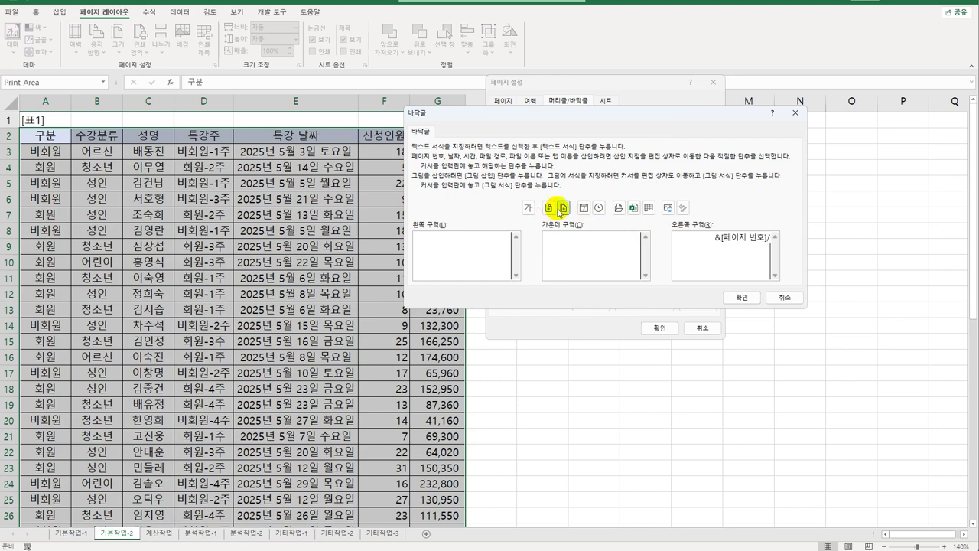
{"action": "left_click", "coordinate": [563, 209]}
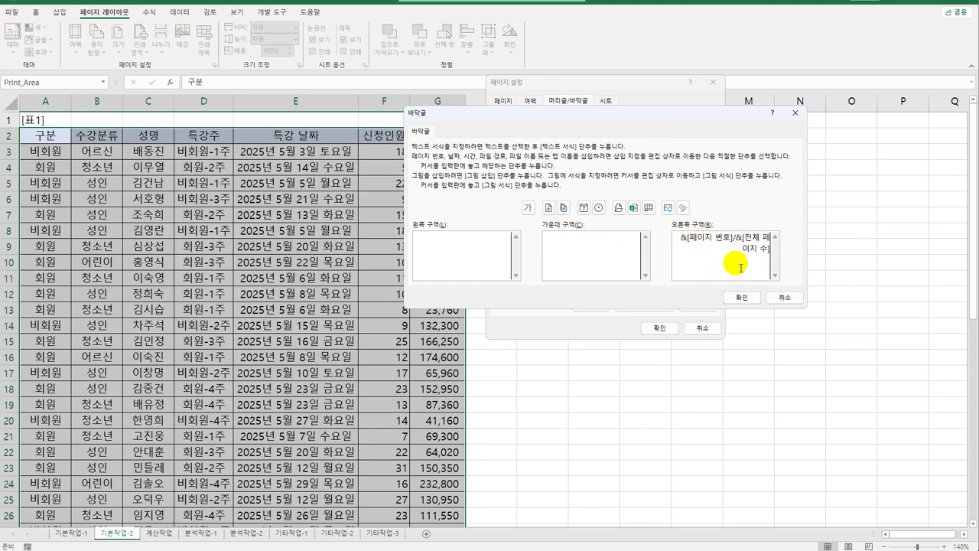
{"action": "left_click", "coordinate": [743, 298]}
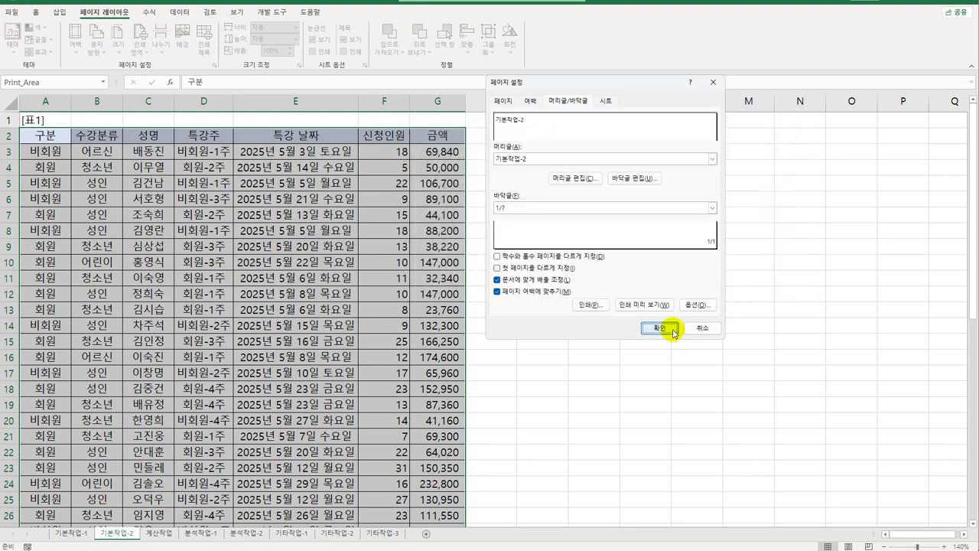
{"action": "left_click", "coordinate": [673, 330]}
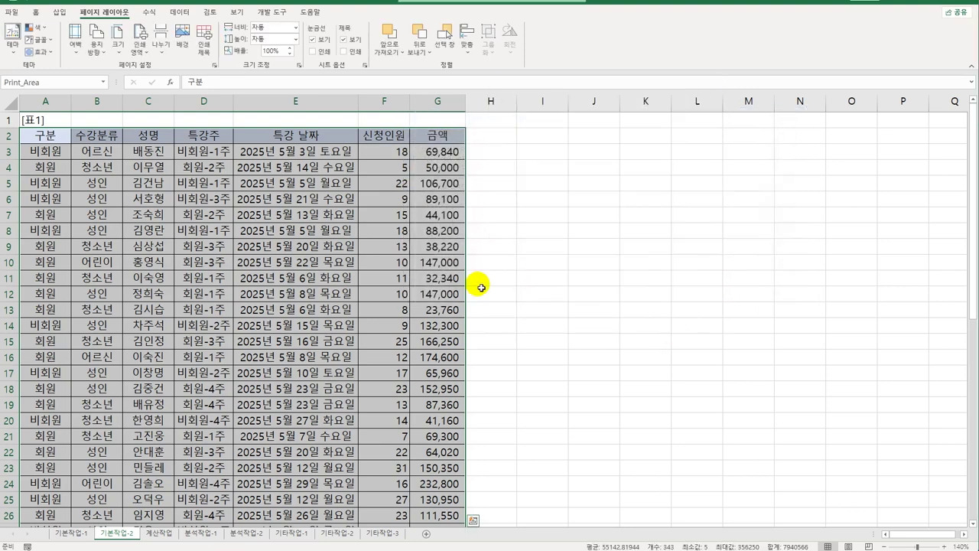
- Check the header, footer, centering and repeated title row on both pages of the print preview, then return to the sheet
{"action": "left_click", "coordinate": [55, 136]}
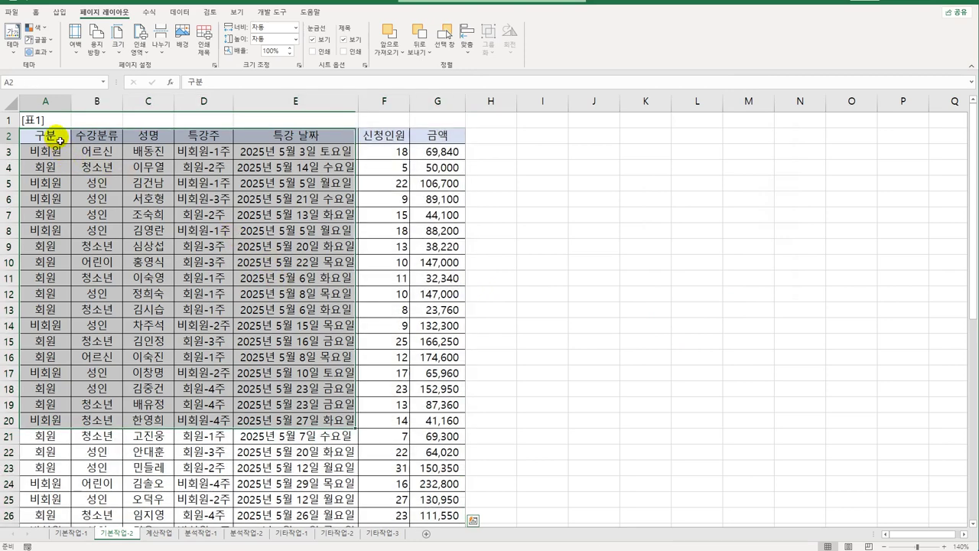
{"action": "left_click", "coordinate": [12, 12]}
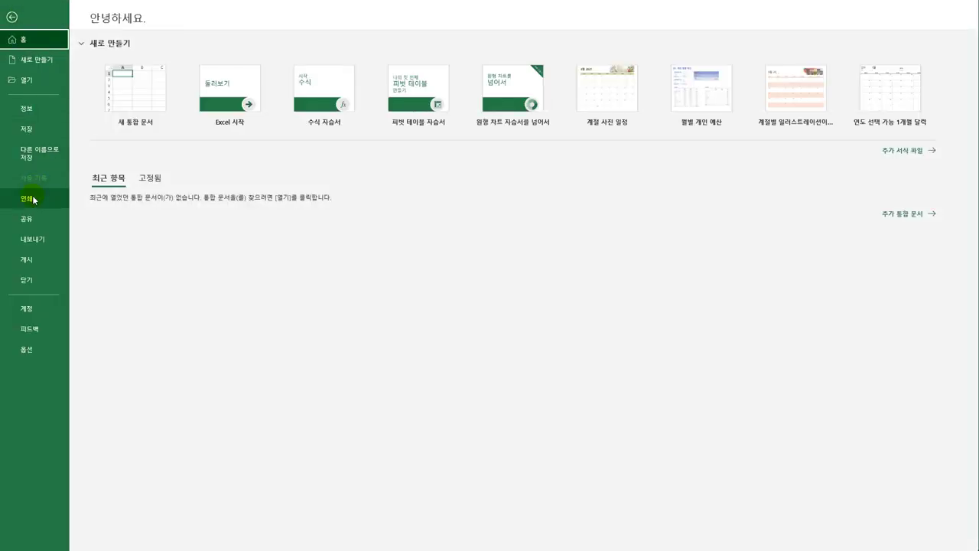
{"action": "left_click", "coordinate": [14, 201]}
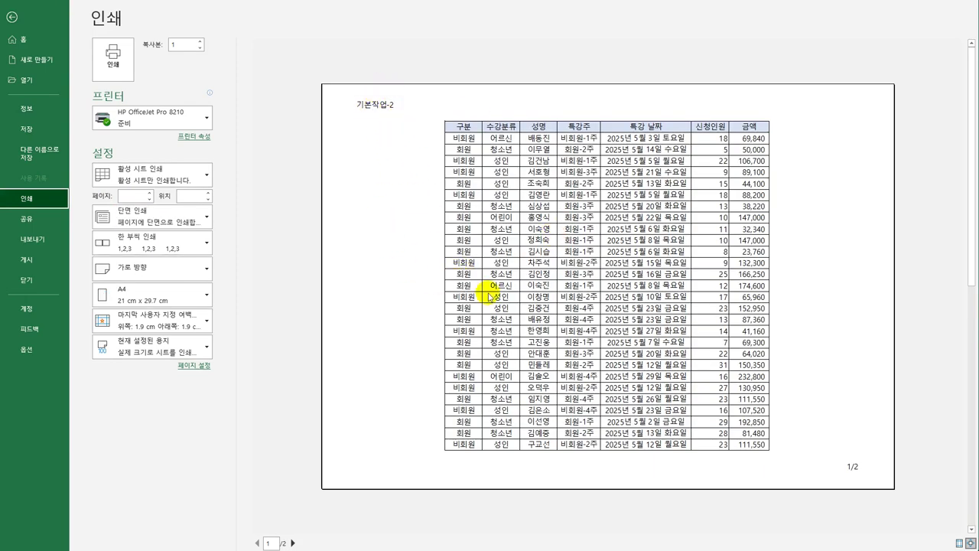
{"action": "left_click", "coordinate": [292, 543]}
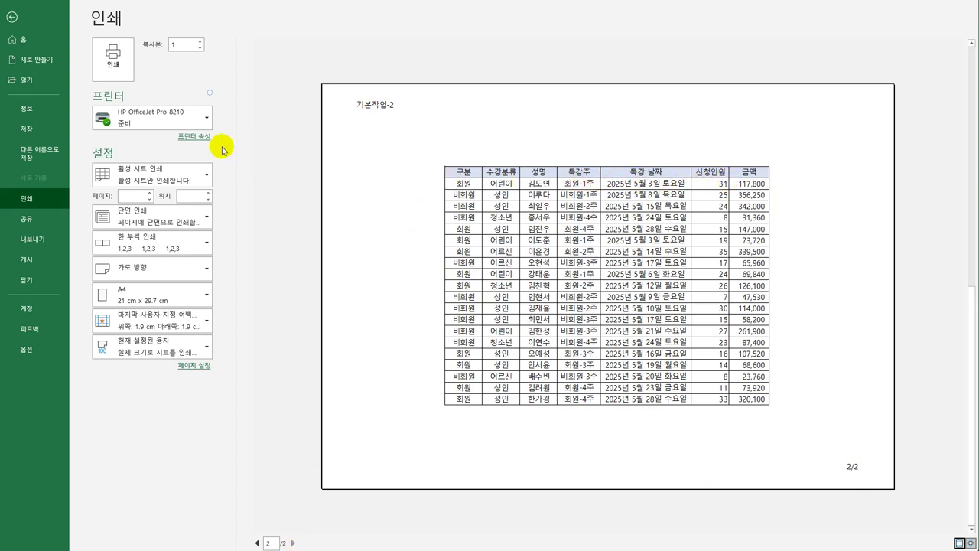
{"action": "left_click", "coordinate": [11, 16]}
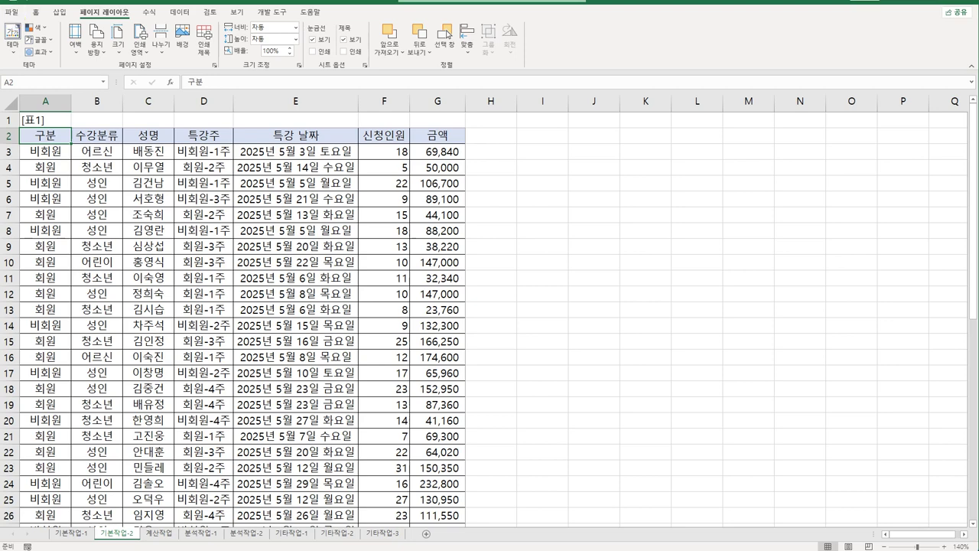
- Switch to the 계산작업 sheet, review the 구분, 특강 날짜 and 기준일 cells of 표1, and select the first 특강주 cell D3
{"action": "left_click", "coordinate": [158, 533]}
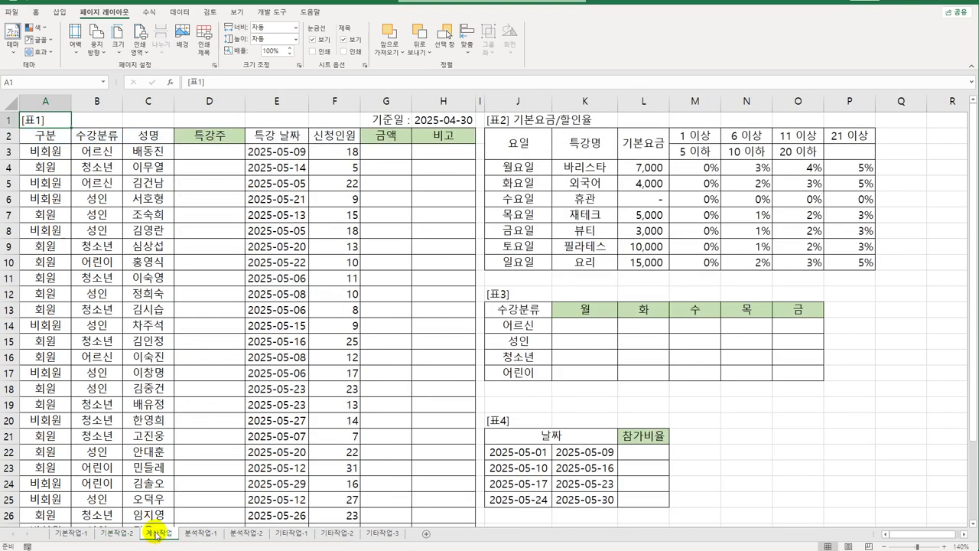
{"action": "left_click", "coordinate": [211, 154]}
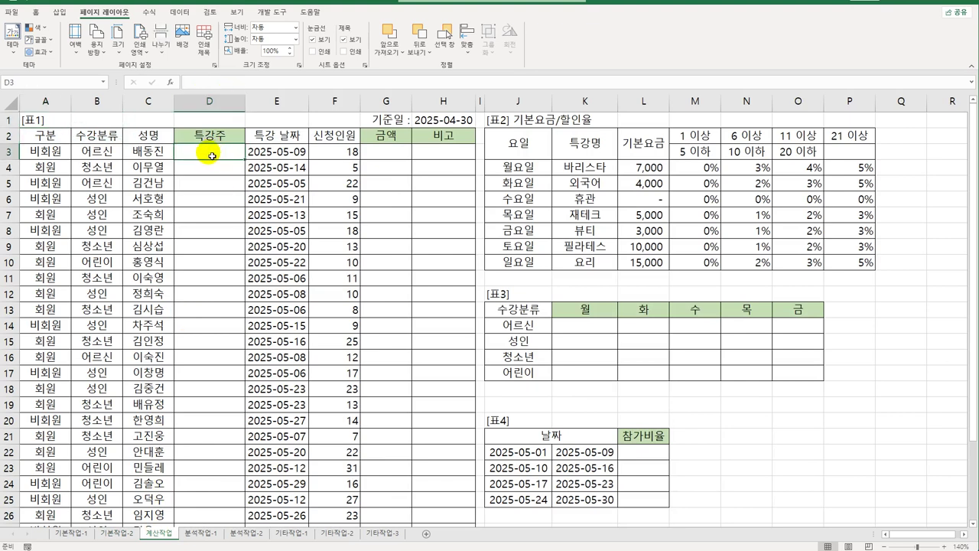
{"action": "left_click", "coordinate": [46, 139]}
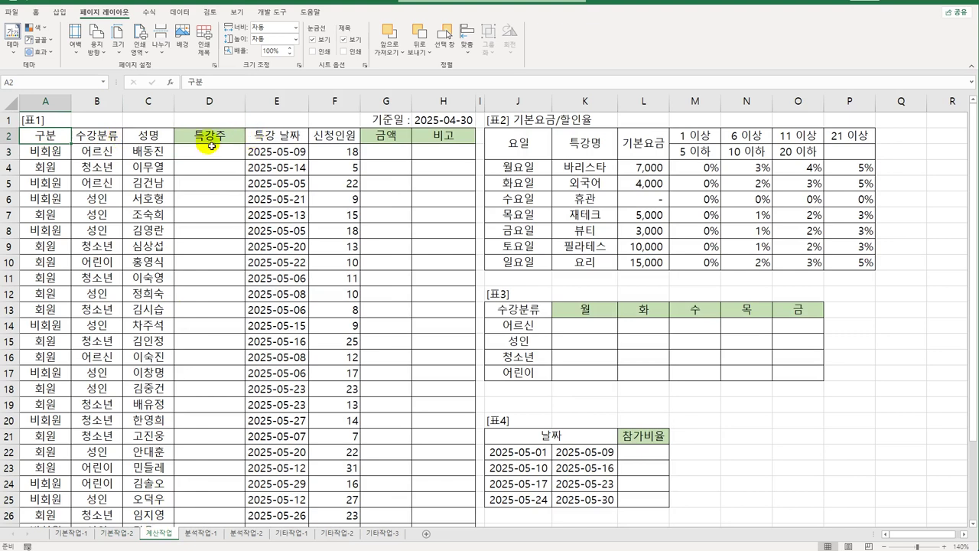
{"action": "left_click", "coordinate": [303, 137]}
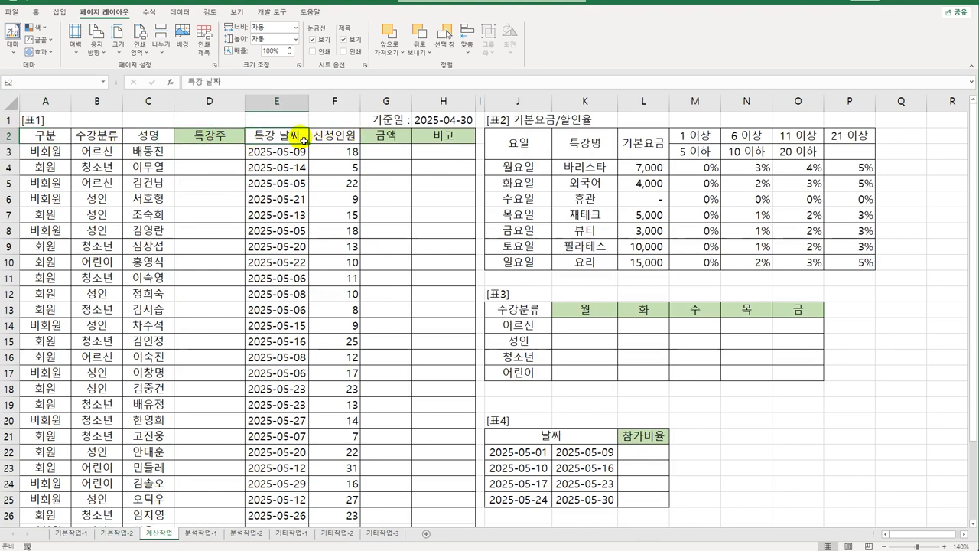
{"action": "left_click", "coordinate": [432, 122]}
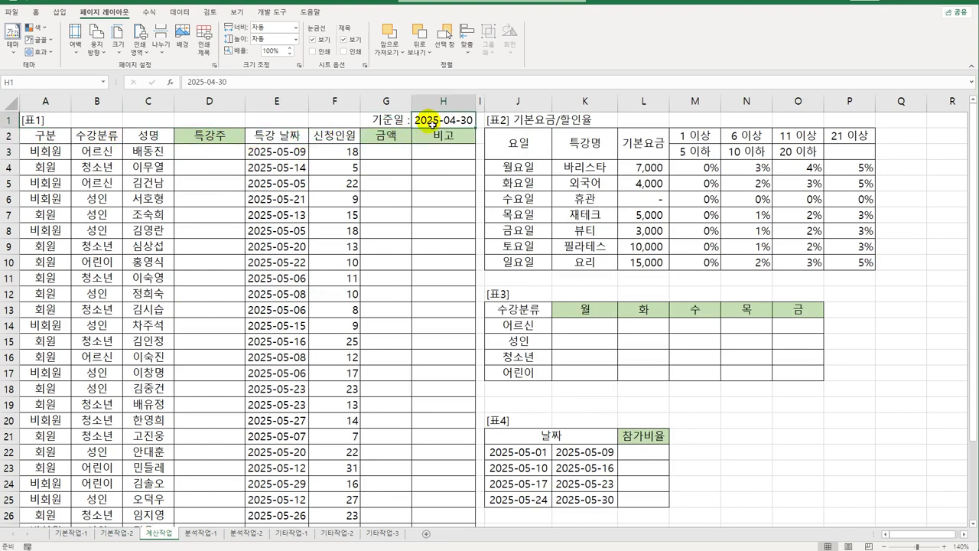
{"action": "left_click", "coordinate": [214, 155]}
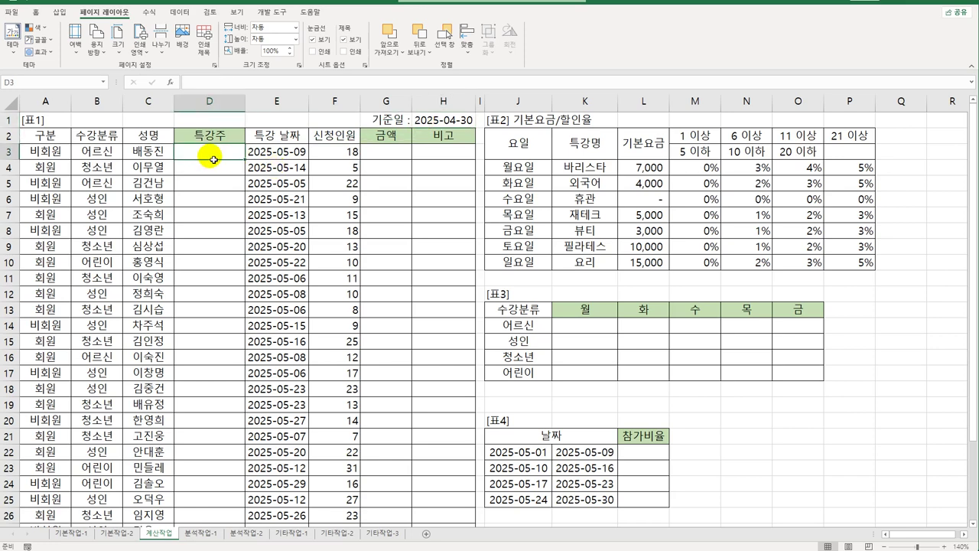
- Review the 특강주 column of 표1 down to row 32 and its source cells for 구분, 기준일 and 특강 날짜
{"action": "scroll", "coordinate": [210, 196], "scroll_direction": "down", "scroll_amount": 6}
{"action": "left_click", "coordinate": [205, 327]}
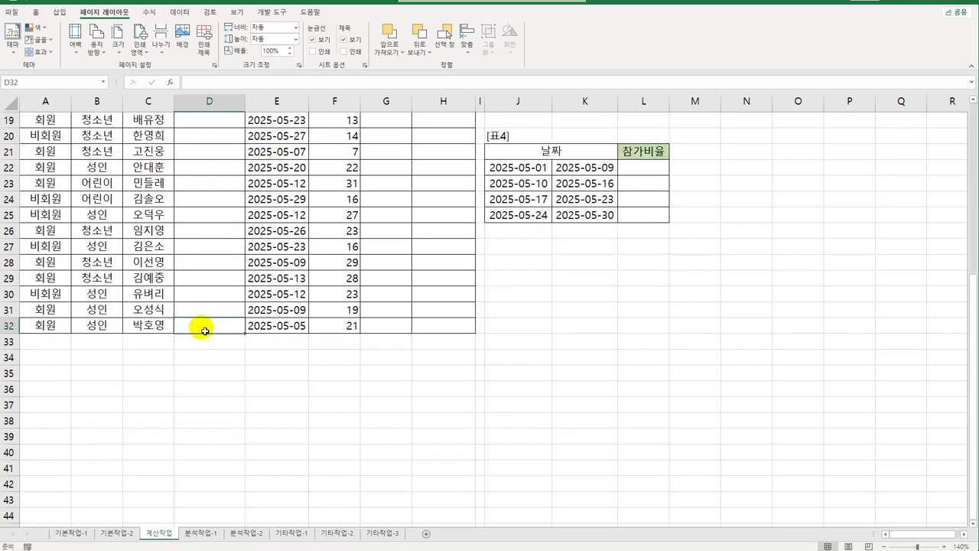
{"action": "scroll", "coordinate": [207, 326], "scroll_direction": "up", "scroll_amount": 6}
{"action": "left_click", "coordinate": [206, 156]}
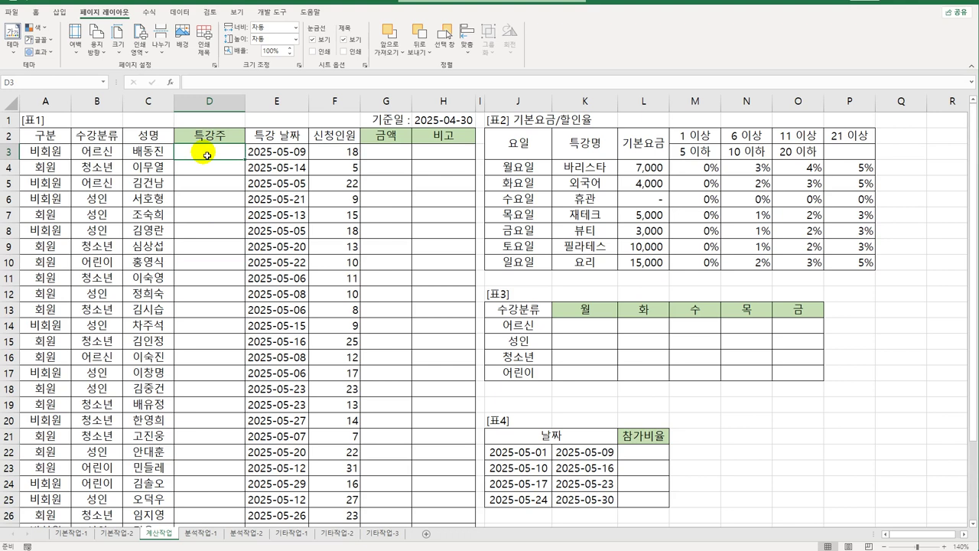
{"action": "left_click", "coordinate": [57, 153]}
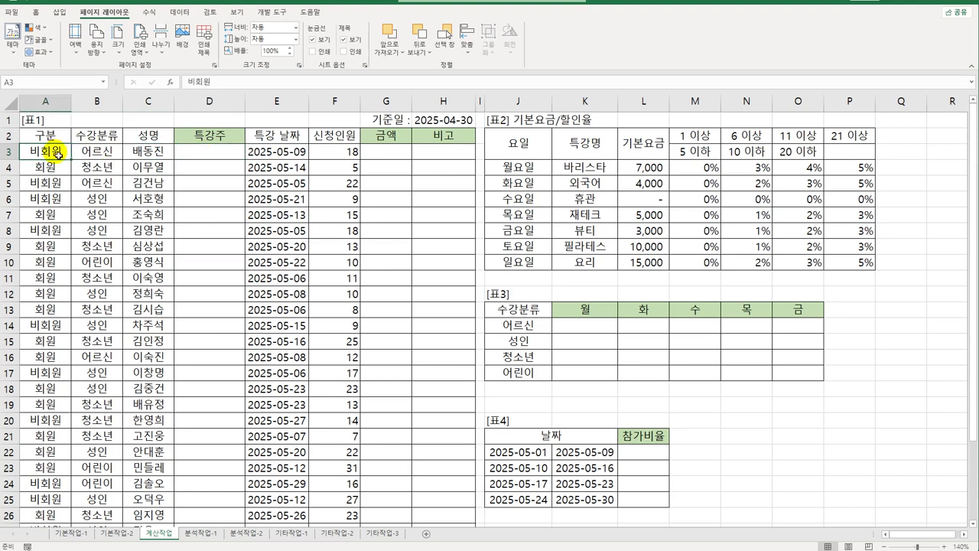
{"action": "left_click", "coordinate": [205, 160]}
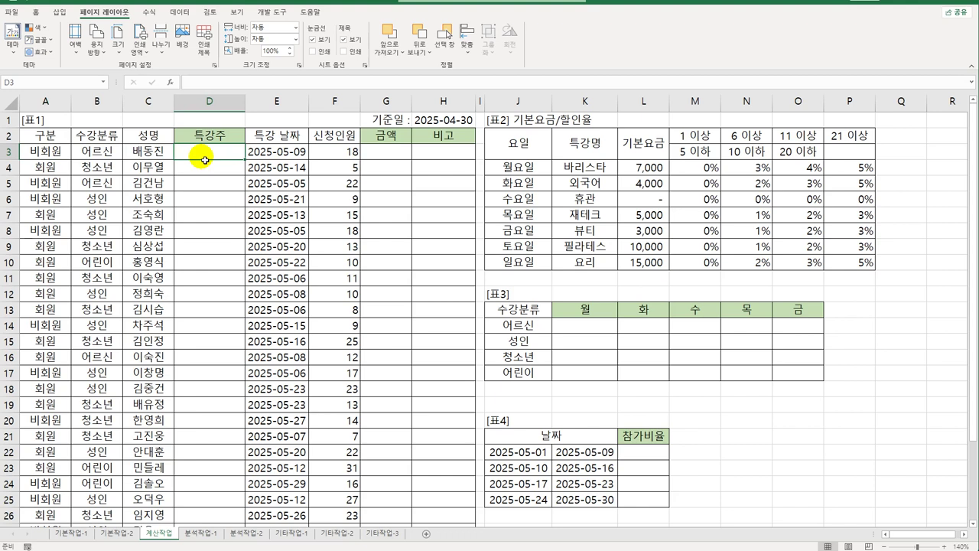
{"action": "left_click", "coordinate": [432, 120]}
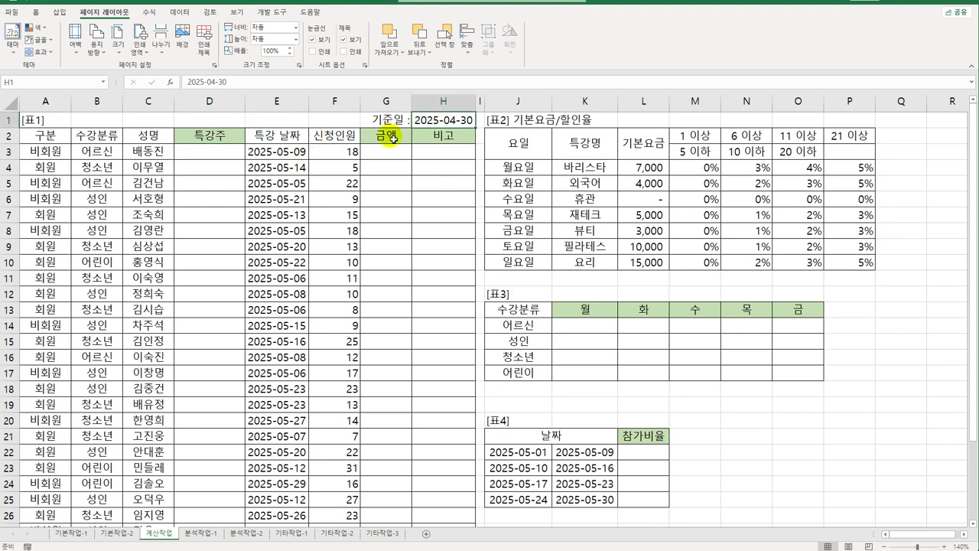
{"action": "left_click", "coordinate": [225, 160]}
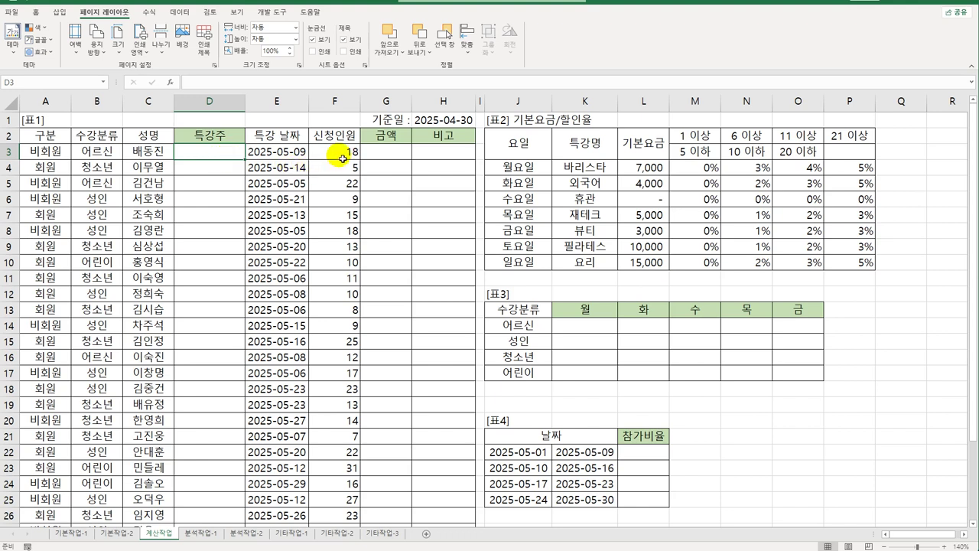
{"action": "left_click", "coordinate": [283, 152]}
- Begin the formula in D3 with the week number of the 특강 날짜, =WEEKNUM(E3,2, with weeks starting on Monday
{"action": "left_click", "coordinate": [217, 153]}
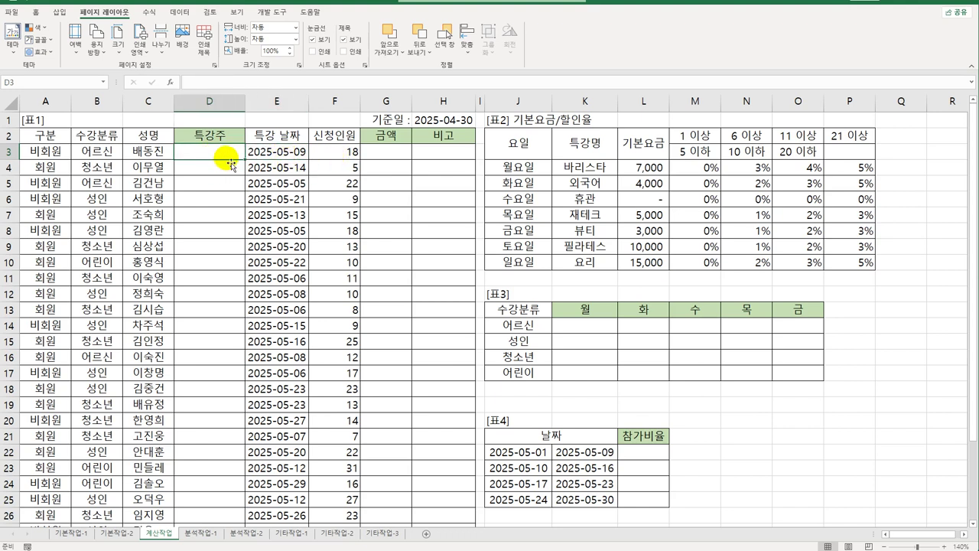
{"action": "type", "text": "=week"}
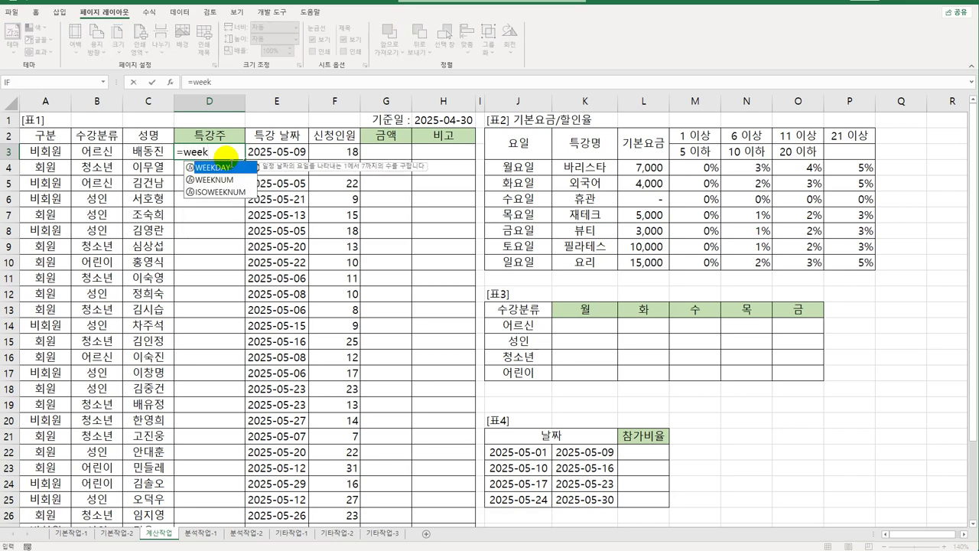
{"action": "key", "text": "Down"}
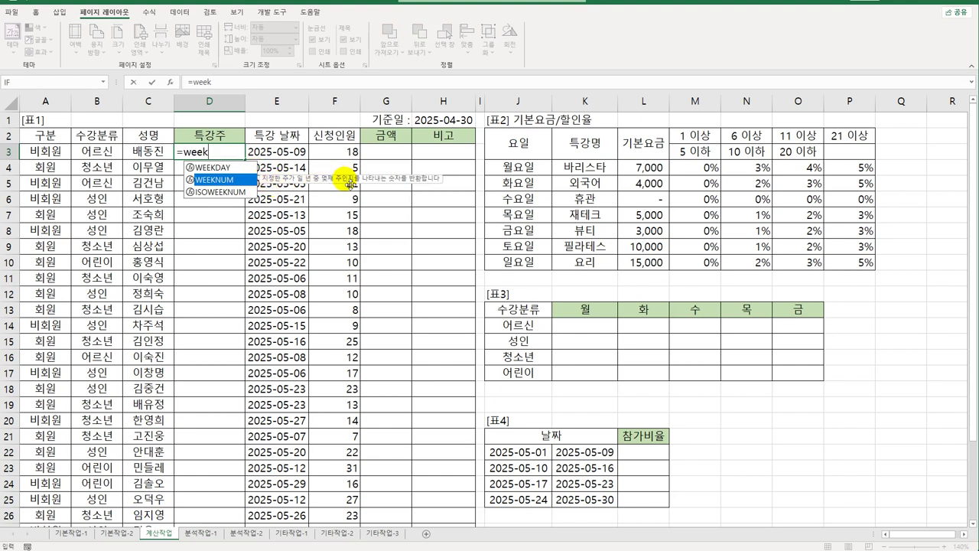
{"action": "double_click", "coordinate": [218, 181]}
{"action": "left_click", "coordinate": [259, 154]}
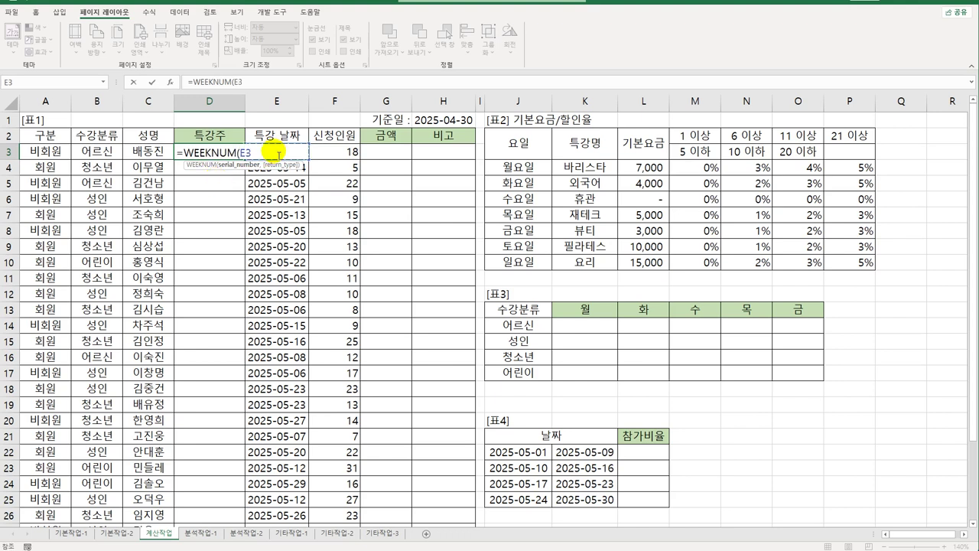
{"action": "type", "text": ","}
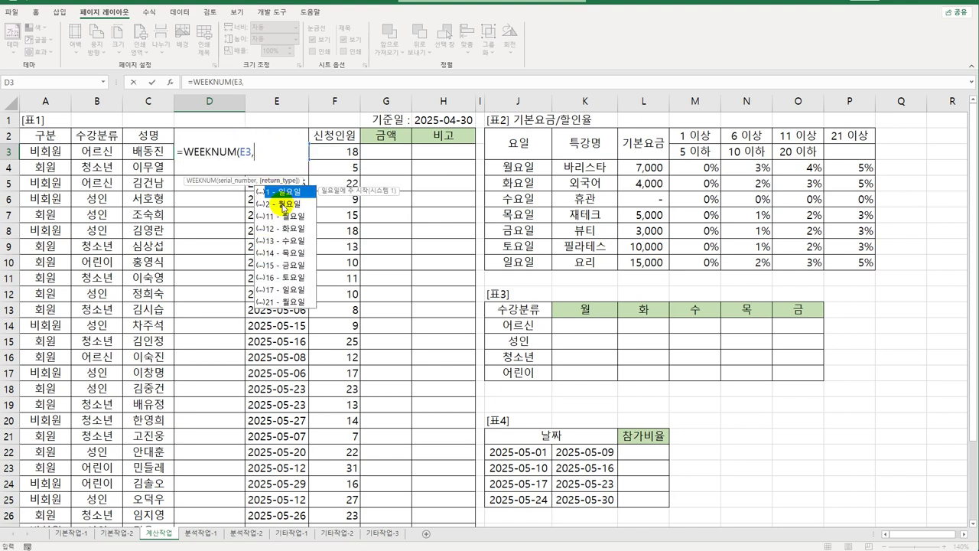
{"action": "left_click", "coordinate": [284, 205]}
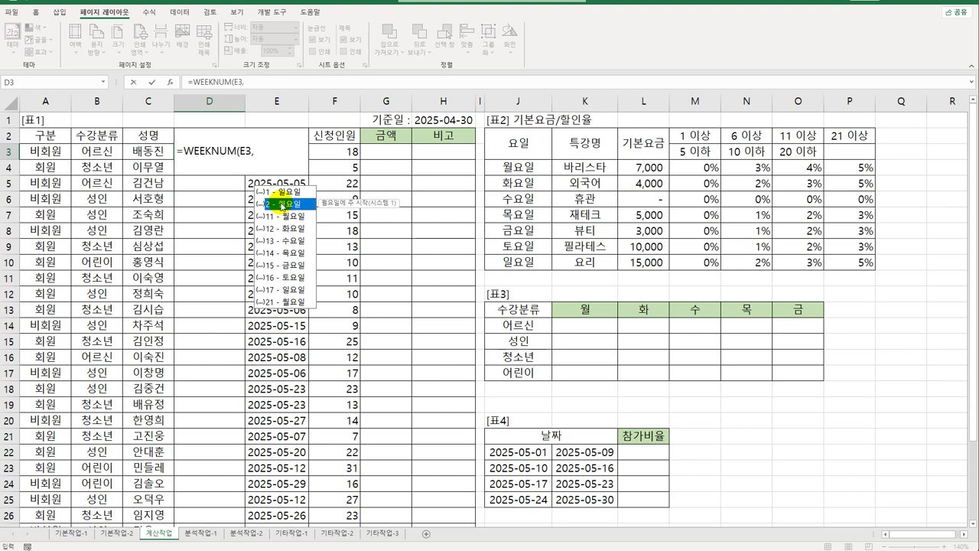
{"action": "double_click", "coordinate": [283, 205]}
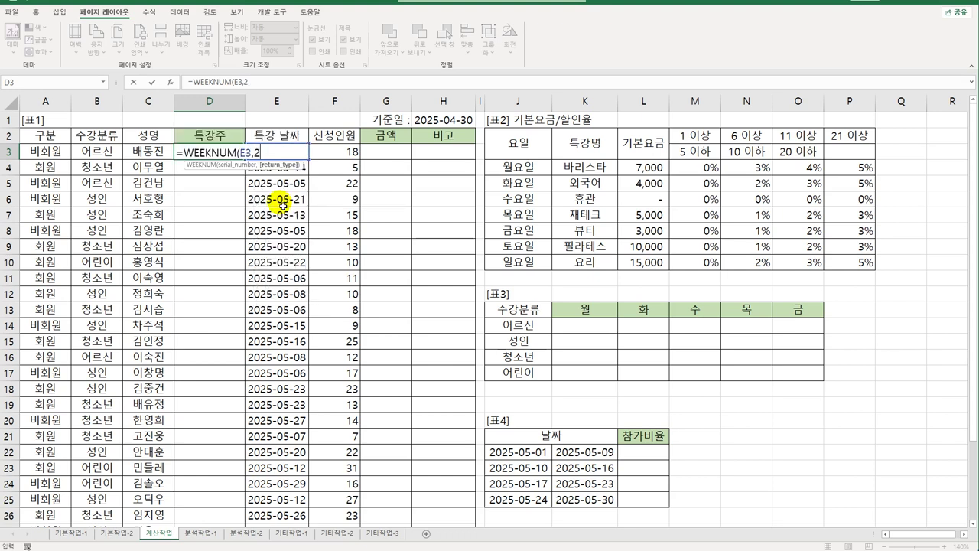
- Subtract the 기준일 week number in D3 to complete =WEEKNUM(E3,2)-WEEKNUM($H$1,2) and enter the formula
{"action": "type", "text": ")-"}
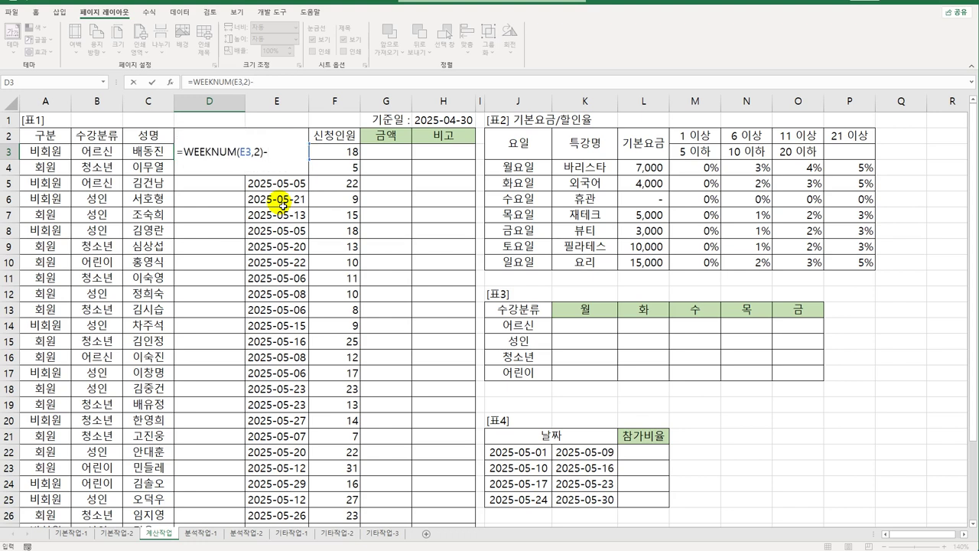
{"action": "type", "text": "wee"}
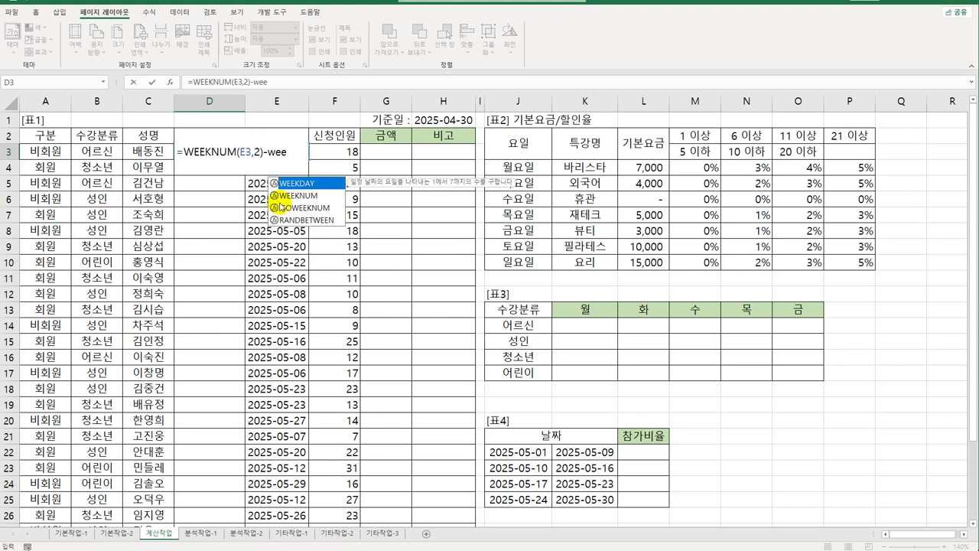
{"action": "double_click", "coordinate": [283, 196]}
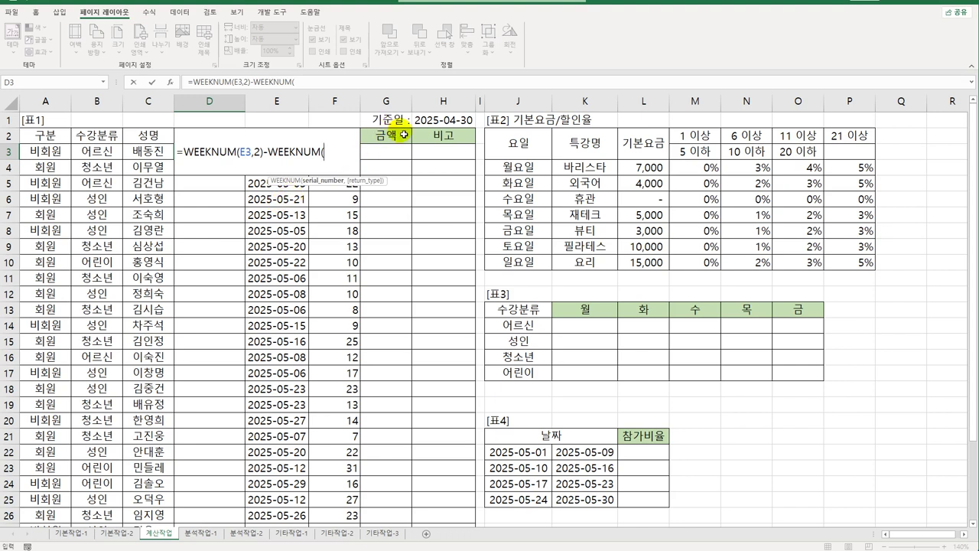
{"action": "left_click", "coordinate": [443, 120]}
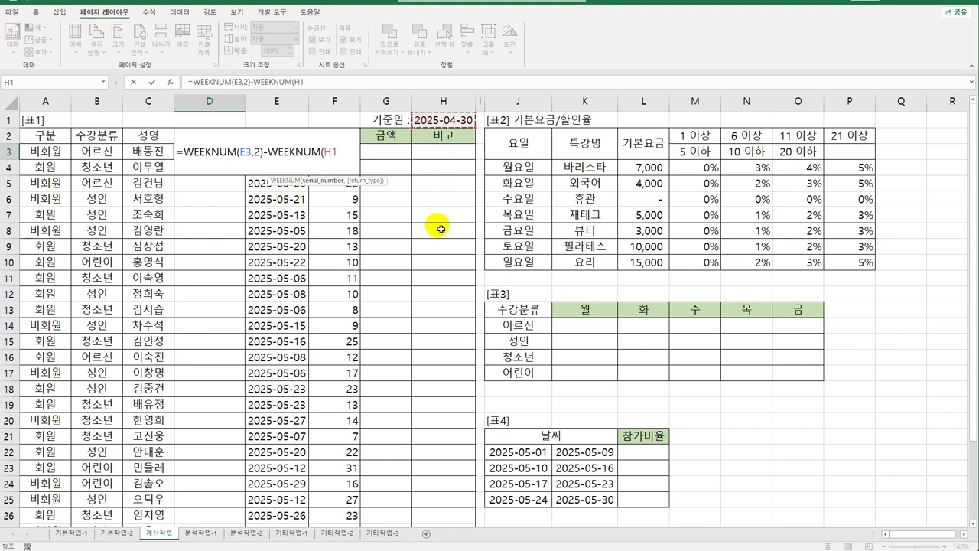
{"action": "key", "text": "F4"}
{"action": "type", "text": ","}
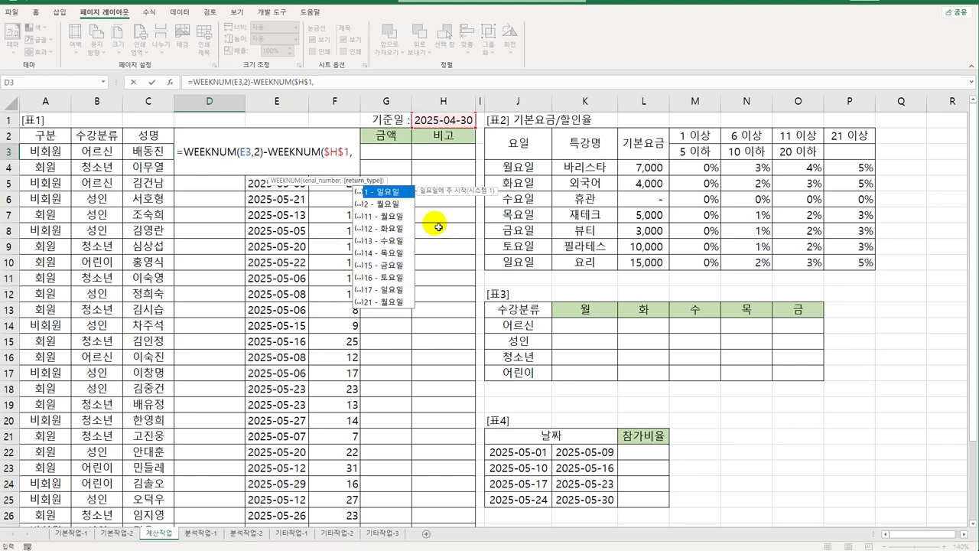
{"action": "type", "text": "2"}
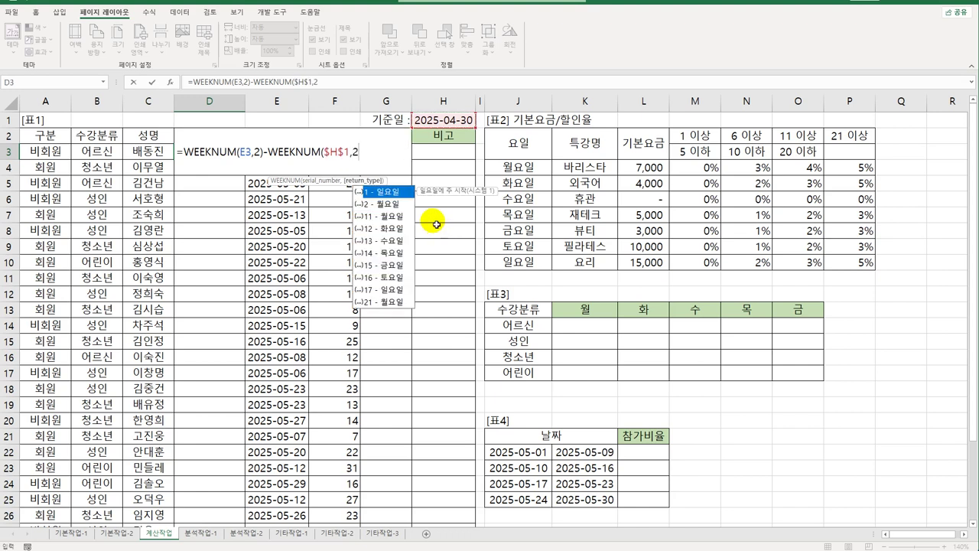
{"action": "type", "text": ")"}
{"action": "key", "text": "ctrl+Return"}
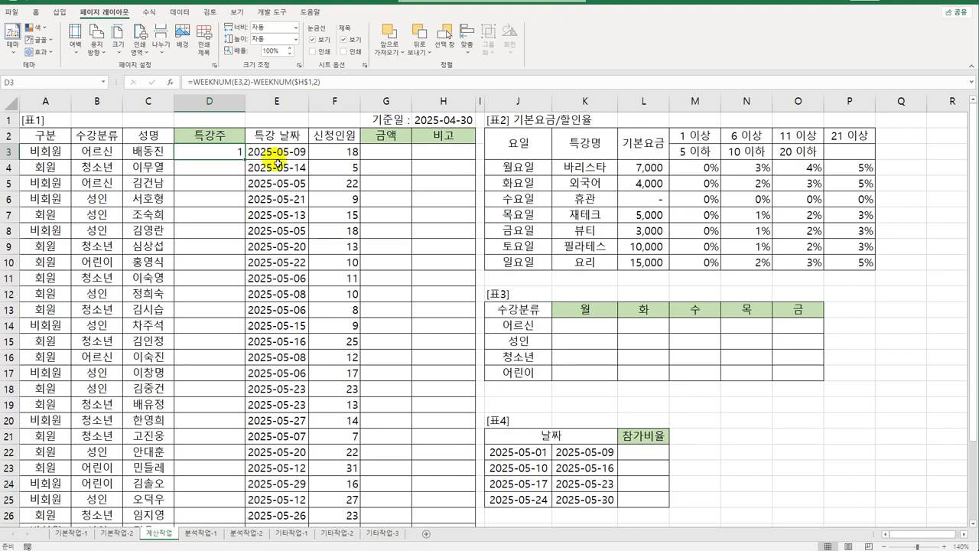
- Wrap the D3 formula in CONCAT, with A3 and "-" as text pieces before the week difference
{"action": "double_click", "coordinate": [224, 156]}
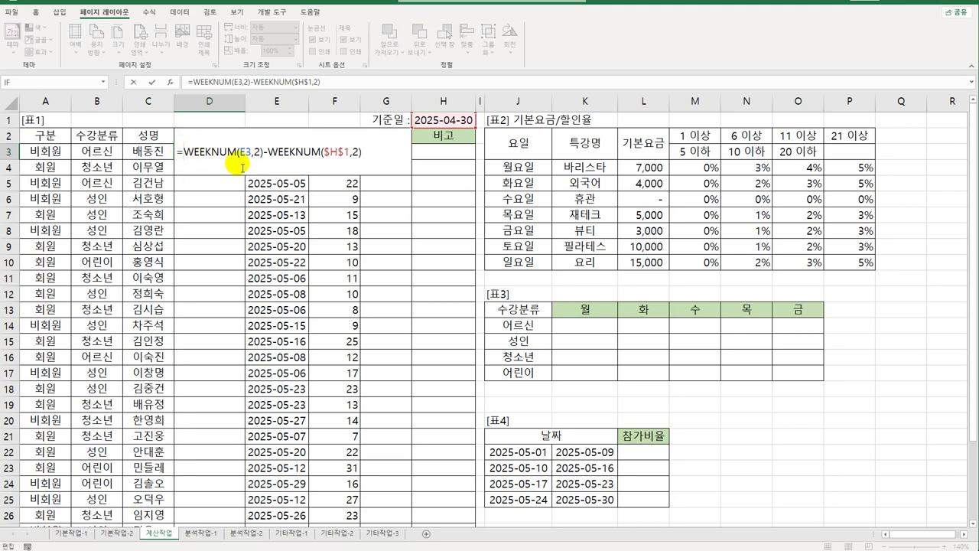
{"action": "type", "text": "c"}
{"action": "key", "text": "BackSpace"}
{"action": "type", "text": "co"}
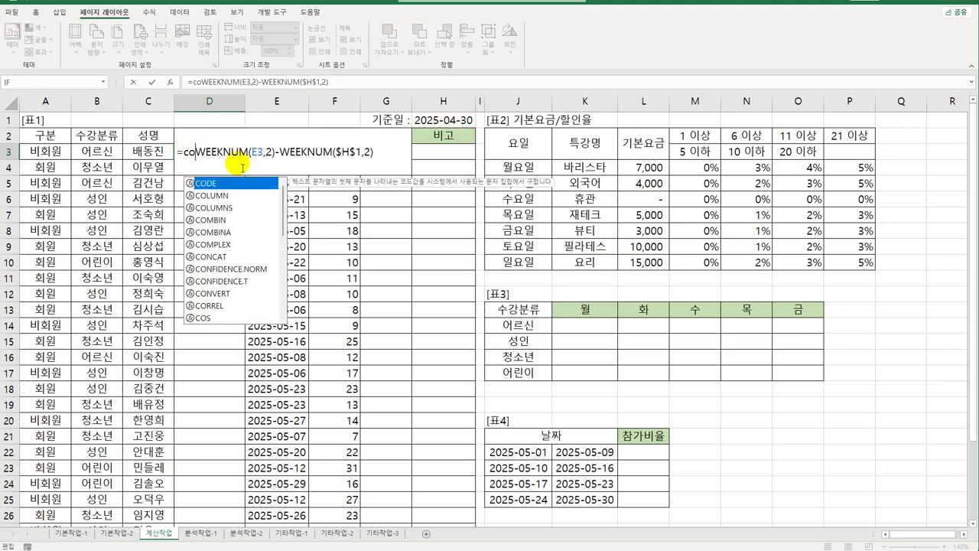
{"action": "type", "text": "n"}
{"action": "key", "text": "Tab"}
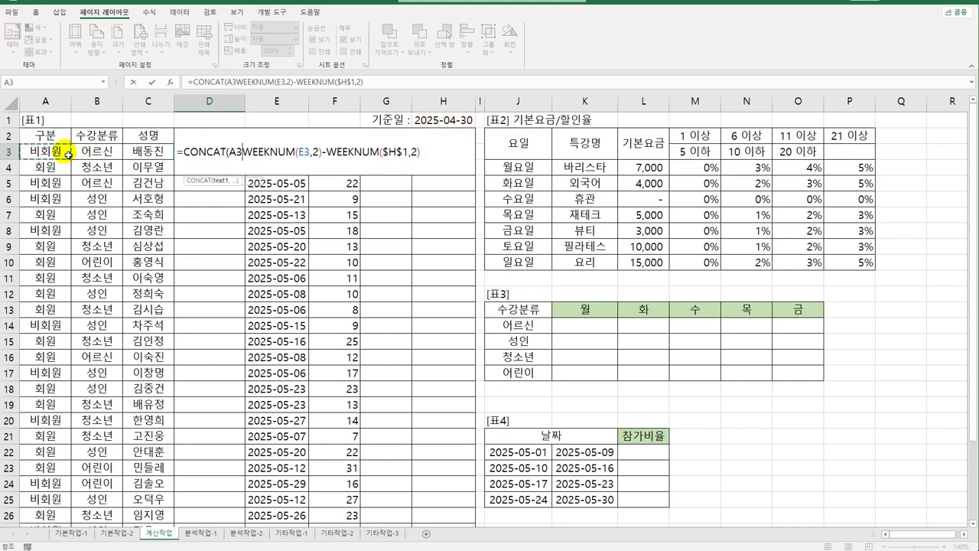
{"action": "type", "text": ","}
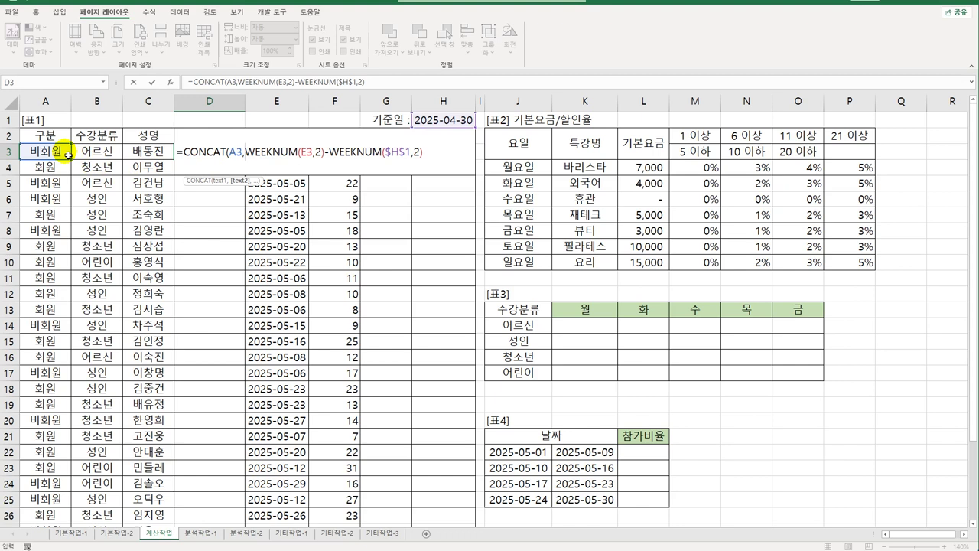
{"action": "type", "text": "\"-\""}
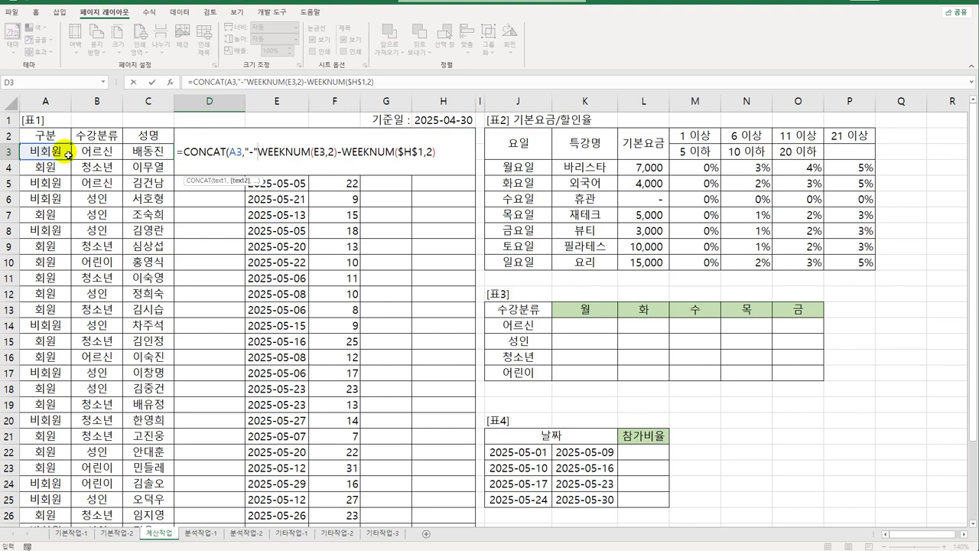
{"action": "type", "text": ","}
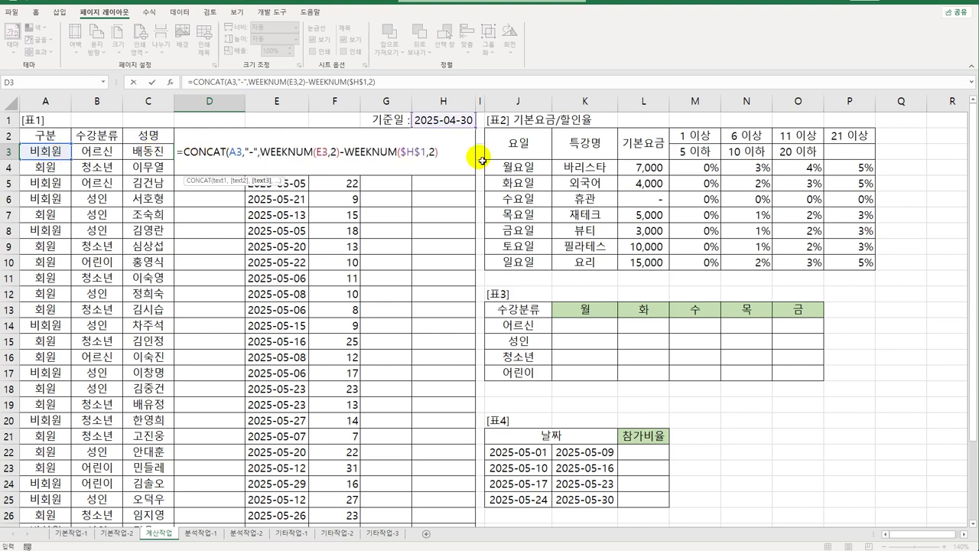
- Finish the D3 CONCAT formula with "주" as its last text piece and fill it down the 특강주 column
{"action": "left_click", "coordinate": [447, 158]}
{"action": "type", "text": ","}
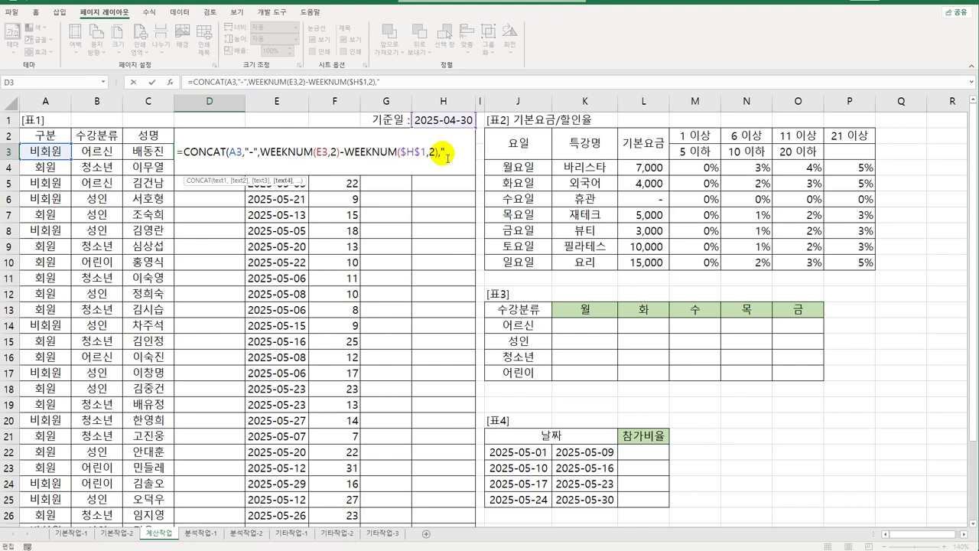
{"action": "type", "text": "\"주\")"}
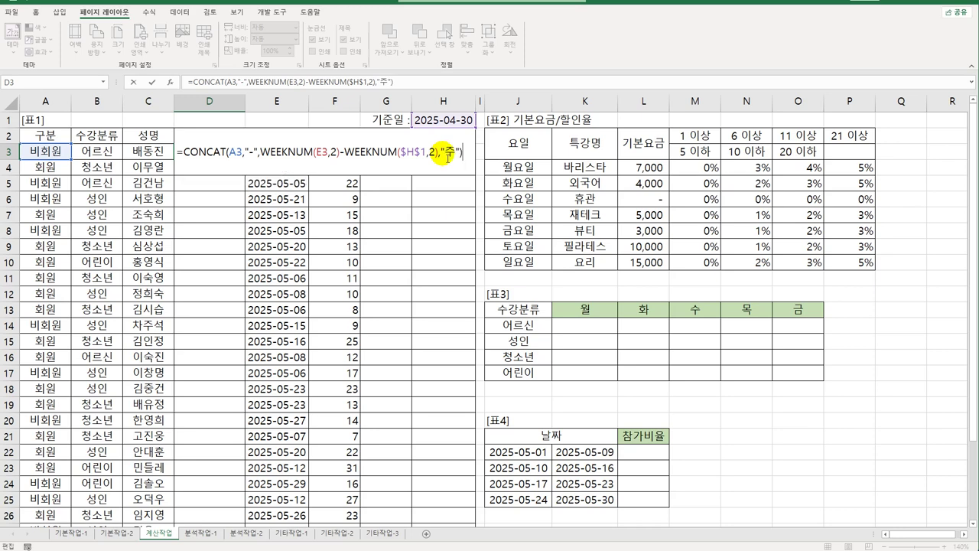
{"action": "key", "text": "Return"}
{"action": "left_click", "coordinate": [233, 152]}
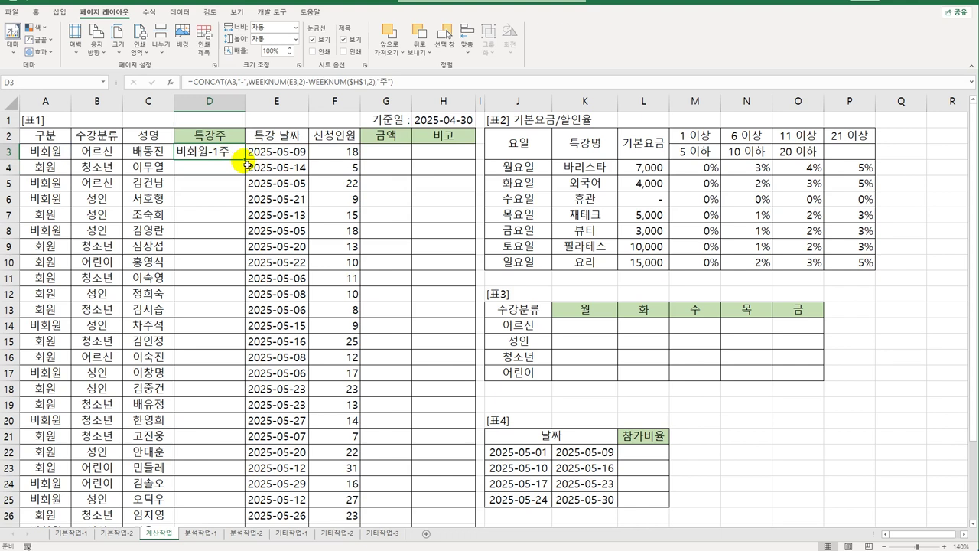
{"action": "double_click", "coordinate": [245, 159]}
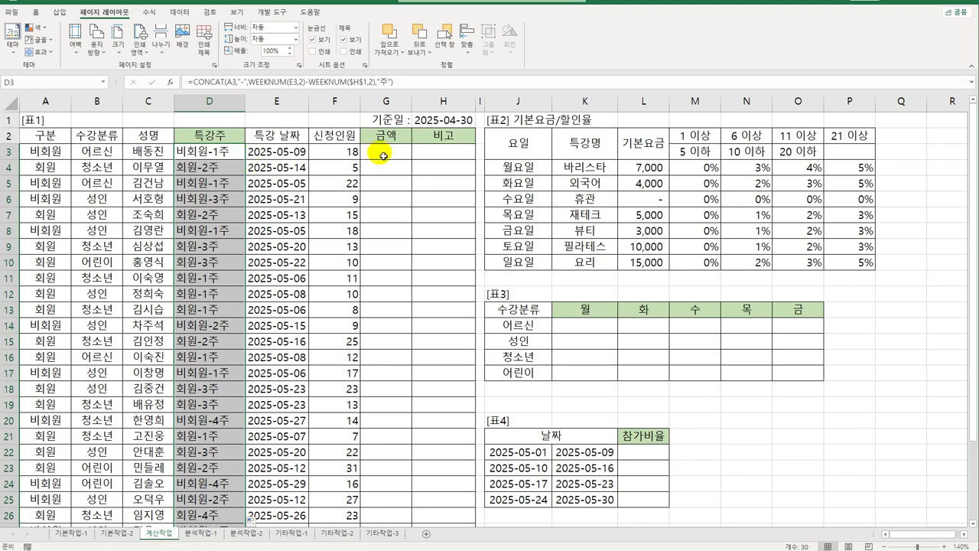
- Review the 특강 날짜 and 신청인원 cells and the 금액 column down to row 32, then select G3
{"action": "left_click", "coordinate": [382, 155]}
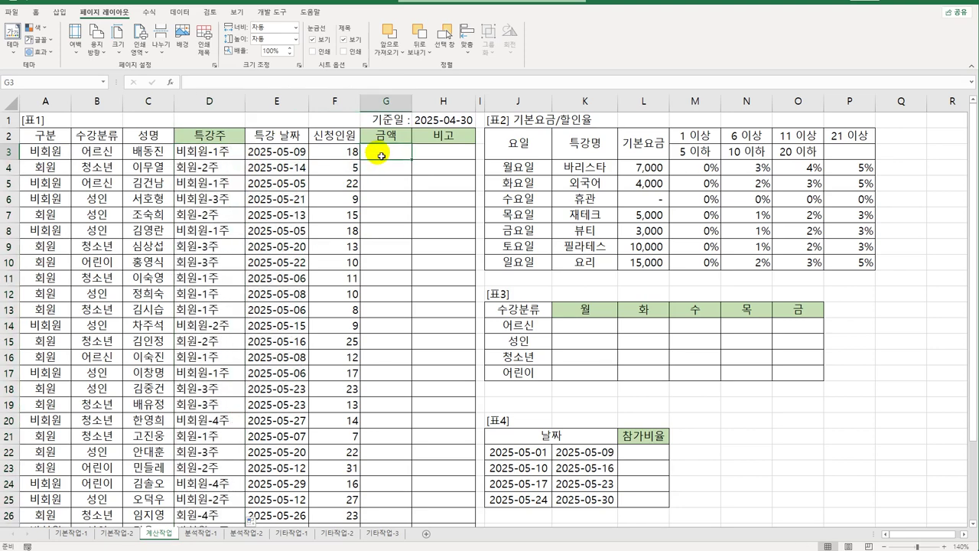
{"action": "left_click", "coordinate": [260, 153]}
{"action": "left_click", "coordinate": [337, 159]}
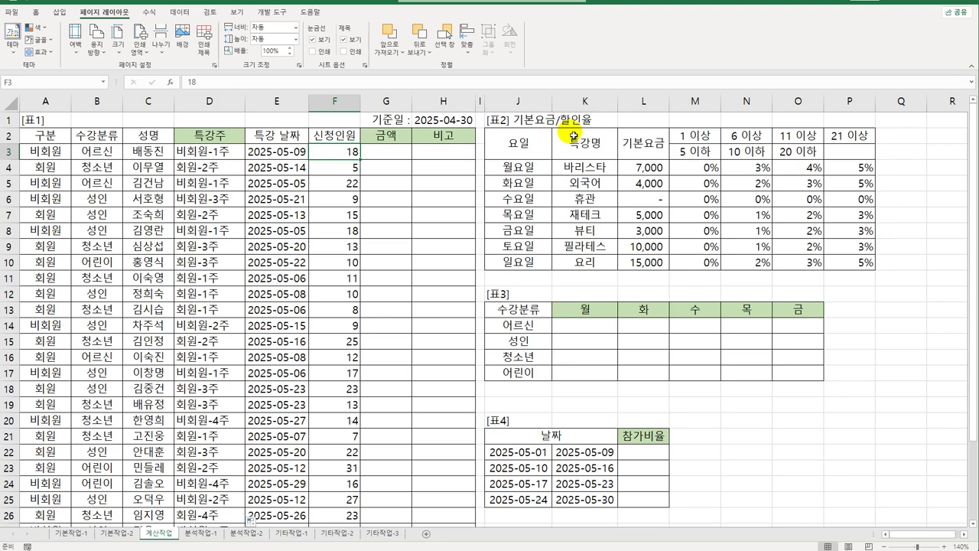
{"action": "left_click", "coordinate": [391, 151]}
{"action": "scroll", "coordinate": [401, 175], "scroll_direction": "down", "scroll_amount": 6}
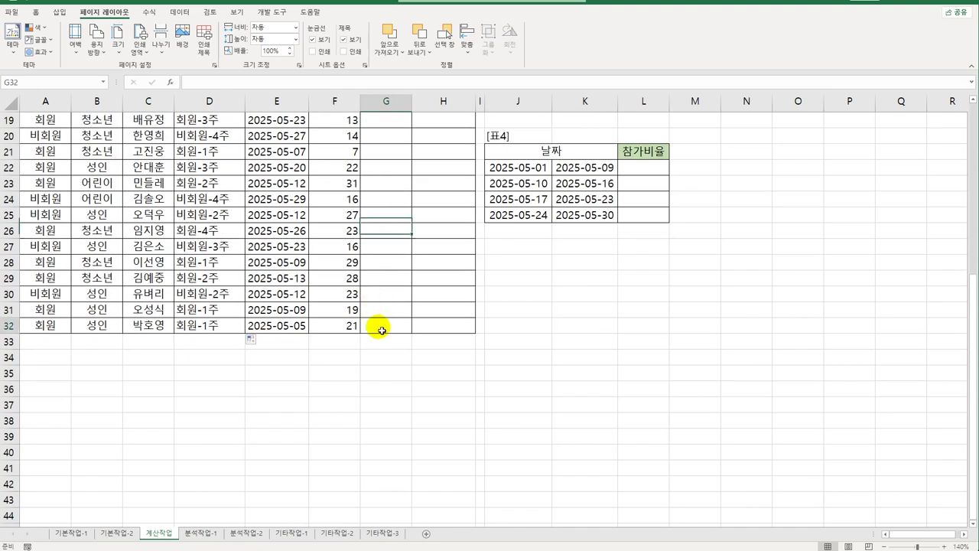
{"action": "left_click", "coordinate": [380, 328]}
{"action": "scroll", "coordinate": [380, 327], "scroll_direction": "up", "scroll_amount": 6}
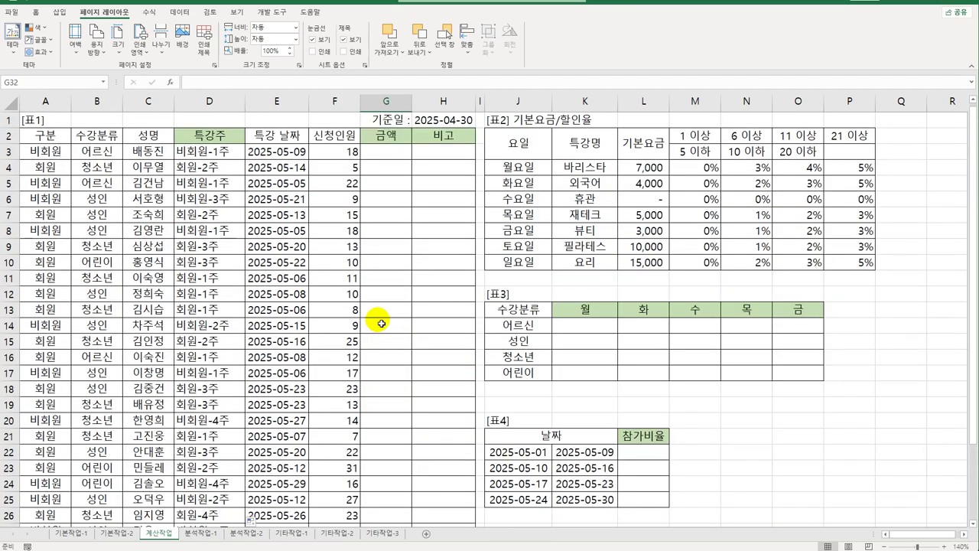
{"action": "left_click", "coordinate": [404, 155]}
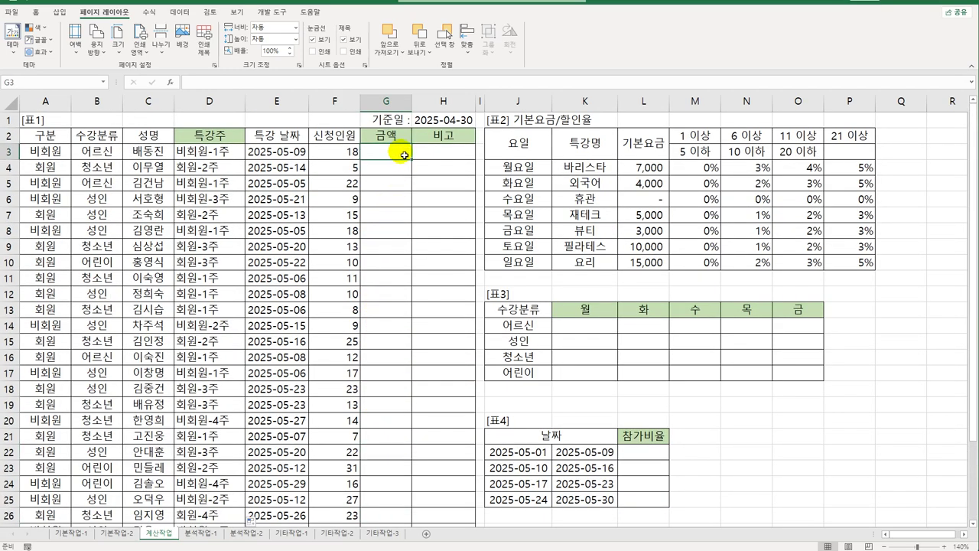
- Examine the 신청인원 value in F3 and the 기본요금 range L4:L10 and 할인율 range M4:P10 in 표2
{"action": "left_click", "coordinate": [335, 159]}
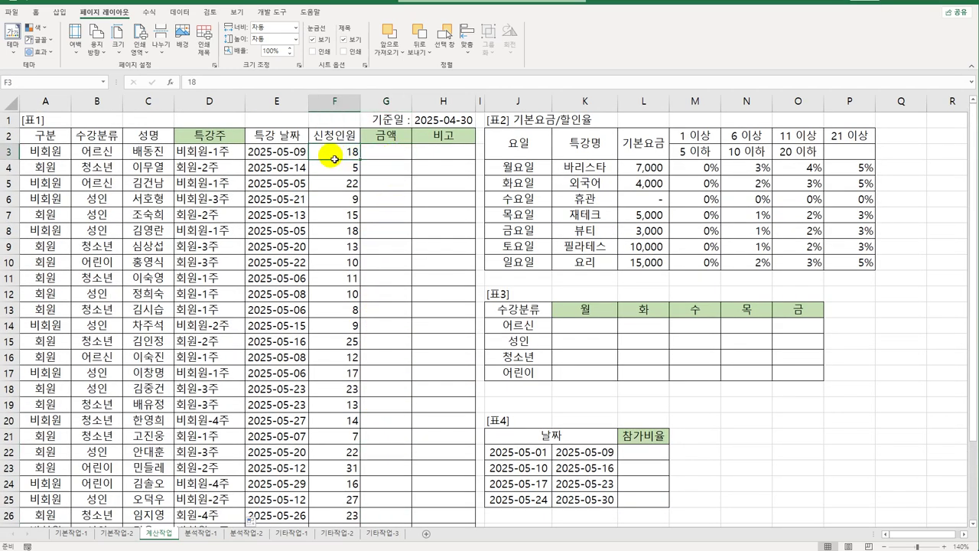
{"action": "left_click_drag", "start_coordinate": [646, 168], "coordinate": [654, 262]}
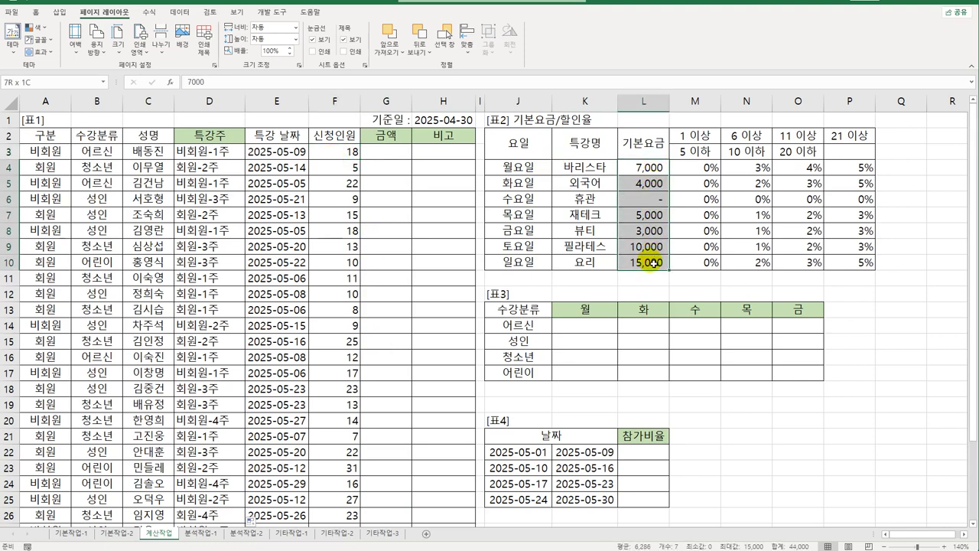
{"action": "left_click_drag", "start_coordinate": [707, 170], "coordinate": [841, 263]}
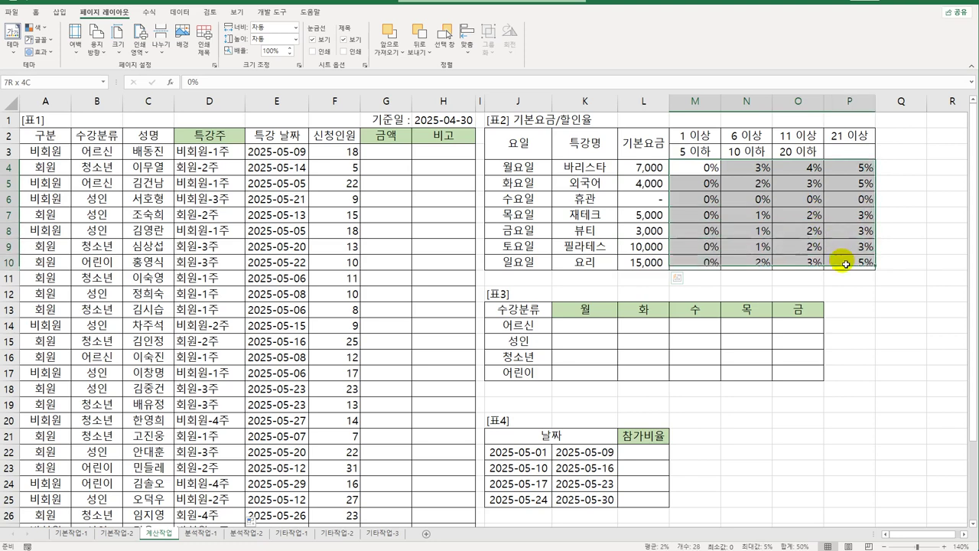
{"action": "left_click", "coordinate": [393, 155]}
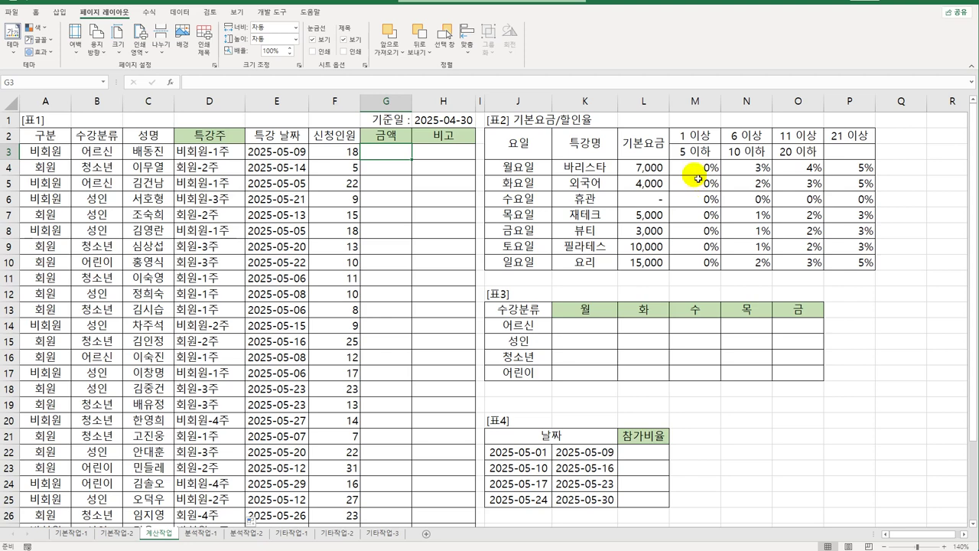
{"action": "left_click_drag", "start_coordinate": [638, 166], "coordinate": [631, 271]}
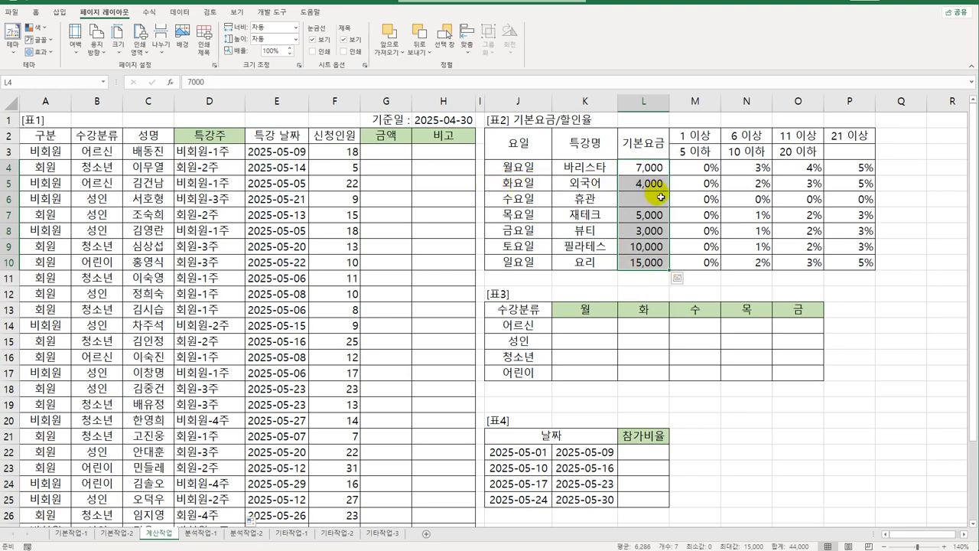
{"action": "left_click_drag", "start_coordinate": [698, 167], "coordinate": [850, 264]}
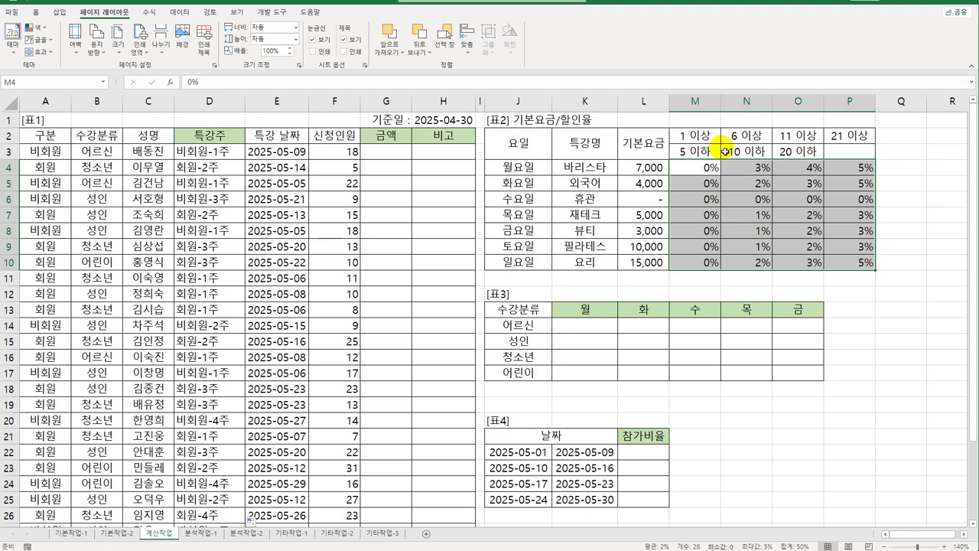
- Start a MATCH formula in G3 with the 신청인원 cell F3 as the lookup value
{"action": "left_click", "coordinate": [388, 153]}
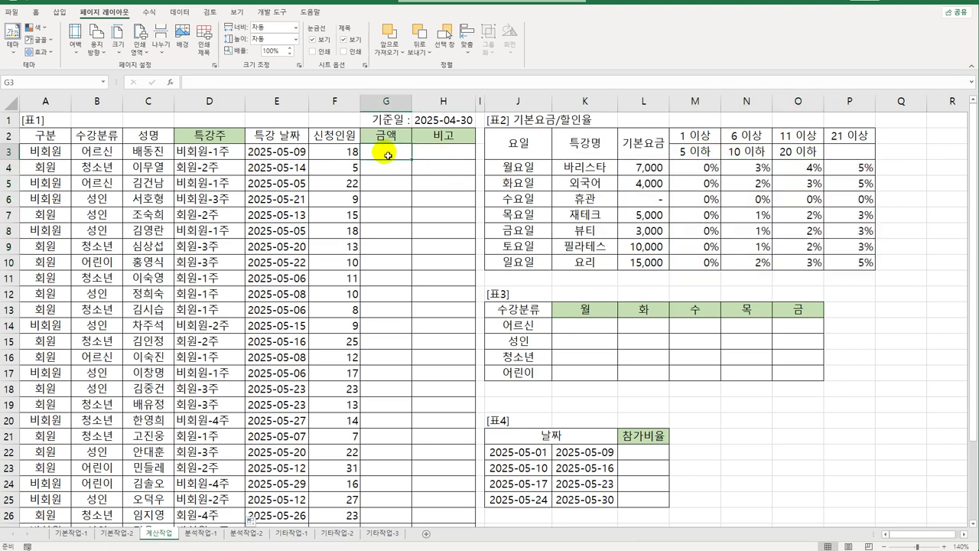
{"action": "type", "text": "="}
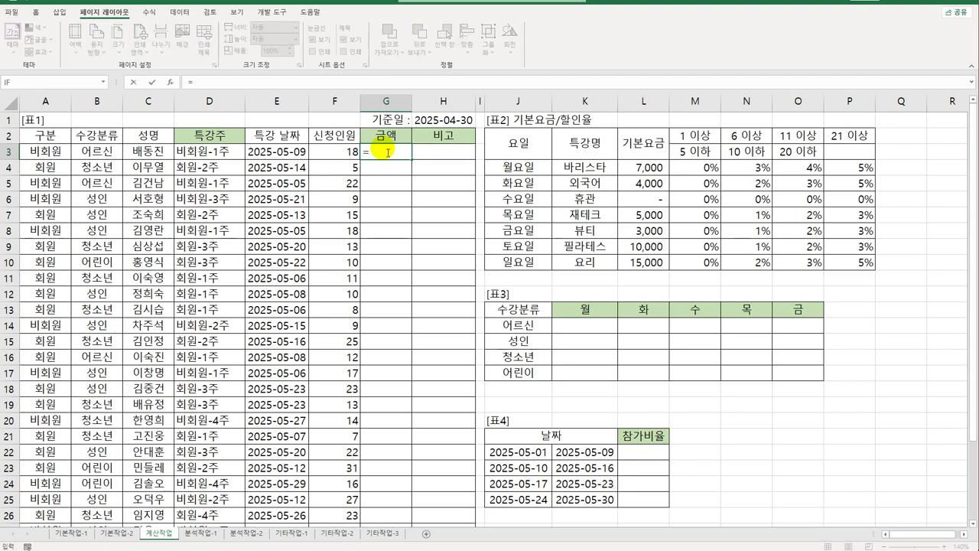
{"action": "type", "text": "m"}
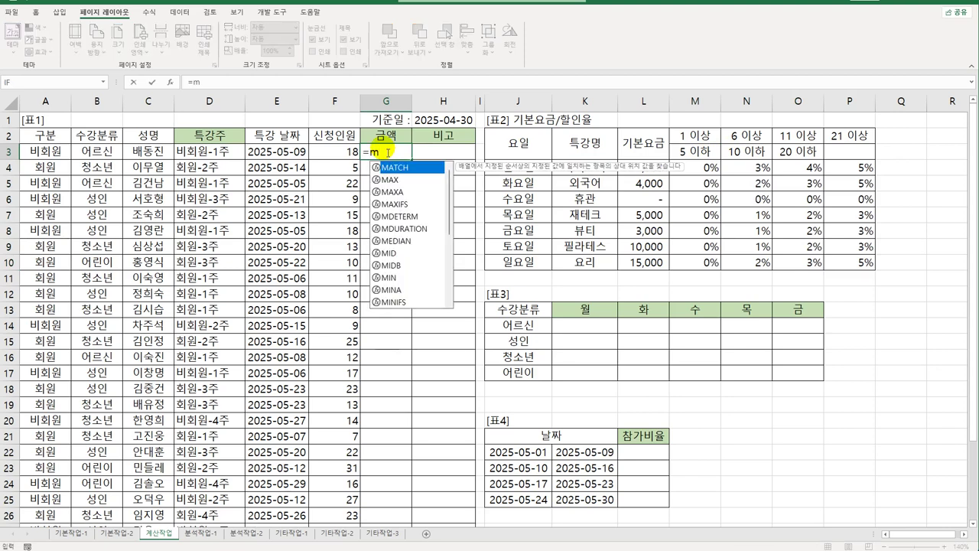
{"action": "key", "text": "Tab"}
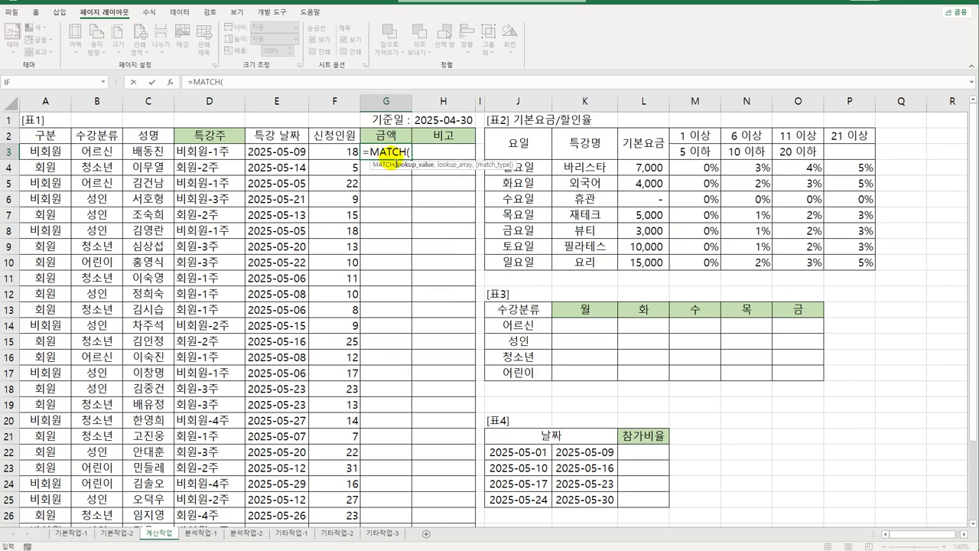
{"action": "left_click", "coordinate": [341, 153]}
{"action": "type", "text": ","}
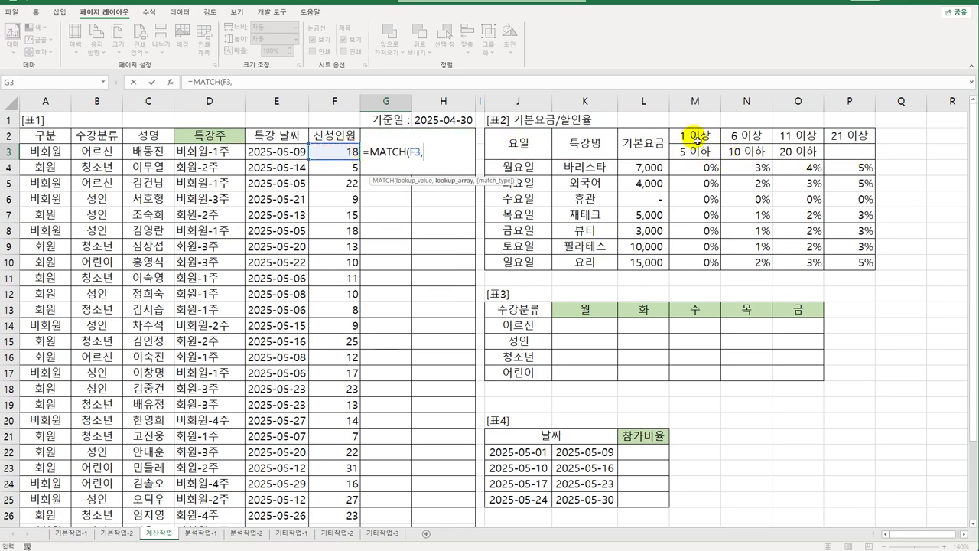
- Complete the G3 MATCH formula with lookup range $M$2:$P$2 and match type 1, and fill it down the 금액 column
{"action": "left_click_drag", "start_coordinate": [697, 140], "coordinate": [838, 136]}
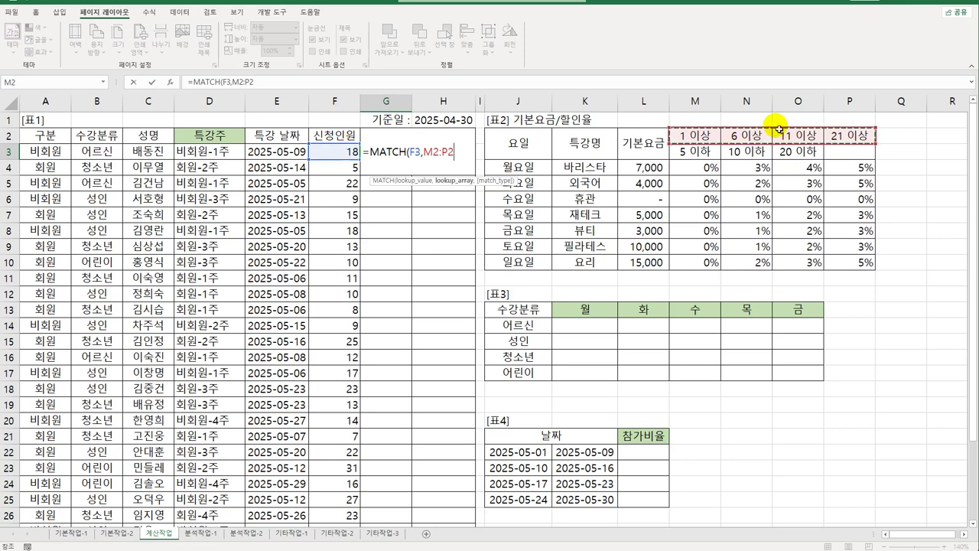
{"action": "key", "text": "F4"}
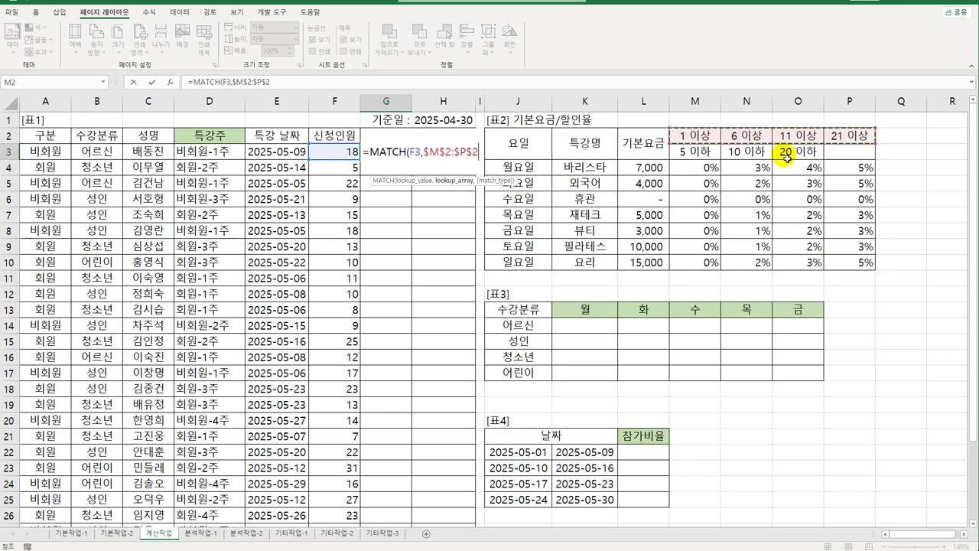
{"action": "type", "text": ","}
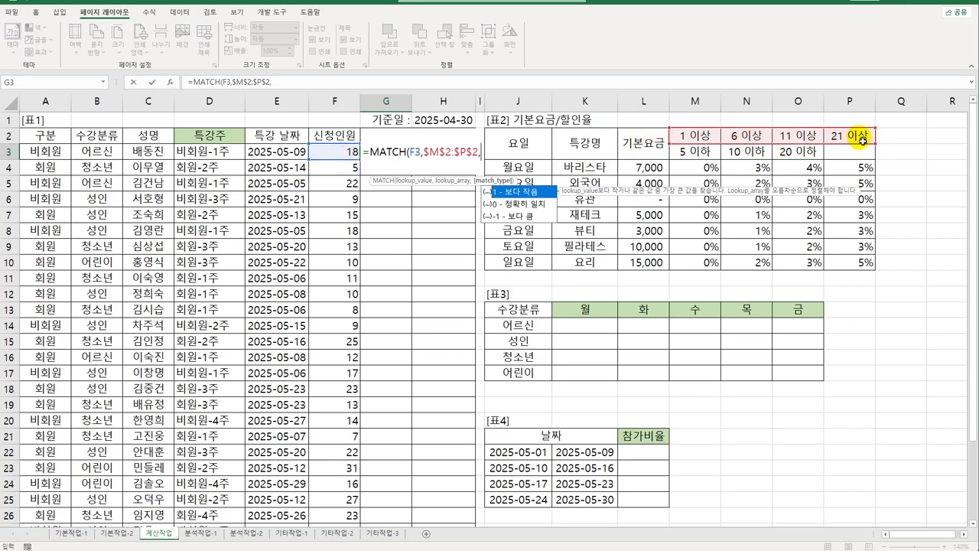
{"action": "double_click", "coordinate": [526, 191]}
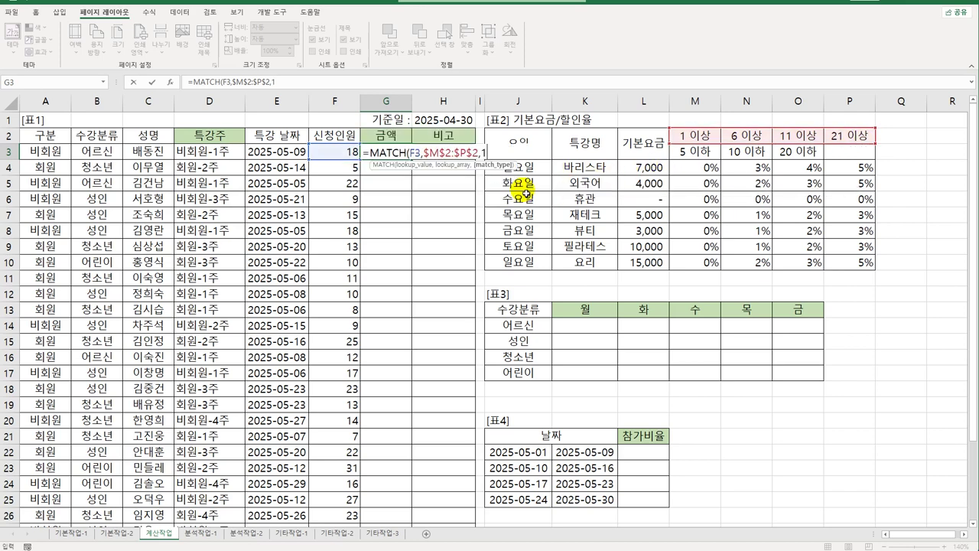
{"action": "type", "text": ")"}
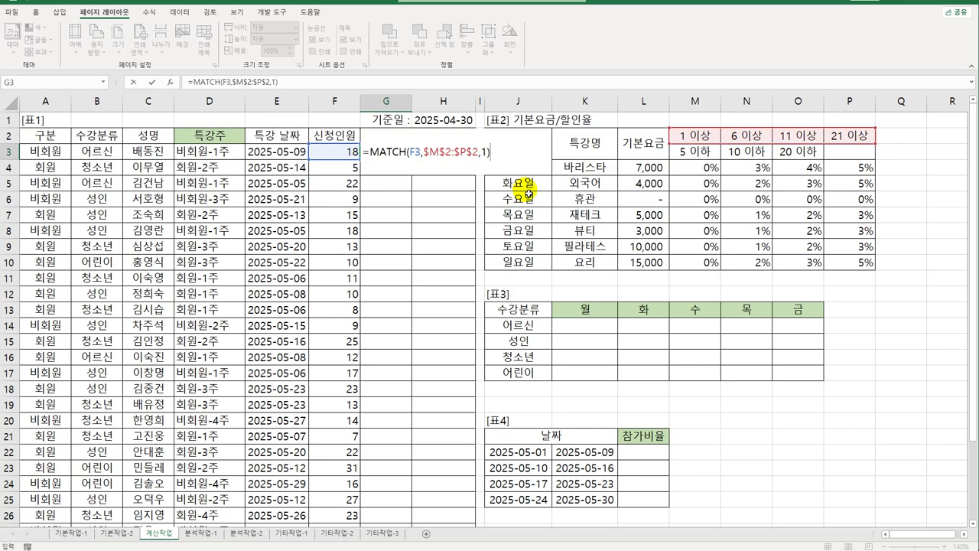
{"action": "key", "text": "Return"}
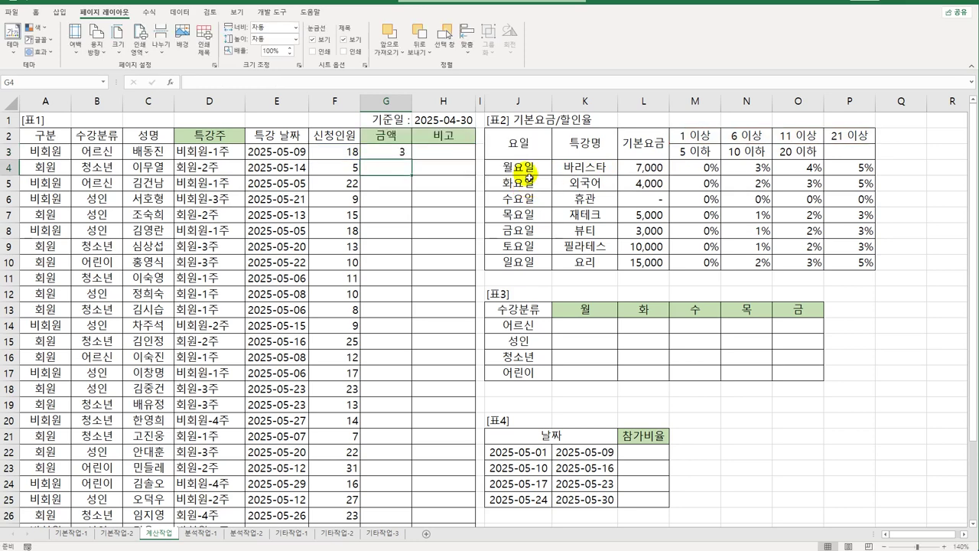
{"action": "left_click", "coordinate": [390, 152]}
{"action": "double_click", "coordinate": [411, 159]}
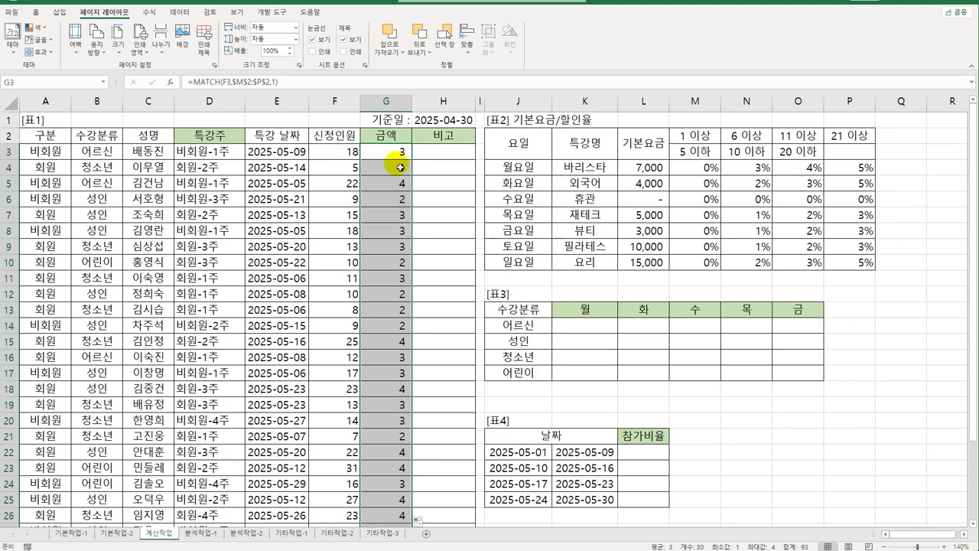
- Compare the MATCH results in the 금액 column with the 신청인원 values and the headcount thresholds in M2:P2
{"action": "left_click", "coordinate": [401, 167]}
{"action": "left_click_drag", "start_coordinate": [692, 135], "coordinate": [845, 138]}
{"action": "left_click", "coordinate": [394, 157]}
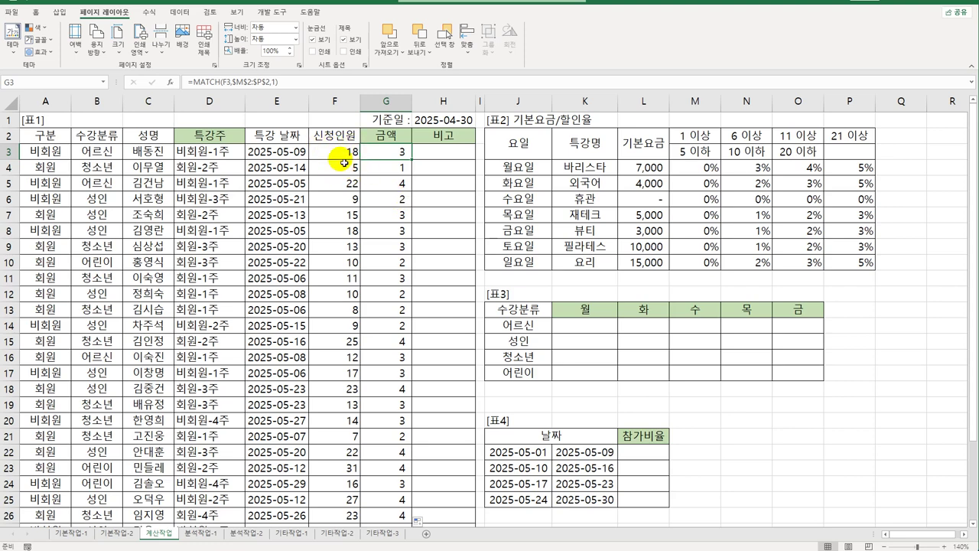
{"action": "left_click", "coordinate": [845, 138]}
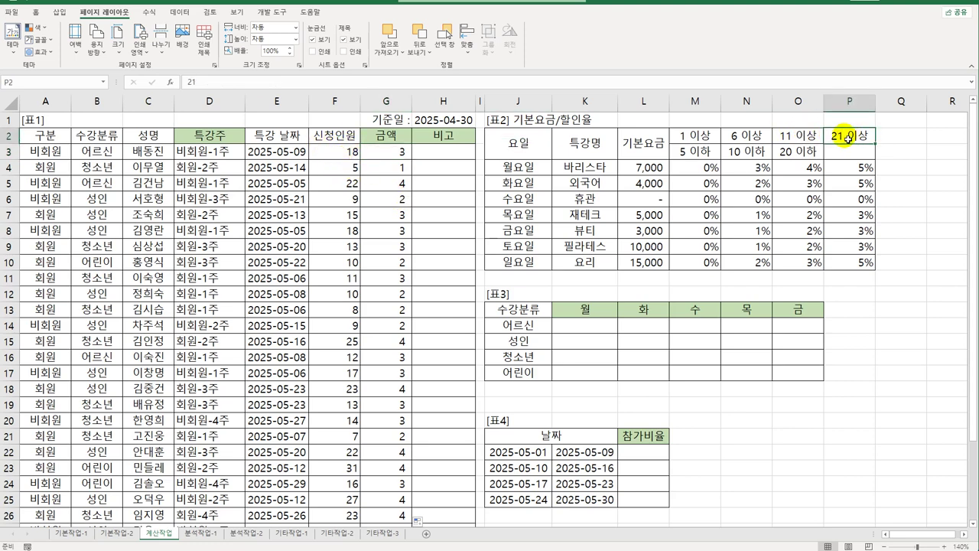
{"action": "left_click", "coordinate": [796, 139]}
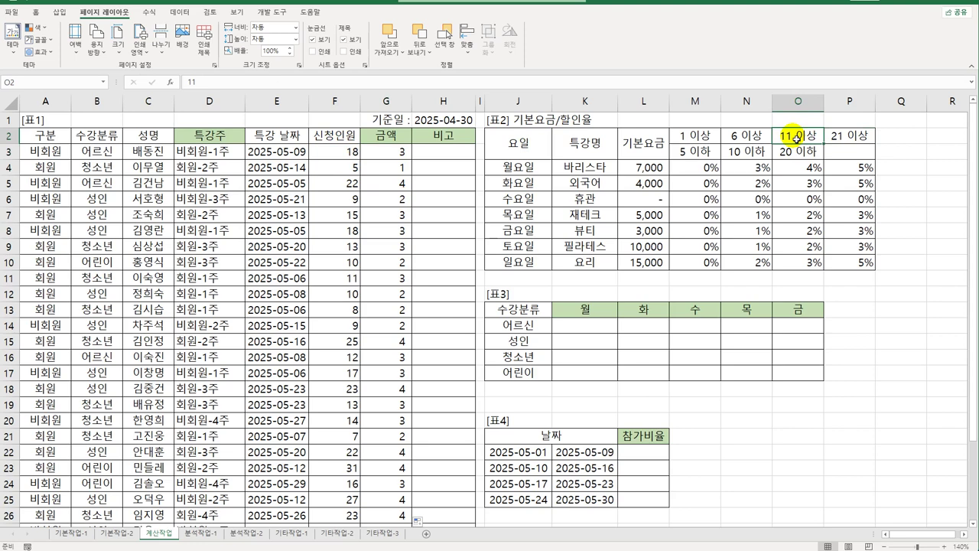
{"action": "left_click_drag", "start_coordinate": [712, 137], "coordinate": [845, 138]}
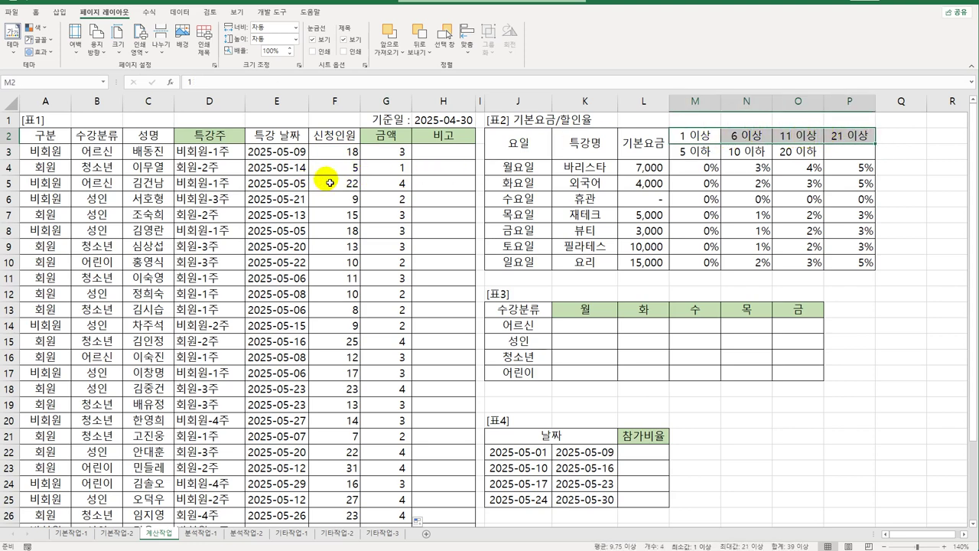
{"action": "left_click", "coordinate": [687, 142]}
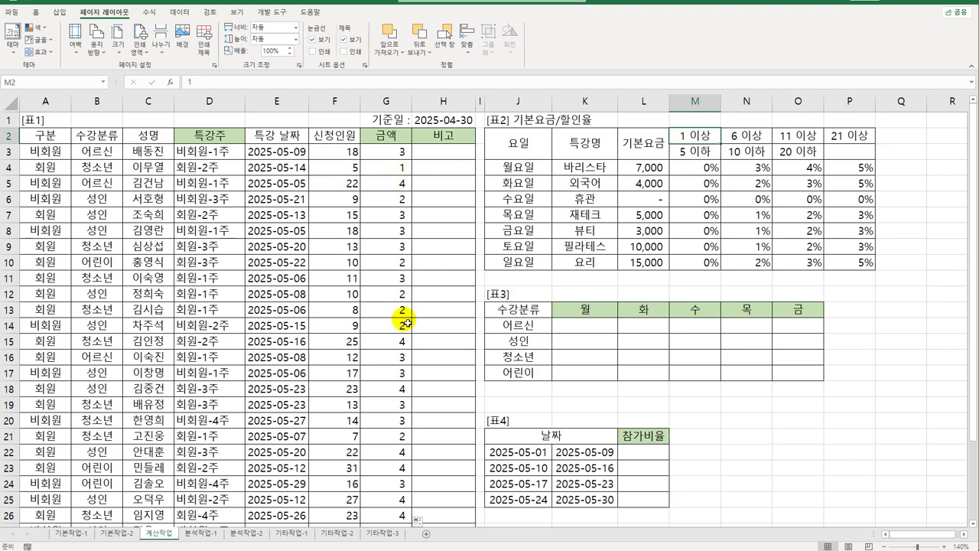
- Wrap the G3 MATCH formula in INDEX, with the 할인율 range $M$4:$P$10 as its array
{"action": "double_click", "coordinate": [398, 152]}
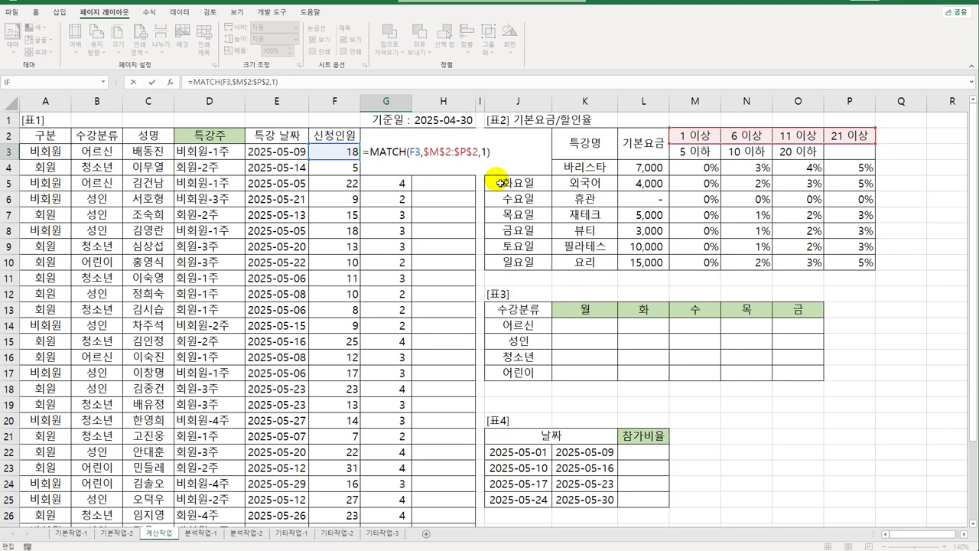
{"action": "type", "text": "INDEX("}
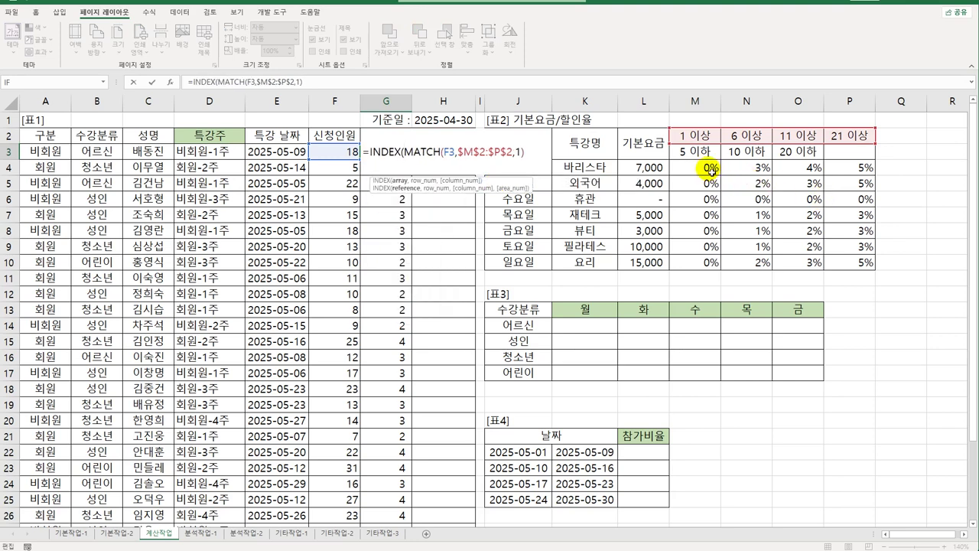
{"action": "left_click_drag", "start_coordinate": [707, 169], "coordinate": [838, 259]}
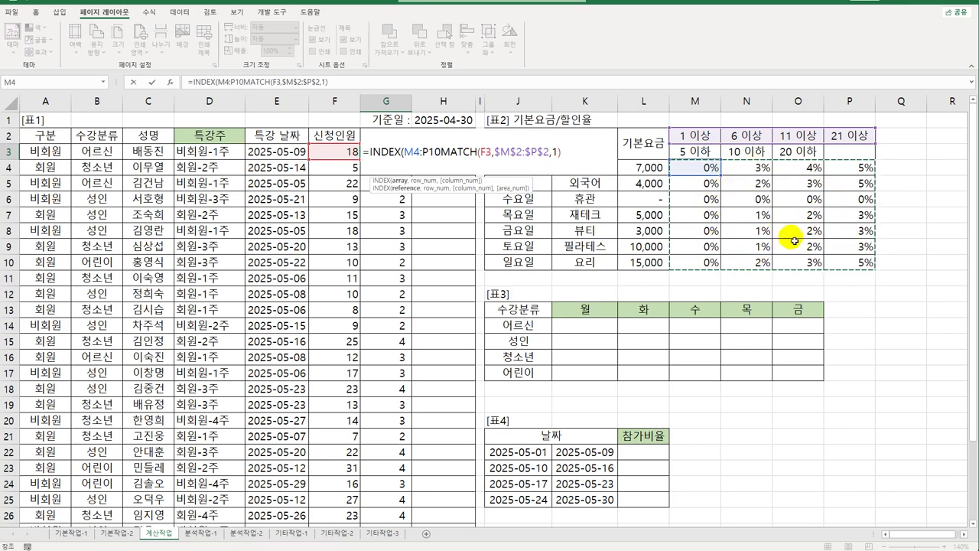
{"action": "key", "text": "F4"}
{"action": "type", "text": ","}
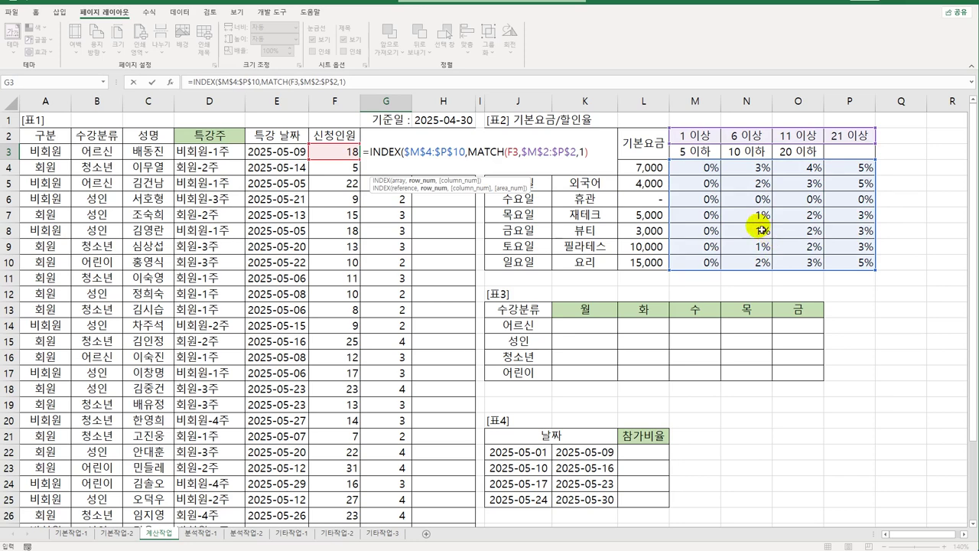
- Insert WEEKDAY(E3,2) as the INDEX row number before the MATCH column number in G3, and enter the formula
{"action": "type", "text": "wee"}
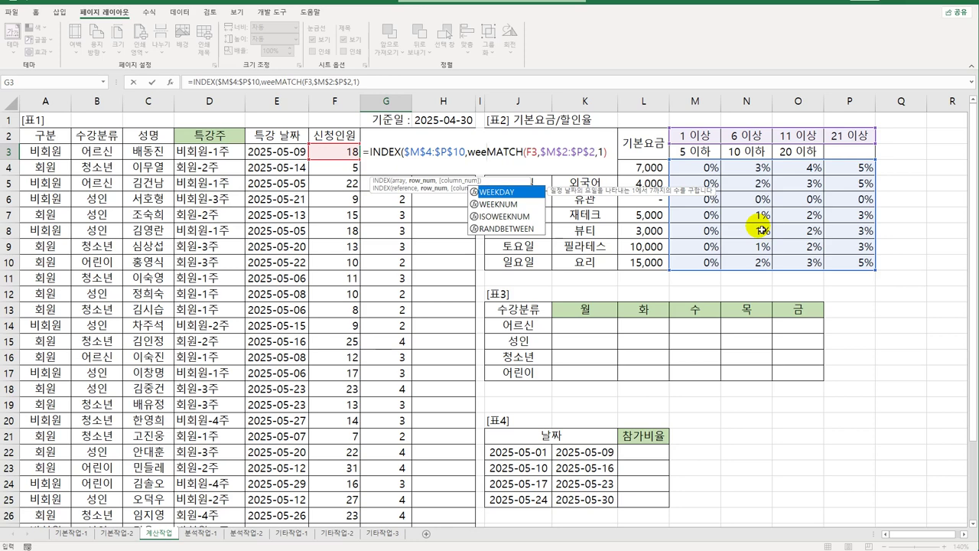
{"action": "key", "text": "Tab"}
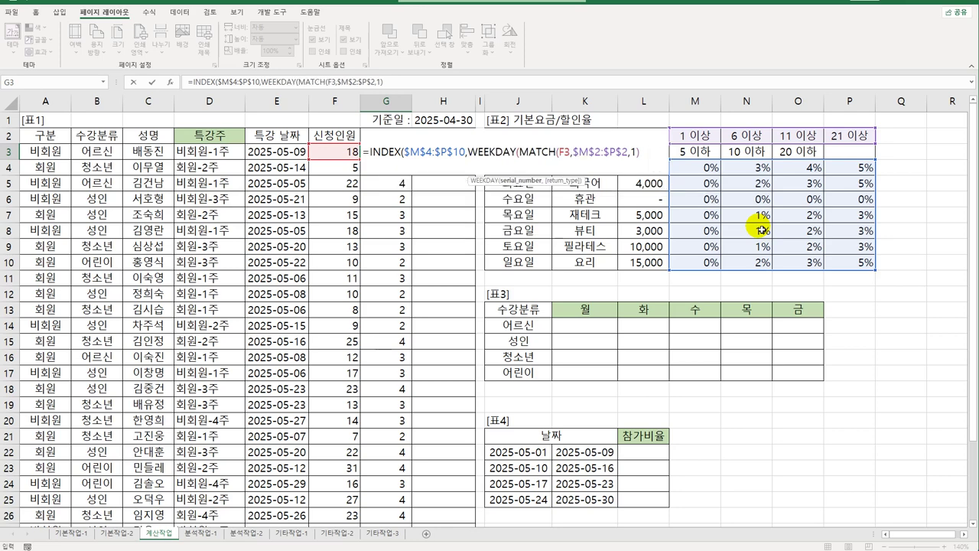
{"action": "left_click", "coordinate": [276, 151]}
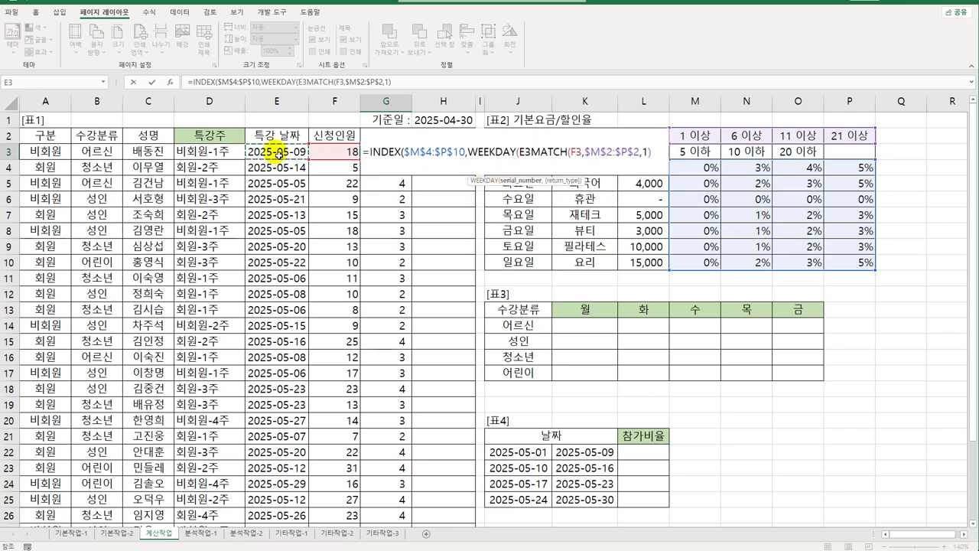
{"action": "type", "text": ","}
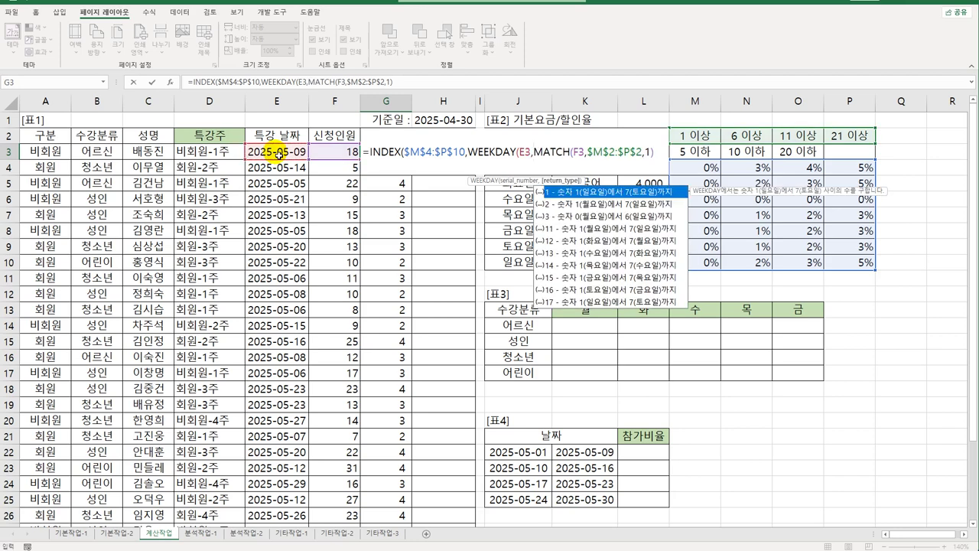
{"action": "type", "text": "2"}
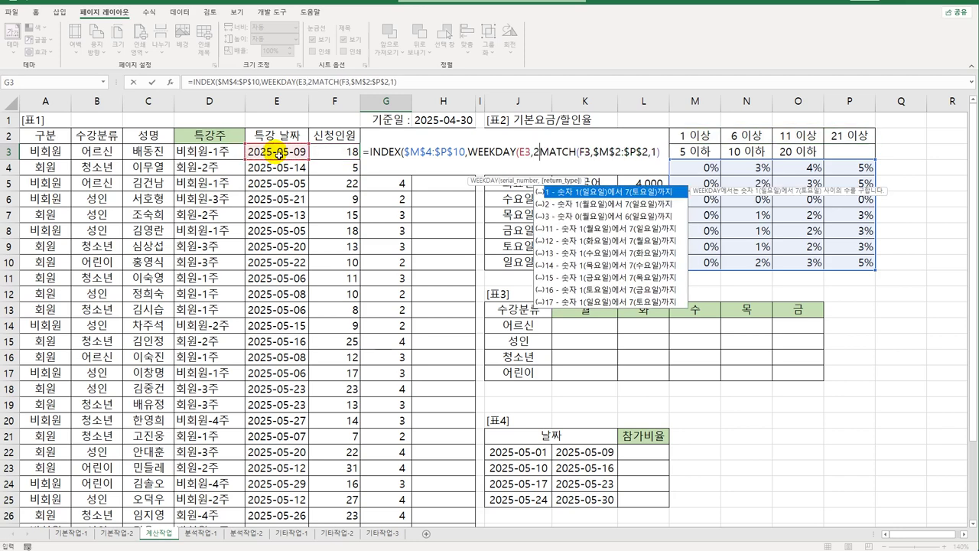
{"action": "type", "text": "),"}
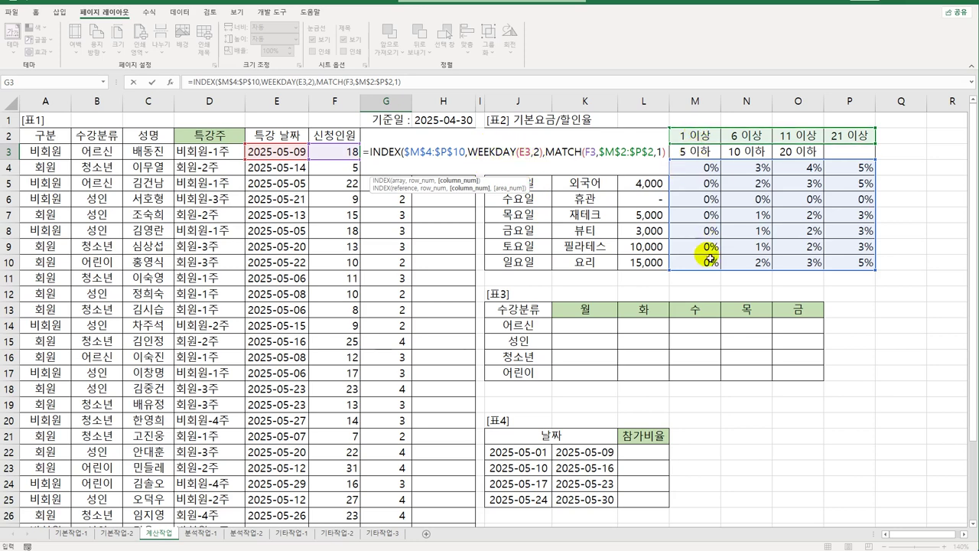
{"action": "left_click", "coordinate": [665, 151]}
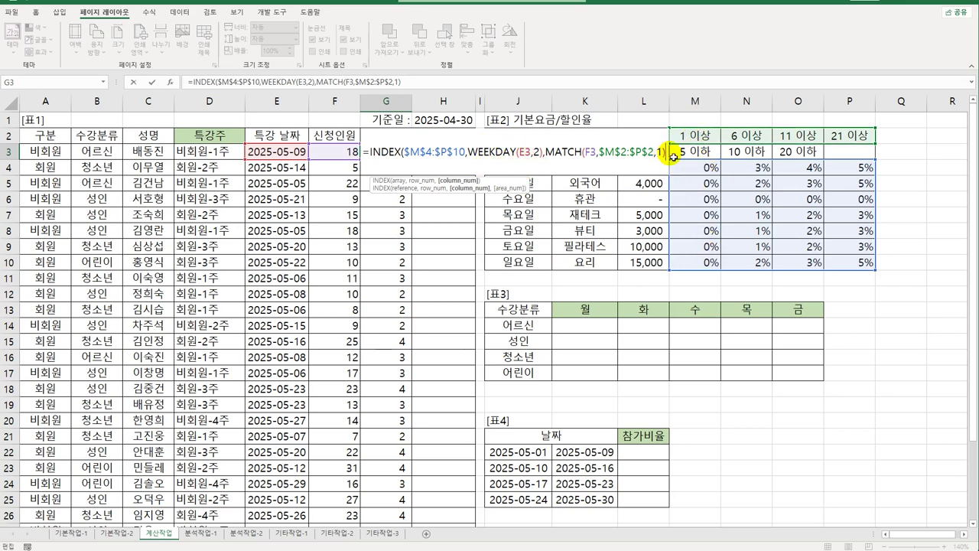
{"action": "key", "text": "Return"}
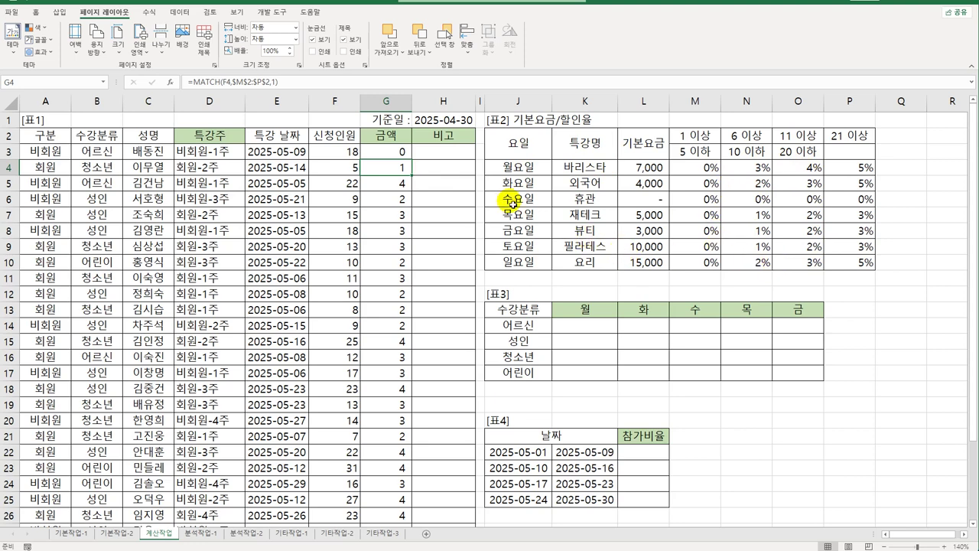
- Insert F3* and a new INDEX with the 기본요금 range $L$4:$L$10 as its array before the existing INDEX in G3
{"action": "left_click", "coordinate": [404, 153]}
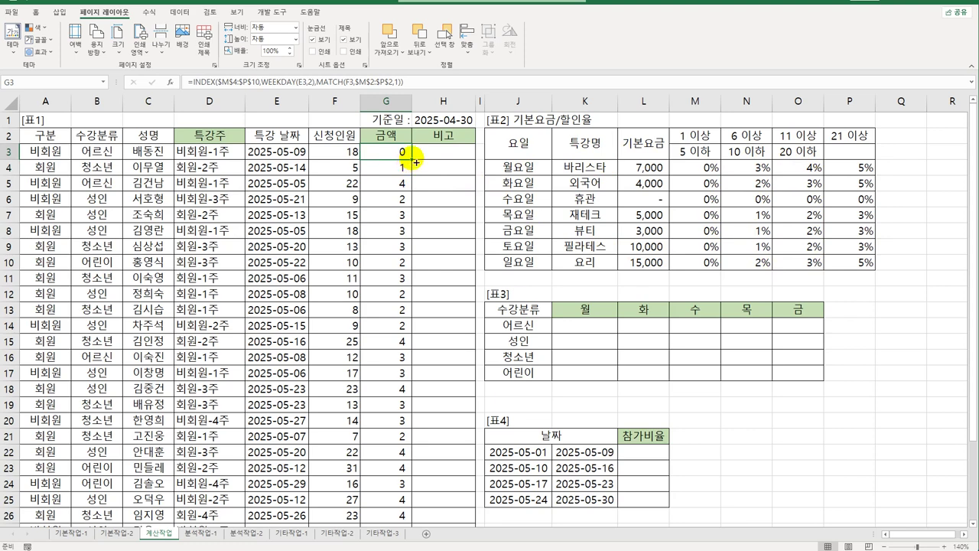
{"action": "double_click", "coordinate": [401, 156]}
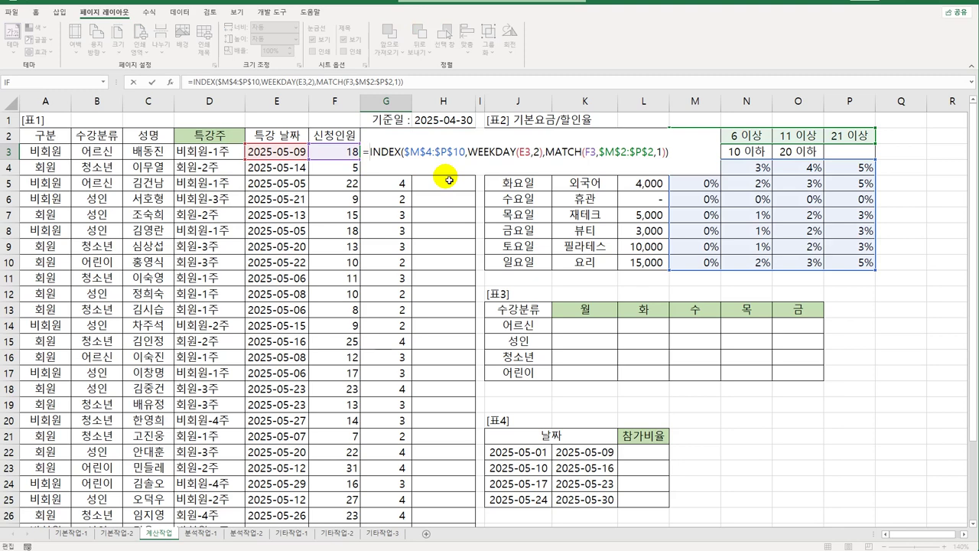
{"action": "left_click", "coordinate": [333, 156]}
{"action": "type", "text": "*"}
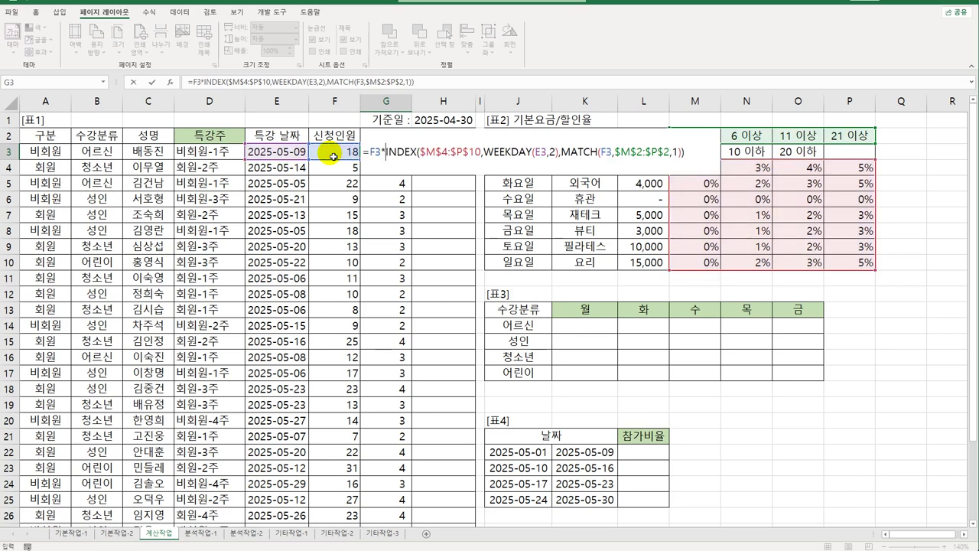
{"action": "type", "text": "index"}
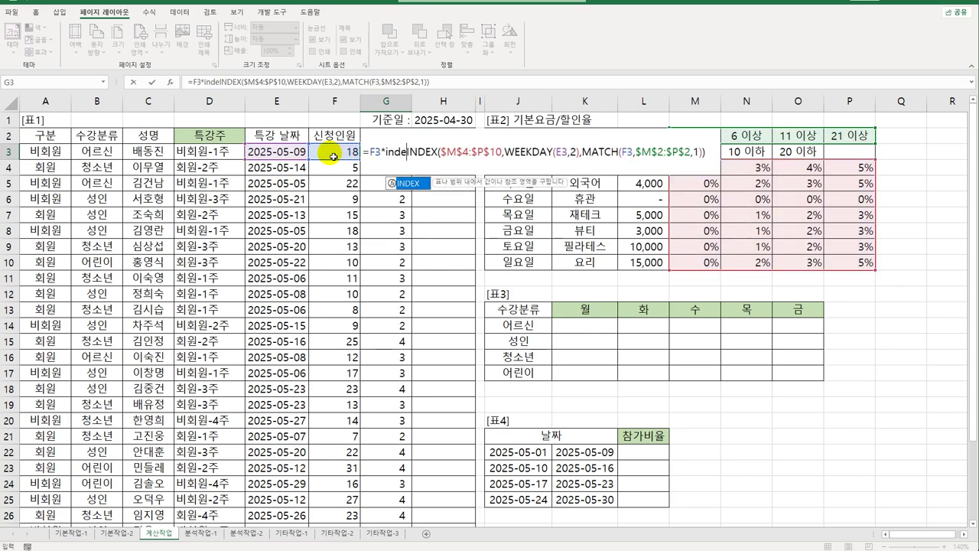
{"action": "type", "text": "("}
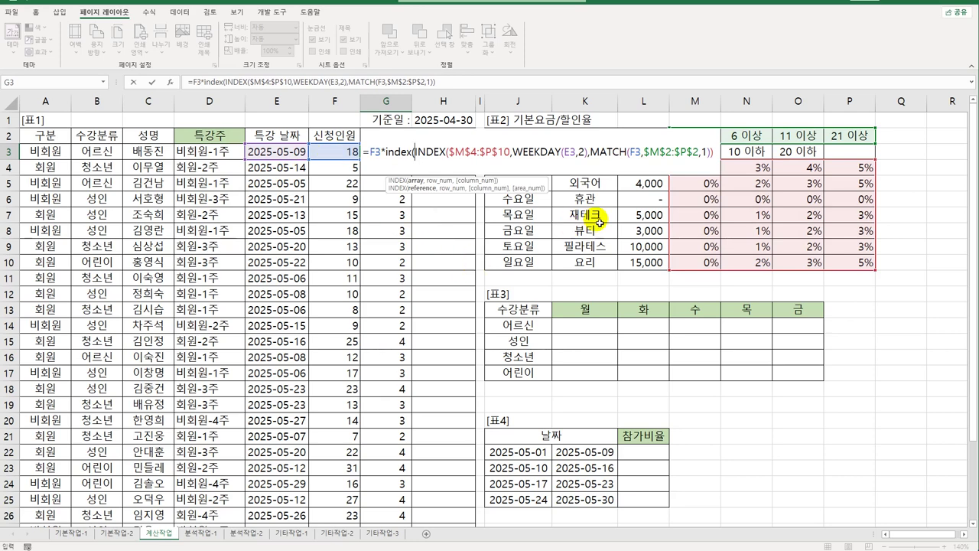
{"action": "left_click_drag", "start_coordinate": [628, 262], "coordinate": [627, 167]}
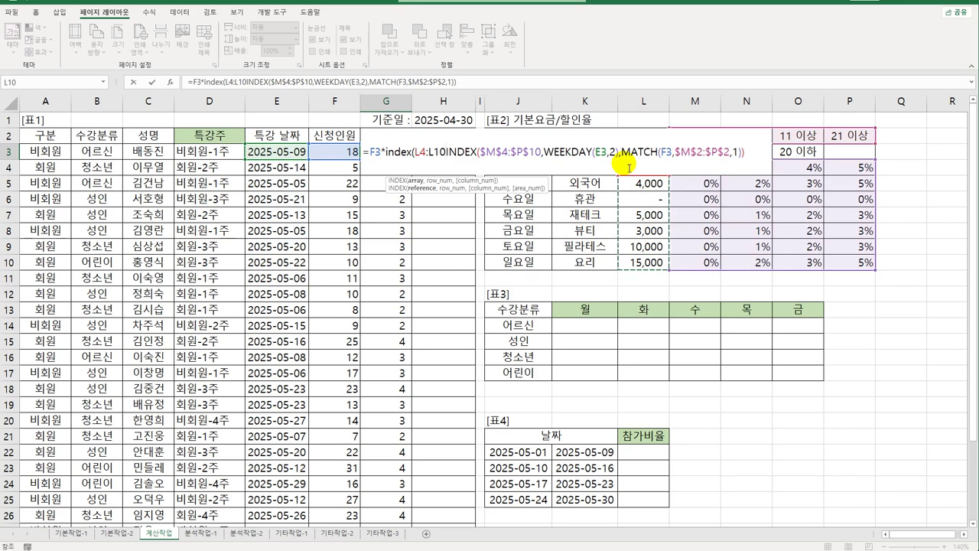
{"action": "key", "text": "F4"}
{"action": "type", "text": ","}
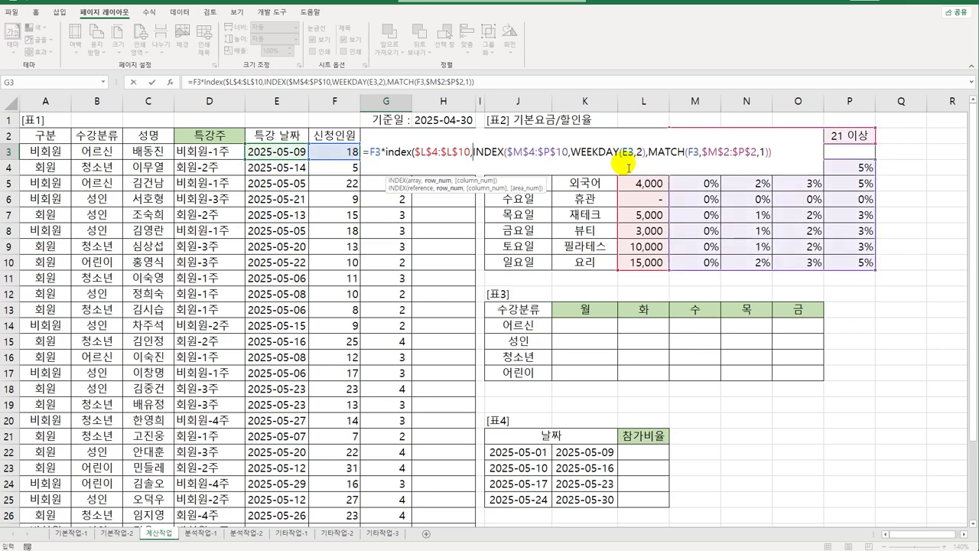
- Give the 기본요금 INDEX in G3 the row number WEEKDAY(E3,2)
{"action": "type", "text": "wee"}
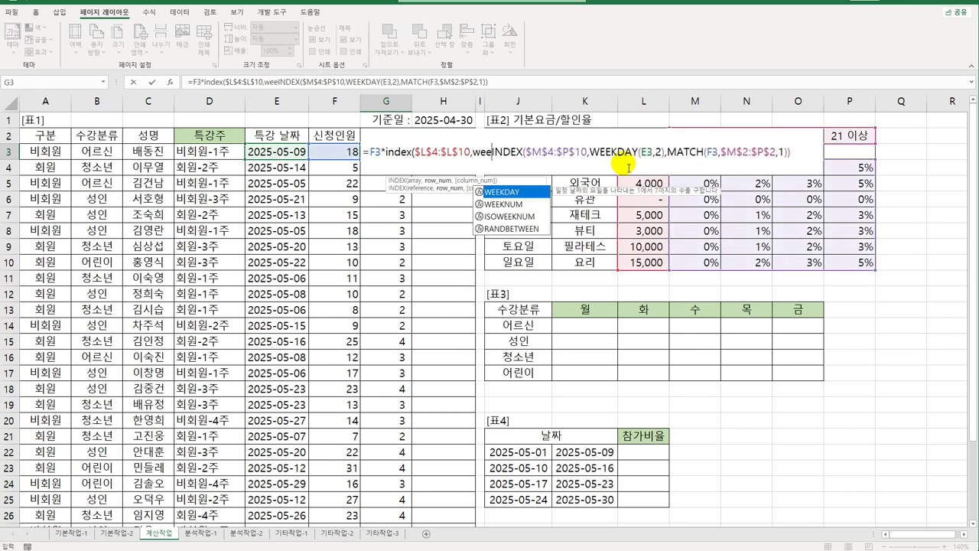
{"action": "key", "text": "Tab"}
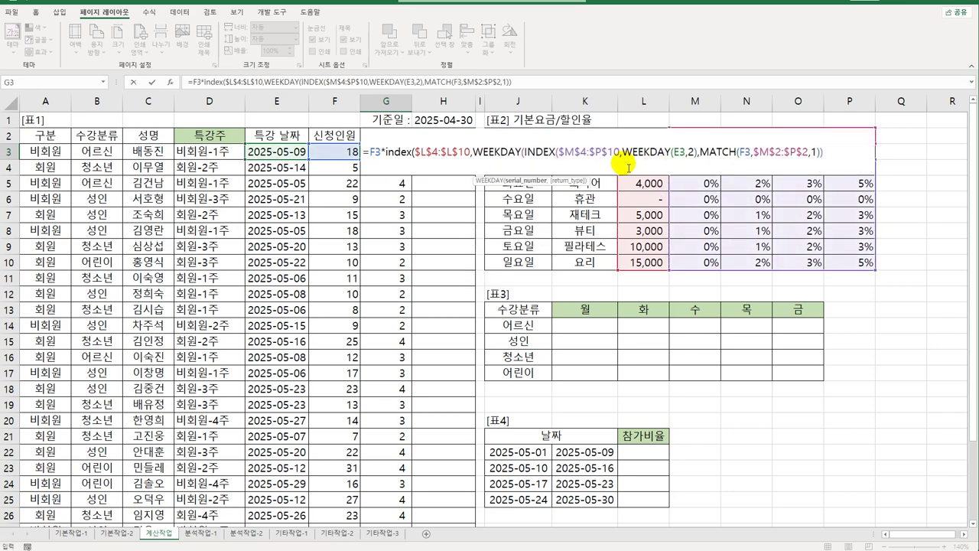
{"action": "left_click", "coordinate": [291, 152]}
{"action": "type", "text": ",2"}
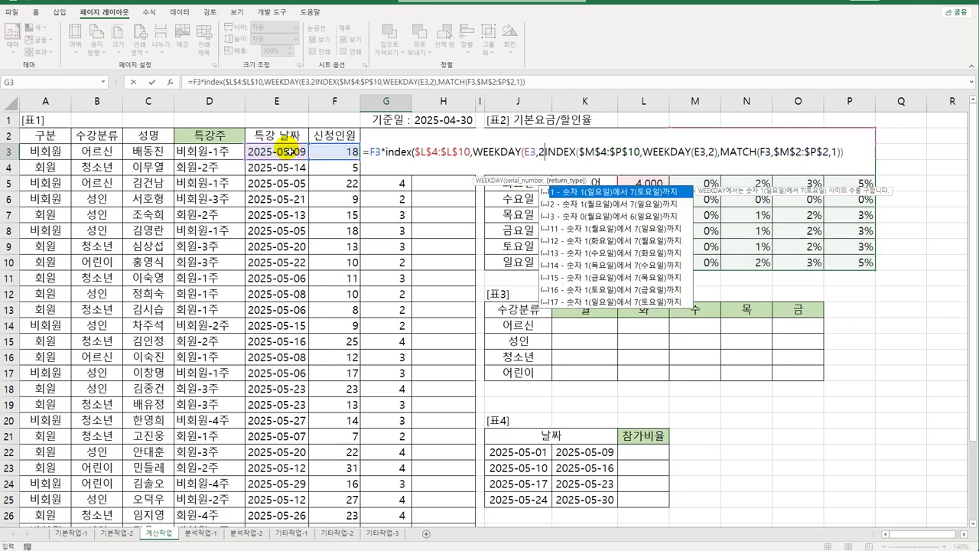
{"action": "type", "text": ")"}
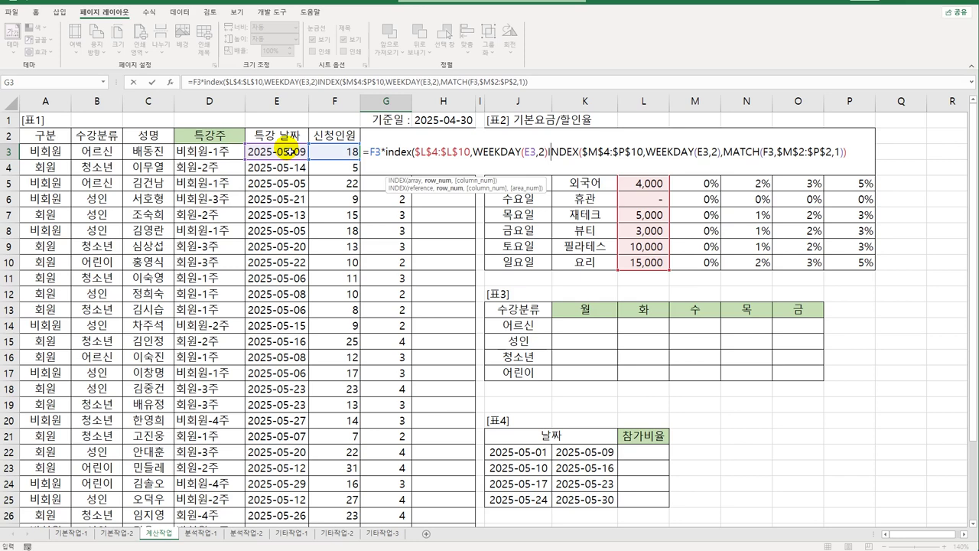
- Close the 기본요금 INDEX and multiply it by 1 minus the 할인율 INDEX in parentheses, and enter the G3 formula
{"action": "type", "text": ")*"}
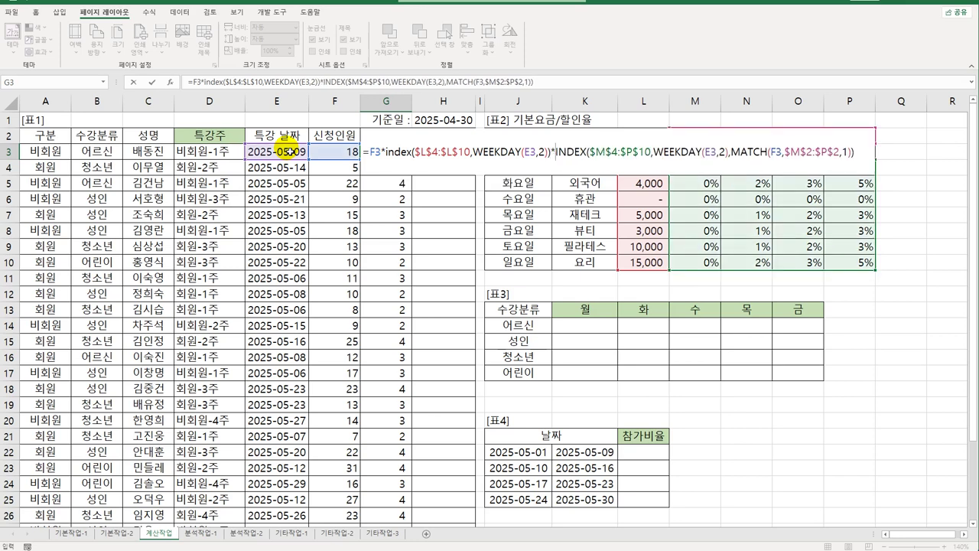
{"action": "type", "text": "(1-"}
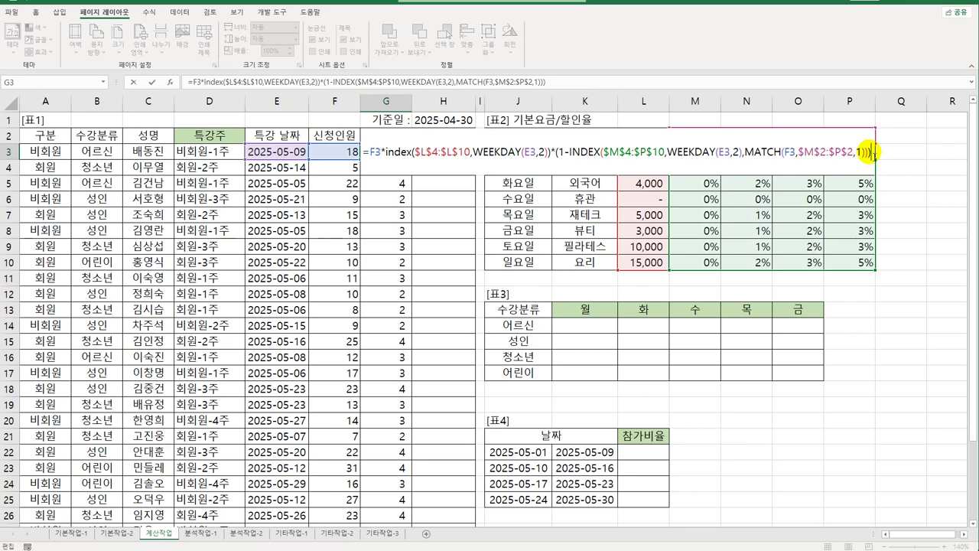
{"action": "key", "text": "Return"}
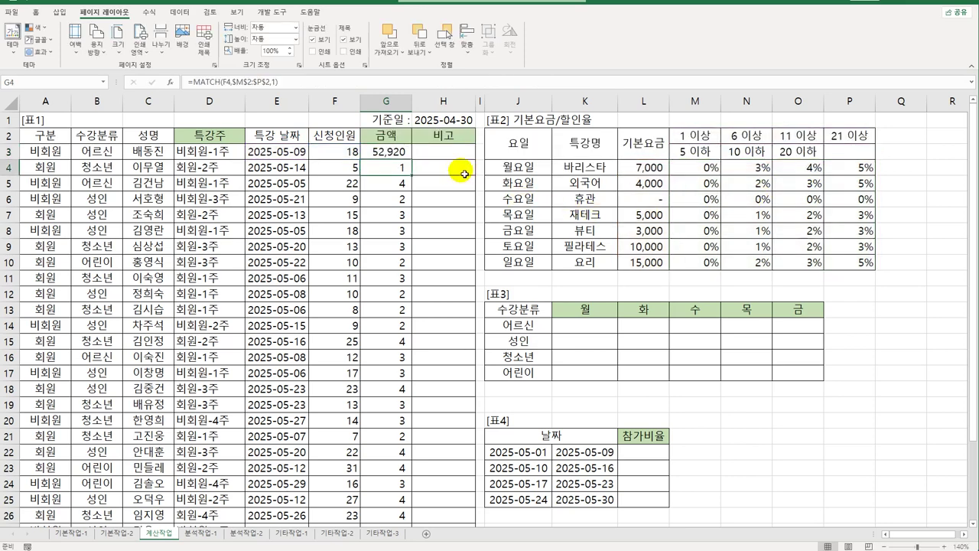
- Fill the G3 formula down the 금액 column and autofit the width of column G
{"action": "left_click", "coordinate": [390, 155]}
{"action": "double_click", "coordinate": [412, 160]}
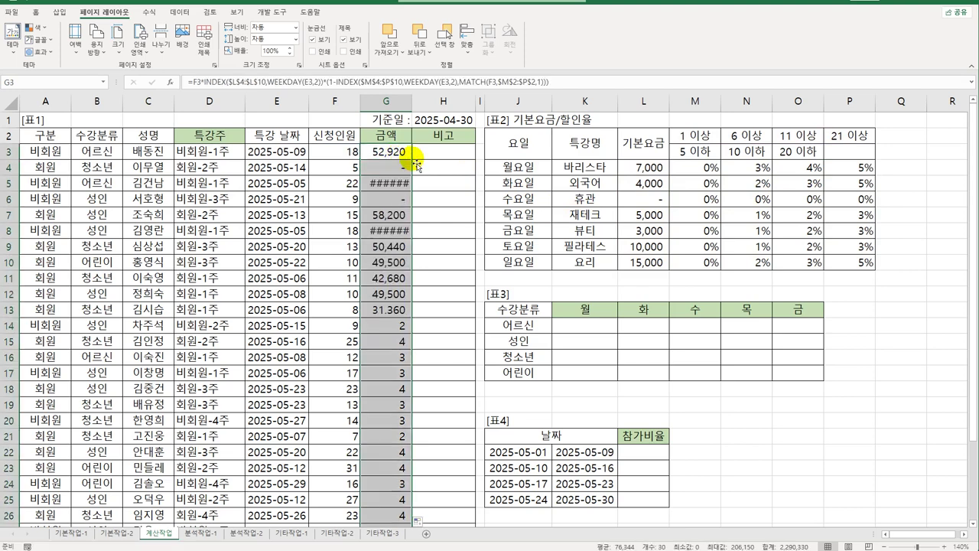
{"action": "double_click", "coordinate": [411, 101]}
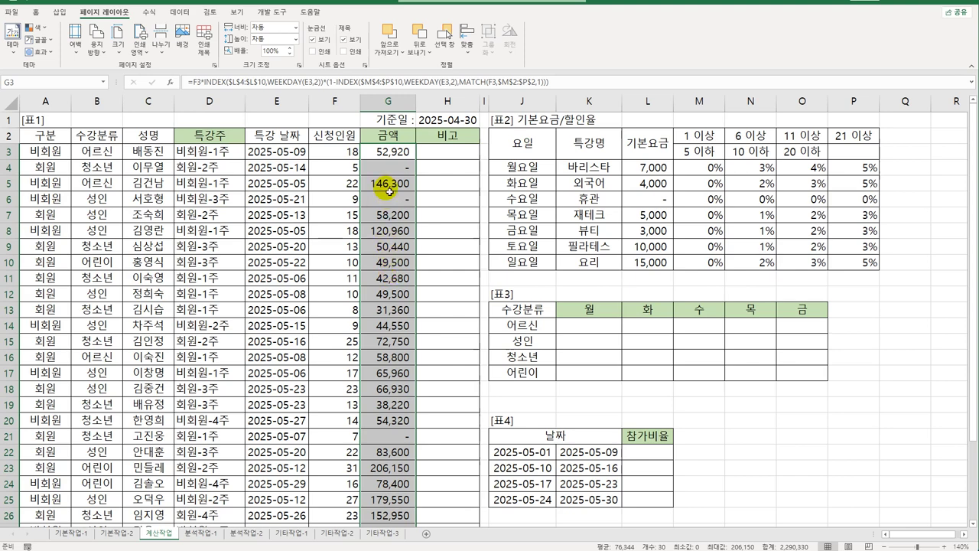
- Review the G3 formula's discount factor and 기본요금 range L4:L10, and evaluate its WEEKDAY(E3,2) part without keeping the change
{"action": "double_click", "coordinate": [388, 152]}
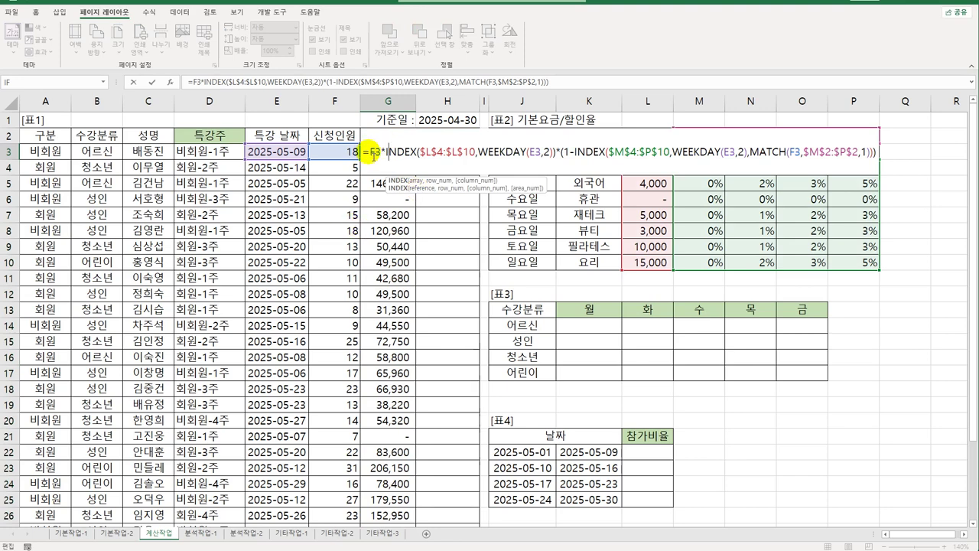
{"action": "left_click_drag", "start_coordinate": [388, 152], "coordinate": [882, 156]}
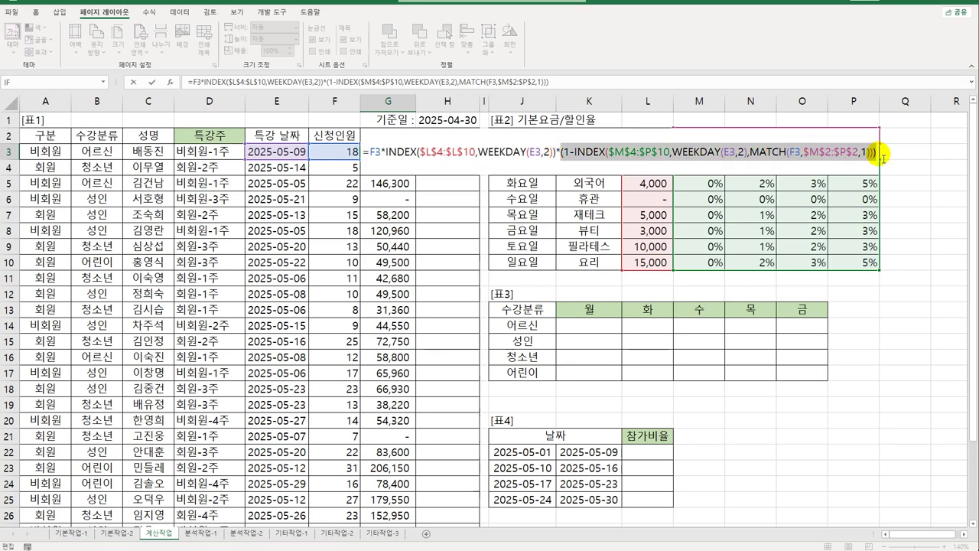
{"action": "key", "text": "Return"}
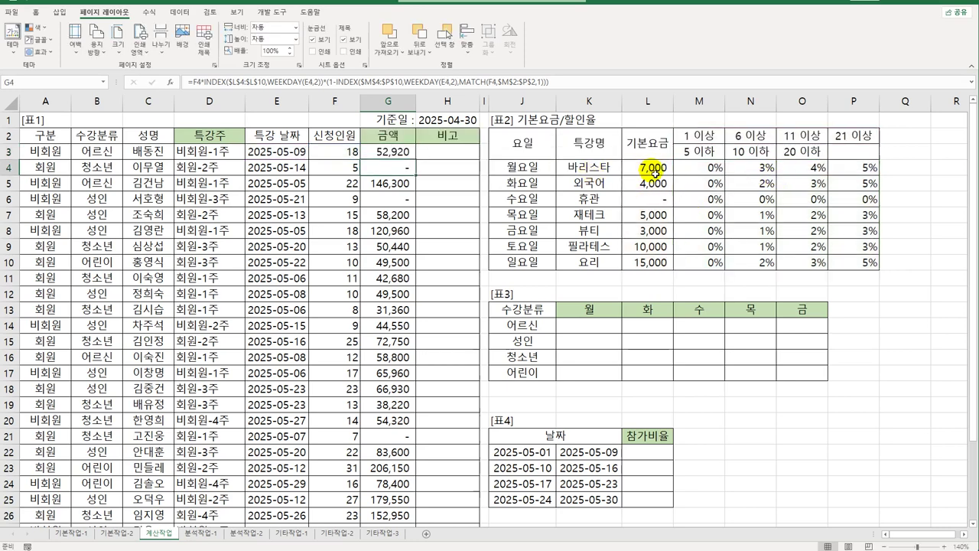
{"action": "left_click_drag", "start_coordinate": [655, 174], "coordinate": [661, 265]}
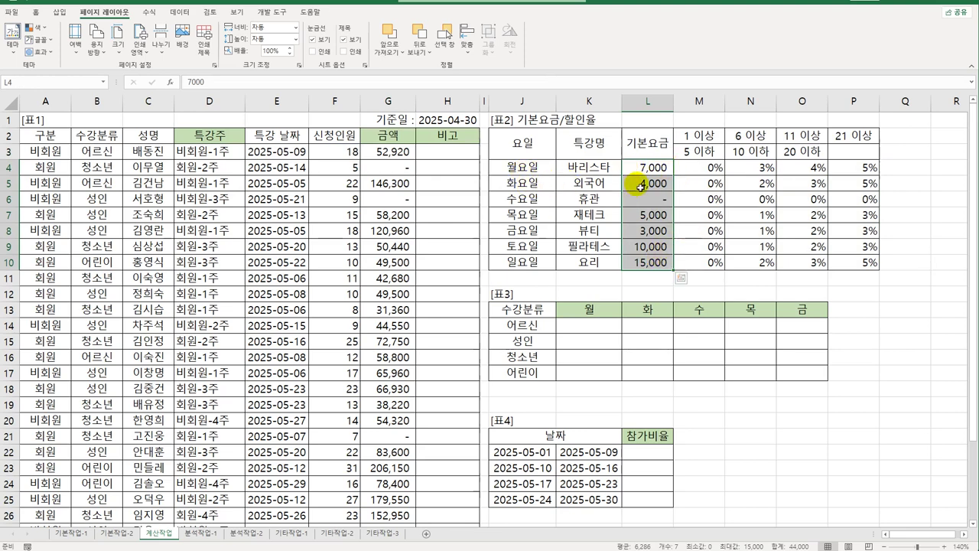
{"action": "left_click", "coordinate": [403, 152]}
{"action": "double_click", "coordinate": [403, 152]}
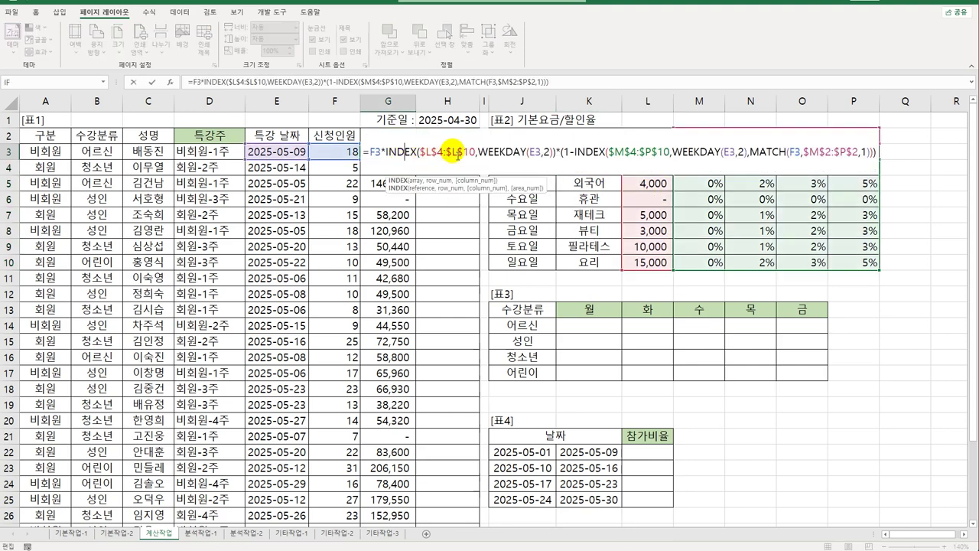
{"action": "left_click_drag", "start_coordinate": [479, 152], "coordinate": [546, 159]}
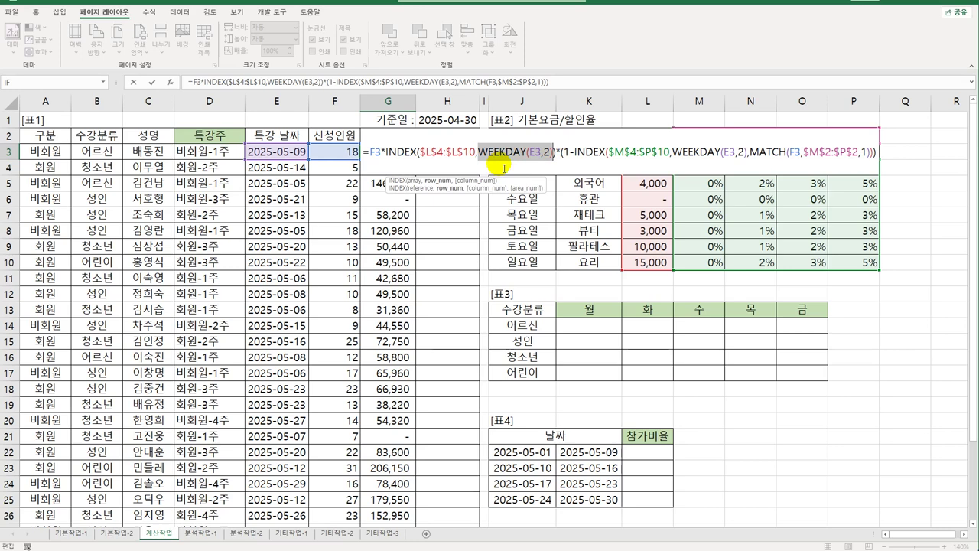
{"action": "key", "text": "F9"}
{"action": "key", "text": "Escape"}
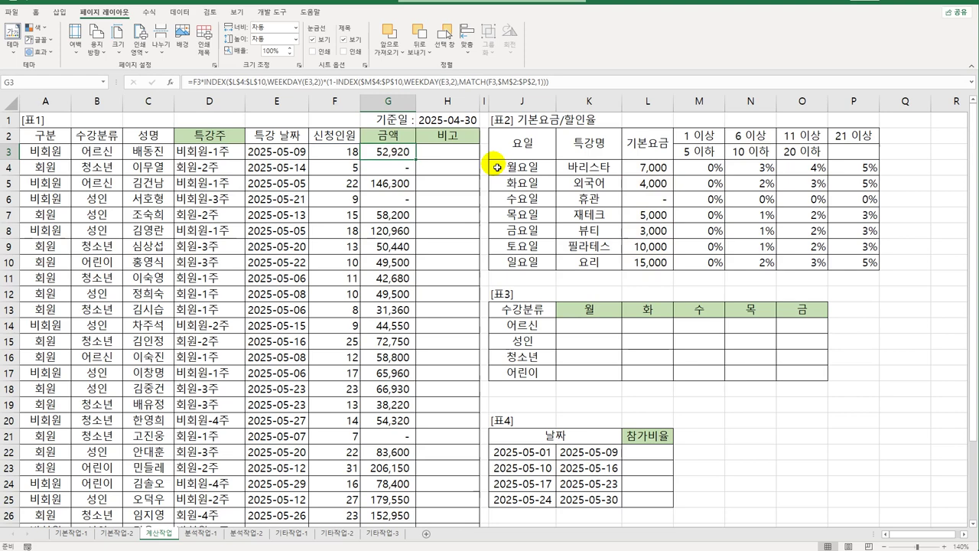
- Examine the 수강분류 and 특강 날짜 columns of 표1 alongside 표3's empty range K14:O17 and weekday headers K13:O13
{"action": "left_click", "coordinate": [96, 139]}
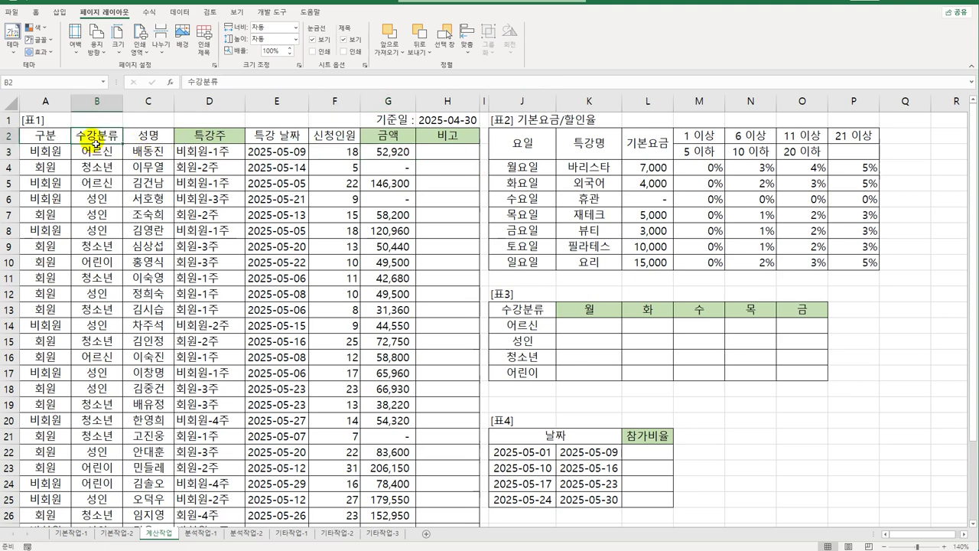
{"action": "left_click", "coordinate": [293, 142]}
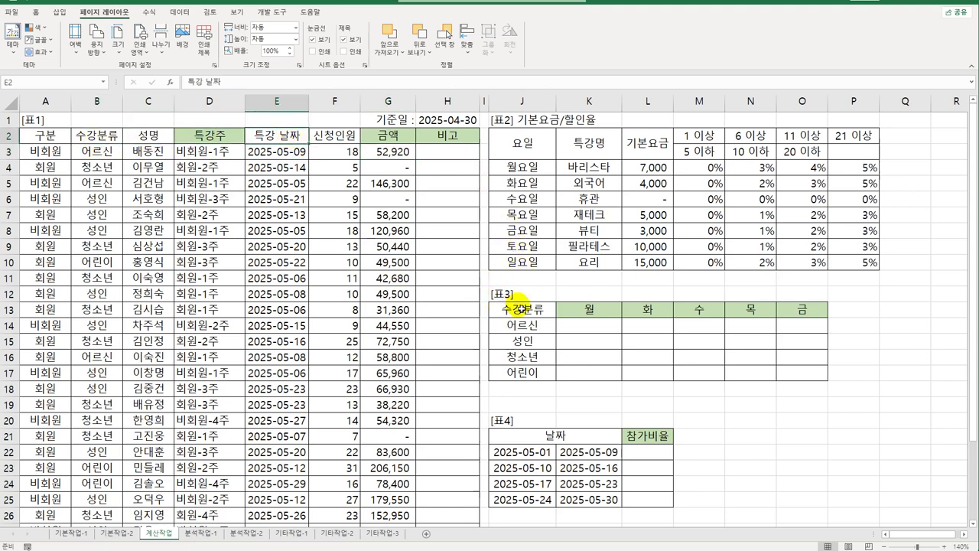
{"action": "left_click", "coordinate": [526, 310]}
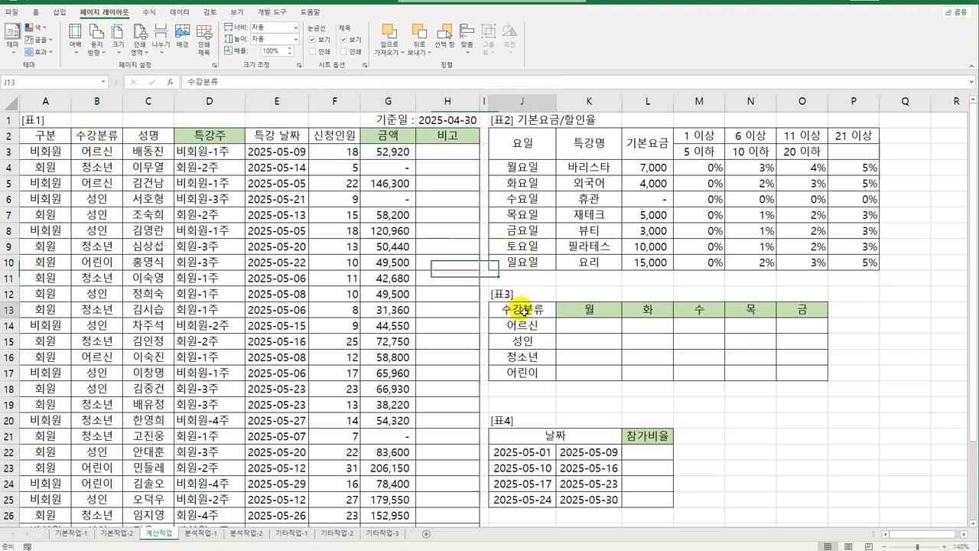
{"action": "left_click", "coordinate": [604, 326]}
{"action": "left_click_drag", "start_coordinate": [659, 344], "coordinate": [782, 374]}
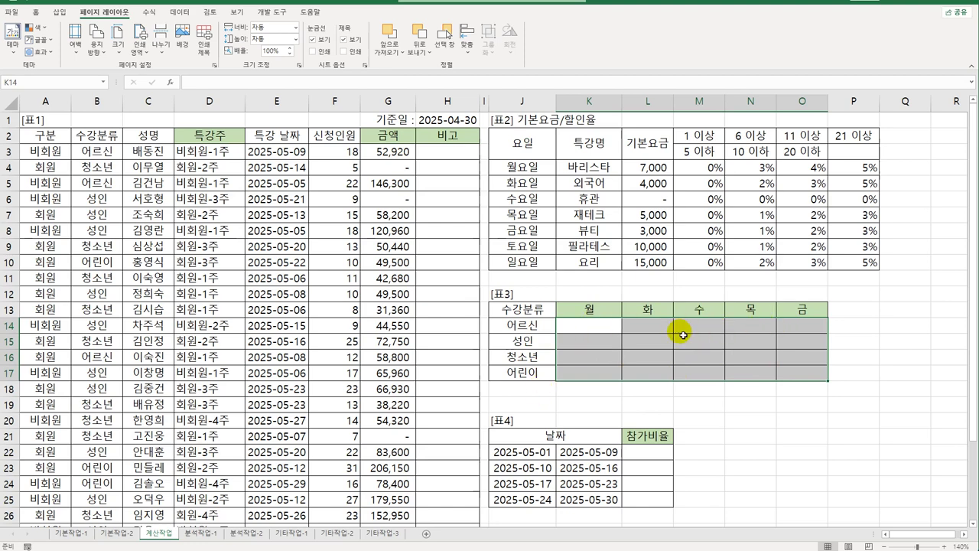
{"action": "left_click", "coordinate": [602, 313]}
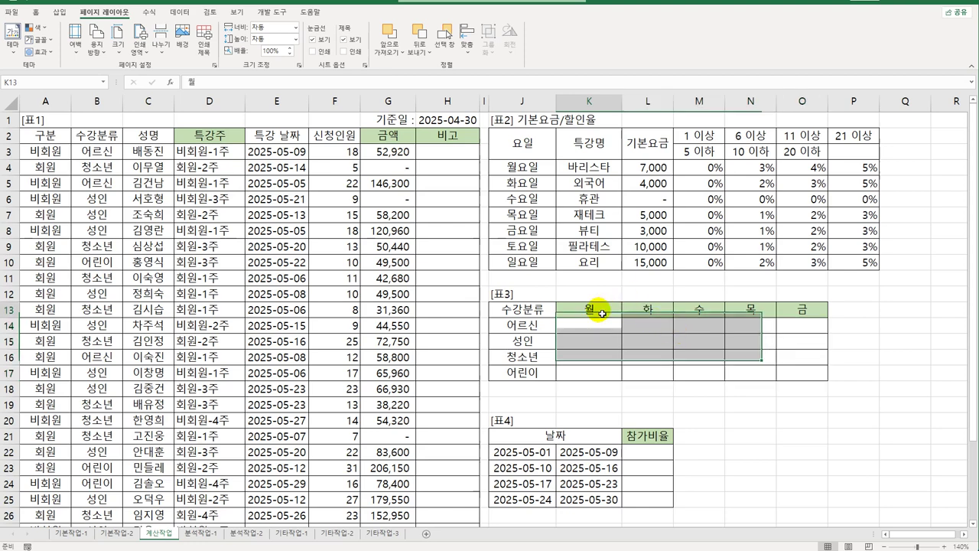
{"action": "left_click", "coordinate": [642, 310]}
{"action": "left_click", "coordinate": [697, 309]}
{"action": "left_click", "coordinate": [753, 309]}
{"action": "left_click", "coordinate": [816, 309]}
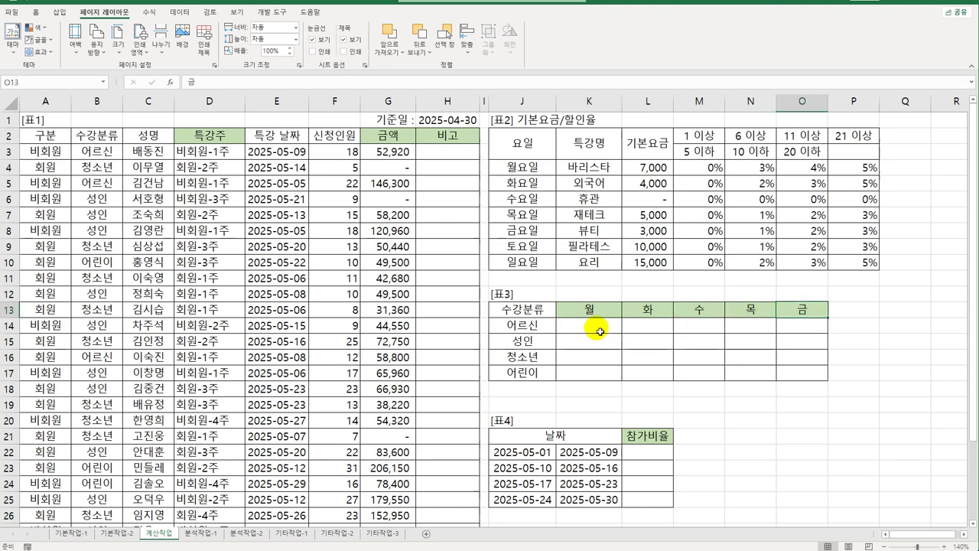
- Compare 표3's 수강분류 labels and weekday headers with 표1's 수강분류 and 특강 날짜 values, ending on cell K14
{"action": "left_click_drag", "start_coordinate": [543, 329], "coordinate": [542, 372]}
{"action": "left_click_drag", "start_coordinate": [86, 150], "coordinate": [107, 427]}
{"action": "left_click", "coordinate": [513, 325]}
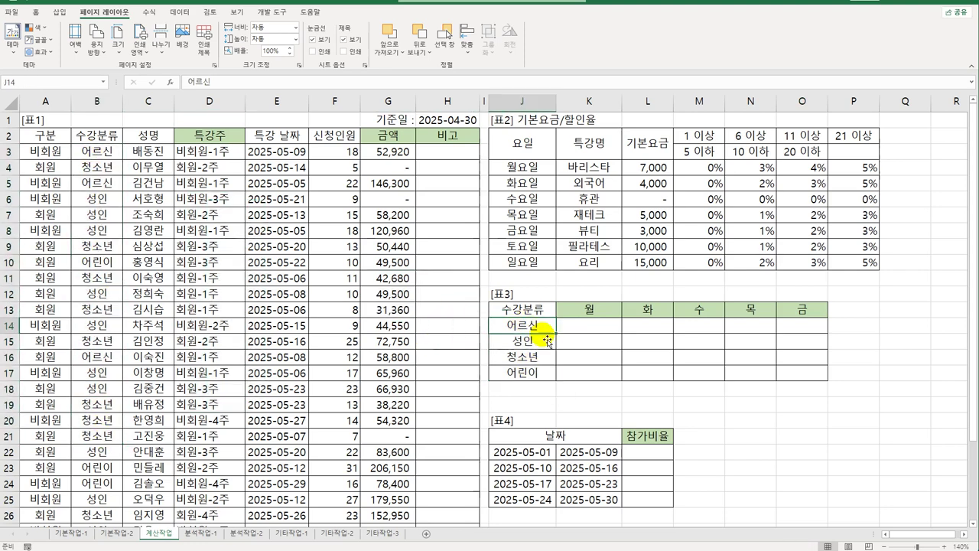
{"action": "left_click", "coordinate": [535, 339]}
{"action": "left_click", "coordinate": [546, 363]}
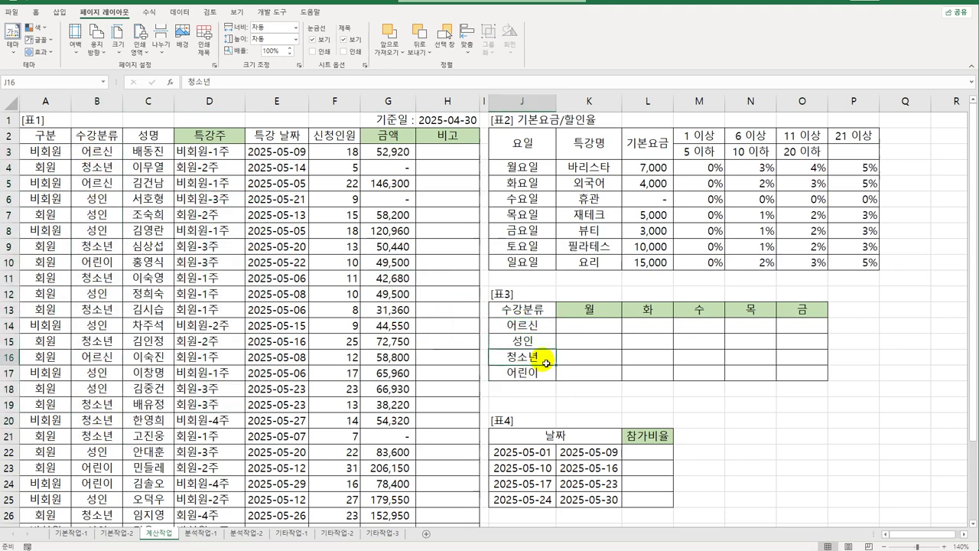
{"action": "left_click", "coordinate": [586, 327]}
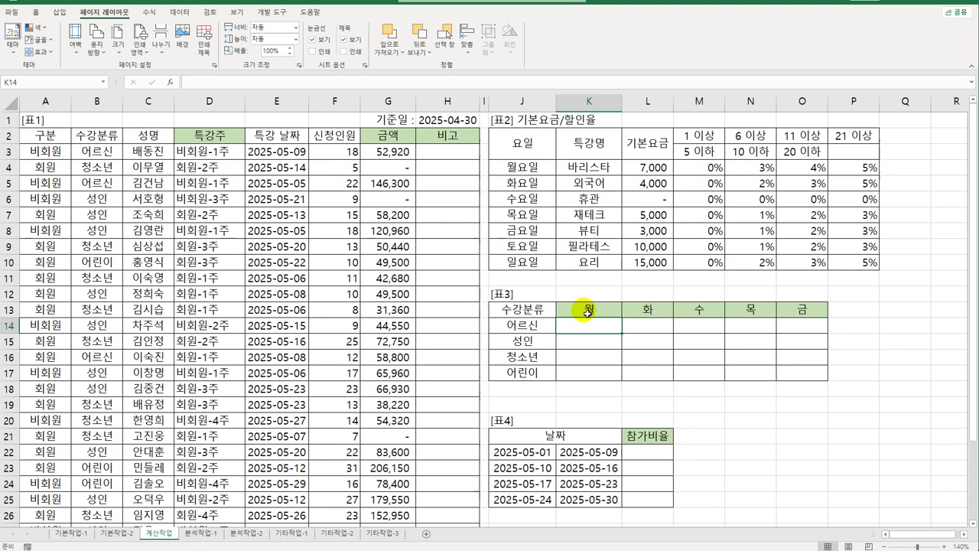
{"action": "left_click_drag", "start_coordinate": [282, 151], "coordinate": [276, 397]}
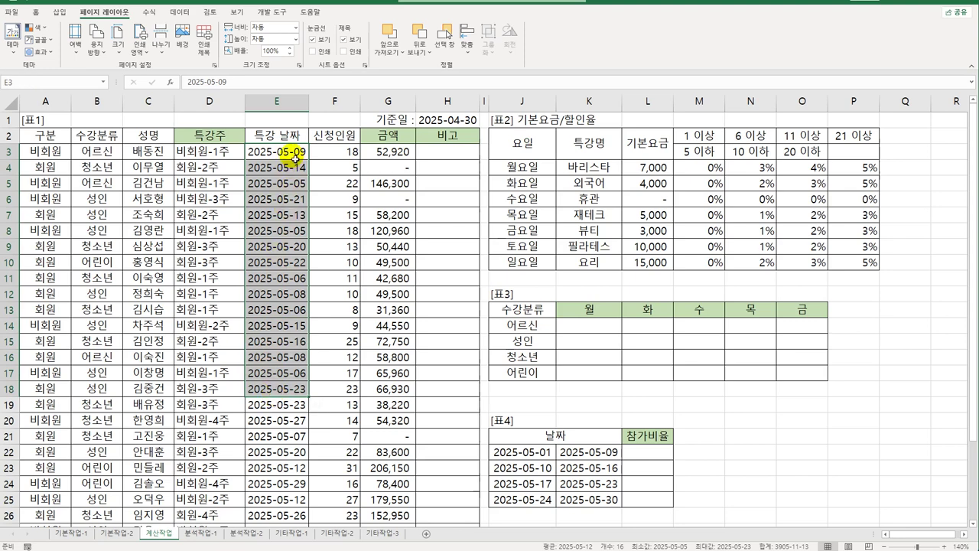
{"action": "left_click", "coordinate": [566, 309]}
{"action": "left_click", "coordinate": [663, 309]}
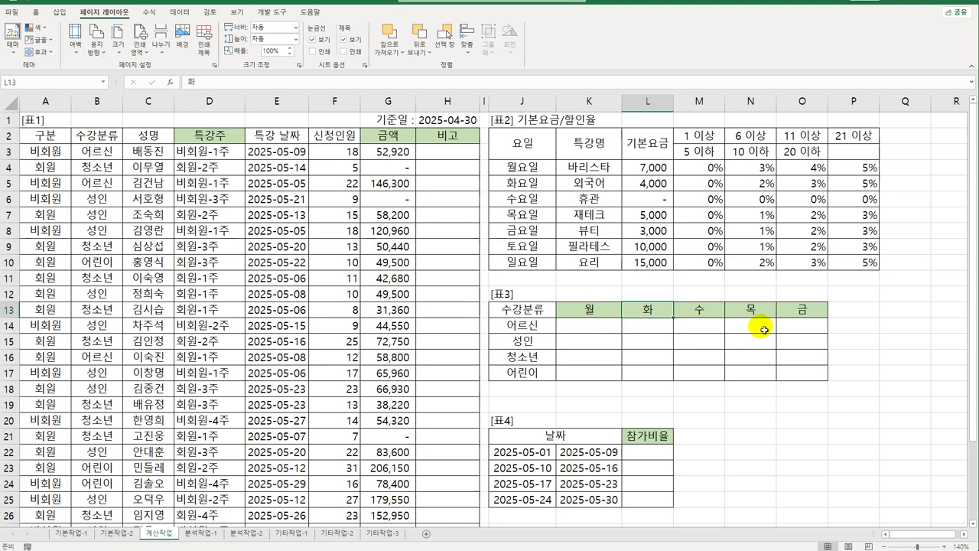
{"action": "left_click", "coordinate": [615, 329]}
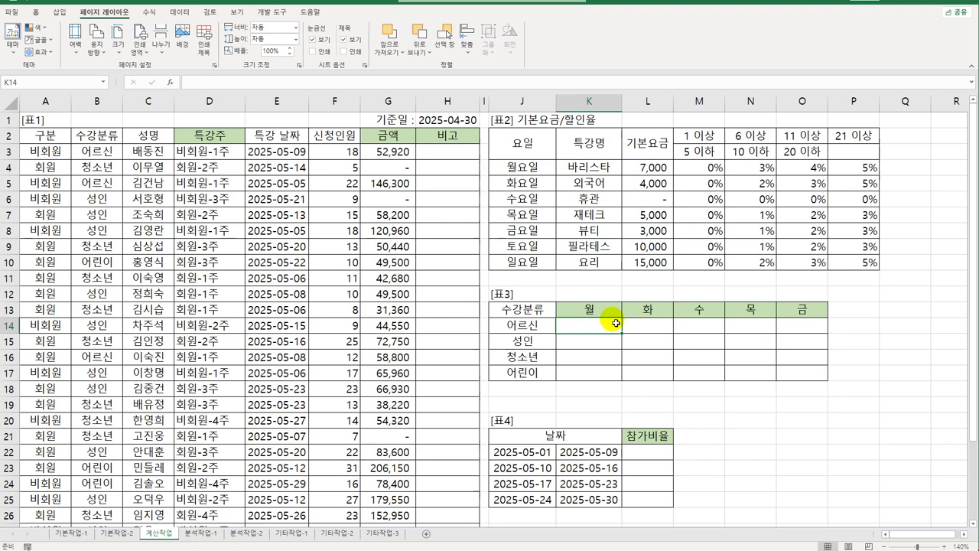
- Enter =WEEKDAY($E$3:$E$32,2) as an array formula in K14 of 표3
{"action": "type", "text": "="}
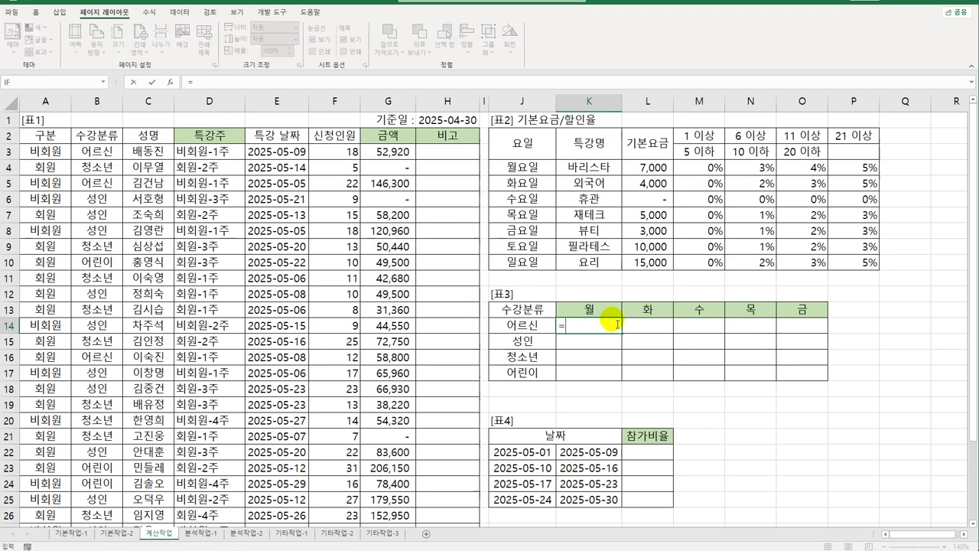
{"action": "type", "text": "wee"}
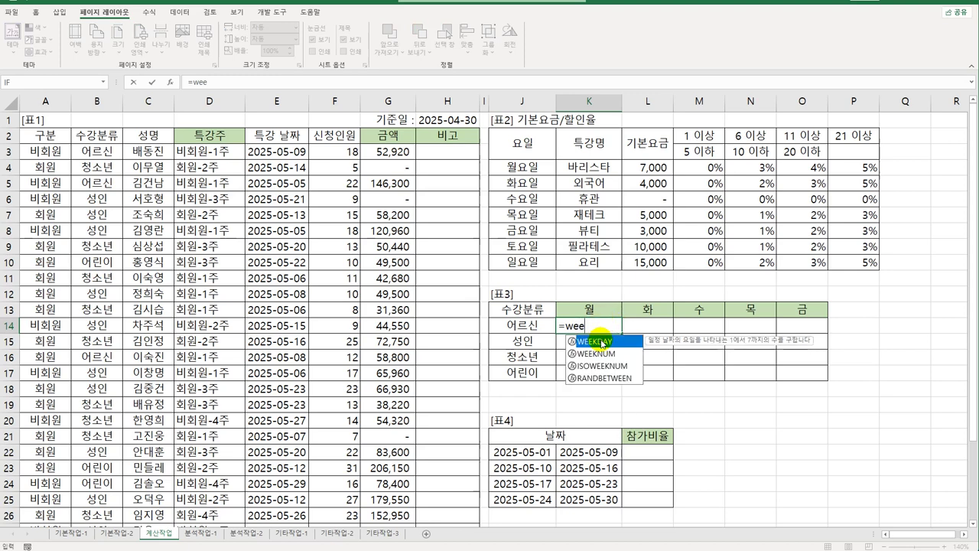
{"action": "double_click", "coordinate": [602, 340]}
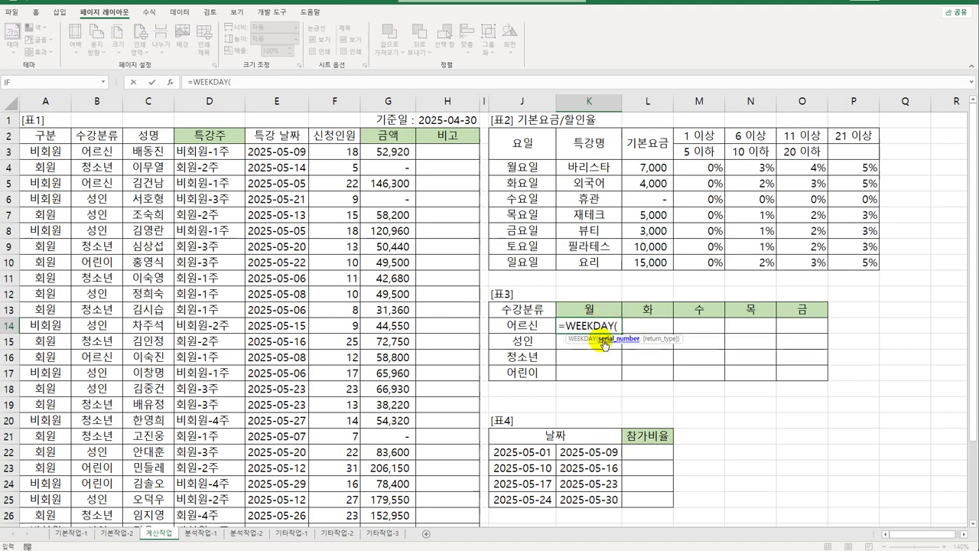
{"action": "left_click_drag", "start_coordinate": [280, 152], "coordinate": [284, 502]}
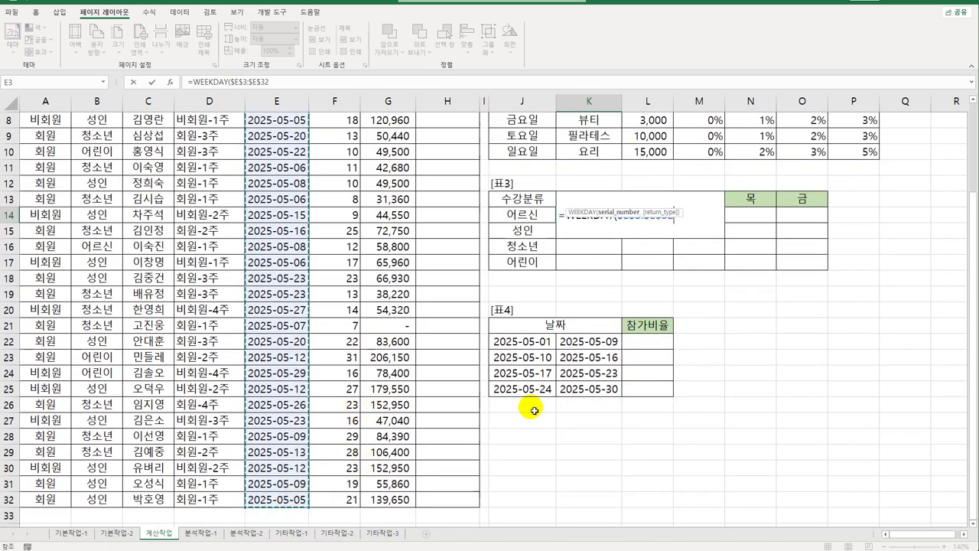
{"action": "key", "text": "F4"}
{"action": "type", "text": ","}
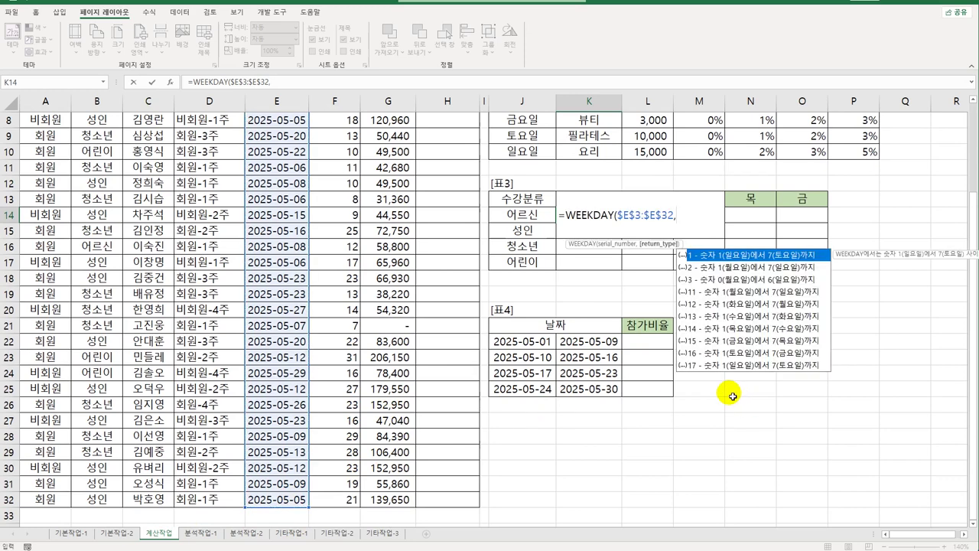
{"action": "type", "text": "2)"}
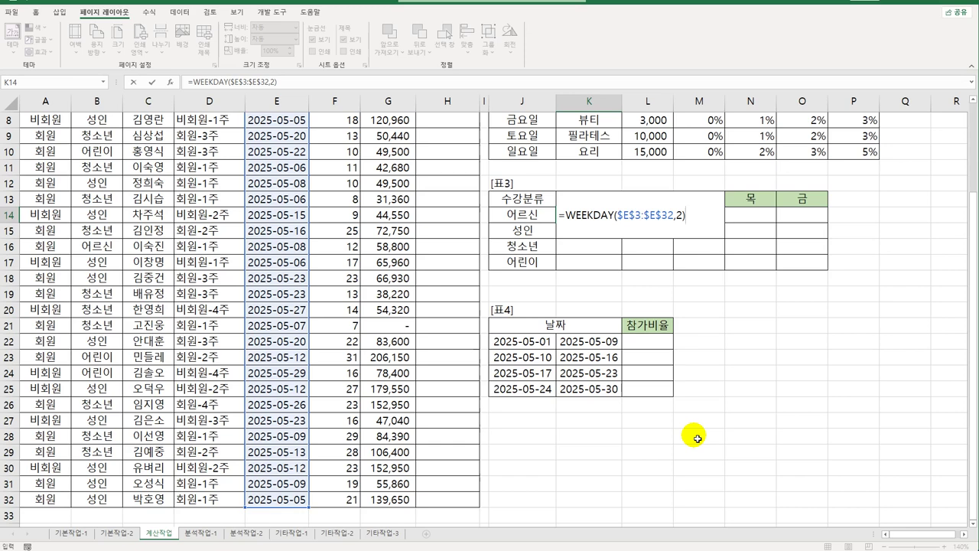
{"action": "key", "text": "ctrl+shift+Return"}
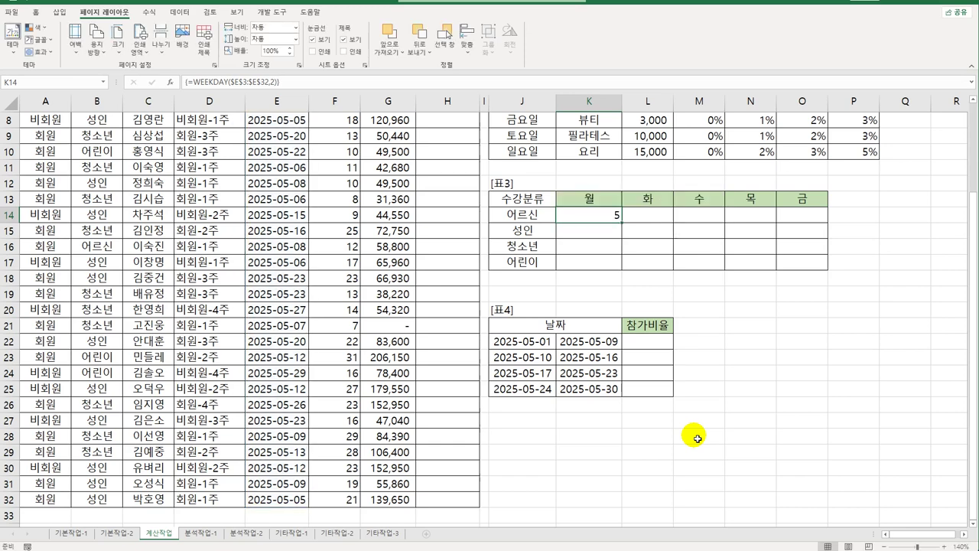
- Wrap K14's WEEKDAY array formula in CHOOSE, returning "월","화","수","목","금" for the weekday numbers
{"action": "double_click", "coordinate": [606, 219]}
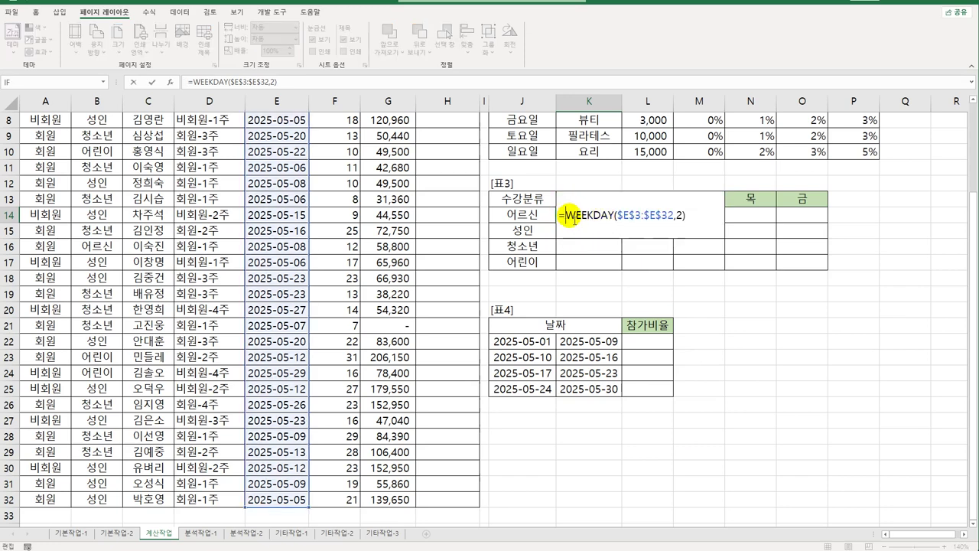
{"action": "type", "text": "choose("}
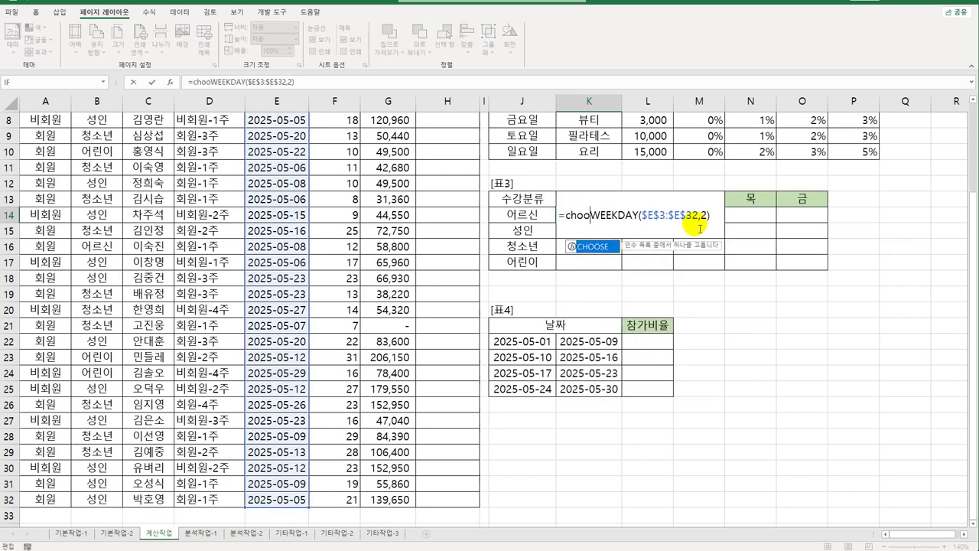
{"action": "key", "text": "End"}
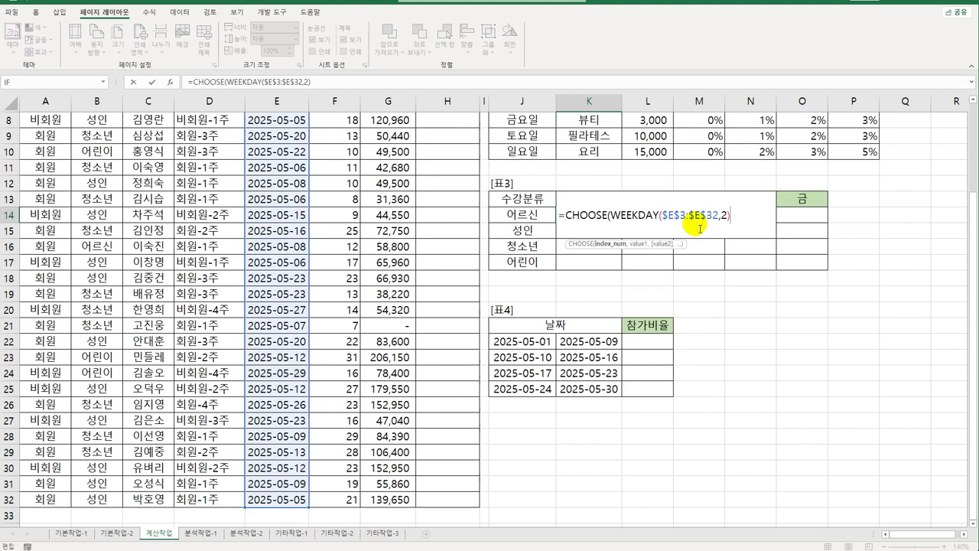
{"action": "type", "text": ",\"우"}
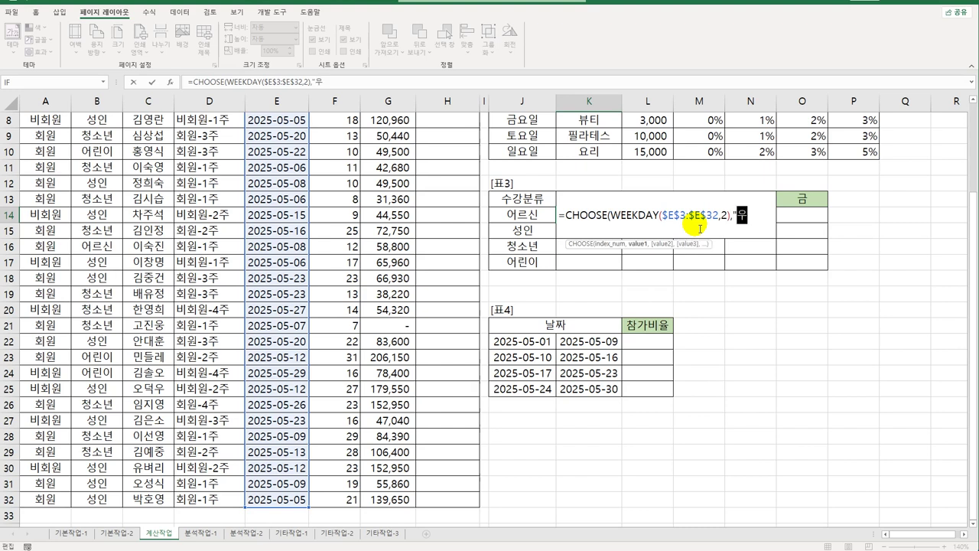
{"action": "type", "text": "월\",\"화"}
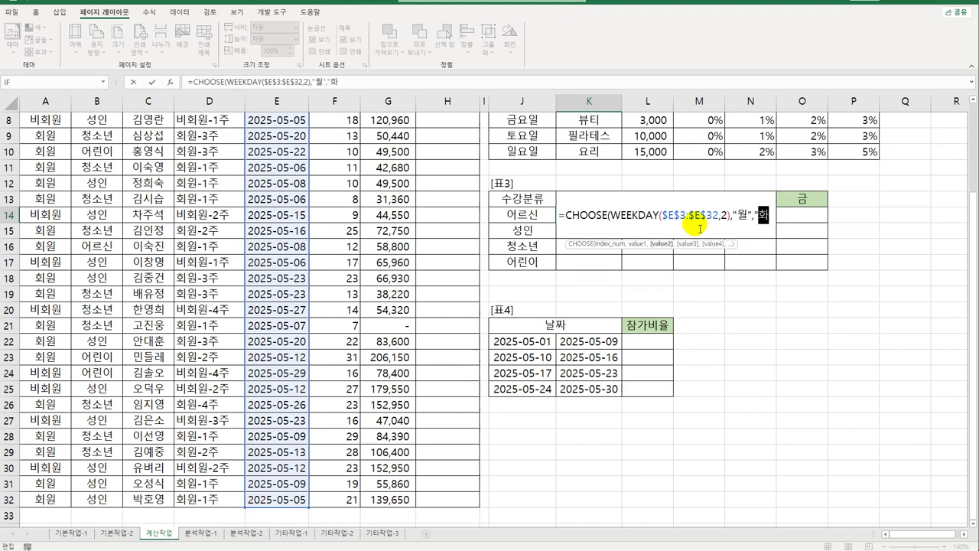
{"action": "type", "text": "\",\"수\","}
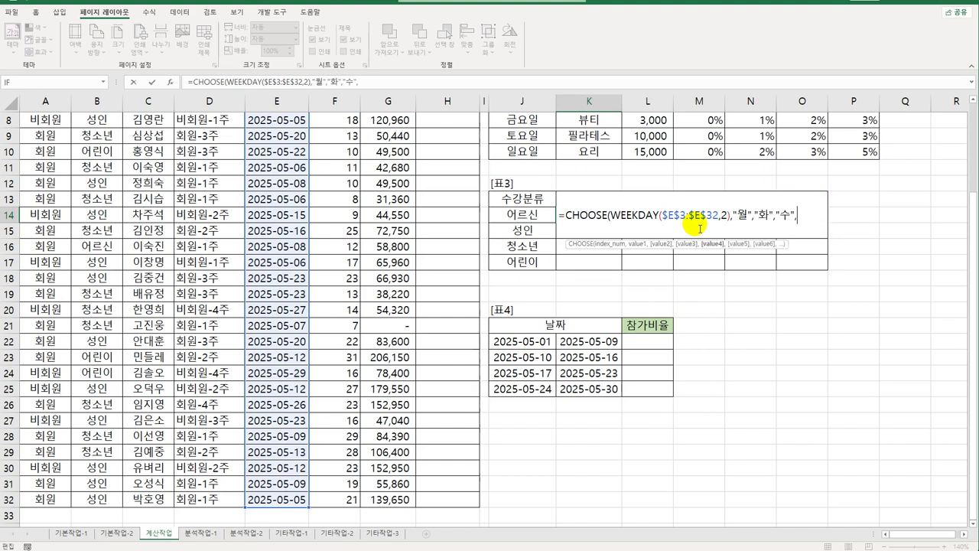
{"action": "type", "text": "\"목\","}
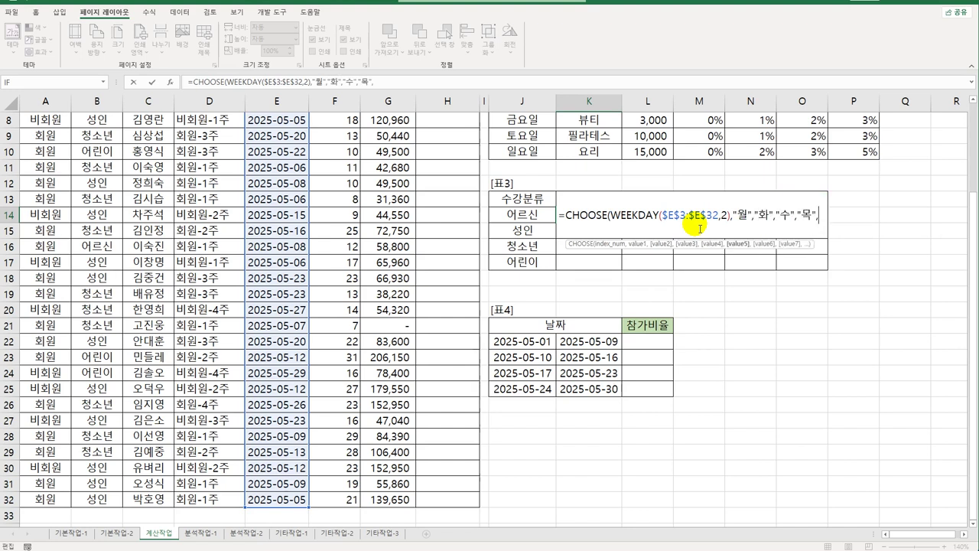
{"action": "type", "text": "\"금\")"}
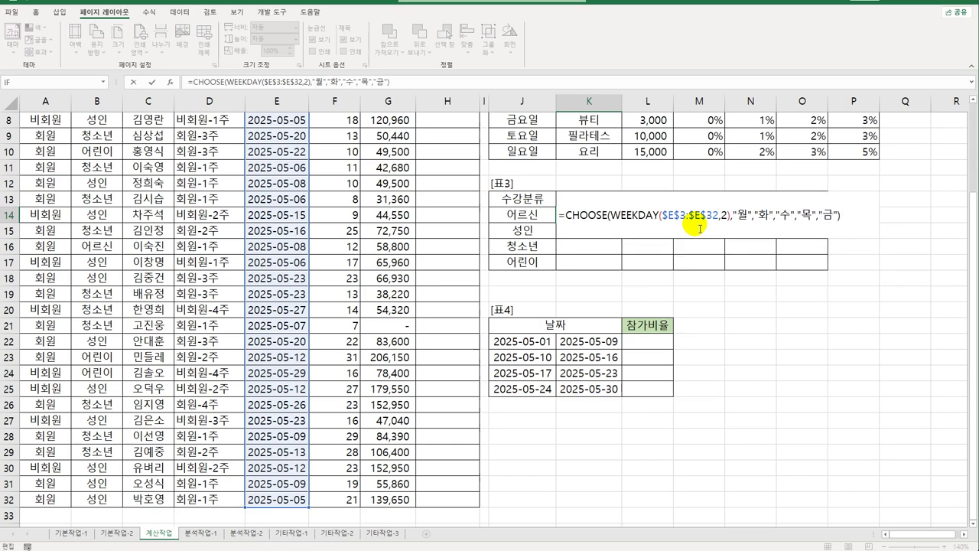
{"action": "key", "text": "ctrl+shift+Return"}
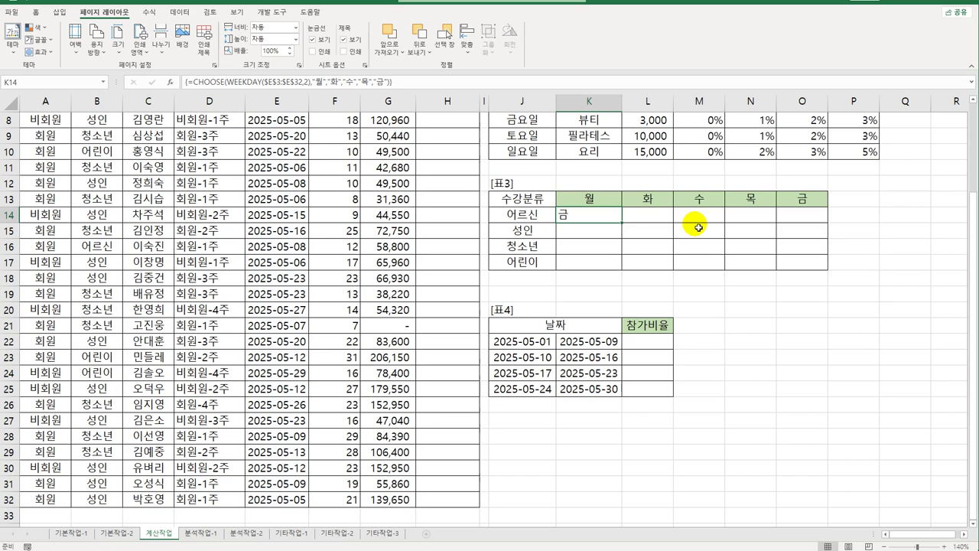
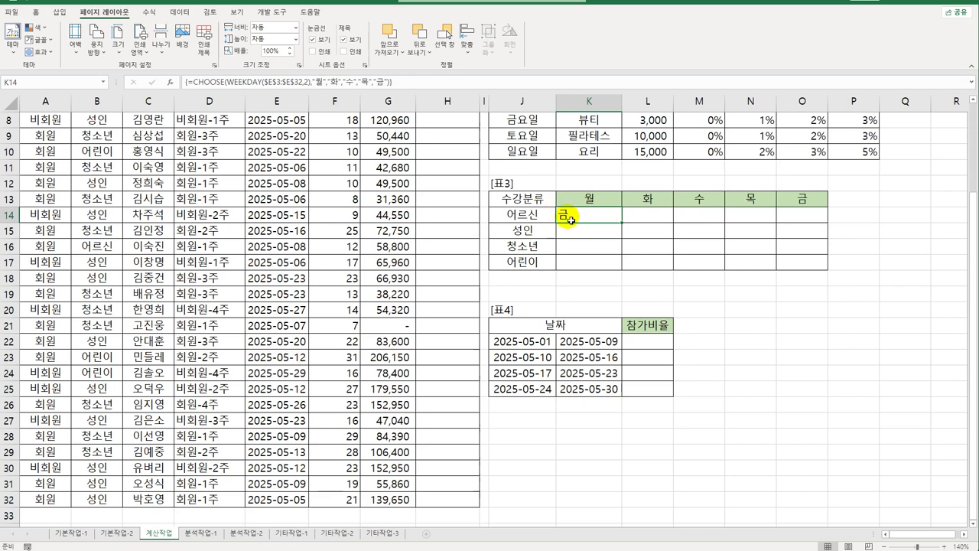
- Start a SUM around K14's CHOOSE expression and compare it with K$13 as a parenthesised first condition
{"action": "double_click", "coordinate": [568, 220]}
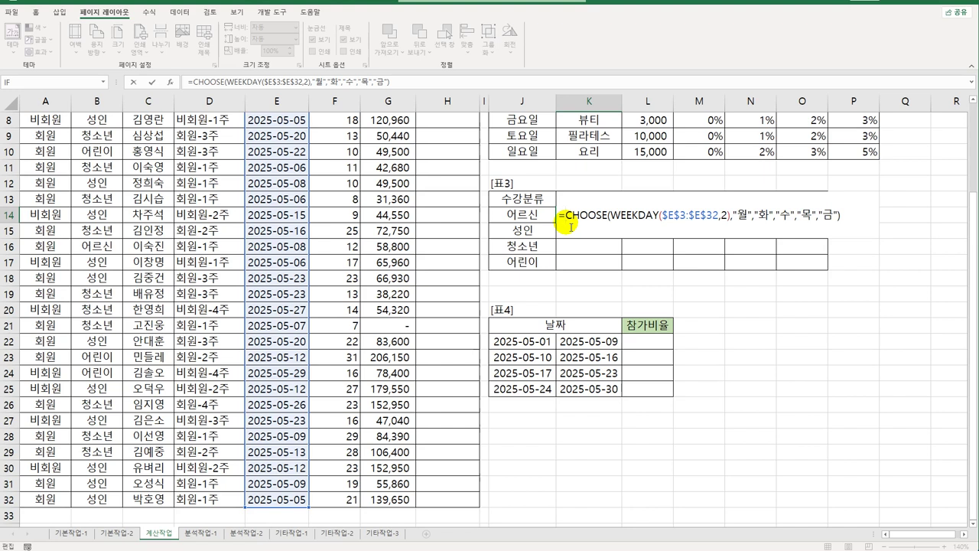
{"action": "type", "text": "ㄴ"}
{"action": "key", "text": "BackSpace"}
{"action": "key", "text": "BackSpace"}
{"action": "type", "text": "sum("}
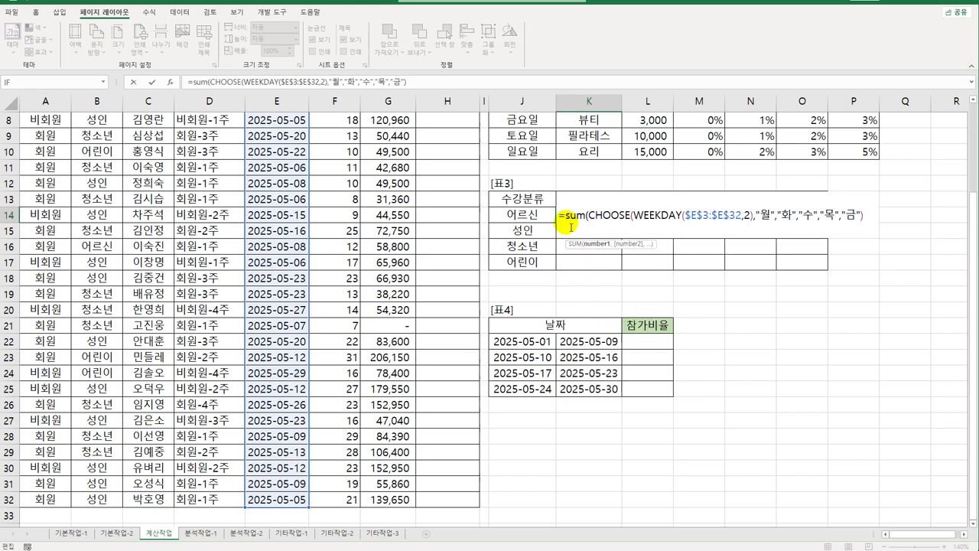
{"action": "type", "text": "("}
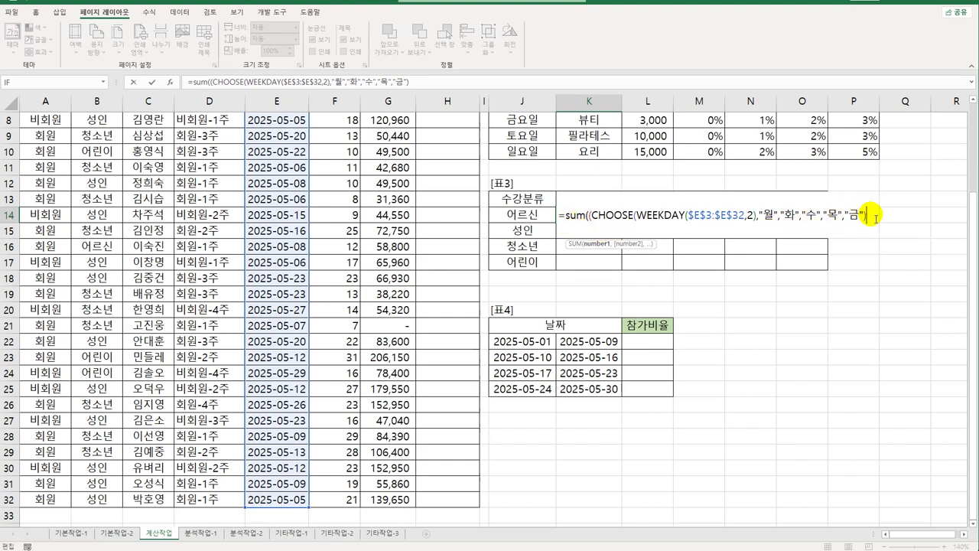
{"action": "type", "text": "="}
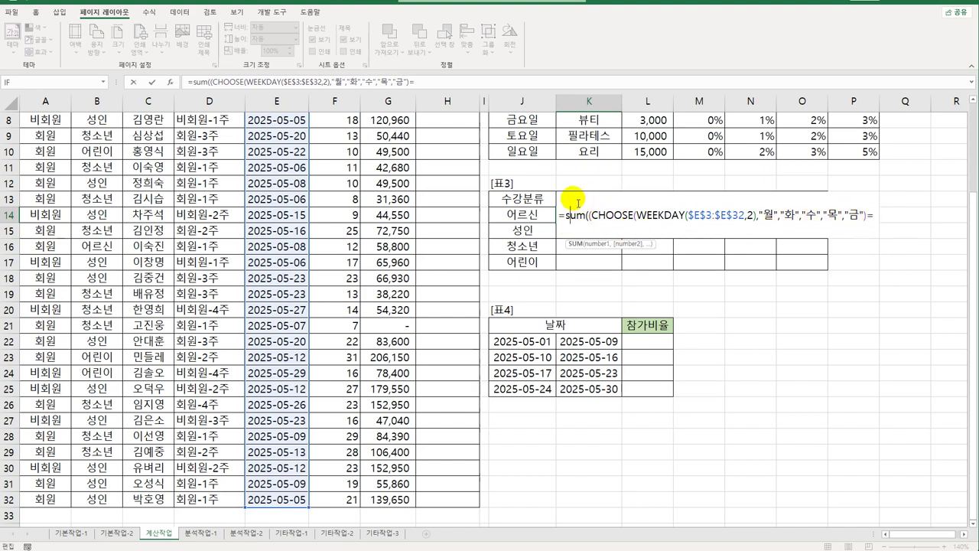
{"action": "left_click", "coordinate": [570, 202]}
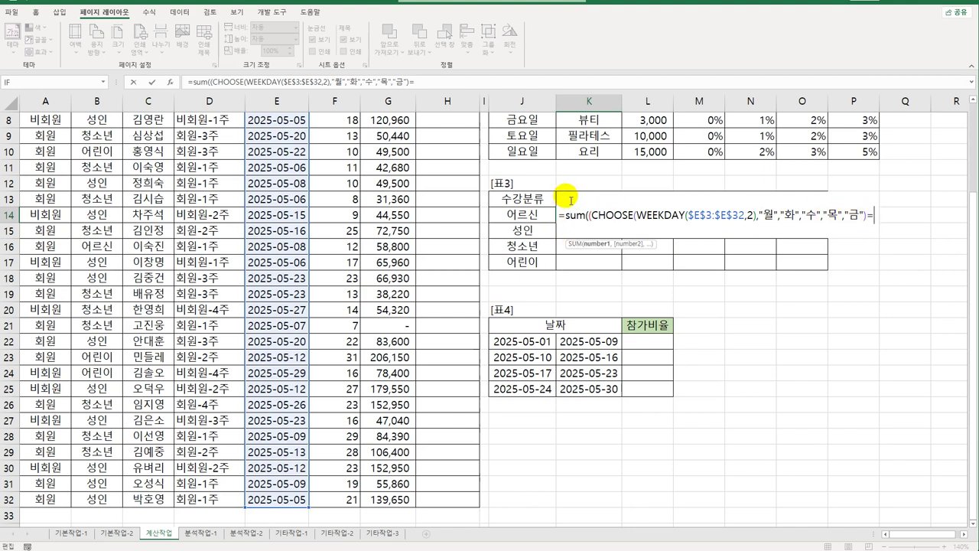
{"action": "left_click", "coordinate": [575, 184]}
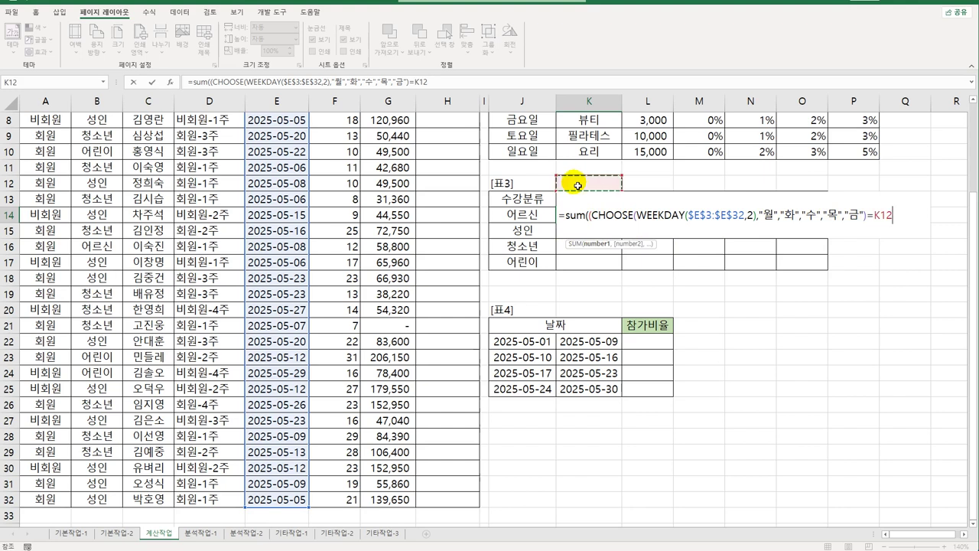
{"action": "key", "text": "Down"}
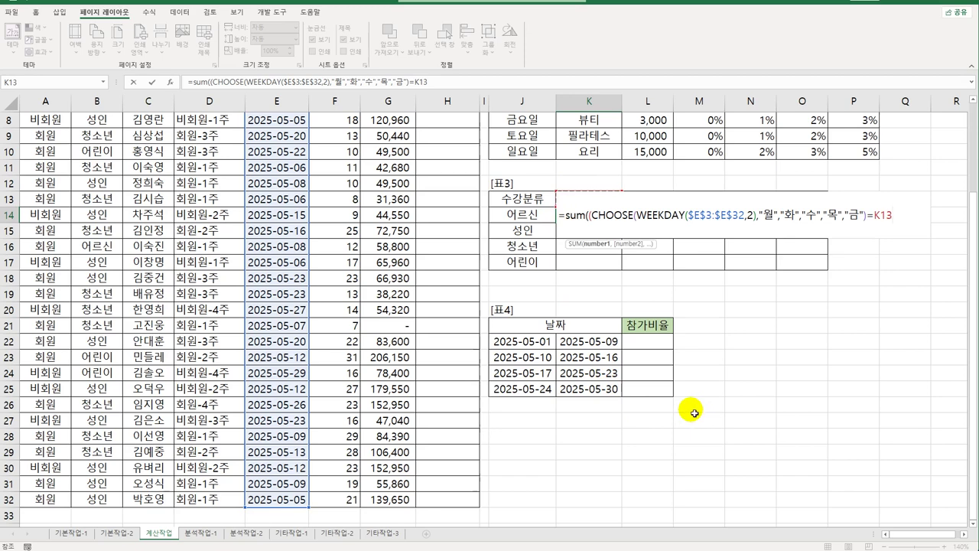
{"action": "key", "text": "F4"}
{"action": "key", "text": "F4"}
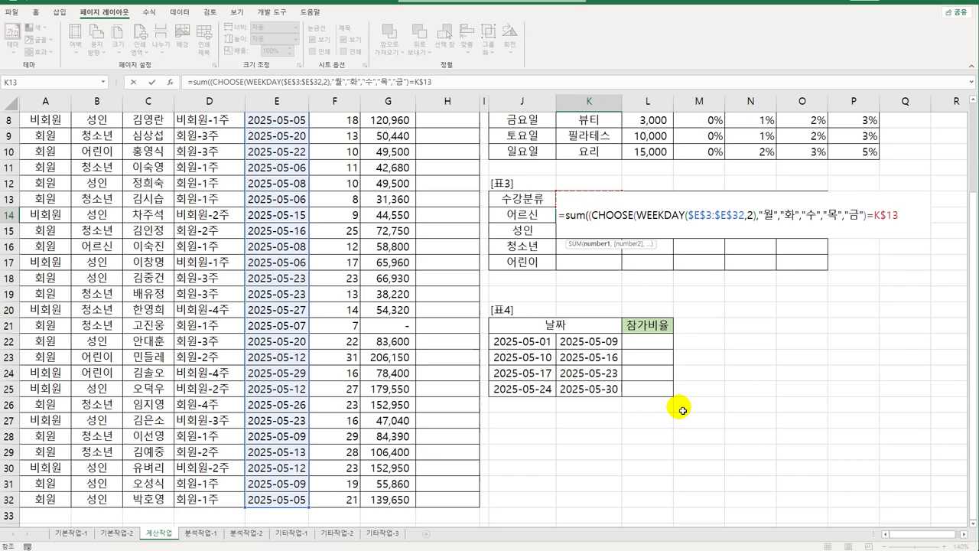
{"action": "type", "text": ")"}
- Multiply K14's weekday condition by ($B$3:$B$32=$J14), close the SUM and enter it as an array formula
{"action": "type", "text": "*("}
{"action": "scroll", "coordinate": [378, 364], "scroll_direction": "up", "scroll_amount": 3}
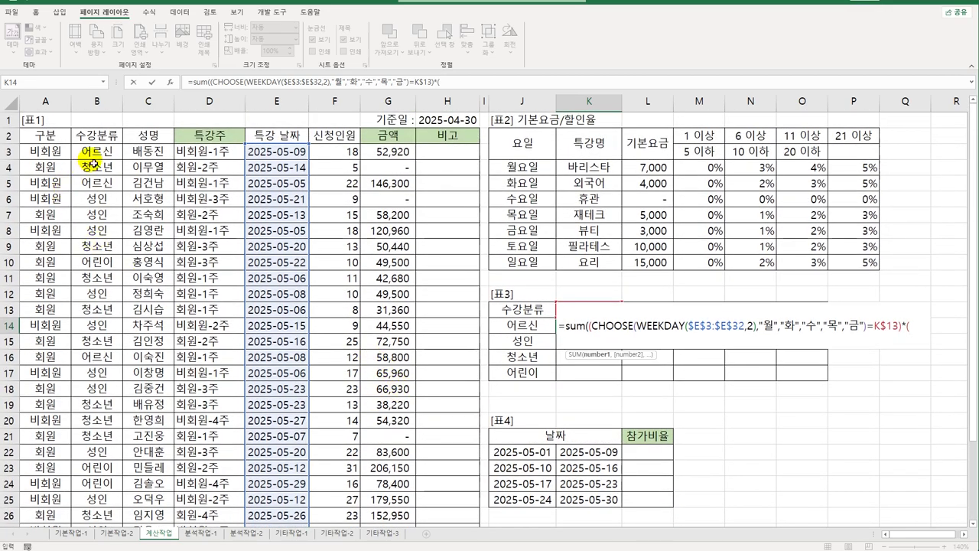
{"action": "left_click_drag", "start_coordinate": [91, 150], "coordinate": [98, 504]}
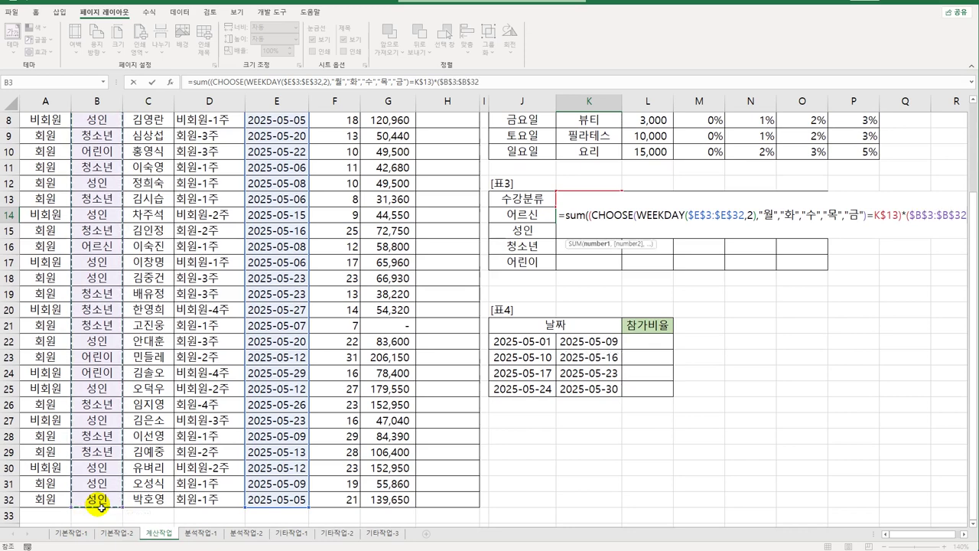
{"action": "key", "text": "F4"}
{"action": "type", "text": "="}
{"action": "left_click", "coordinate": [516, 219]}
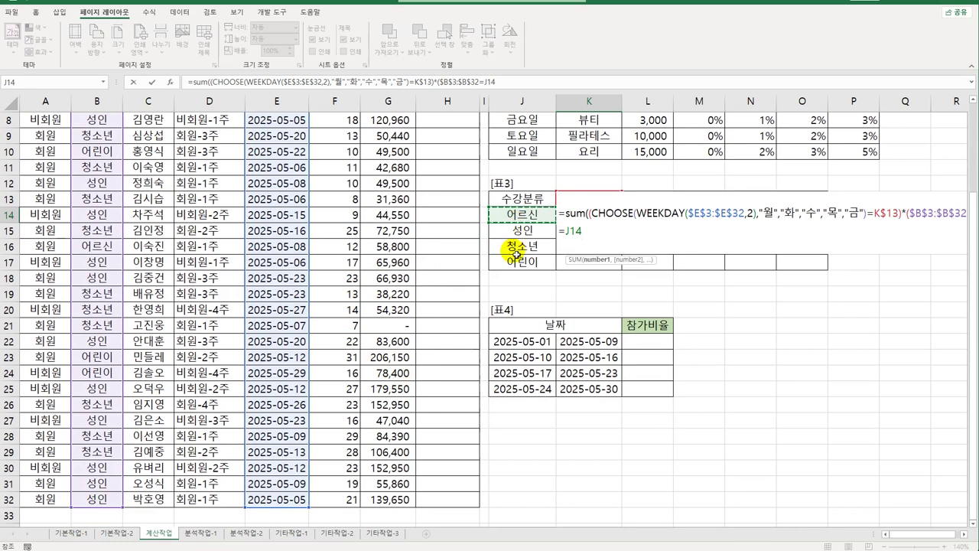
{"action": "key", "text": "F4"}
{"action": "key", "text": "F4"}
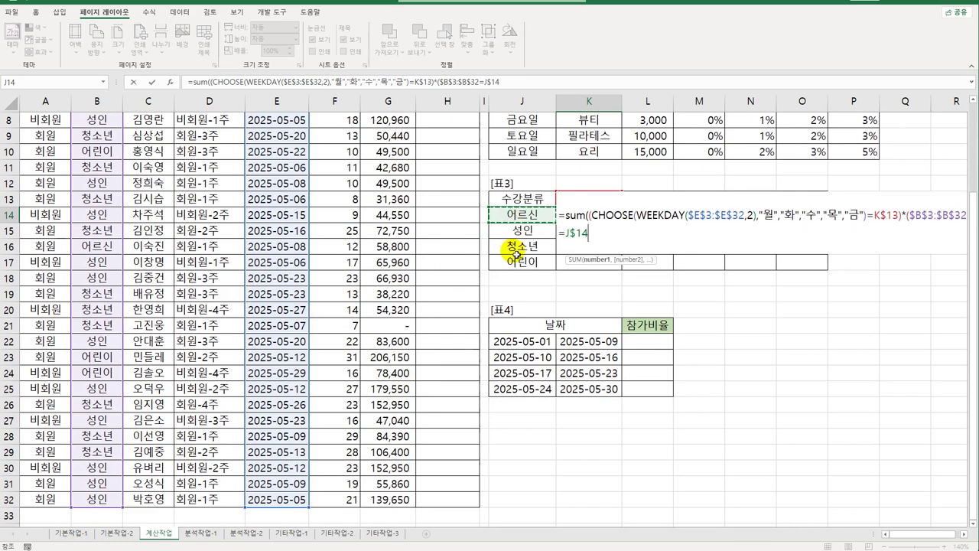
{"action": "key", "text": "F4"}
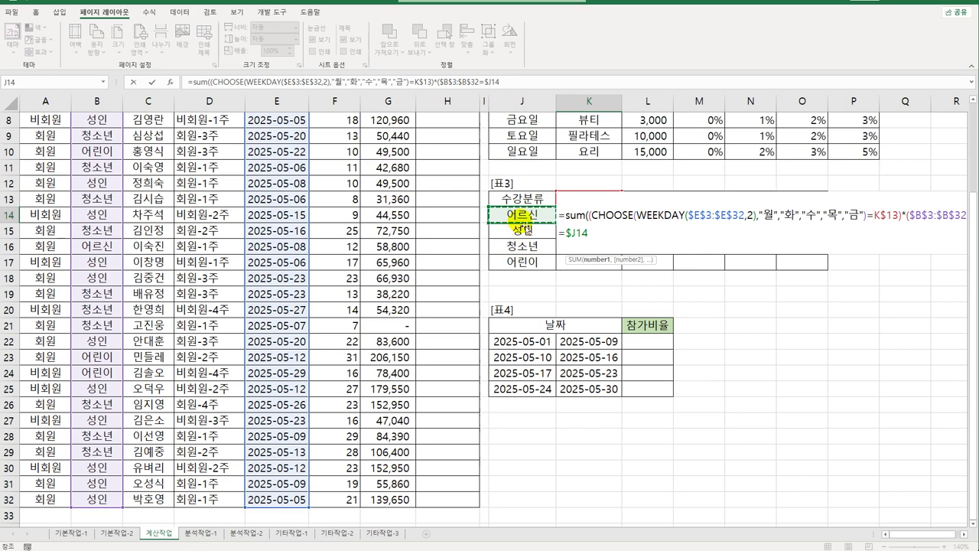
{"action": "type", "text": "))"}
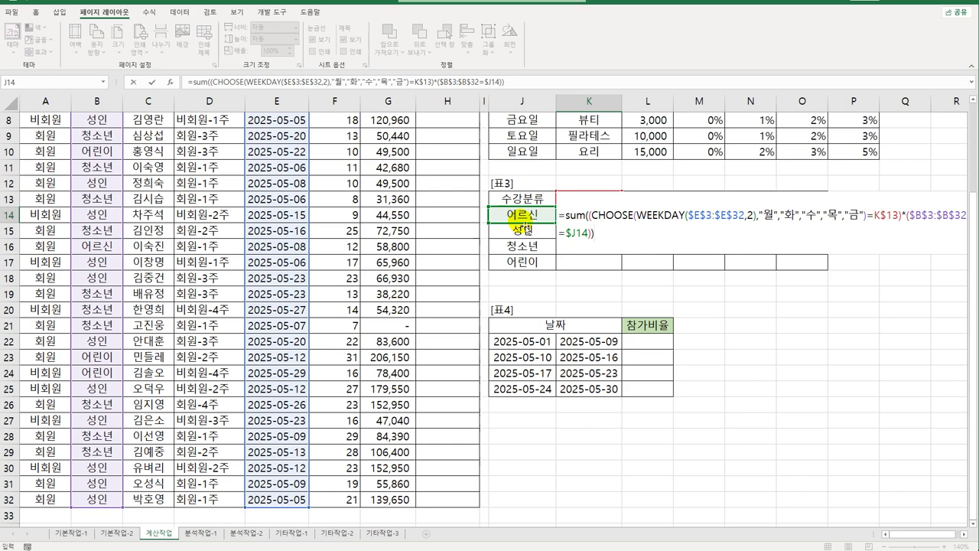
{"action": "key", "text": "ctrl+shift+Return"}
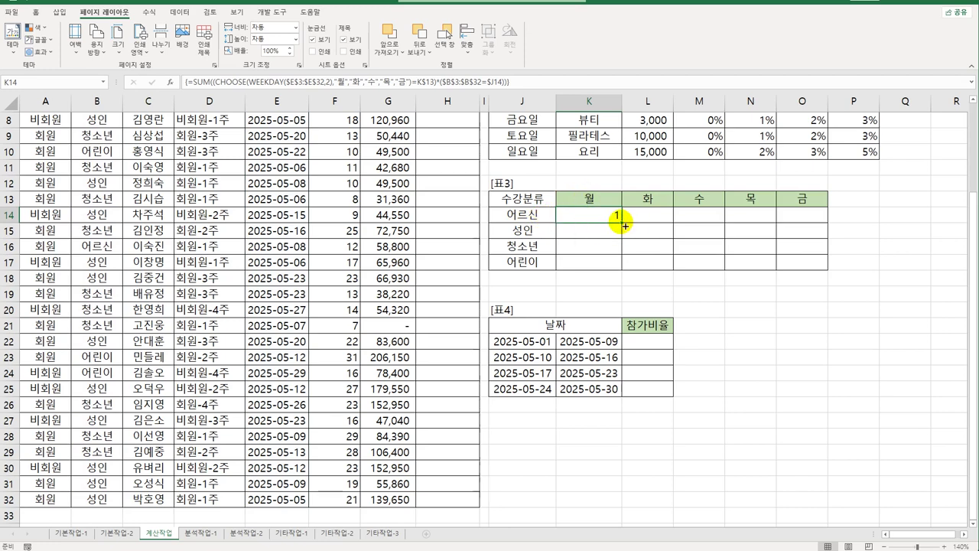
- Fill the K14 array formula across 표3's range K14:O17 and reselect K14
{"action": "left_click_drag", "start_coordinate": [622, 222], "coordinate": [817, 273]}
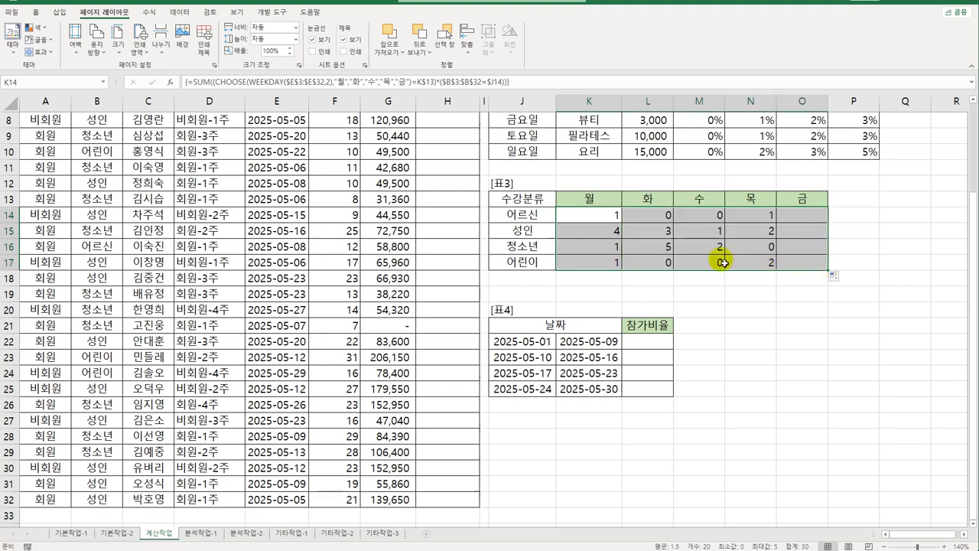
{"action": "scroll", "coordinate": [321, 288], "scroll_direction": "up", "scroll_amount": 3}
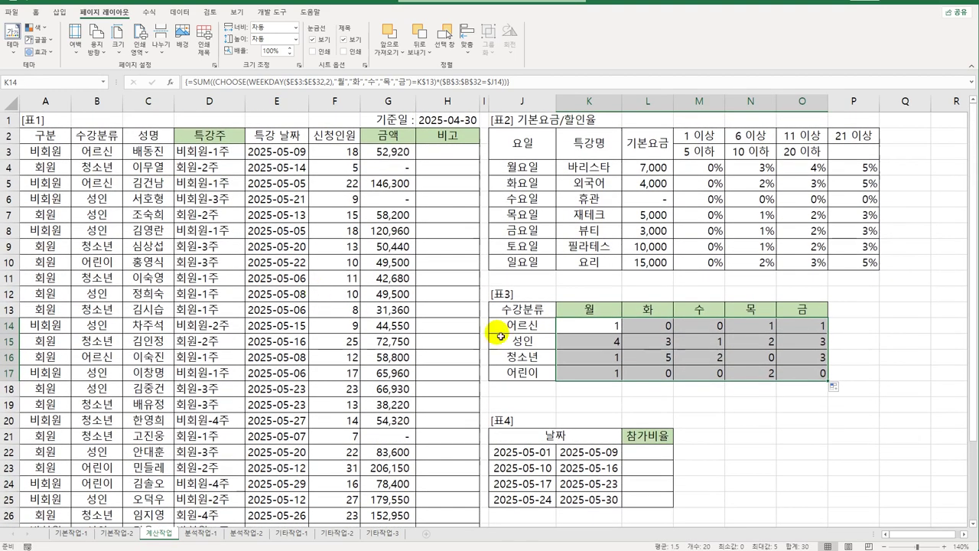
{"action": "left_click", "coordinate": [606, 332]}
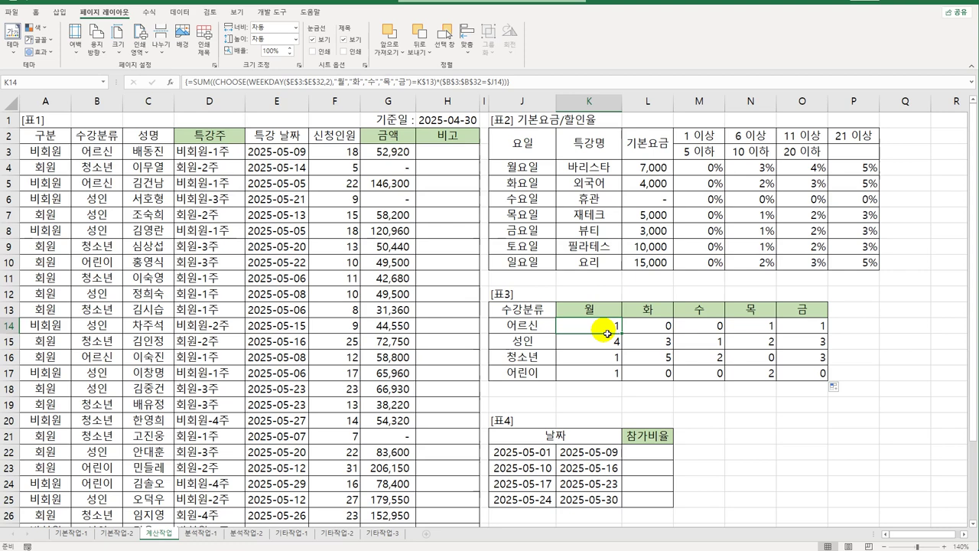
- Examine 표4's date ranges and empty 참가비율 cells alongside the 특강 날짜 column in 표1
{"action": "left_click", "coordinate": [605, 453]}
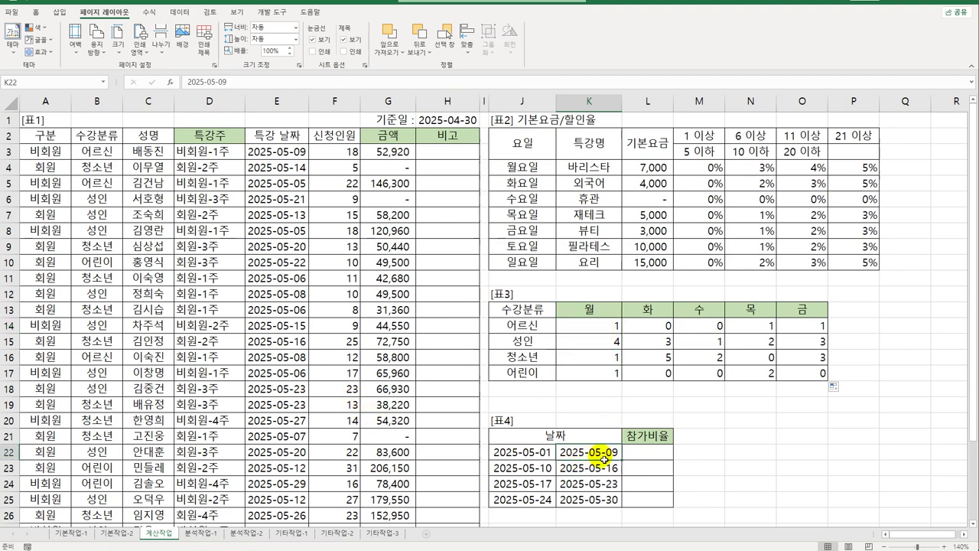
{"action": "left_click", "coordinate": [647, 458]}
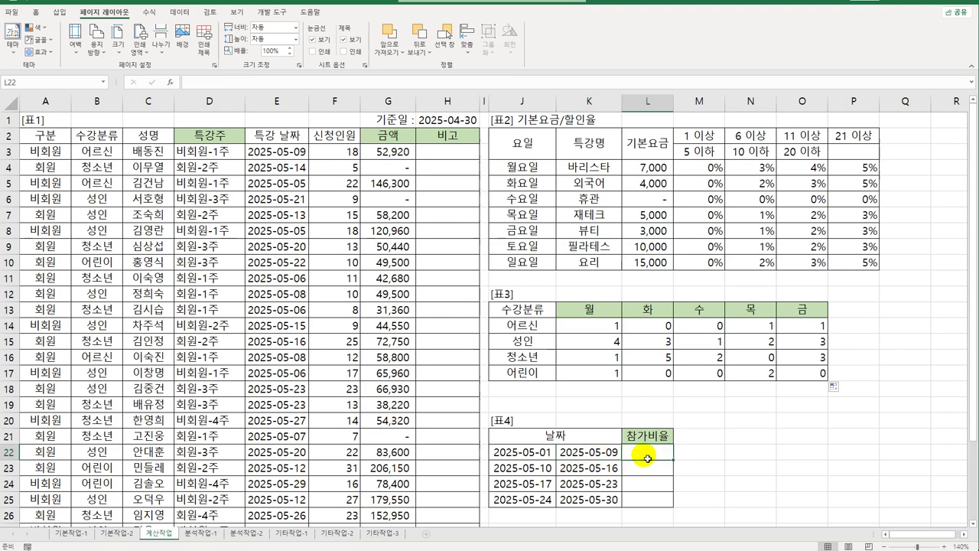
{"action": "left_click_drag", "start_coordinate": [647, 458], "coordinate": [643, 498]}
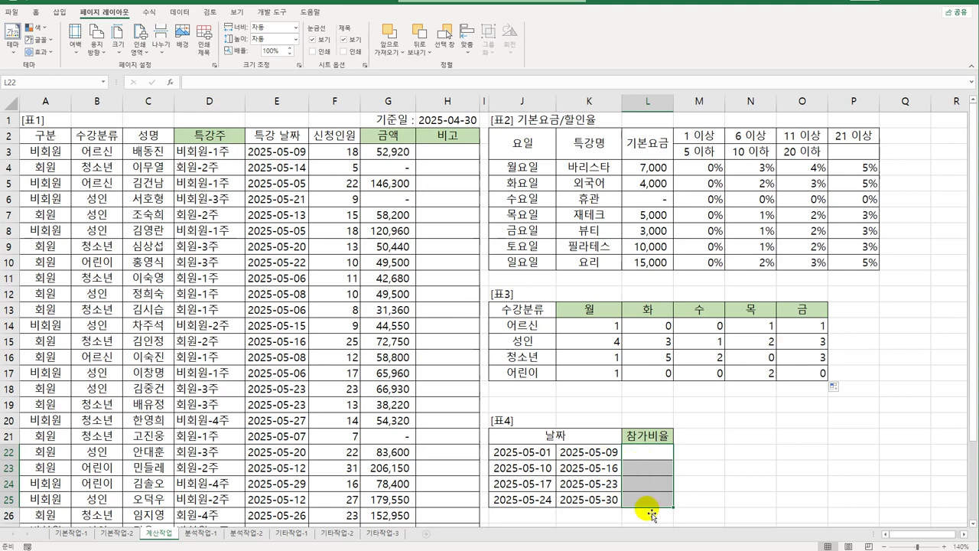
{"action": "left_click_drag", "start_coordinate": [263, 154], "coordinate": [283, 514]}
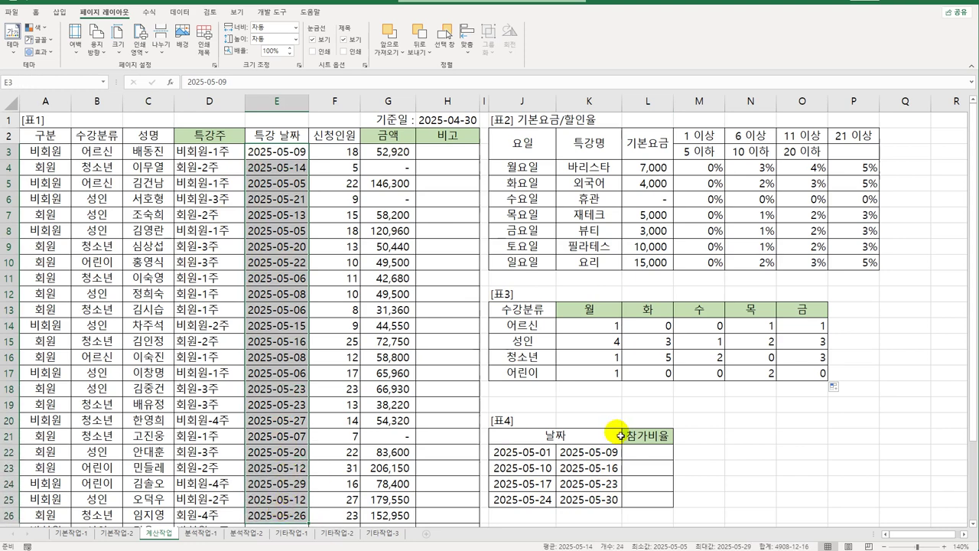
{"action": "left_click", "coordinate": [581, 456]}
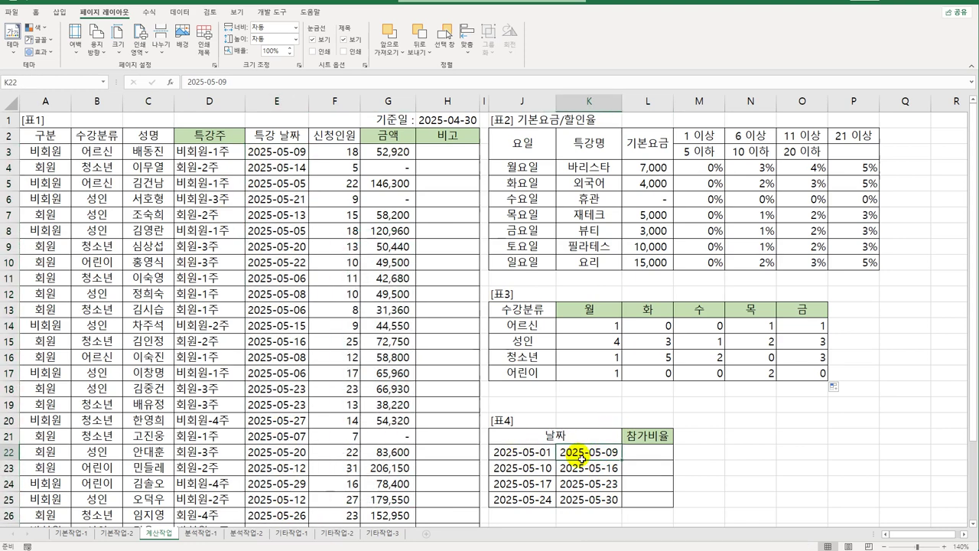
{"action": "left_click", "coordinate": [531, 453]}
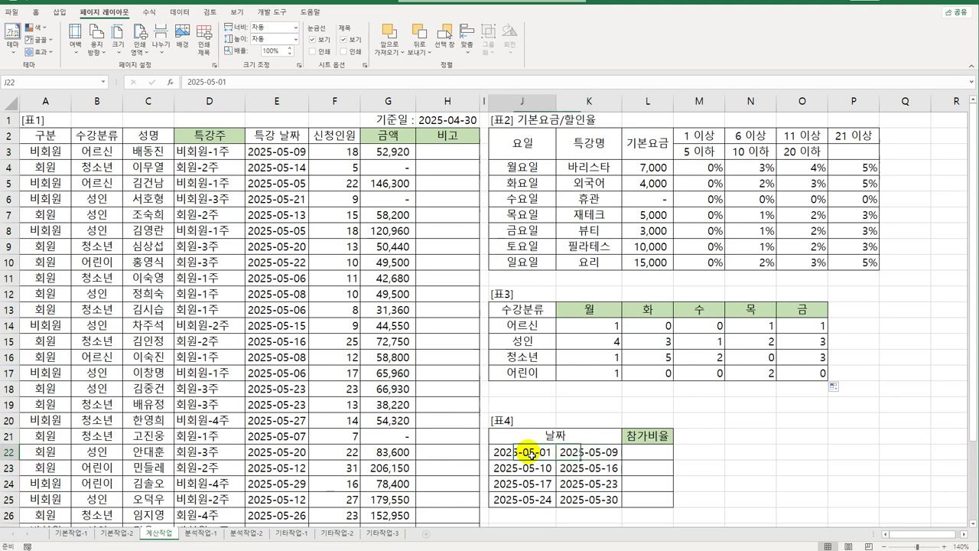
{"action": "left_click", "coordinate": [581, 452]}
{"action": "left_click", "coordinate": [535, 473]}
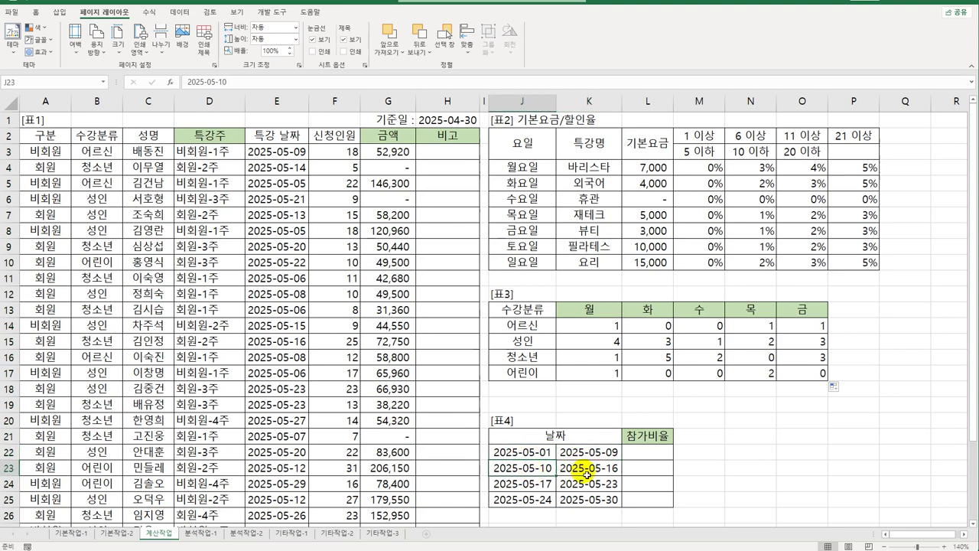
{"action": "left_click", "coordinate": [573, 466]}
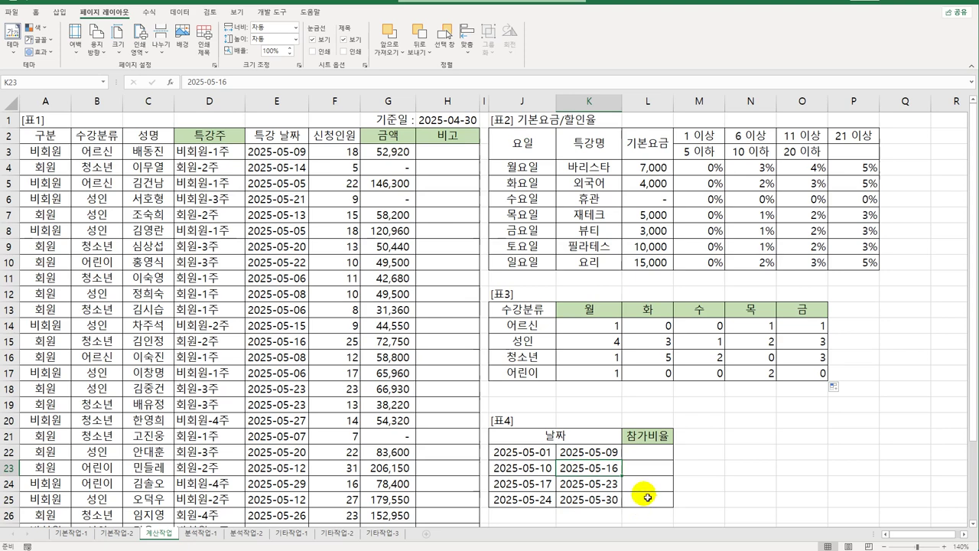
- Enter =FREQUENCY(E3:E32,K22:K25) as an array formula across 표4's 참가비율 range L22:L25
{"action": "left_click_drag", "start_coordinate": [637, 453], "coordinate": [641, 505]}
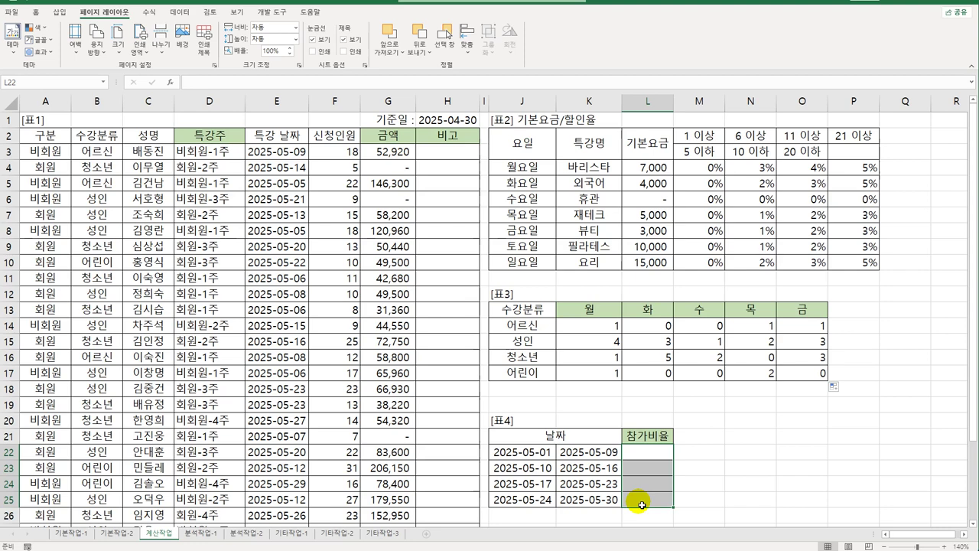
{"action": "type", "text": "="}
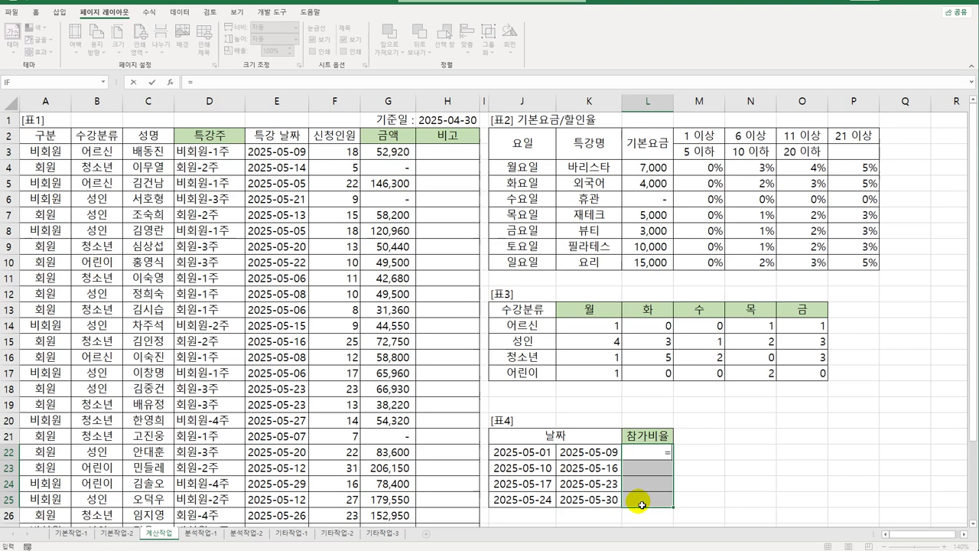
{"action": "type", "text": "f"}
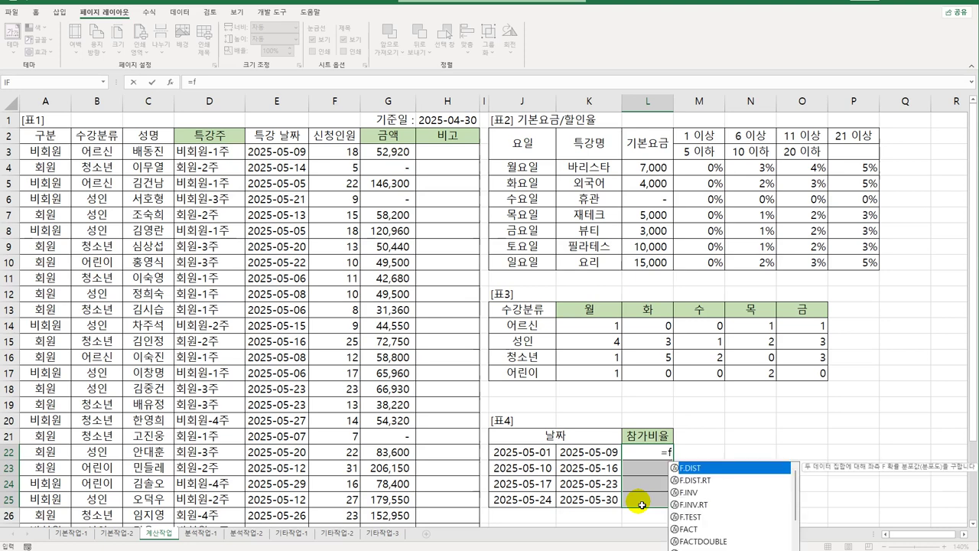
{"action": "type", "text": "r"}
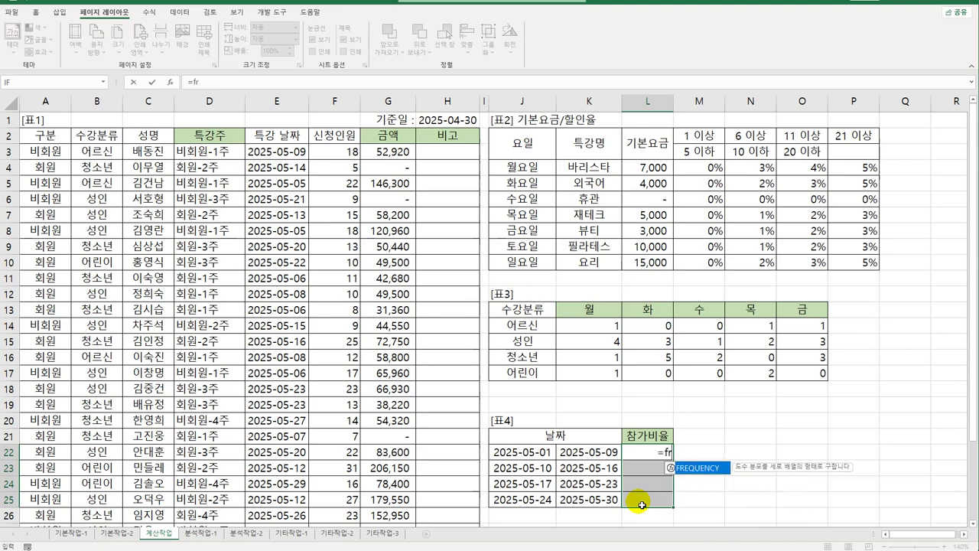
{"action": "key", "text": "Tab"}
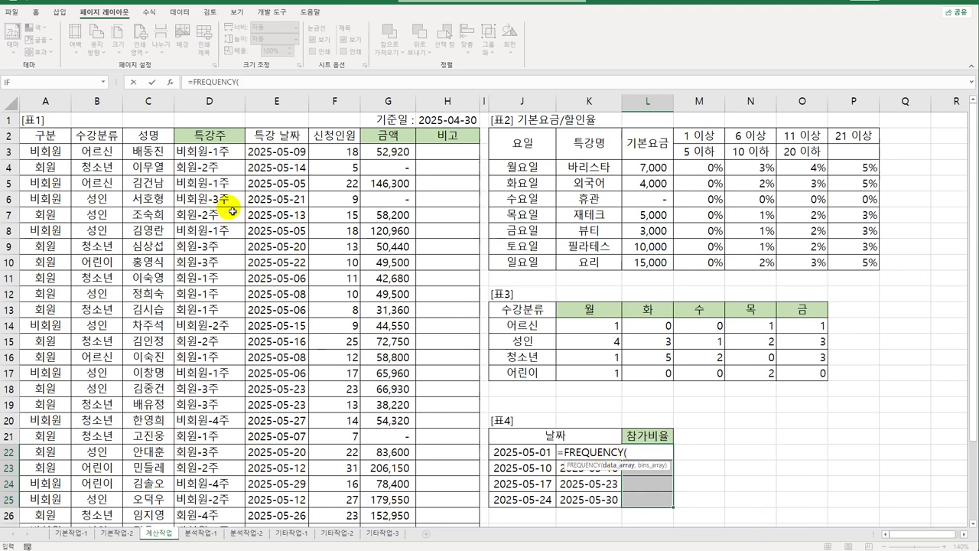
{"action": "left_click_drag", "start_coordinate": [268, 153], "coordinate": [295, 515]}
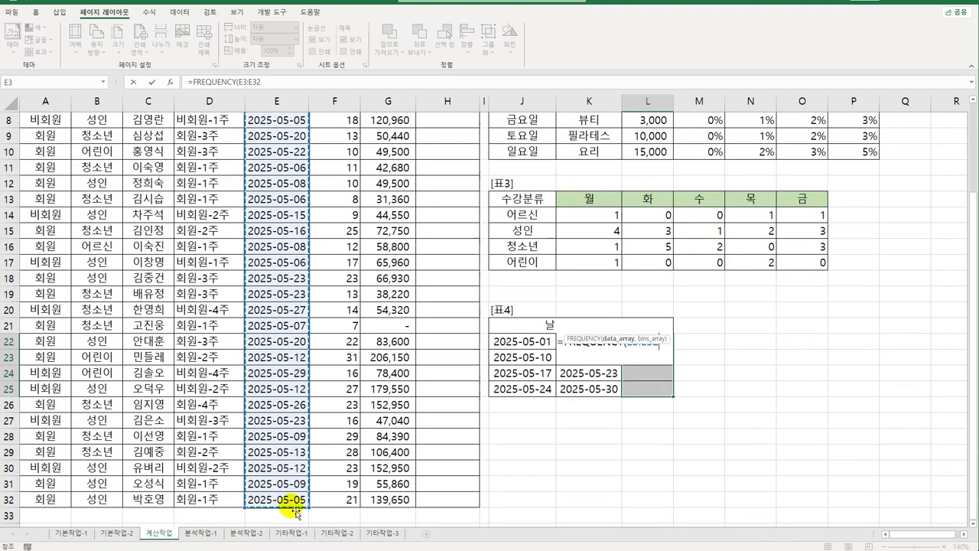
{"action": "type", "text": ","}
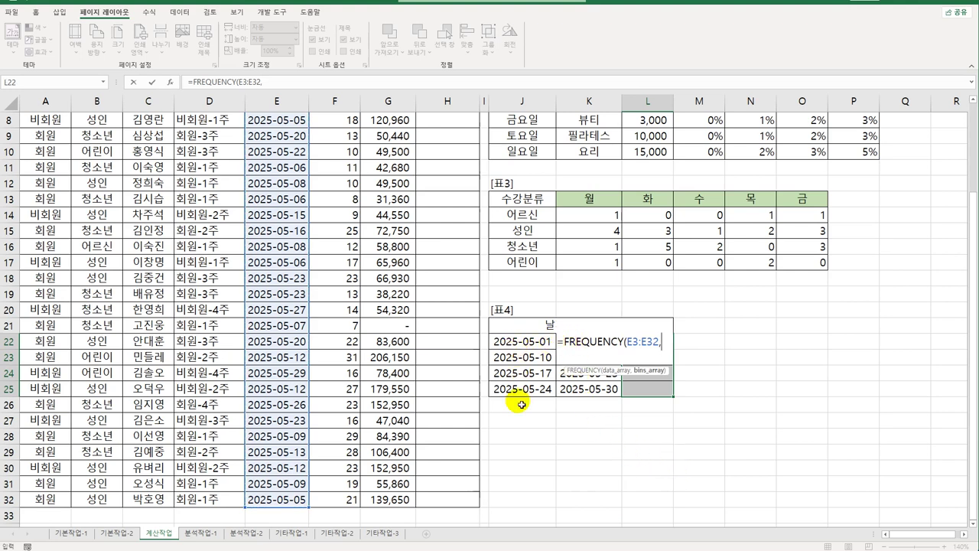
{"action": "left_click_drag", "start_coordinate": [570, 394], "coordinate": [574, 343]}
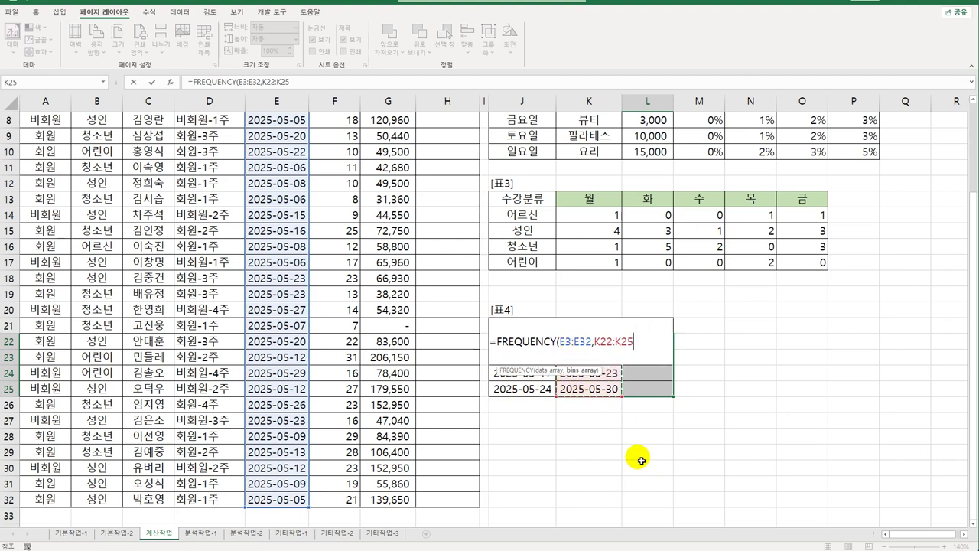
{"action": "type", "text": ")"}
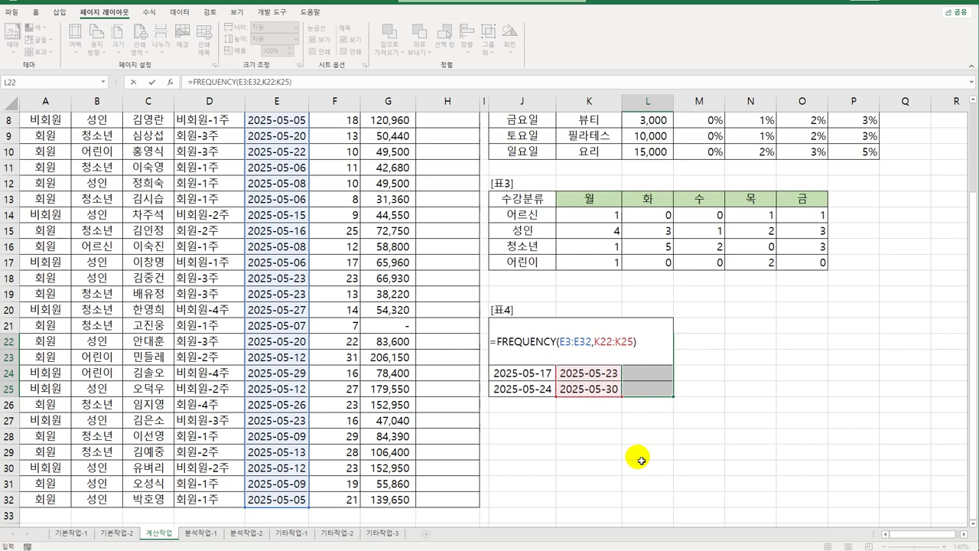
{"action": "key", "text": "ctrl+shift+Return"}
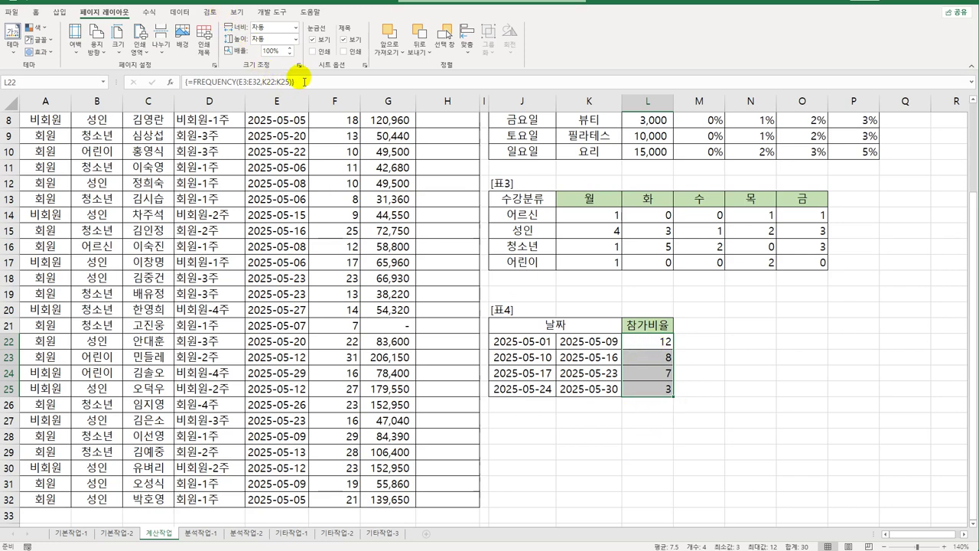
- Divide the L22:L25 FREQUENCY array formula by COUNT(E3:E32) and re-enter it as an array formula
{"action": "left_click", "coordinate": [308, 83]}
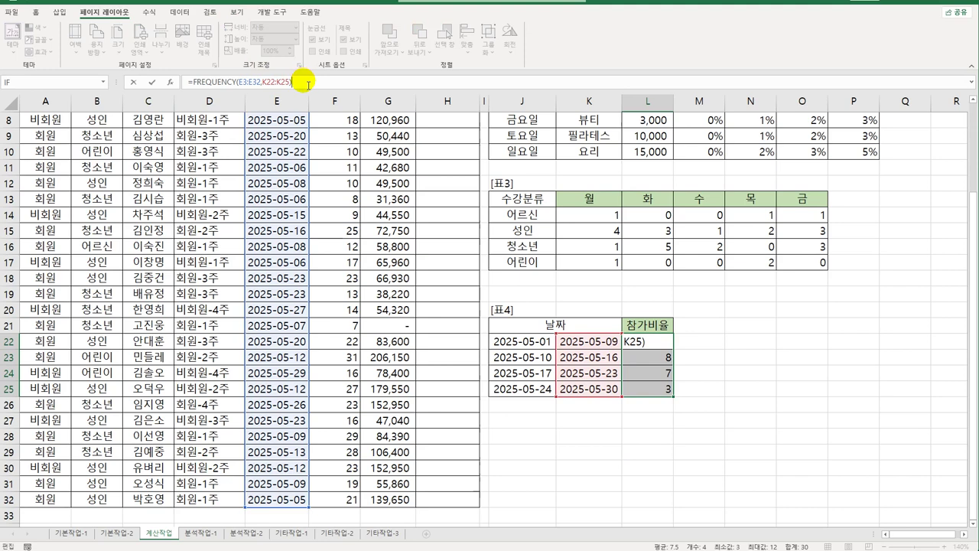
{"action": "type", "text": "/cou"}
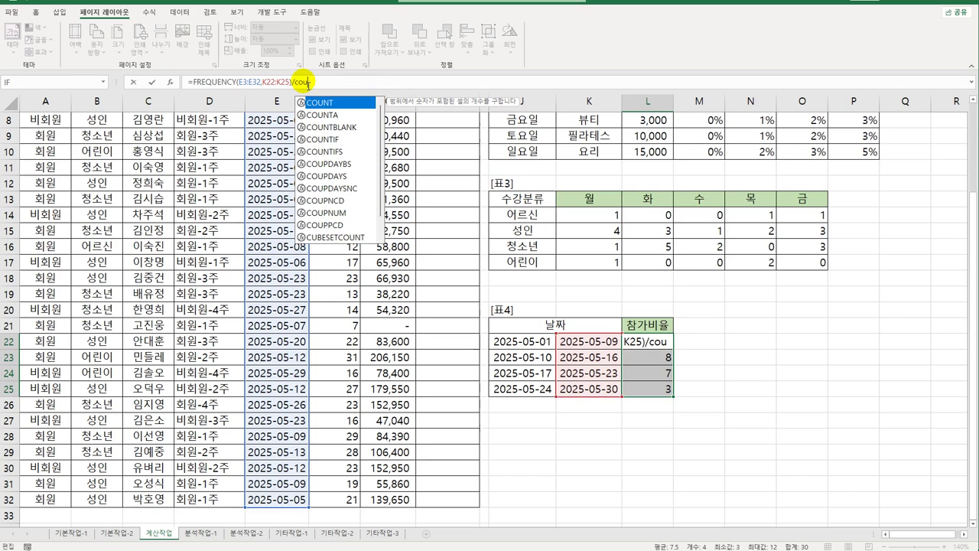
{"action": "key", "text": "Tab"}
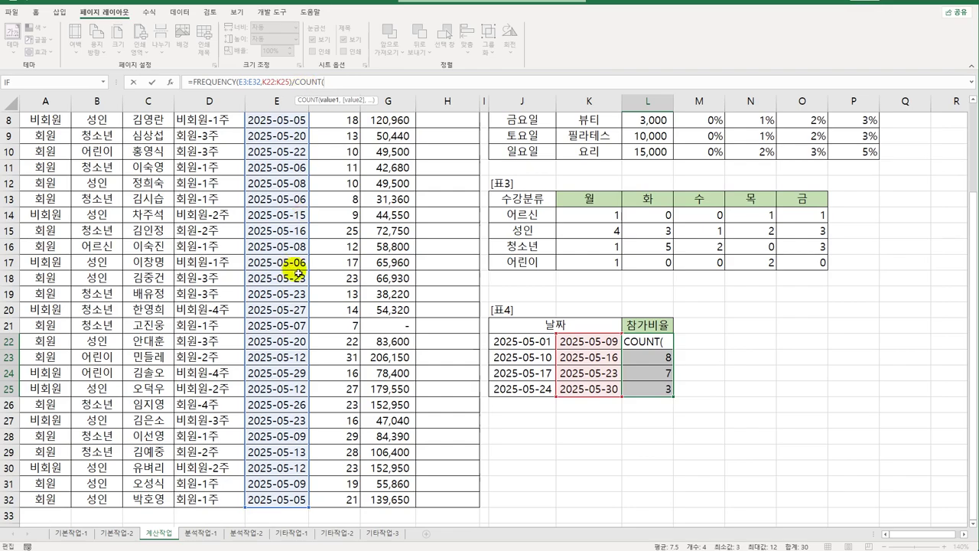
{"action": "scroll", "coordinate": [297, 273], "scroll_direction": "up", "scroll_amount": 3}
{"action": "left_click_drag", "start_coordinate": [287, 151], "coordinate": [285, 503]}
{"action": "type", "text": ")"}
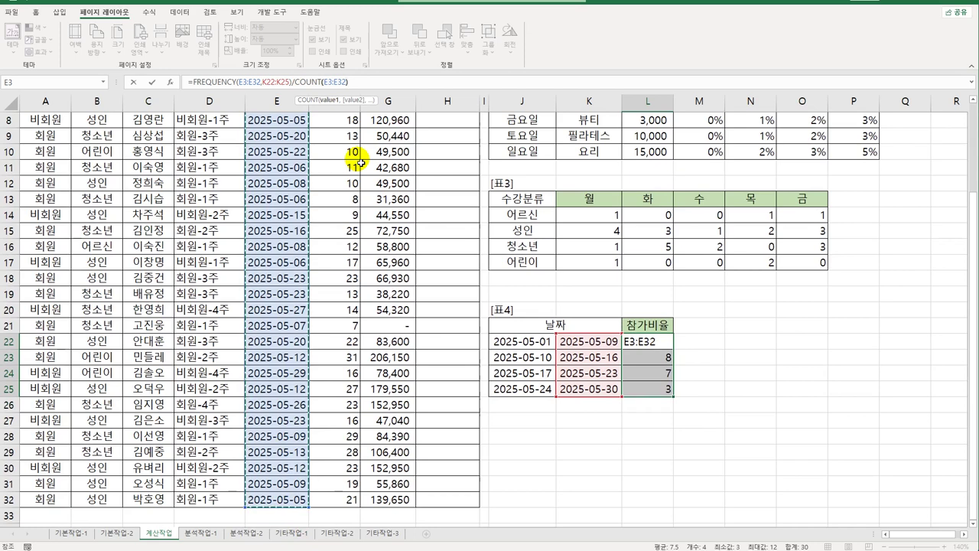
{"action": "key", "text": "ctrl+shift+Return"}
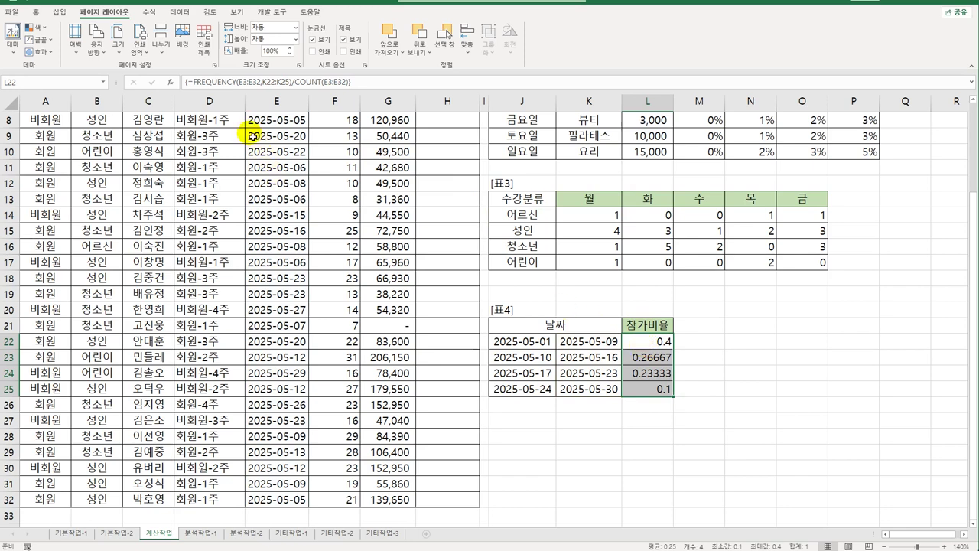
- Wrap the L22:L25 ratio formula in TEXT with the format "0.0%" and re-enter it as an array formula
{"action": "left_click", "coordinate": [193, 82]}
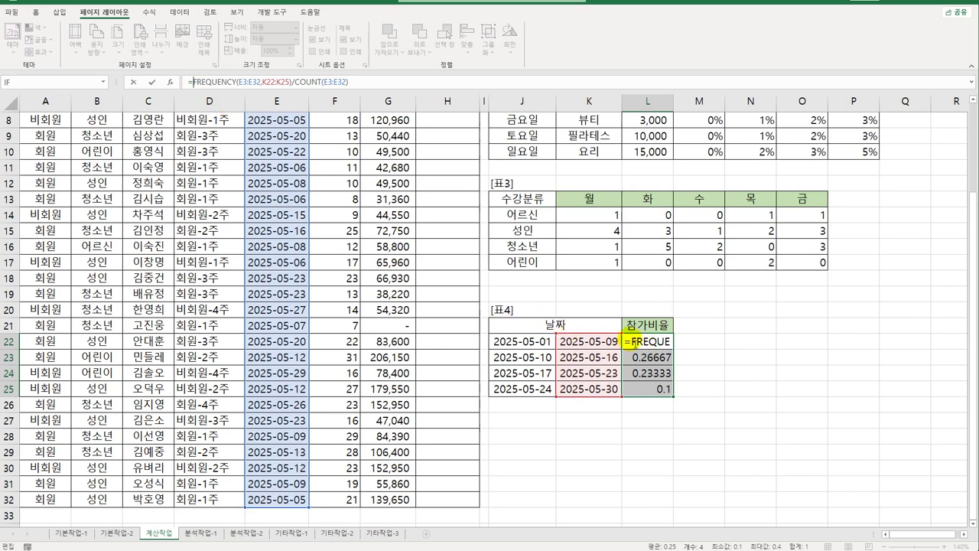
{"action": "left_click", "coordinate": [636, 341]}
{"action": "key", "text": "Home"}
{"action": "key", "text": "Right"}
{"action": "type", "text": "TEXT("}
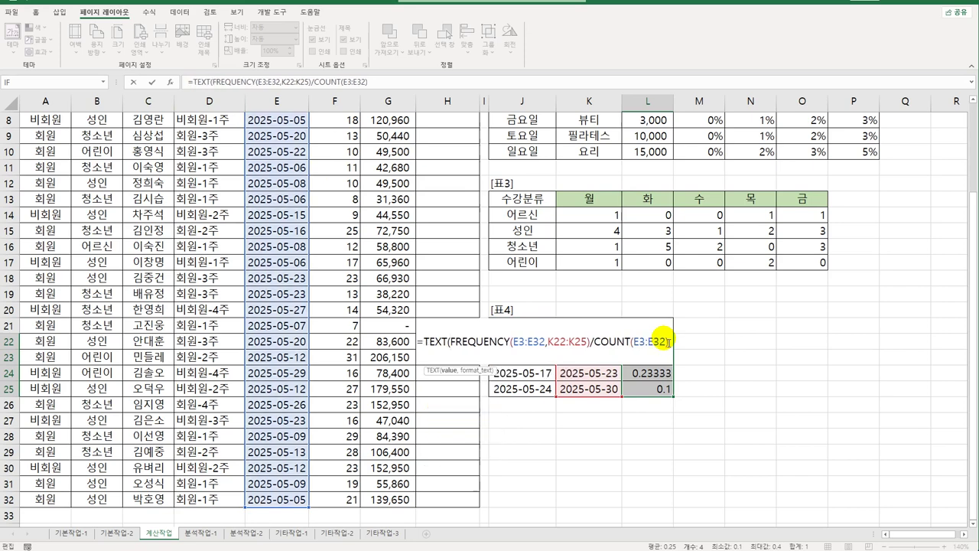
{"action": "key", "text": "End"}
{"action": "type", "text": ",\"0.0"}
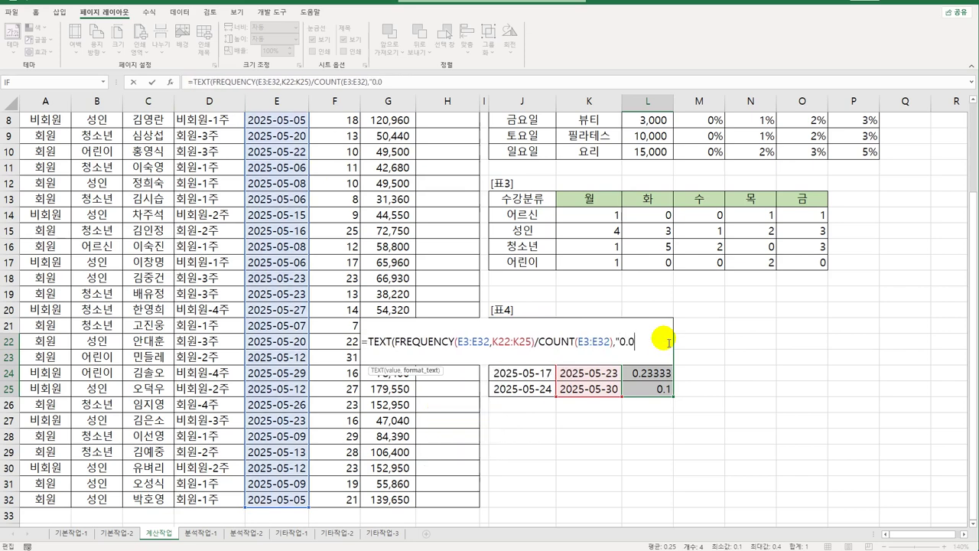
{"action": "type", "text": "%\")"}
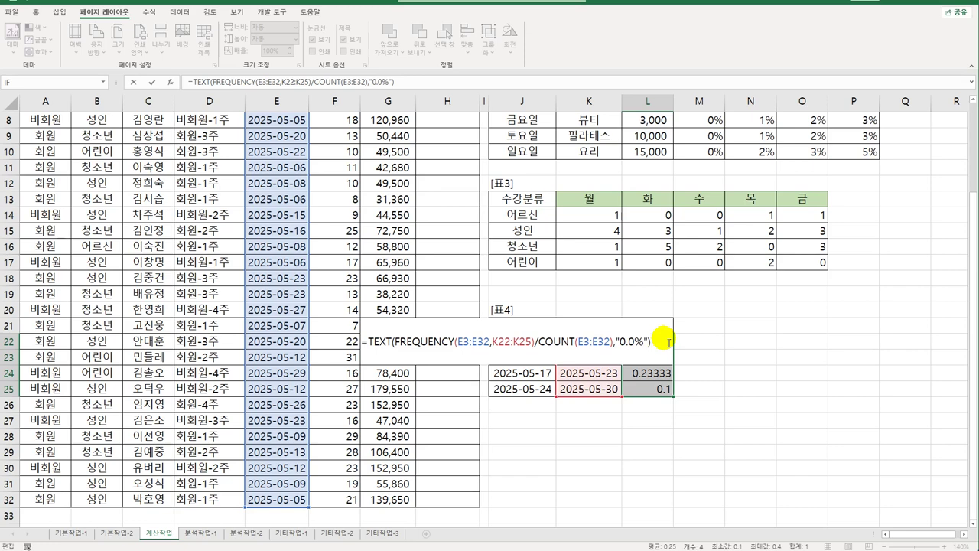
{"action": "key", "text": "ctrl+shift+Return"}
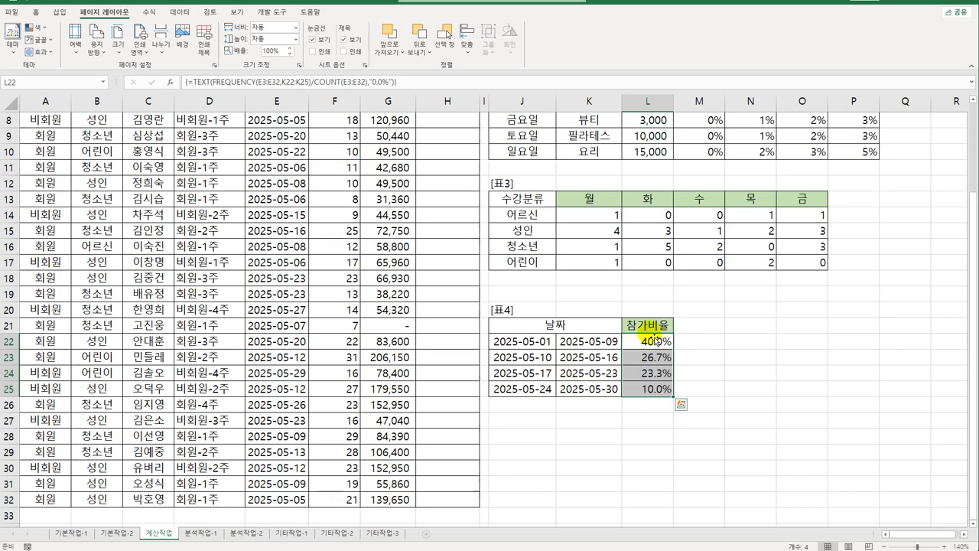
- Select 비고 cell H3, open the Visual Basic editor and insert a new module
{"action": "scroll", "coordinate": [596, 322], "scroll_direction": "up", "scroll_amount": 3}
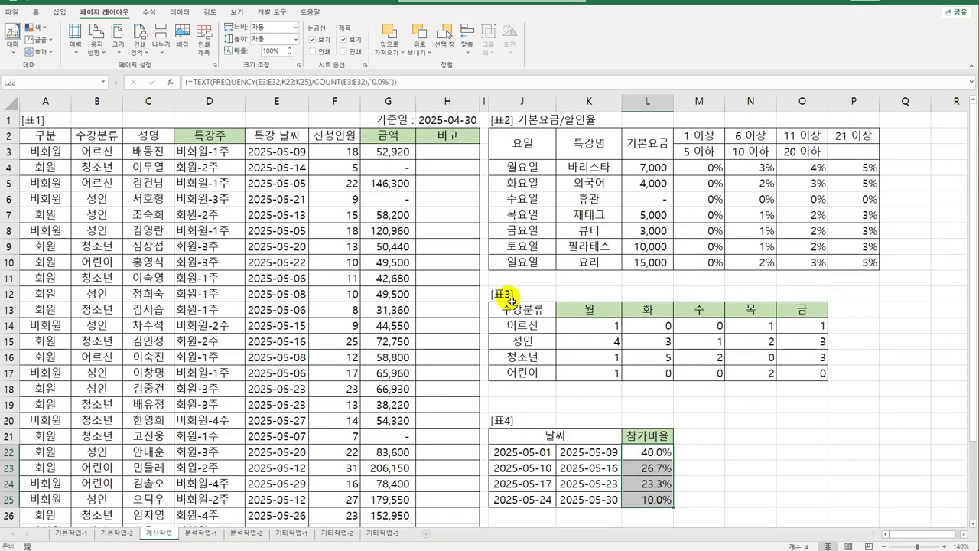
{"action": "left_click", "coordinate": [449, 153]}
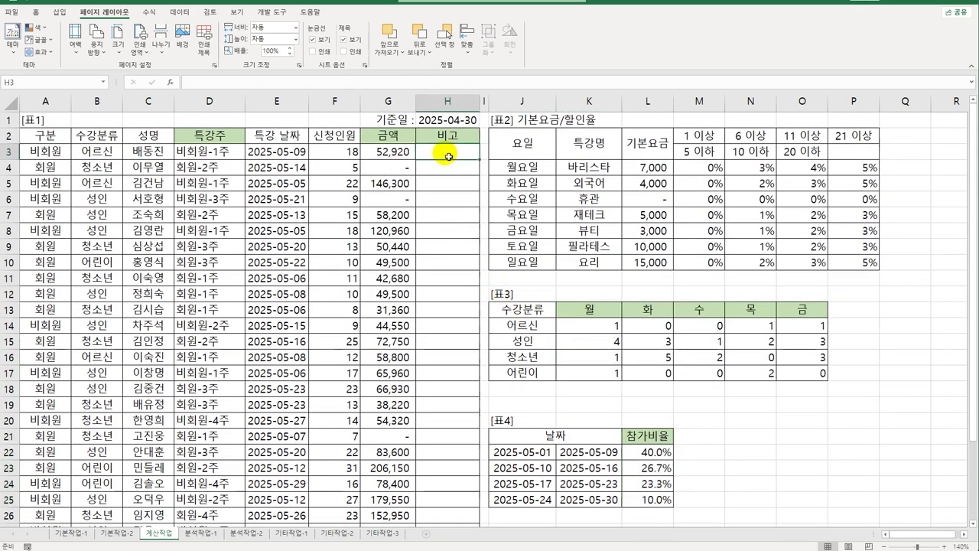
{"action": "left_click", "coordinate": [272, 12]}
{"action": "left_click", "coordinate": [12, 42]}
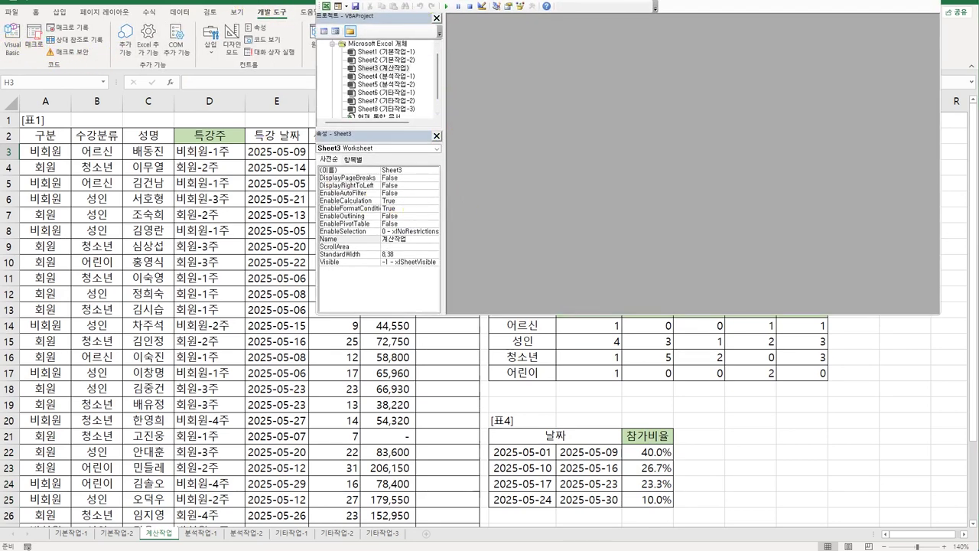
{"action": "left_click", "coordinate": [424, 5]}
{"action": "left_click", "coordinate": [448, 29]}
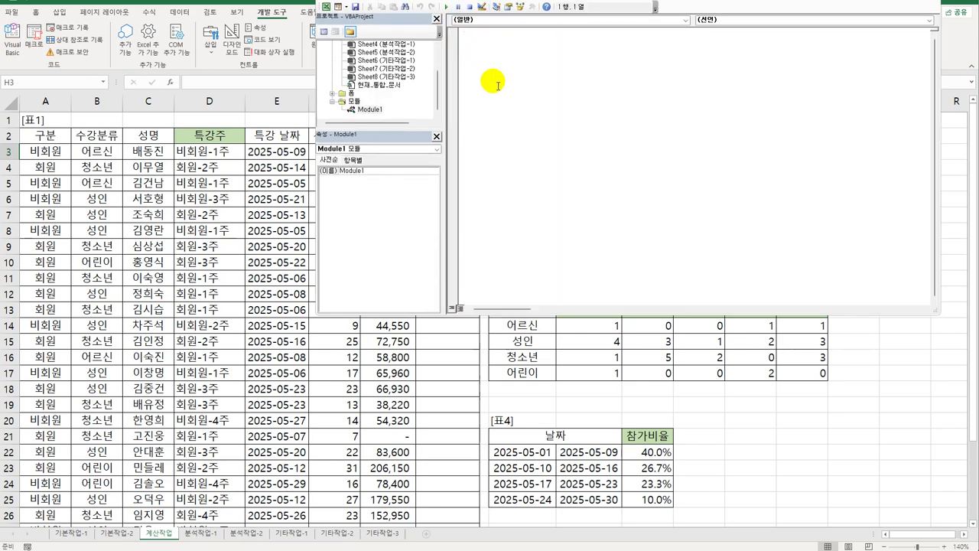
- Declare the public function fn비고 with the parameters 수강분류 and 신청인원 in the new module
{"action": "type", "text": "pub"}
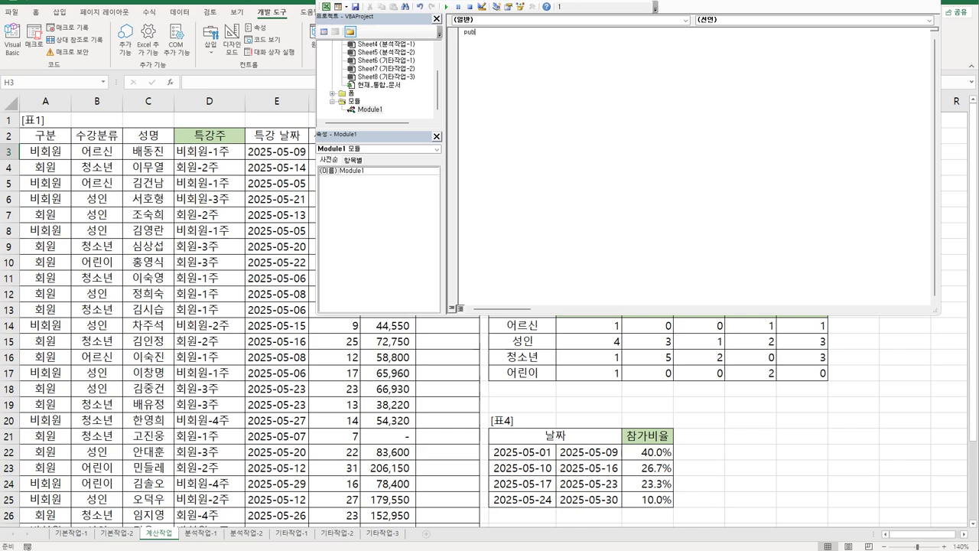
{"action": "type", "text": "lic function fn비고(수강분류, 신청"}
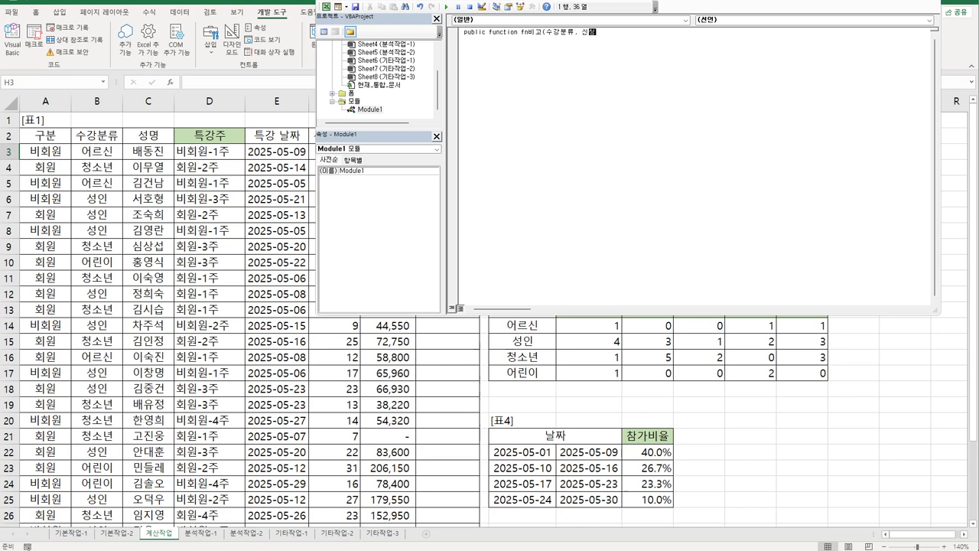
{"action": "type", "text": "인원)"}
{"action": "key", "text": "Return"}
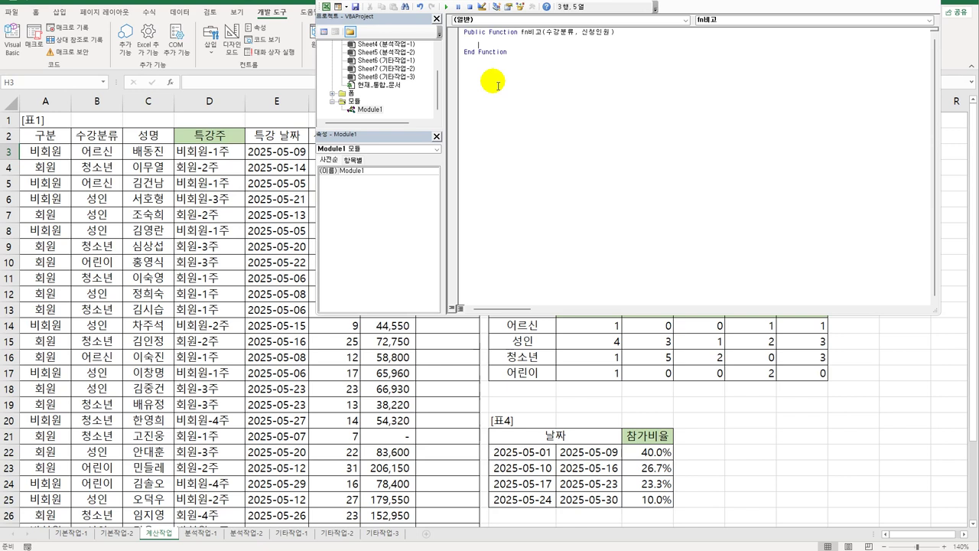
- Write fn비고's If line testing 신청인원 >= 20 And (수강분류 = "어린이" Or 수강분류 = "청소년" Or 수강분류 = "성인") Then
{"action": "type", "text": "If "}
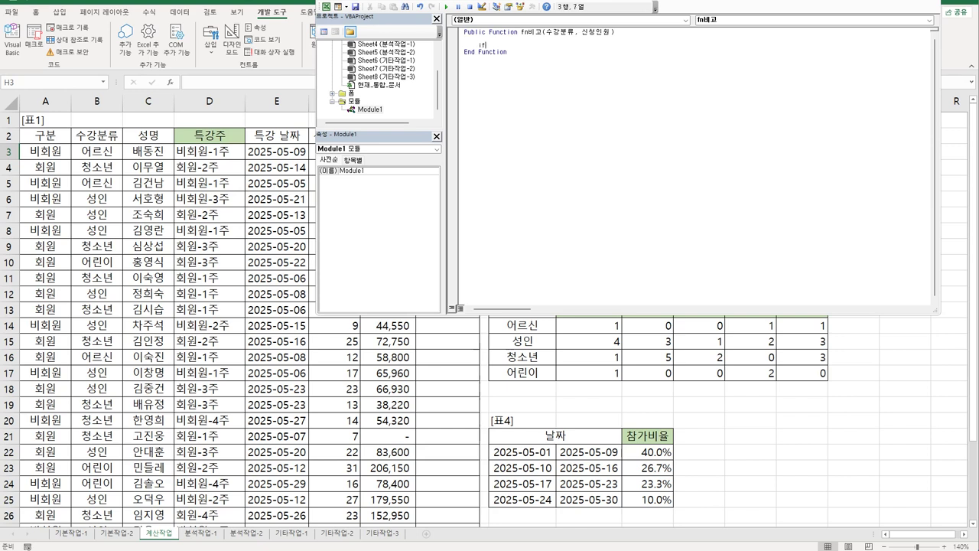
{"action": "type", "text": "ㅅ신청인원 >=20 "}
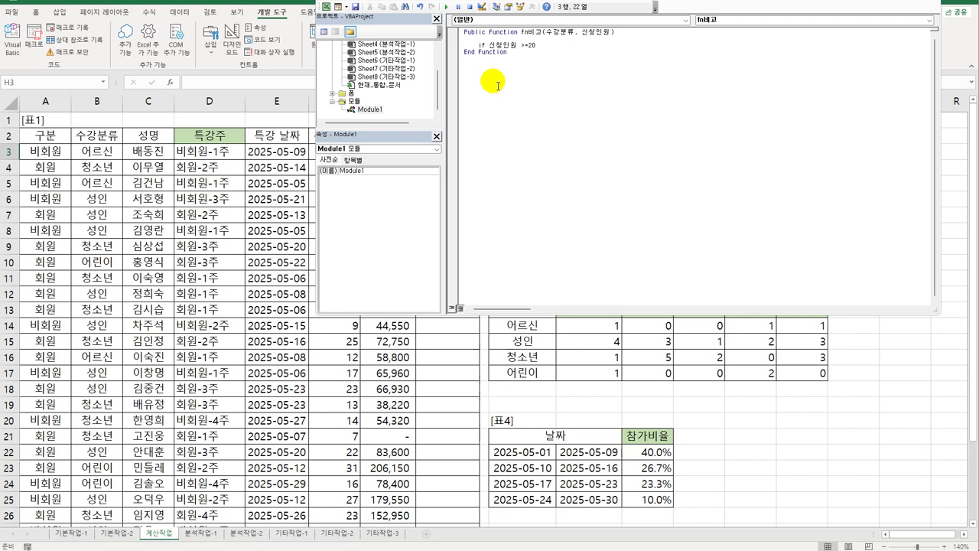
{"action": "type", "text": "and (t"}
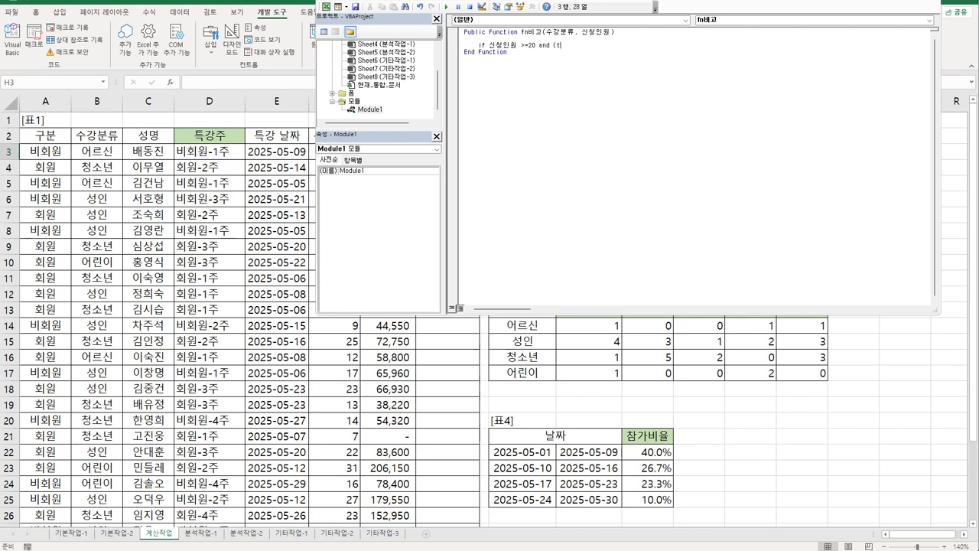
{"action": "key", "text": "BackSpace"}
{"action": "key", "text": "Hangul"}
{"action": "type", "text": "수강분류 = \"어린이\" or 수강분류 = \"청"}
{"action": "type", "text": "소"}
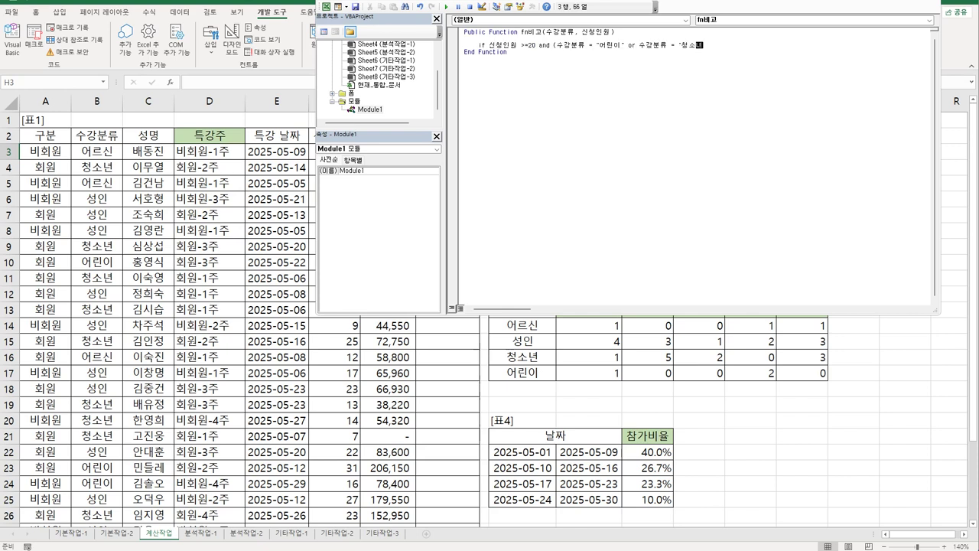
{"action": "type", "text": "년\"ㄴ"}
{"action": "type", "text": "년\" or "}
{"action": "type", "text": "수강분류 "}
{"action": "type", "text": "= \"성ㅇ"}
{"action": "type", "text": "인\""}
{"action": "type", "text": ") then"}
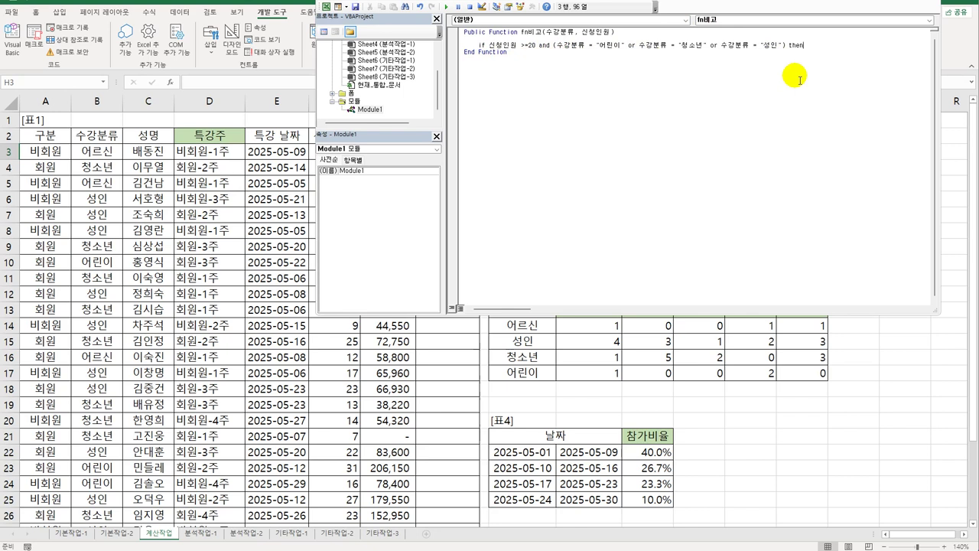
{"action": "key", "text": "Return"}
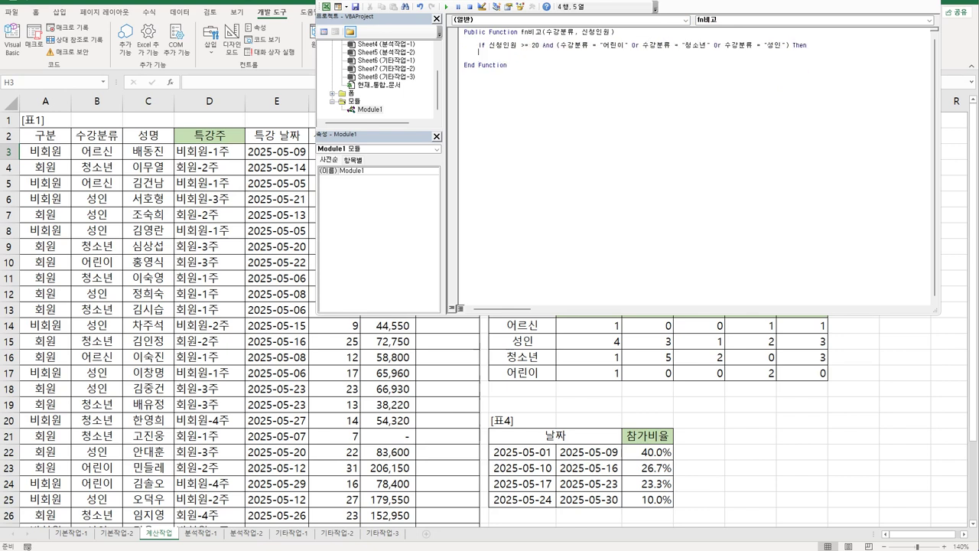
- Assign the special character "※" to fn비고 inside the If branch
{"action": "type", "text": "fn비고 = "}
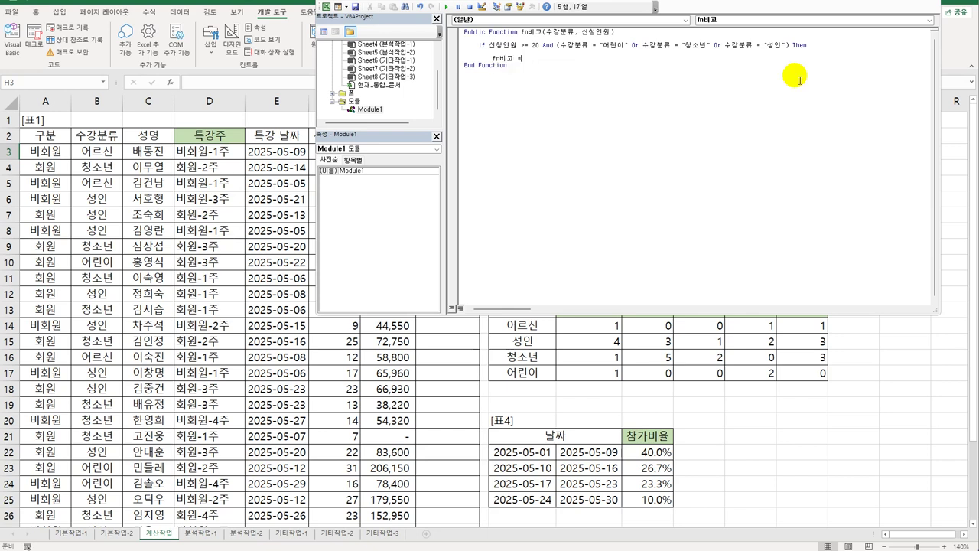
{"action": "type", "text": "\"ㅁ"}
{"action": "key", "text": "Hangul_Hanja"}
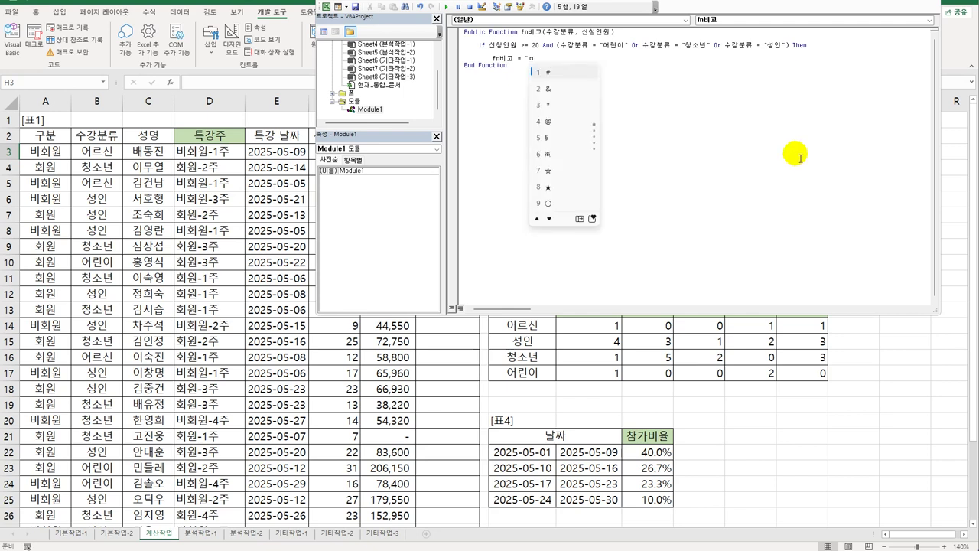
{"action": "left_click", "coordinate": [566, 158]}
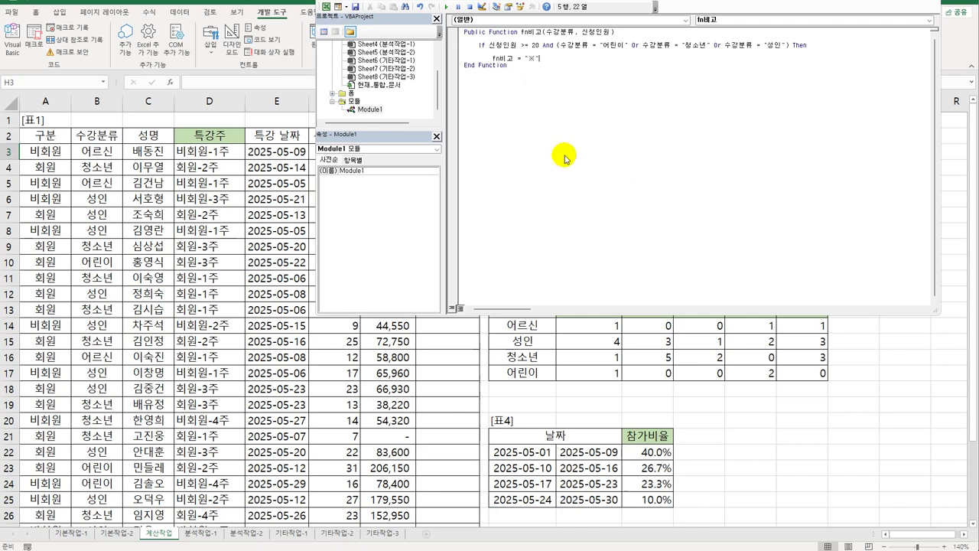
{"action": "type", "text": "\""}
- Add an Else branch with a copy of the fn비고 assignment and reduce its value to an empty string ""
{"action": "key", "text": "Return"}
{"action": "key", "text": "Return"}
{"action": "type", "text": "else"}
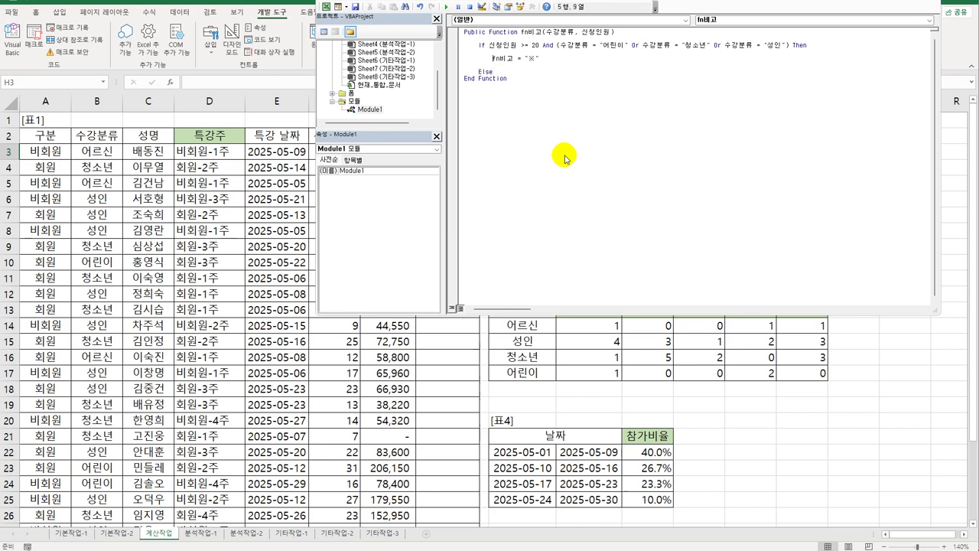
{"action": "key", "text": "shift+End"}
{"action": "key", "text": "ctrl+c"}
{"action": "key", "text": "Down"}
{"action": "key", "text": "Down"}
{"action": "key", "text": "Return"}
{"action": "key", "text": "Return"}
{"action": "key", "text": "ctrl+v"}
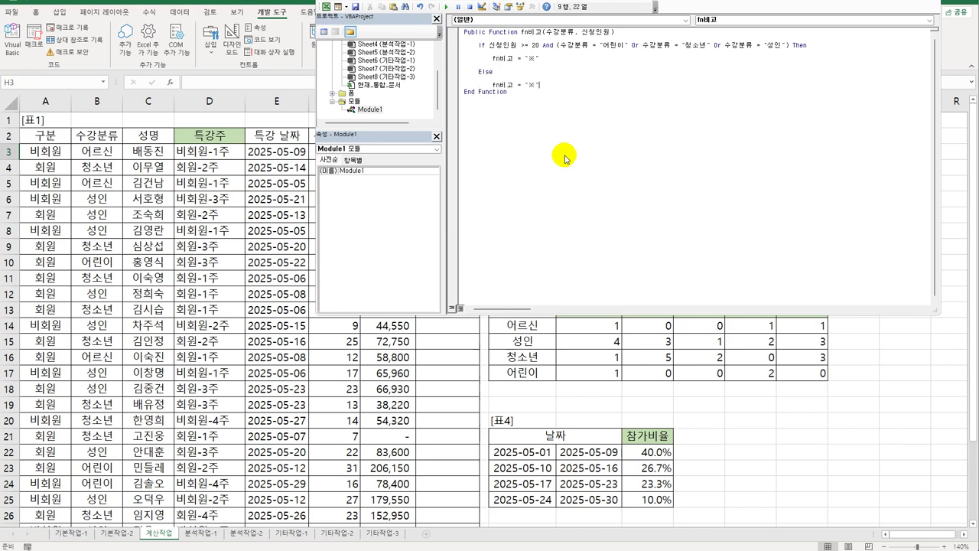
{"action": "key", "text": "Left"}
{"action": "key", "text": "shift+Left"}
{"action": "key", "text": "BackSpace"}
{"action": "key", "text": "End"}
- Close the conditional block with End If and return from the Visual Basic editor to the 계산작업 worksheet
{"action": "key", "text": "Return"}
{"action": "key", "text": "Return"}
{"action": "key", "text": "BackSpace"}
{"action": "type", "text": "end "}
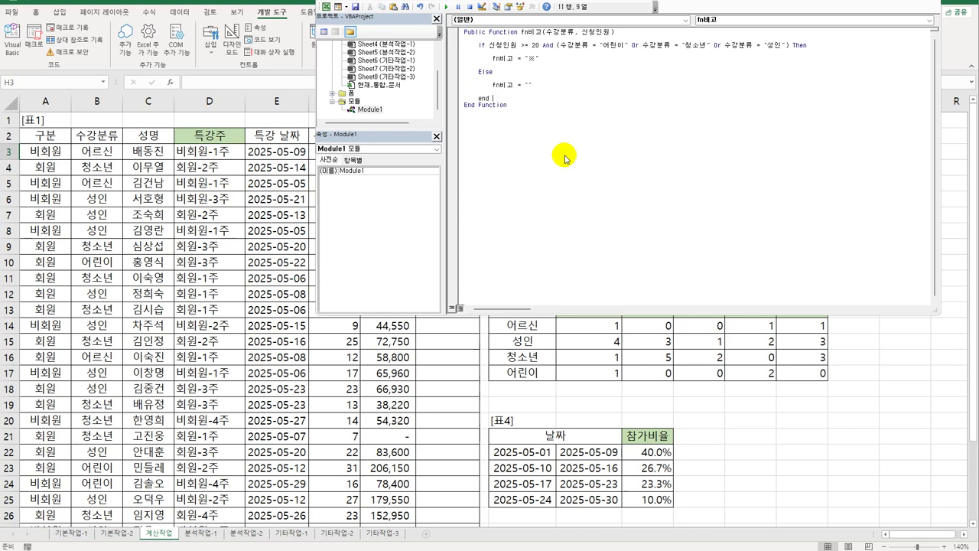
{"action": "type", "text": "if"}
{"action": "key", "text": "Return"}
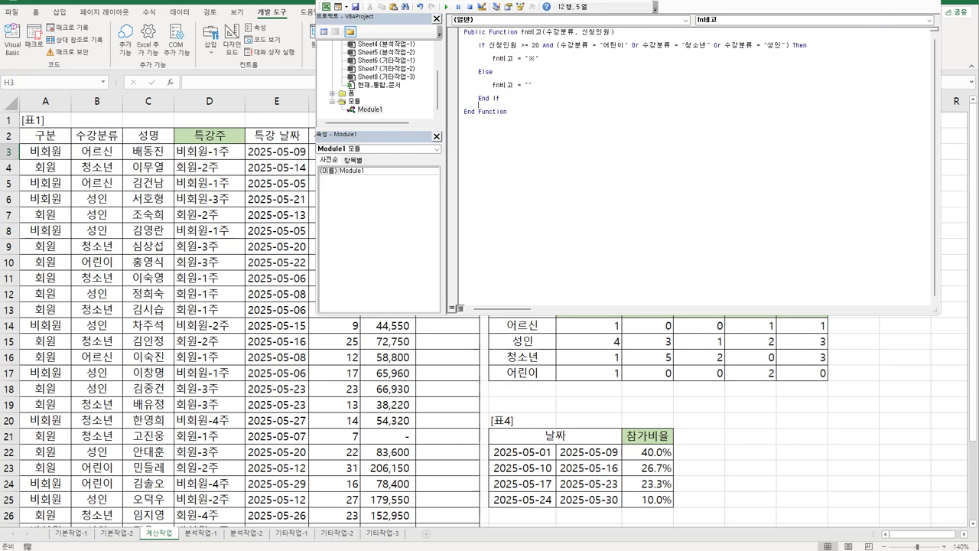
{"action": "key", "text": "alt+F11"}
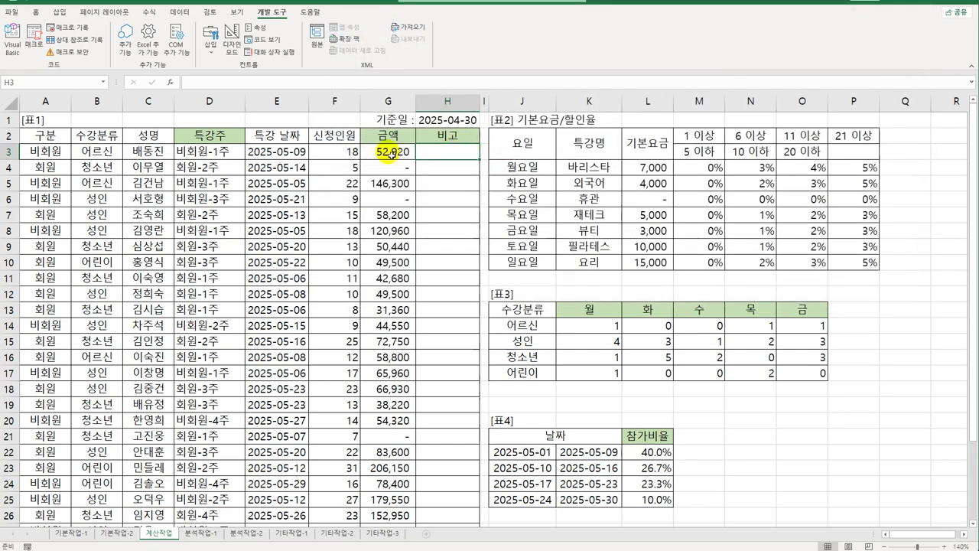
- Enter the user-defined function fn비고 in cell H3, with B3 as 수강분류 and F3 as 신청인원
{"action": "left_click", "coordinate": [170, 81]}
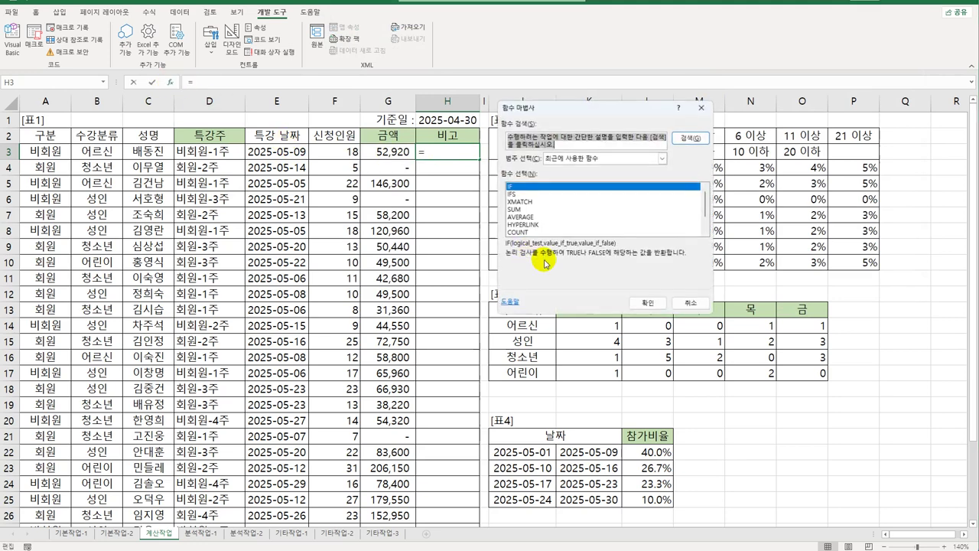
{"action": "left_click", "coordinate": [577, 158]}
{"action": "left_click", "coordinate": [582, 254]}
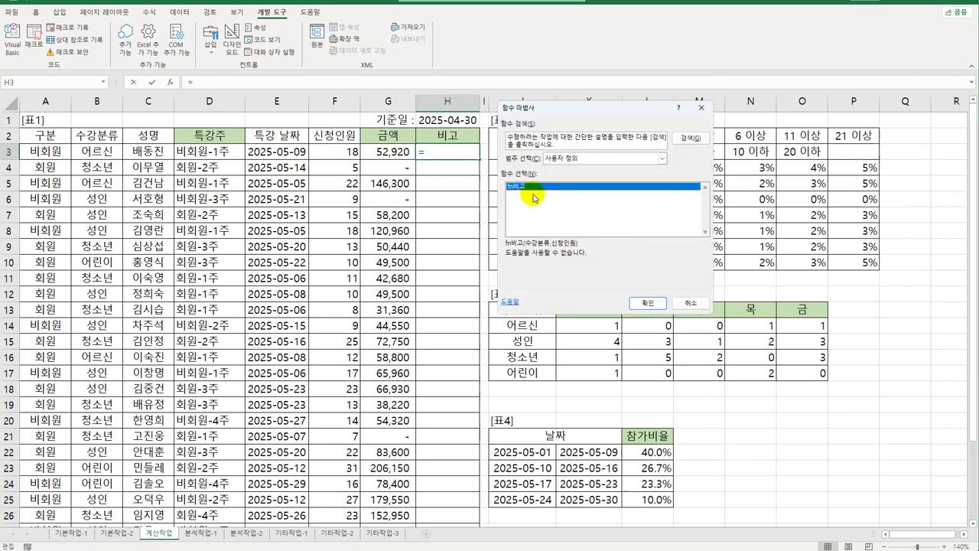
{"action": "left_click", "coordinate": [639, 304]}
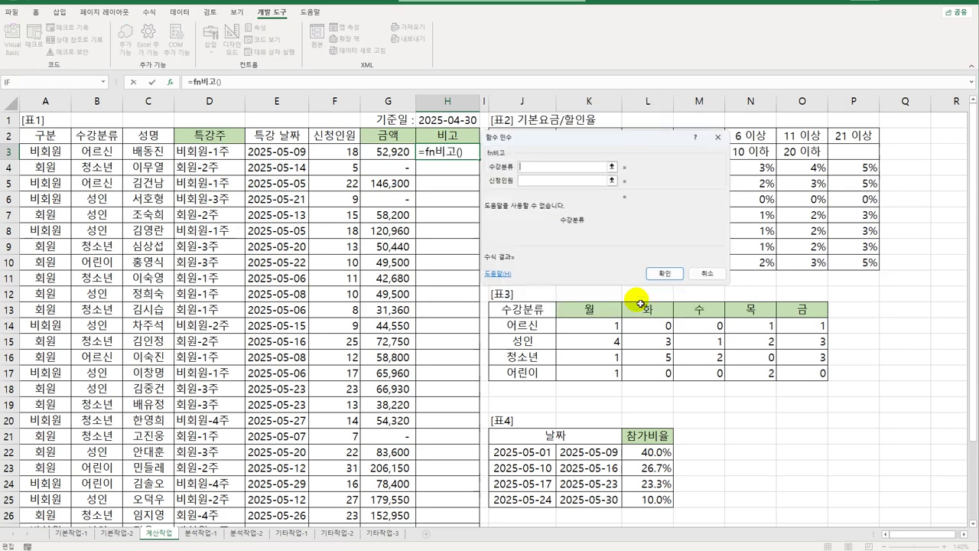
{"action": "left_click", "coordinate": [113, 153]}
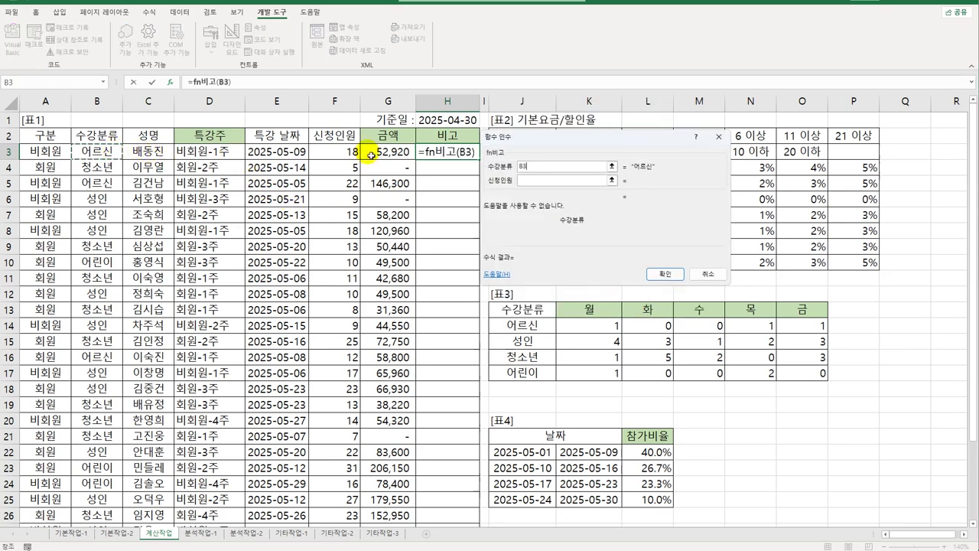
{"action": "left_click", "coordinate": [527, 182]}
{"action": "left_click", "coordinate": [338, 148]}
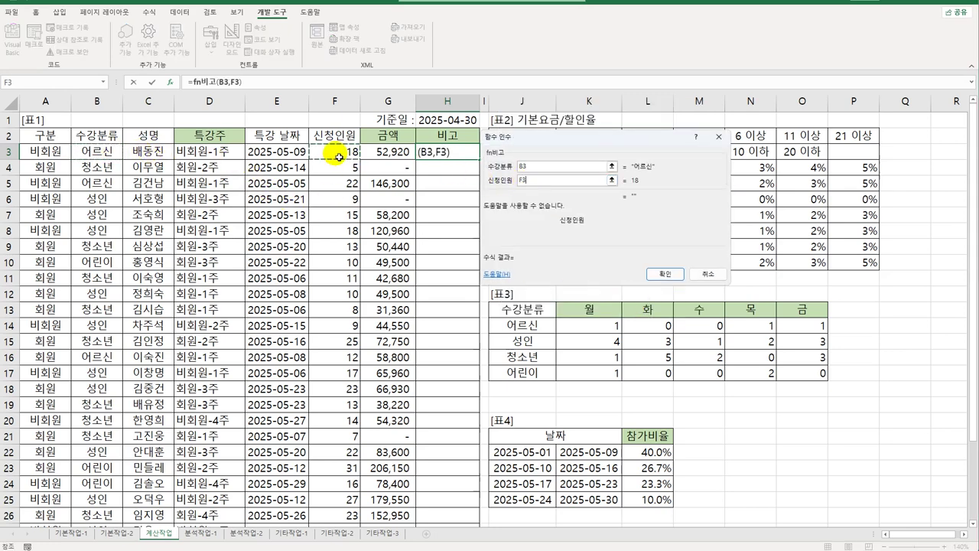
{"action": "left_click", "coordinate": [665, 274]}
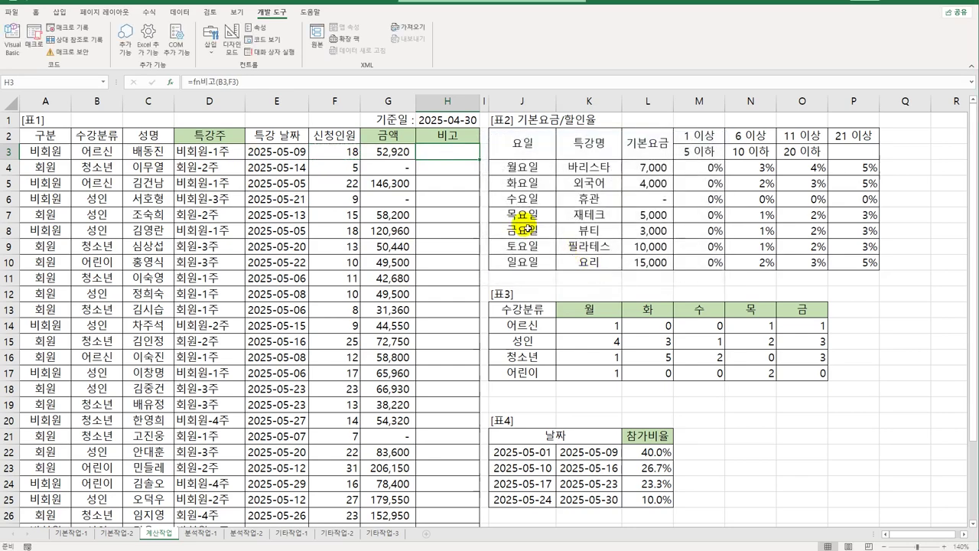
- Fill the fn비고 formula from H3 down the whole 비고 column of 표1
{"action": "double_click", "coordinate": [480, 160]}
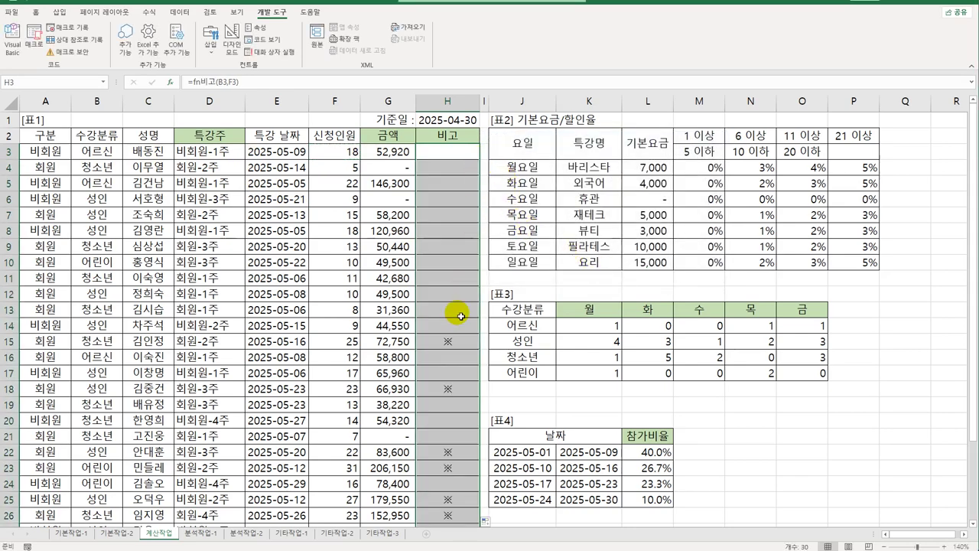
{"action": "scroll", "coordinate": [451, 310], "scroll_direction": "down", "scroll_amount": 3}
{"action": "scroll", "coordinate": [451, 309], "scroll_direction": "up", "scroll_amount": 3}
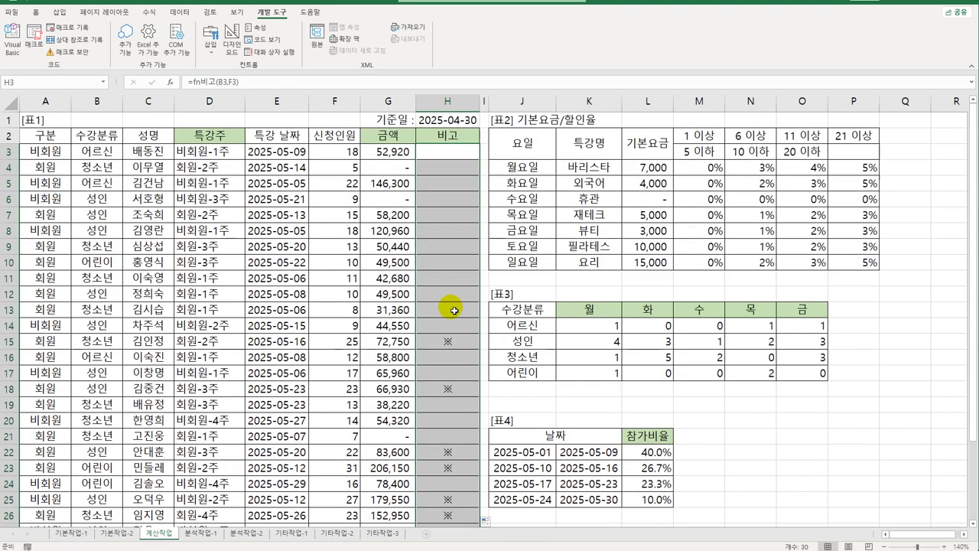
{"action": "left_click", "coordinate": [450, 342]}
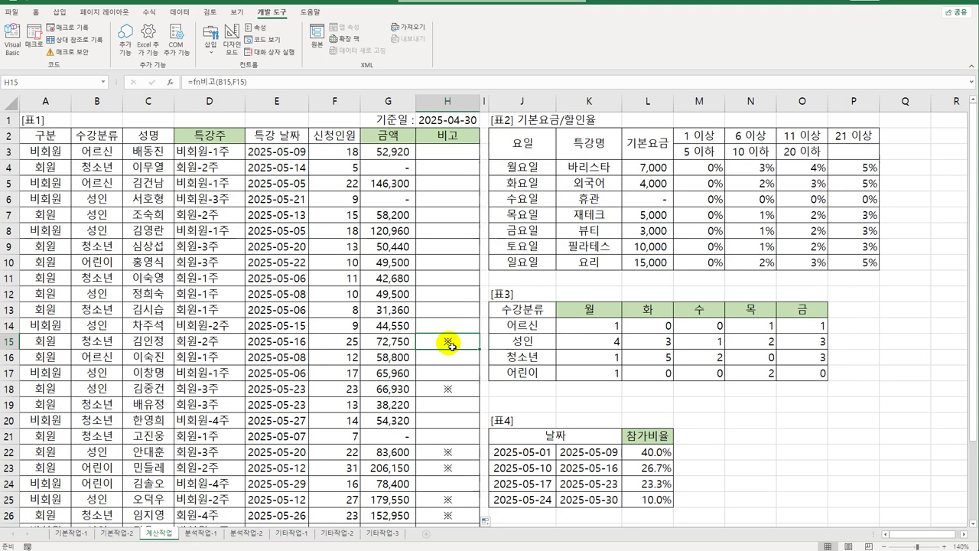
- Start a PivotTable at cell B2 of the 분석작업-1 sheet, using an external data source
{"action": "left_click", "coordinate": [200, 533]}
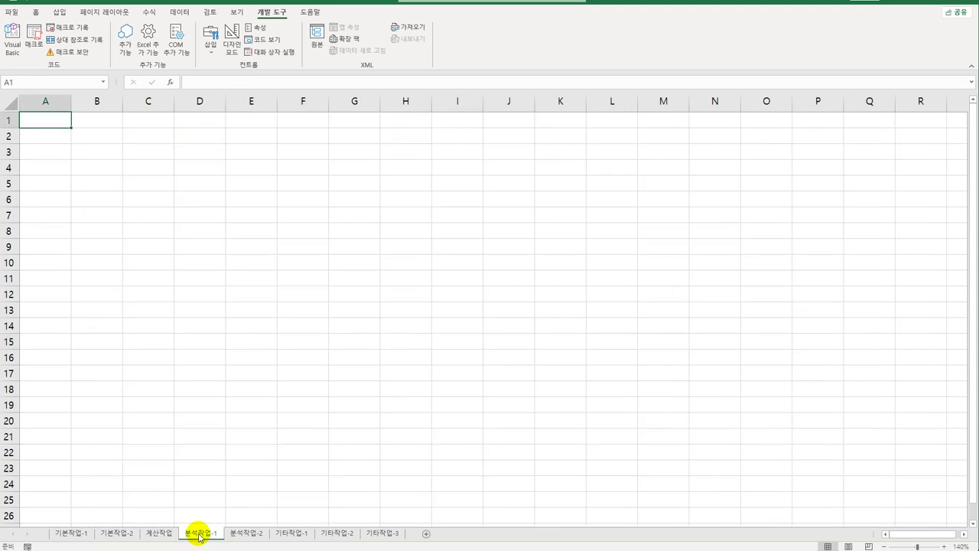
{"action": "left_click", "coordinate": [82, 142]}
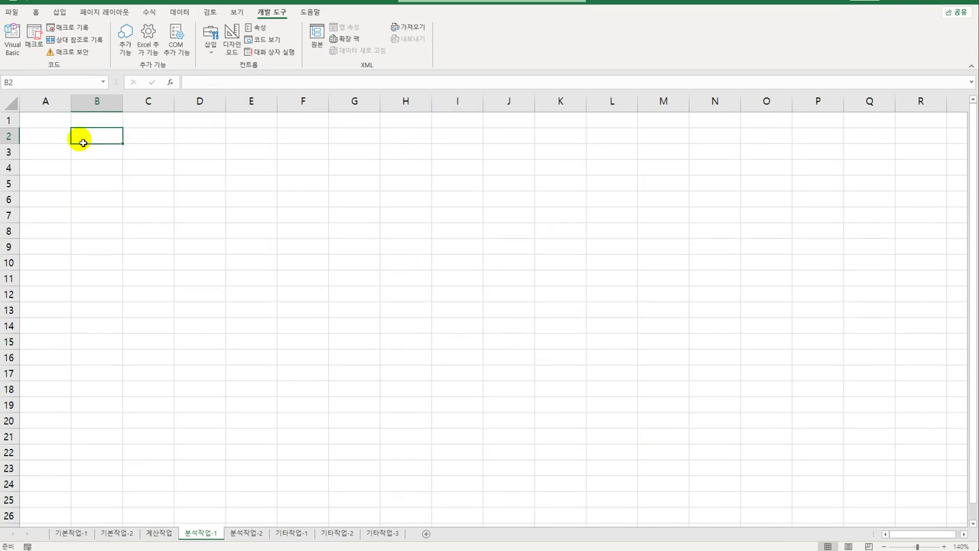
{"action": "left_click", "coordinate": [59, 13]}
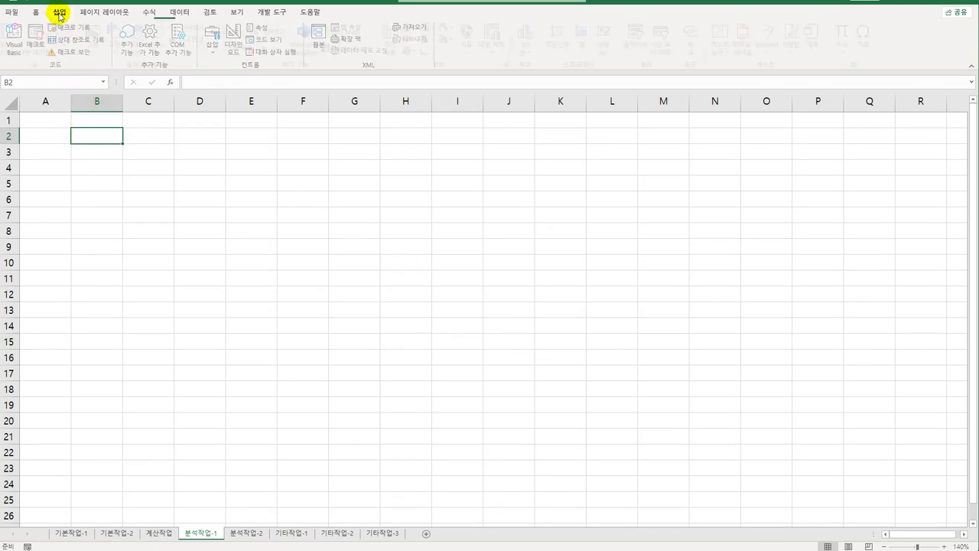
{"action": "left_click", "coordinate": [12, 38]}
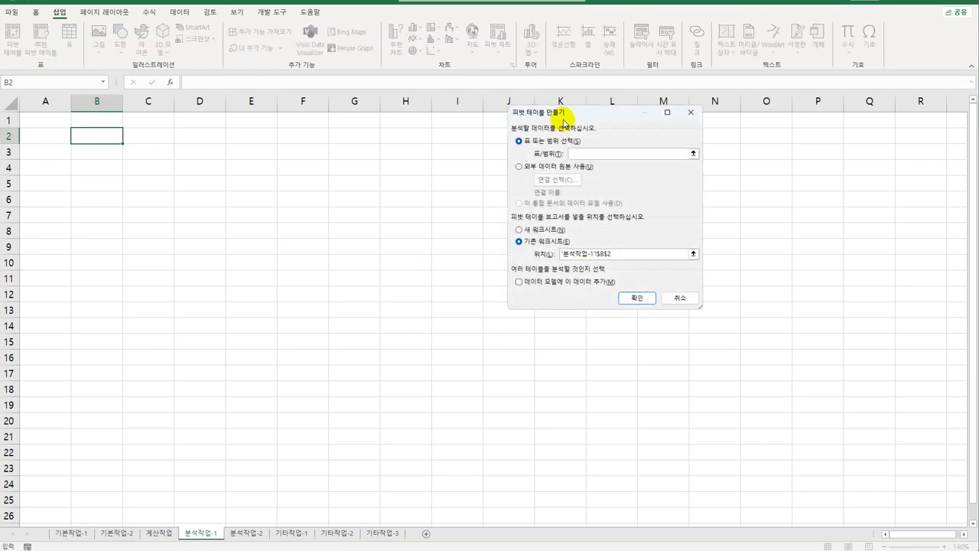
{"action": "left_click_drag", "start_coordinate": [559, 113], "coordinate": [417, 181]}
{"action": "left_click", "coordinate": [387, 236]}
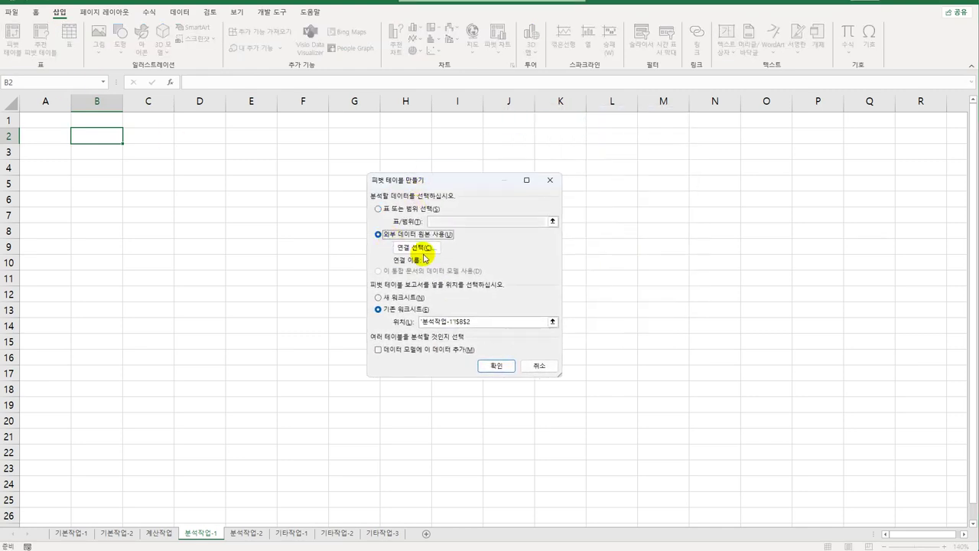
- Choose the 특강 file in C:\컴활1급(상시)\스프레드시트\상시공략문제 as the PivotTable's data connection
{"action": "left_click", "coordinate": [428, 249]}
{"action": "left_click", "coordinate": [370, 389]}
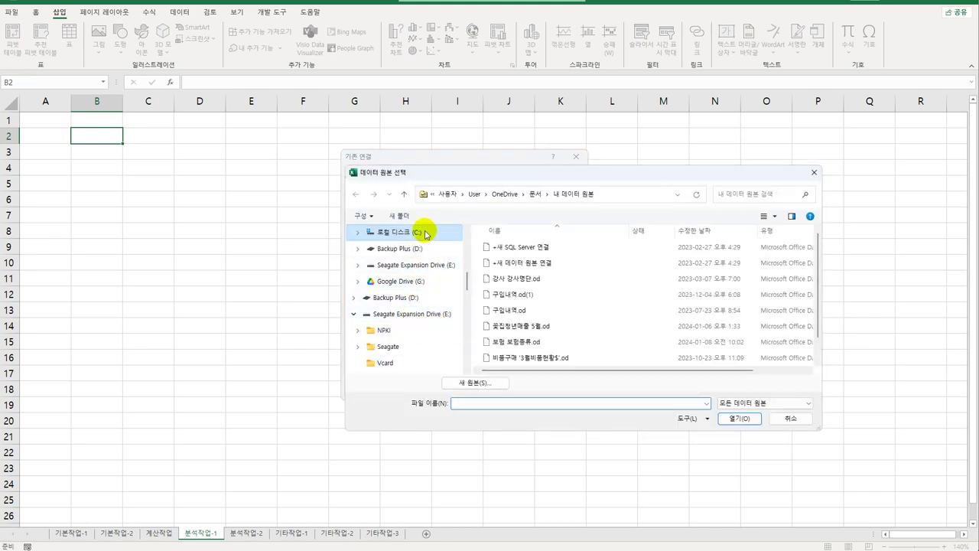
{"action": "left_click", "coordinate": [425, 230]}
{"action": "scroll", "coordinate": [691, 299], "scroll_direction": "down", "scroll_amount": 1}
{"action": "double_click", "coordinate": [570, 356]}
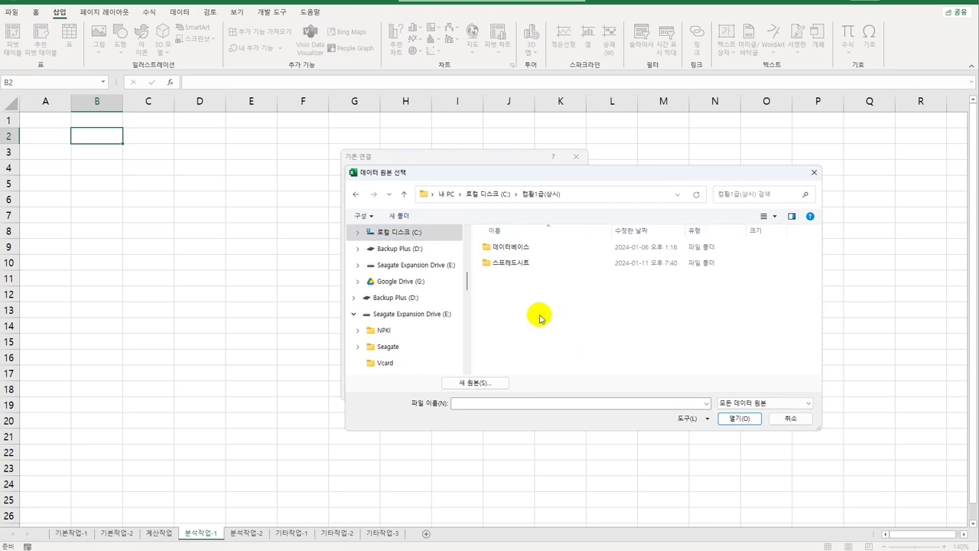
{"action": "double_click", "coordinate": [527, 260]}
{"action": "left_click", "coordinate": [523, 264]}
{"action": "double_click", "coordinate": [523, 264]}
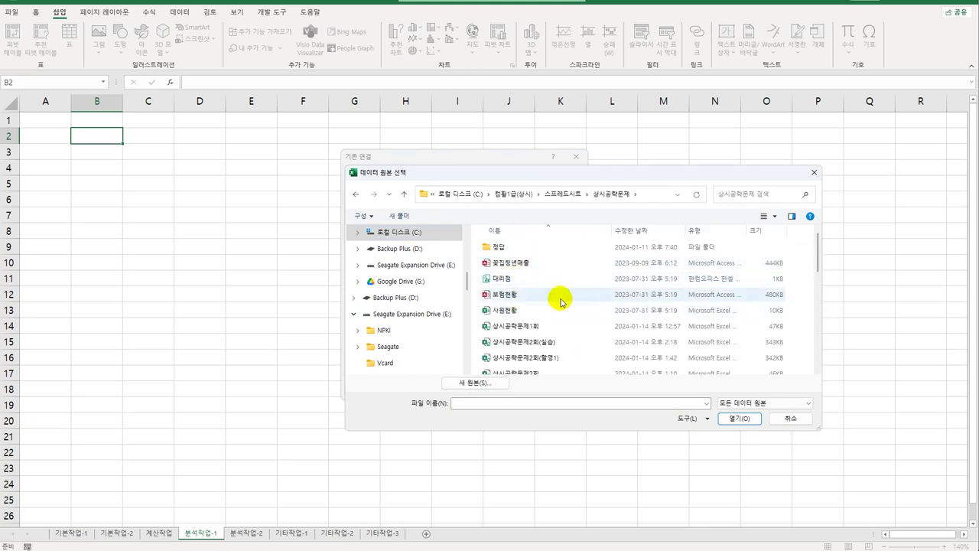
{"action": "scroll", "coordinate": [554, 310], "scroll_direction": "down", "scroll_amount": 6}
{"action": "double_click", "coordinate": [516, 335]}
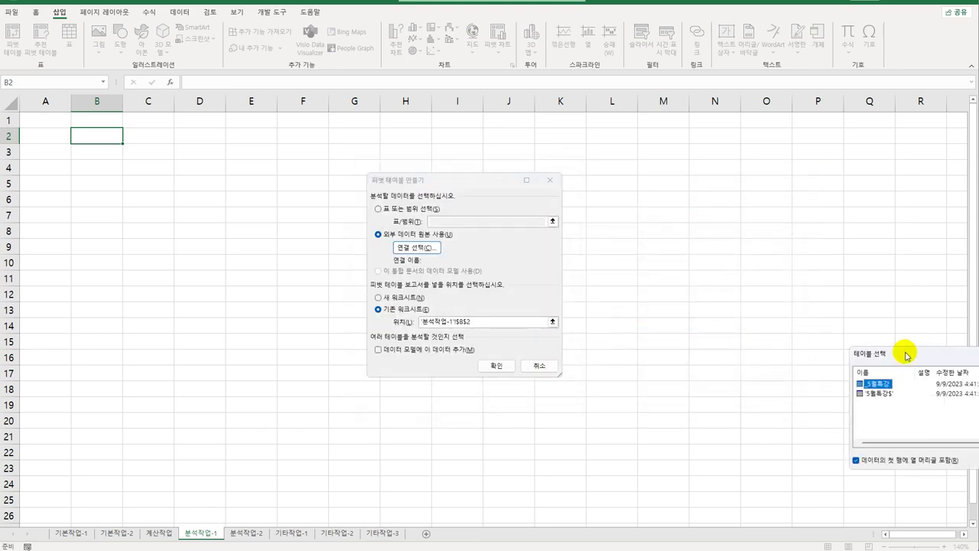
- Select the '5월특강$' table as the source and create the PivotTable on the existing worksheet
{"action": "left_click_drag", "start_coordinate": [909, 356], "coordinate": [586, 223]}
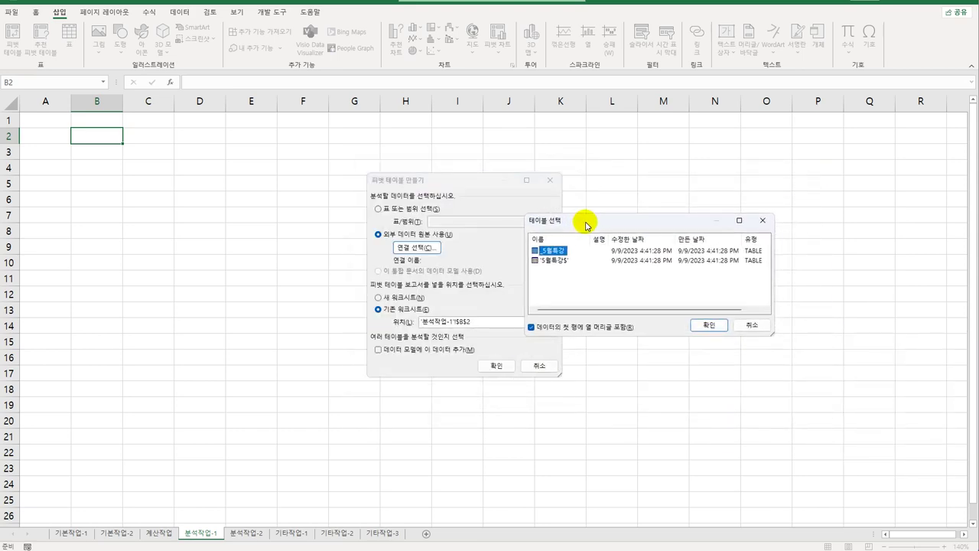
{"action": "left_click", "coordinate": [566, 260]}
{"action": "left_click", "coordinate": [708, 324]}
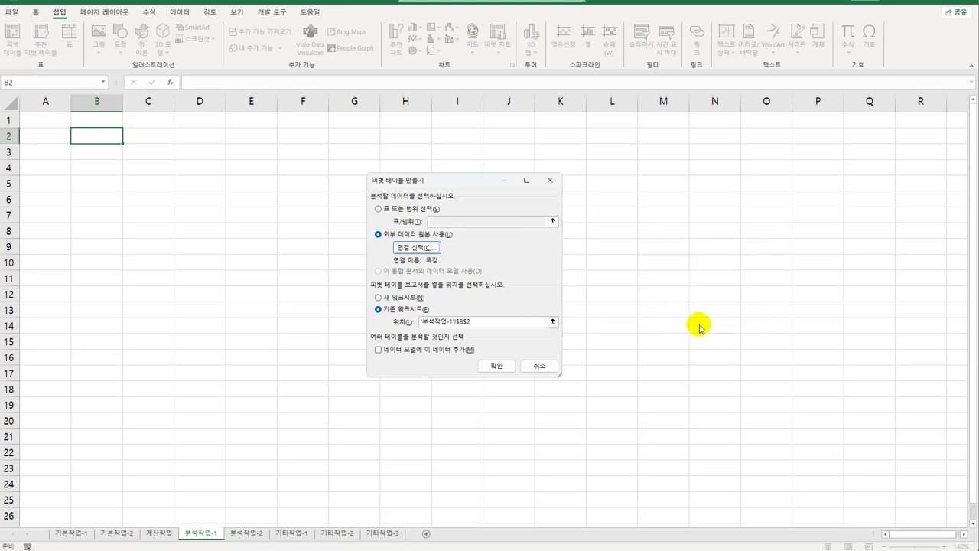
{"action": "left_click", "coordinate": [495, 368]}
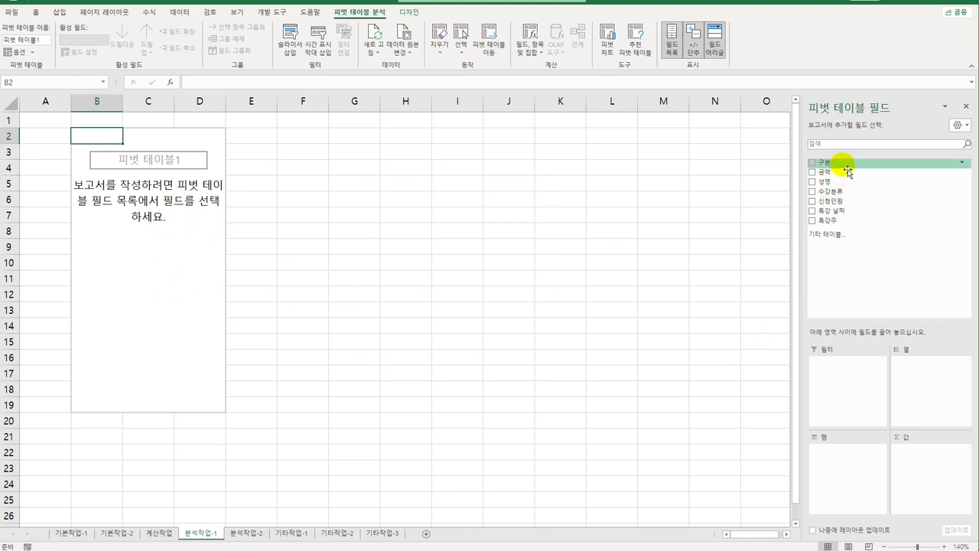
- Lay out the PivotTable with 구분 in columns, 수강분류 in rows, and 금액 and 신청인원 as values
{"action": "left_click_drag", "start_coordinate": [842, 163], "coordinate": [923, 386]}
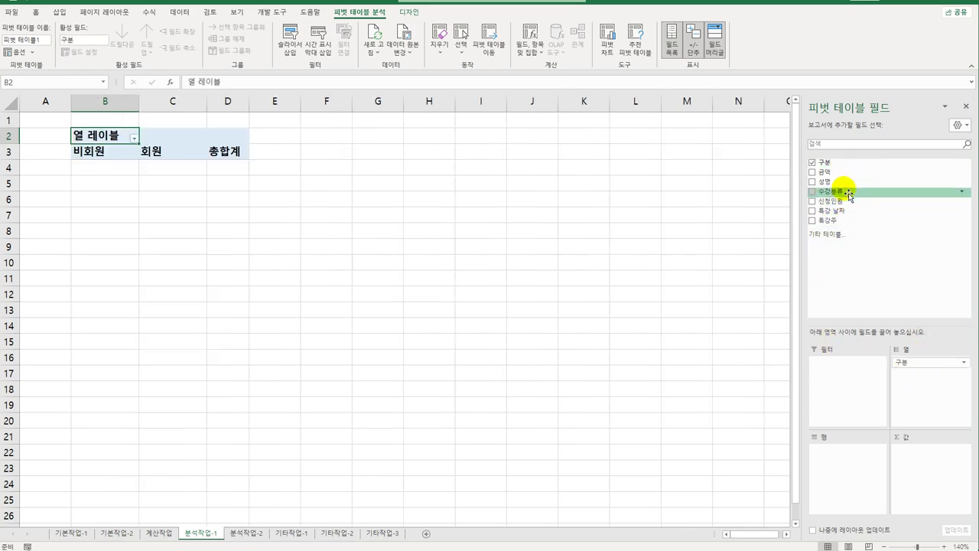
{"action": "left_click_drag", "start_coordinate": [849, 193], "coordinate": [858, 495]}
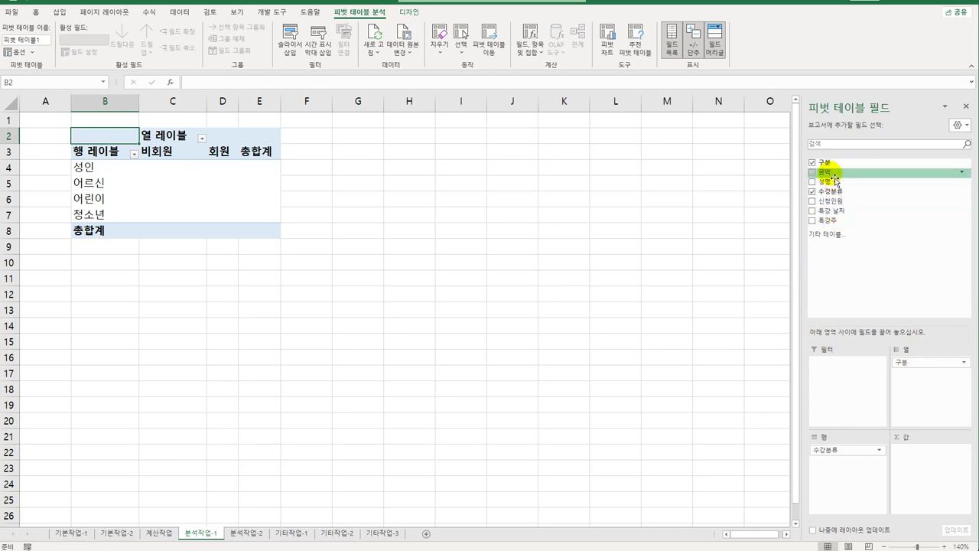
{"action": "left_click_drag", "start_coordinate": [835, 179], "coordinate": [947, 476]}
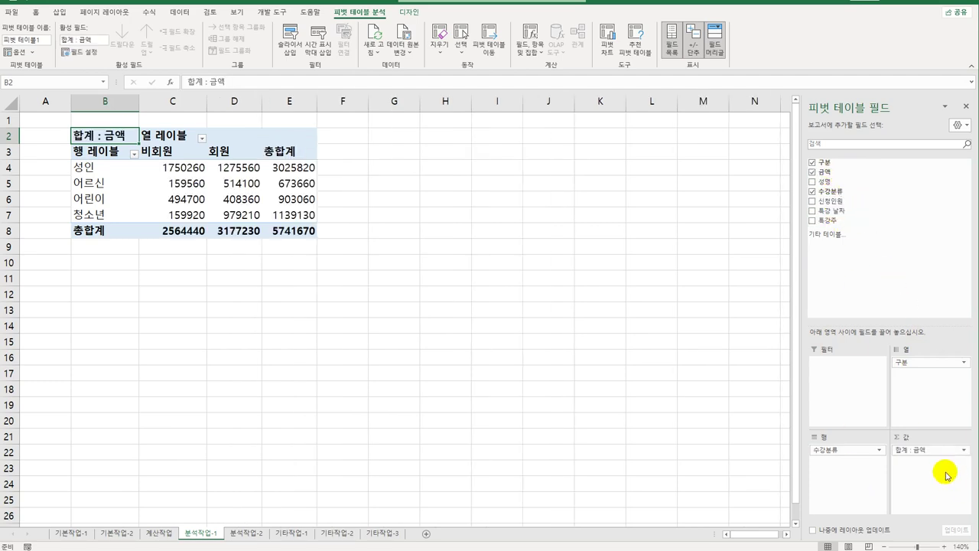
{"action": "left_click_drag", "start_coordinate": [851, 199], "coordinate": [920, 479]}
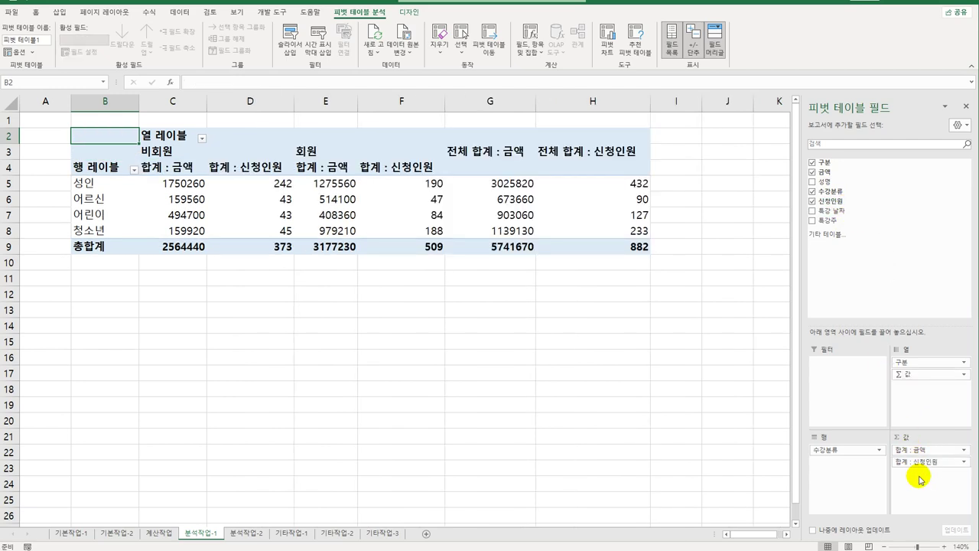
- Change the PivotTable's report layout to outline form (개요 형식으로 표시)
{"action": "left_click", "coordinate": [411, 13]}
{"action": "left_click", "coordinate": [69, 49]}
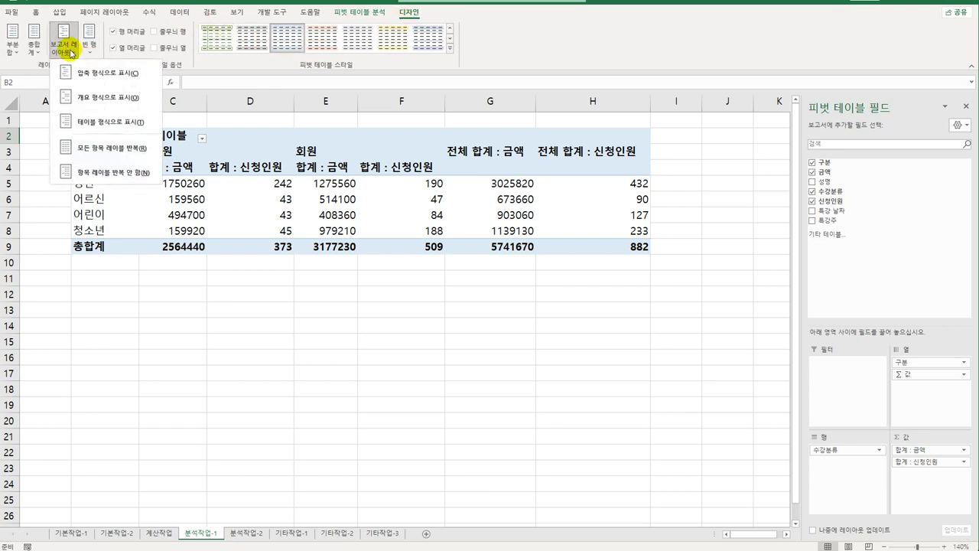
{"action": "left_click", "coordinate": [97, 98]}
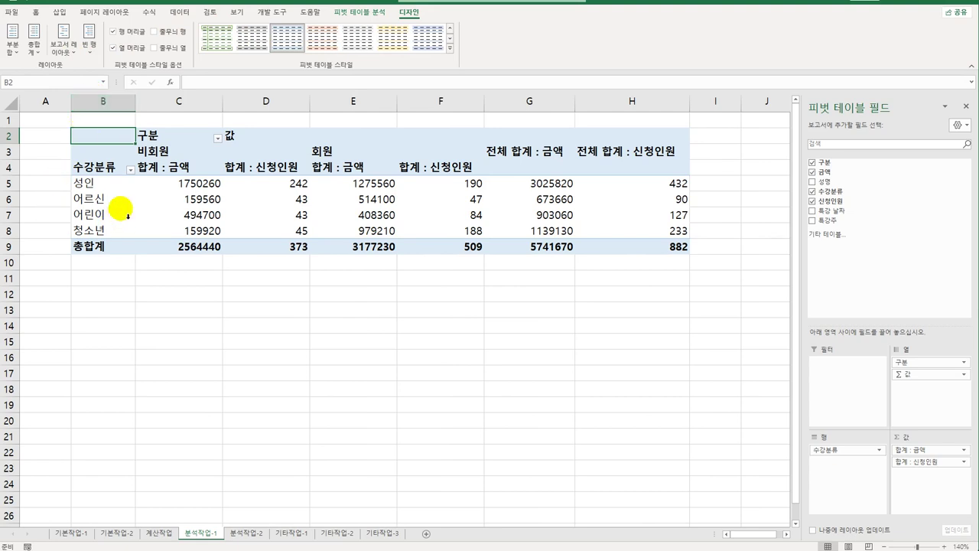
- Group the 수강분류 row items into two groups: 성인 with 어르신, and 어린이 with 청소년
{"action": "left_click_drag", "start_coordinate": [94, 184], "coordinate": [100, 201]}
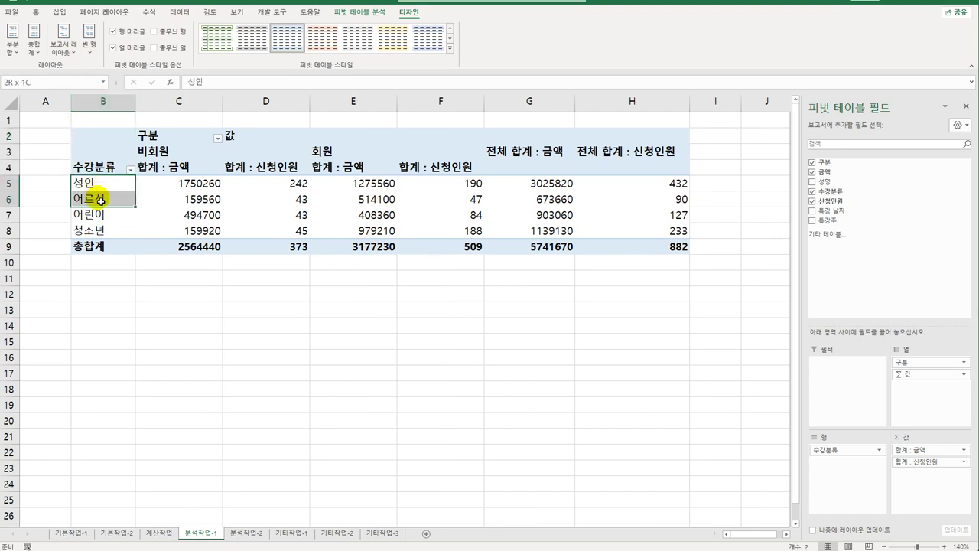
{"action": "right_click", "coordinate": [100, 201]}
{"action": "left_click", "coordinate": [157, 310]}
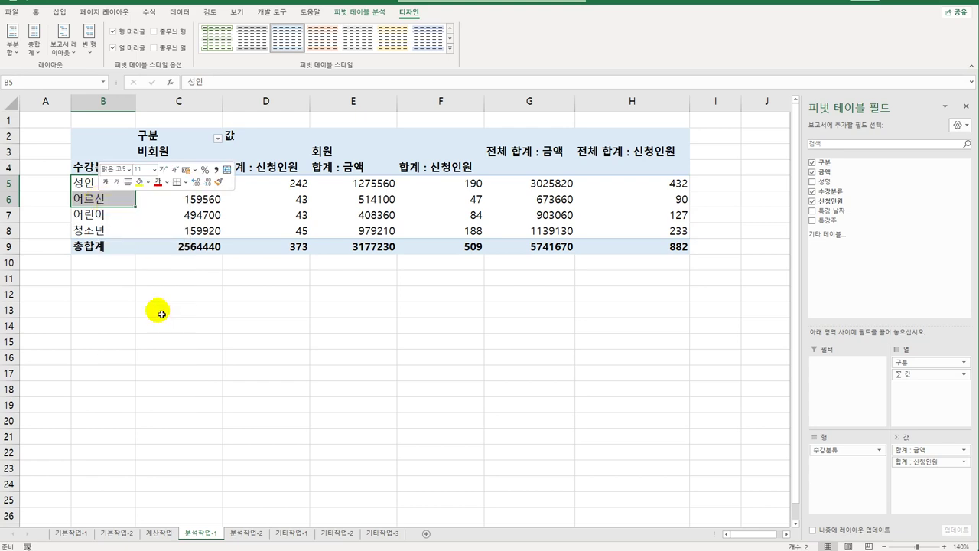
{"action": "left_click_drag", "start_coordinate": [174, 250], "coordinate": [173, 283]}
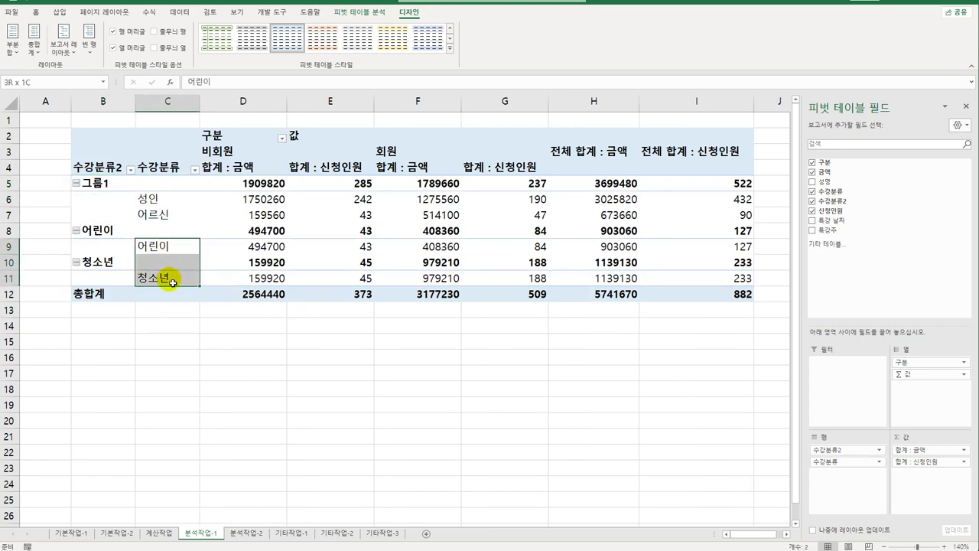
{"action": "right_click", "coordinate": [166, 248]}
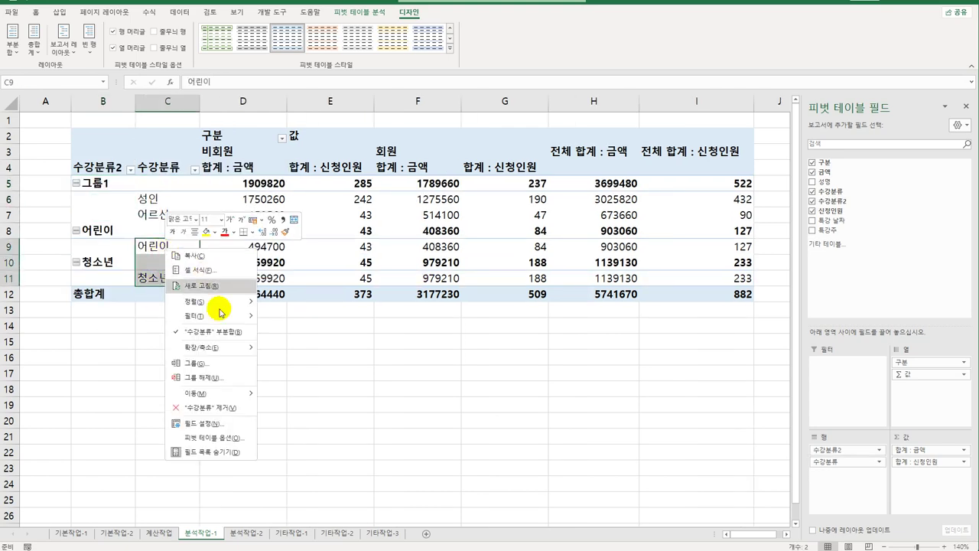
{"action": "left_click", "coordinate": [222, 362]}
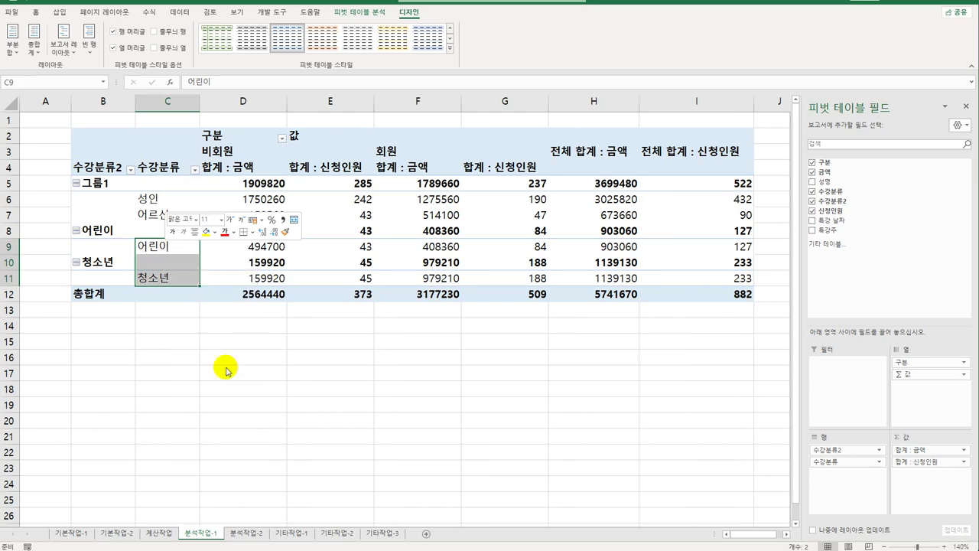
- Rename the row groups 그룹1 and 그룹2 as A클래스 and B클래스, and hide the PivotTable's expand/collapse (+/-) buttons
{"action": "left_click", "coordinate": [103, 188]}
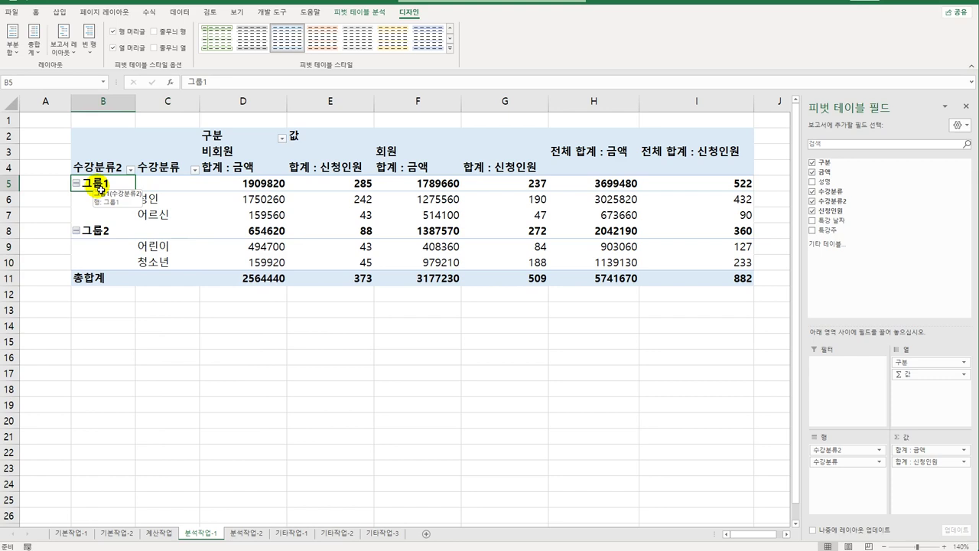
{"action": "type", "text": "A"}
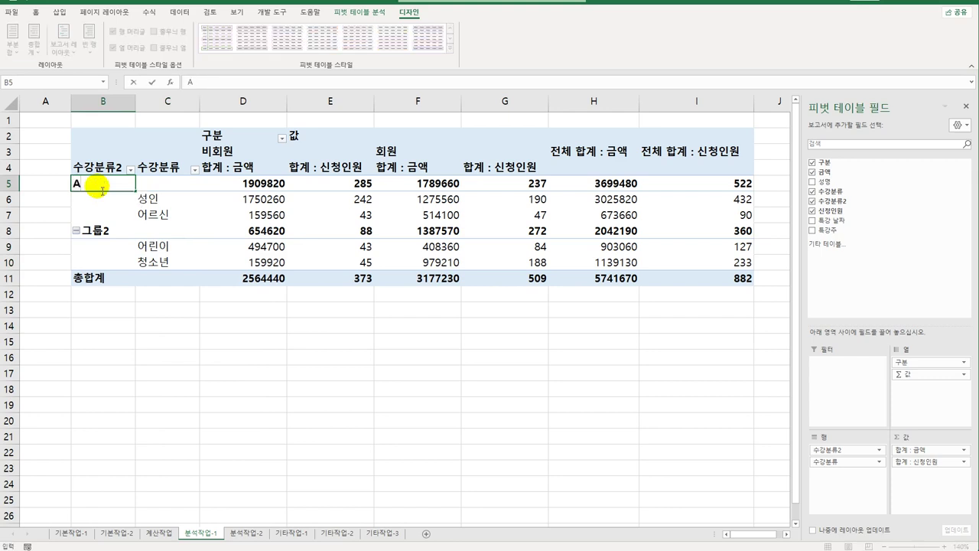
{"action": "type", "text": "클래스"}
{"action": "key", "text": "Return"}
{"action": "type", "text": "B"}
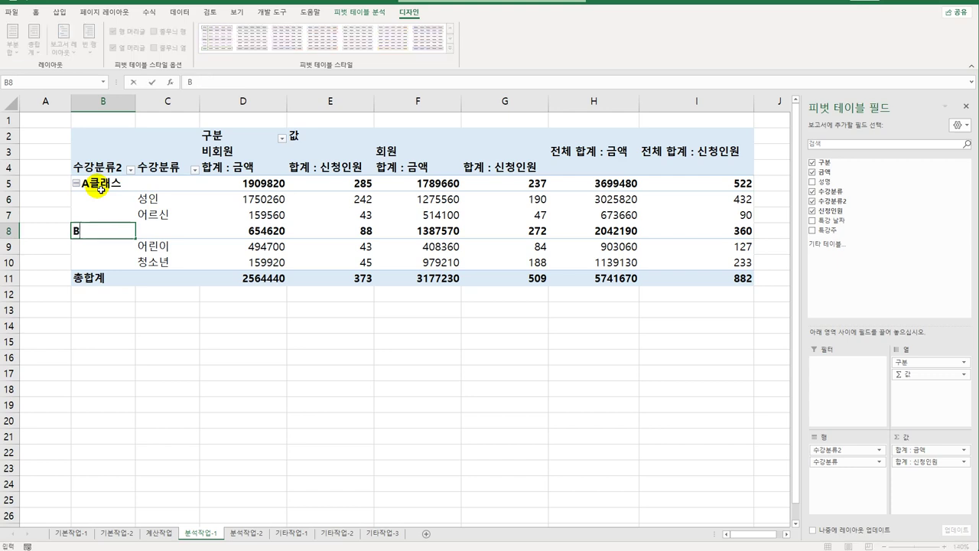
{"action": "type", "text": "클래스"}
{"action": "key", "text": "Return"}
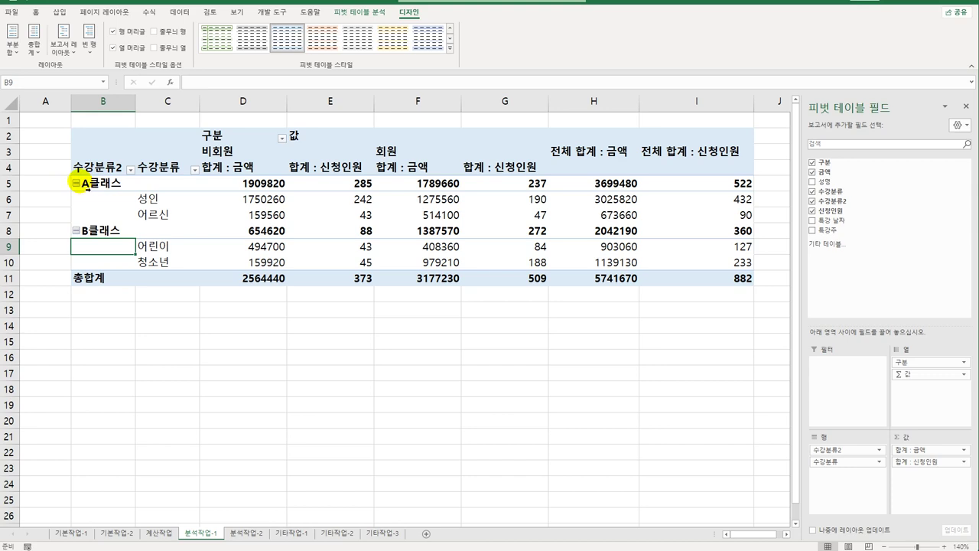
{"action": "left_click", "coordinate": [350, 12]}
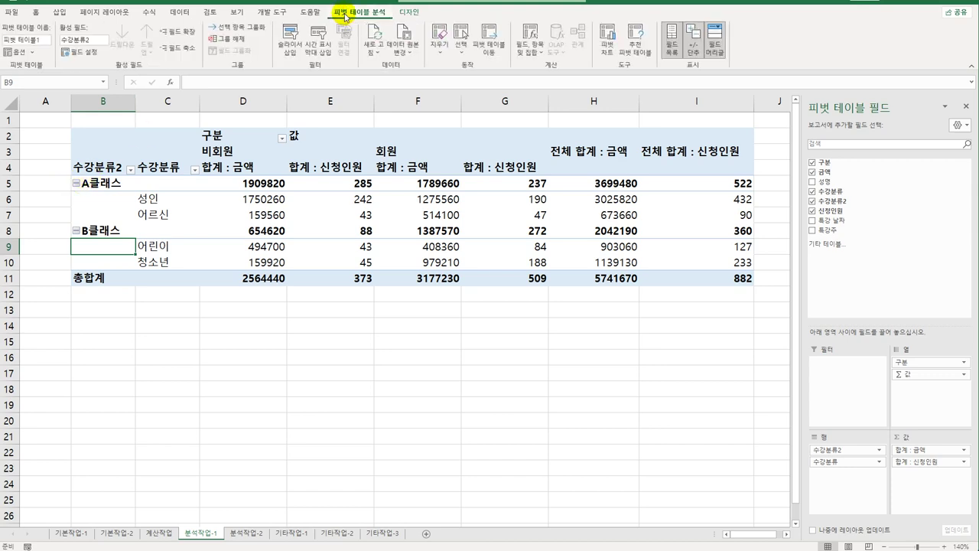
{"action": "left_click", "coordinate": [692, 52]}
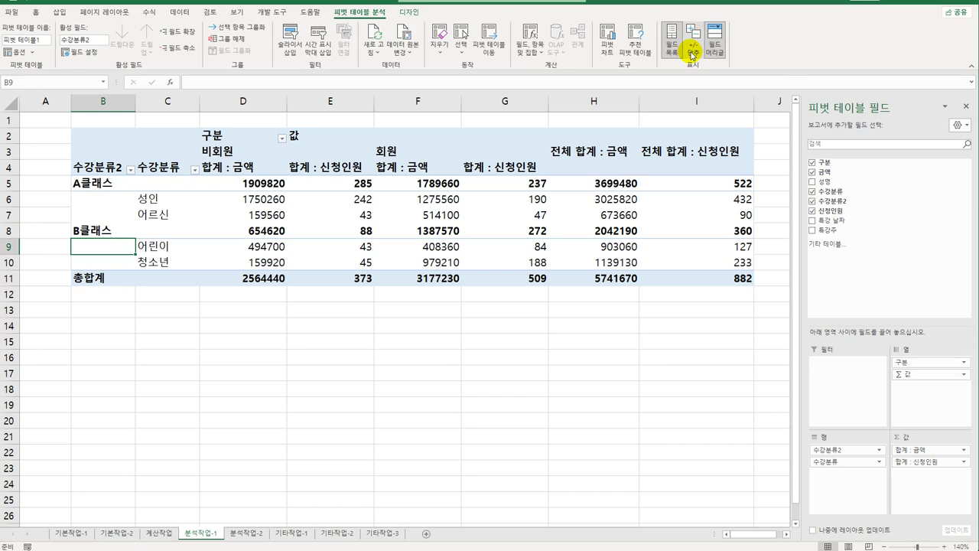
- Summarize the 금액 value field by average (평균) and format it as a number with 0 decimals and a thousands separator
{"action": "left_click", "coordinate": [257, 175]}
{"action": "right_click", "coordinate": [258, 175]}
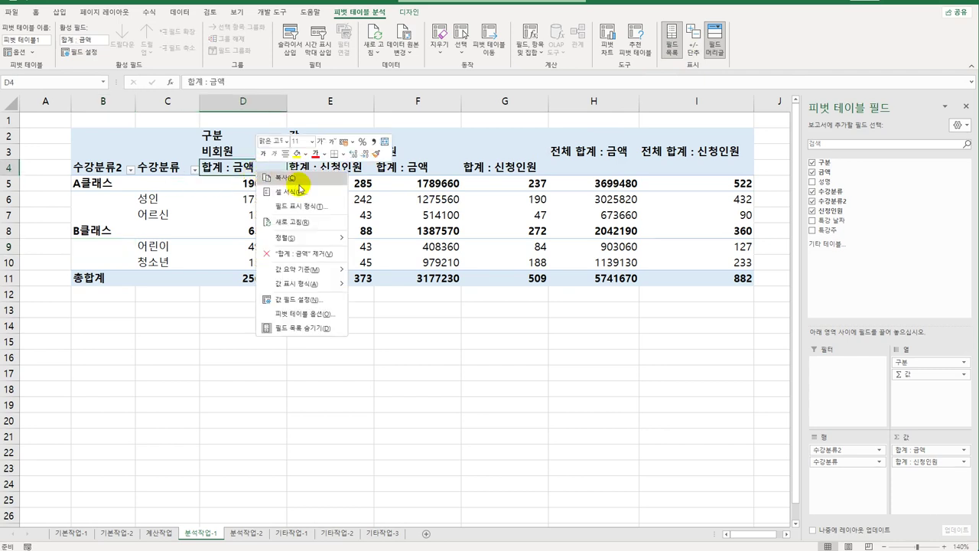
{"action": "left_click", "coordinate": [306, 300]}
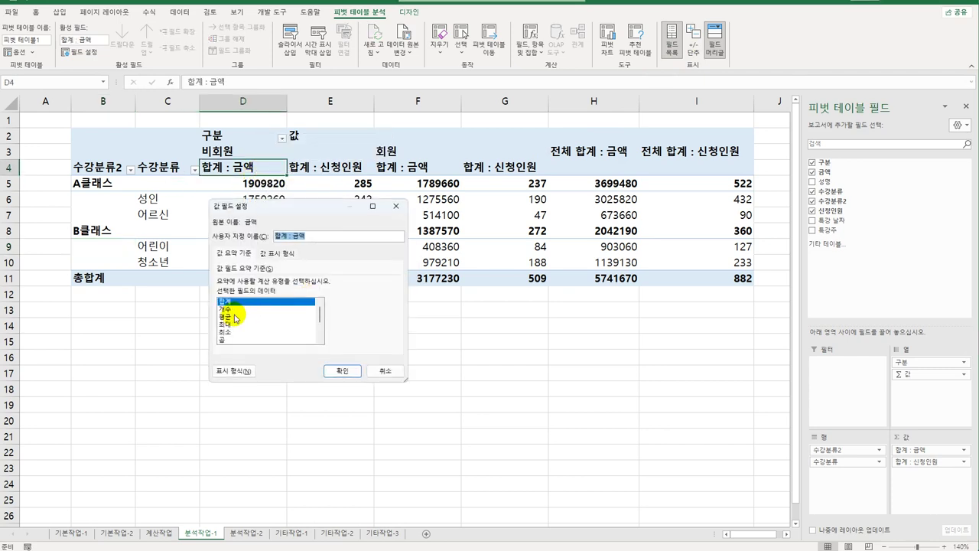
{"action": "left_click", "coordinate": [234, 318]}
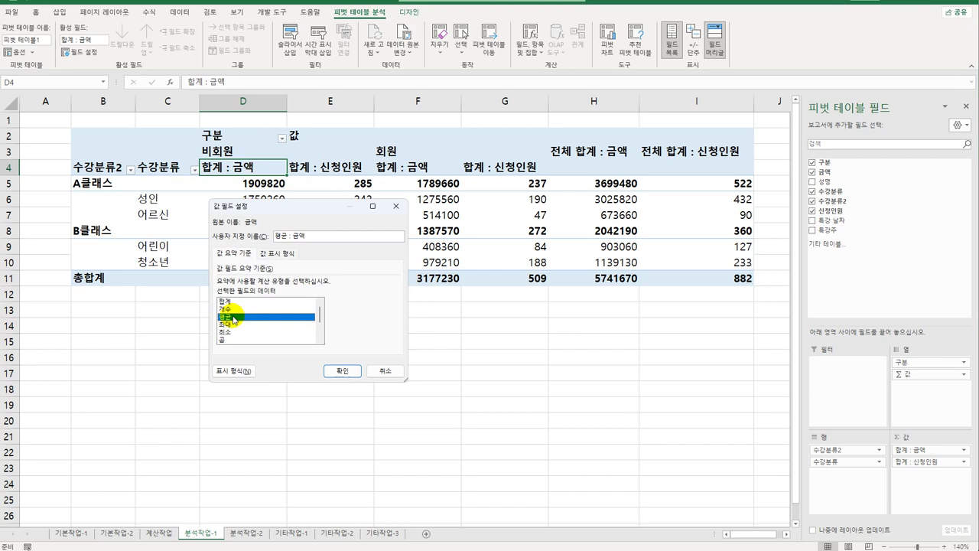
{"action": "left_click", "coordinate": [233, 371]}
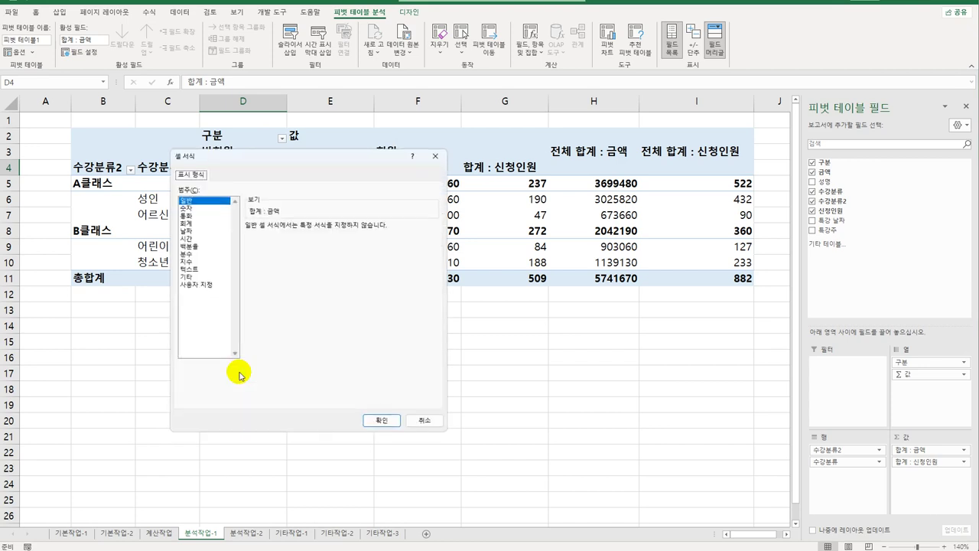
{"action": "left_click", "coordinate": [201, 208]}
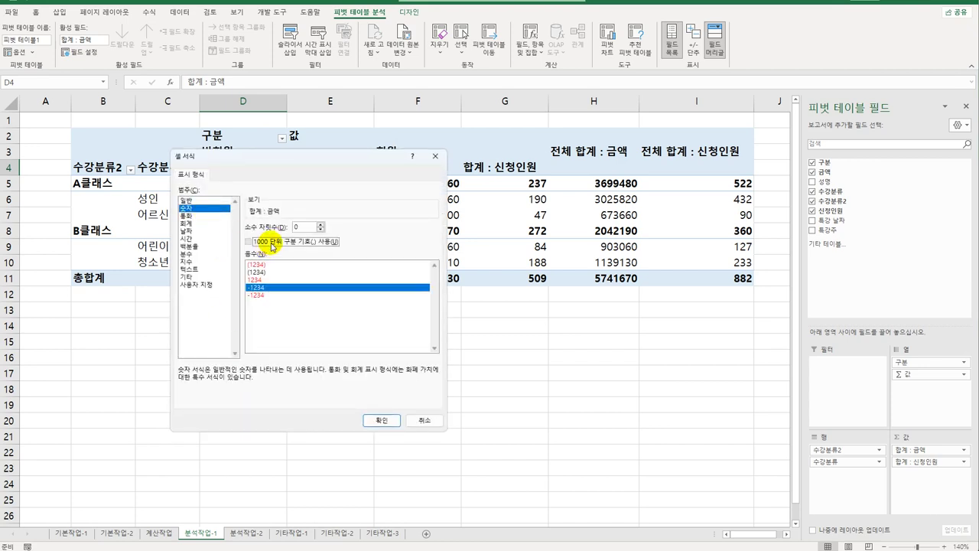
{"action": "left_click", "coordinate": [273, 245]}
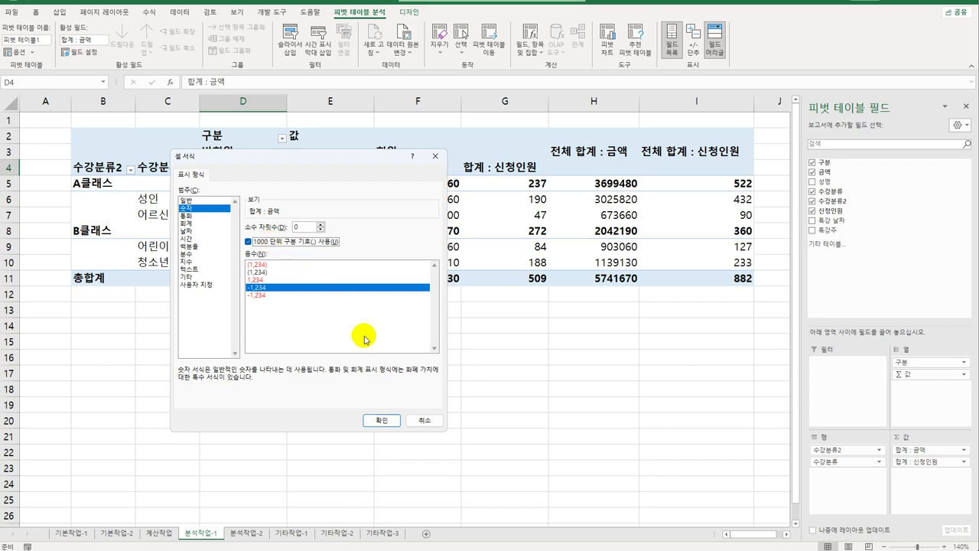
{"action": "left_click", "coordinate": [381, 420]}
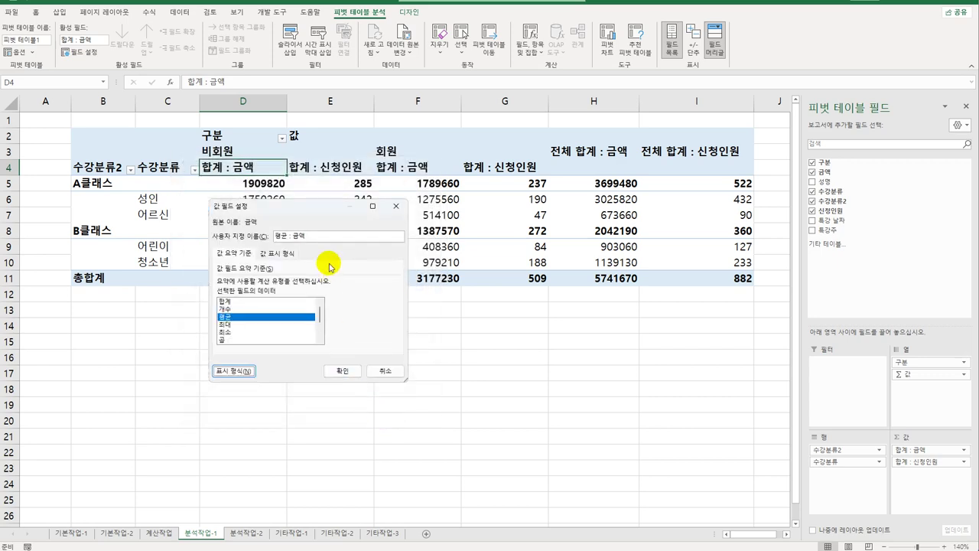
{"action": "left_click", "coordinate": [343, 371]}
- Summarize the 신청인원 value field by average (평균) and format it as a number with 1 decimal place
{"action": "left_click", "coordinate": [326, 168]}
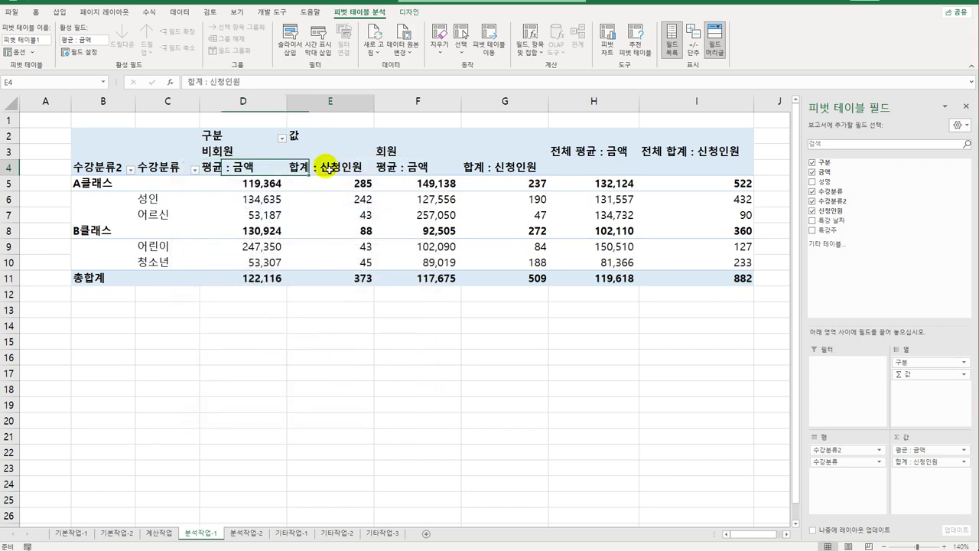
{"action": "right_click", "coordinate": [326, 169]}
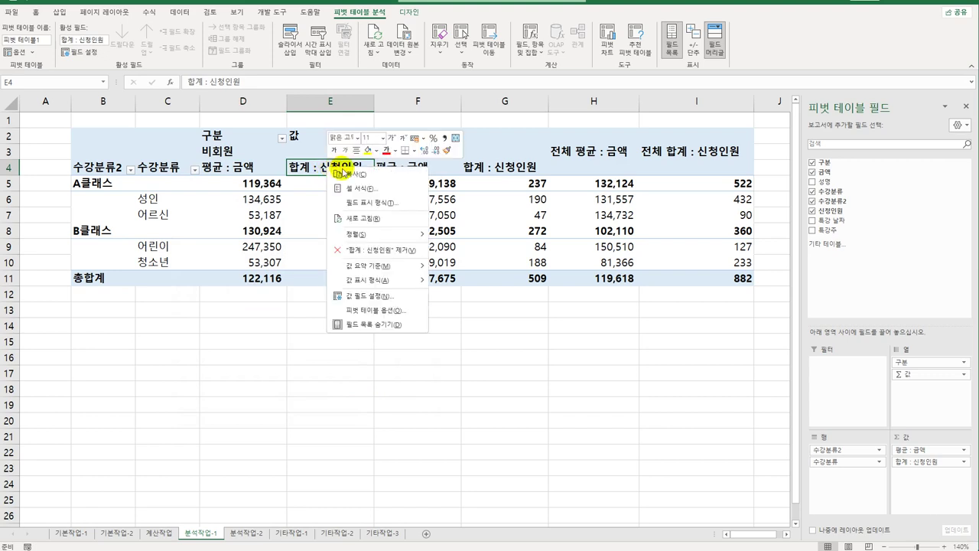
{"action": "left_click", "coordinate": [371, 290]}
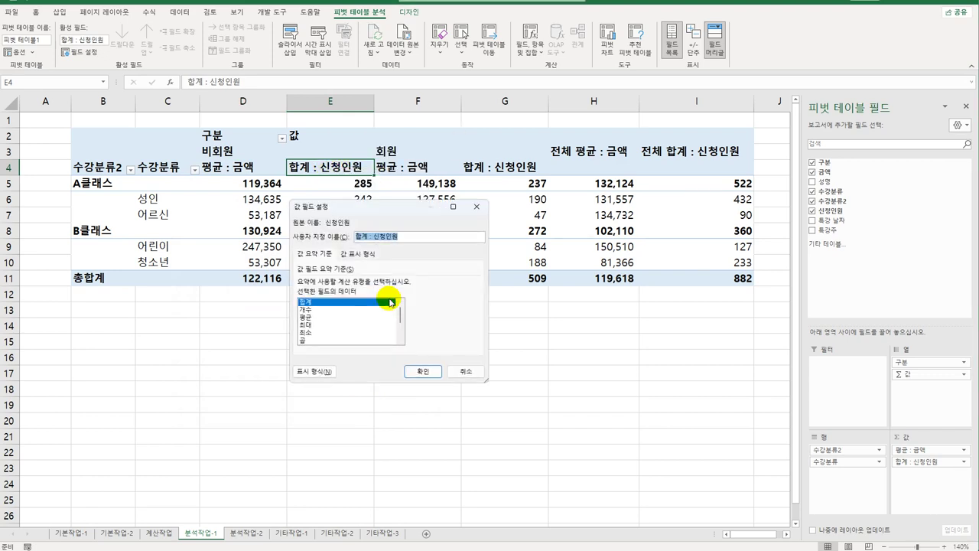
{"action": "left_click", "coordinate": [308, 318]}
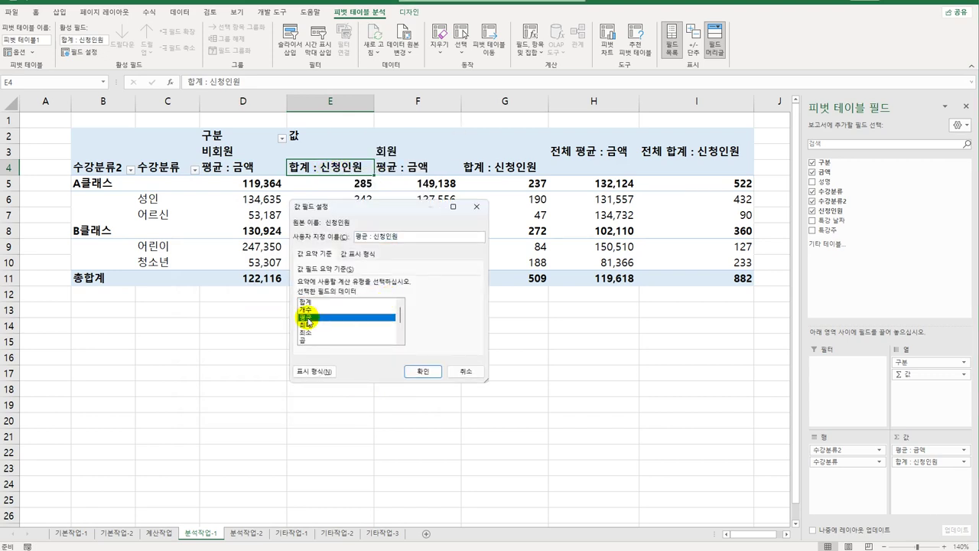
{"action": "left_click", "coordinate": [314, 371]}
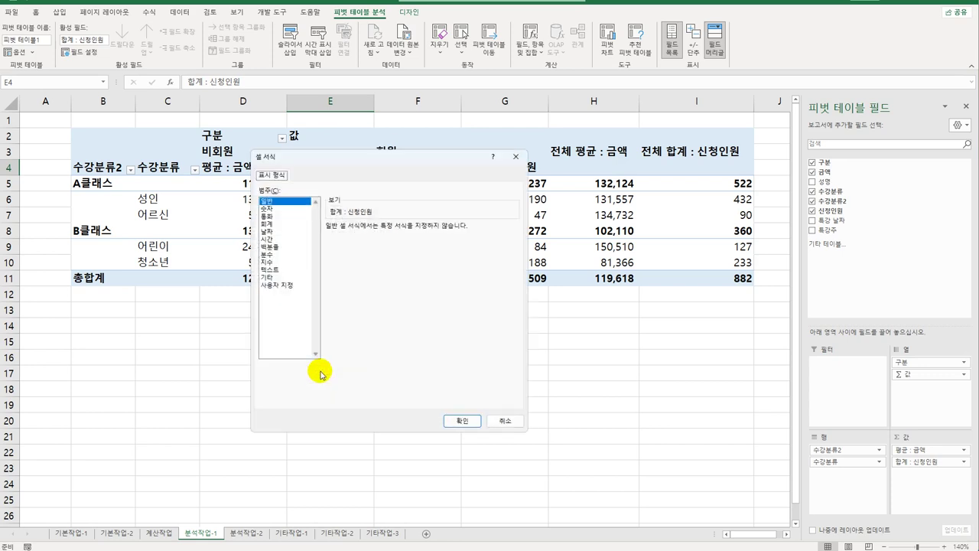
{"action": "left_click", "coordinate": [276, 208]}
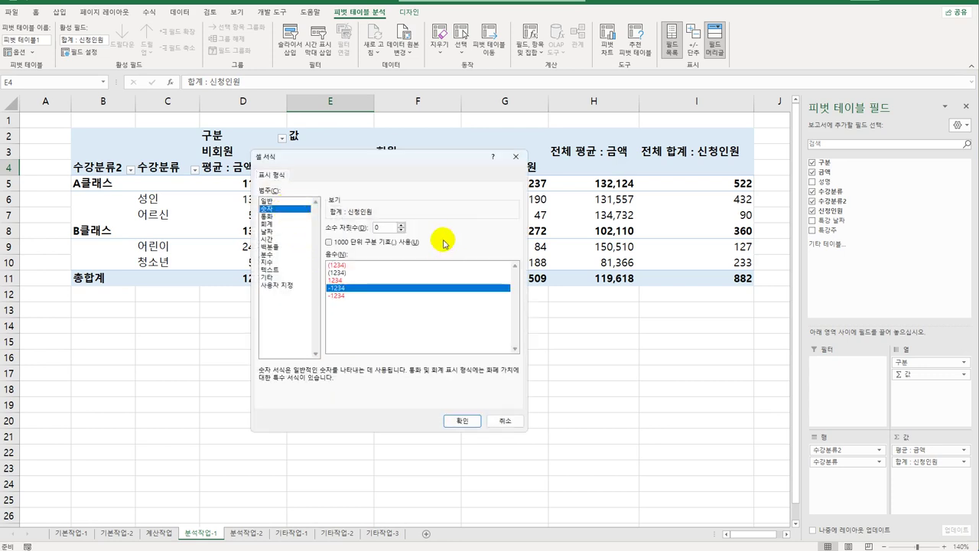
{"action": "left_click", "coordinate": [401, 224]}
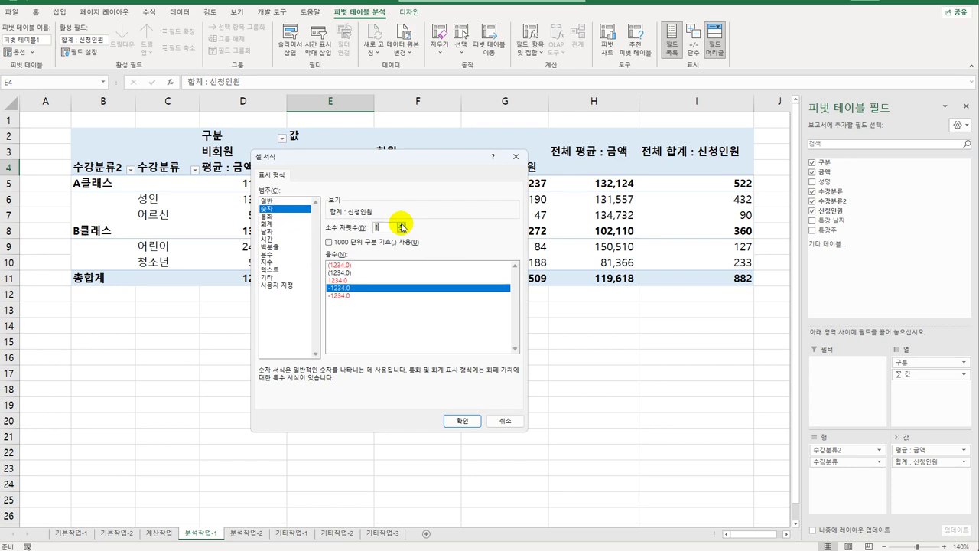
{"action": "left_click", "coordinate": [461, 422]}
{"action": "left_click", "coordinate": [424, 371]}
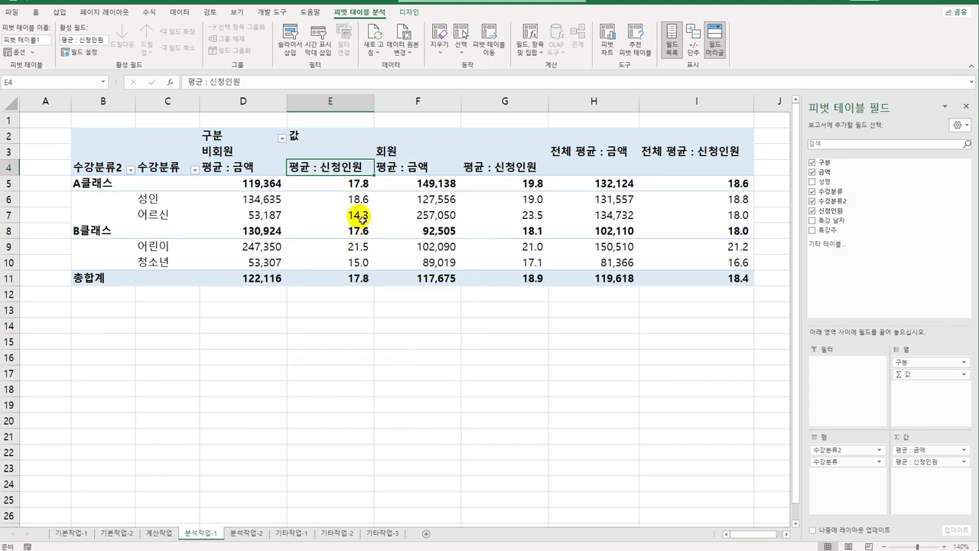
- Set the PivotTable to show grand totals for columns only (열의 총합계만 설정)
{"action": "left_click", "coordinate": [407, 12]}
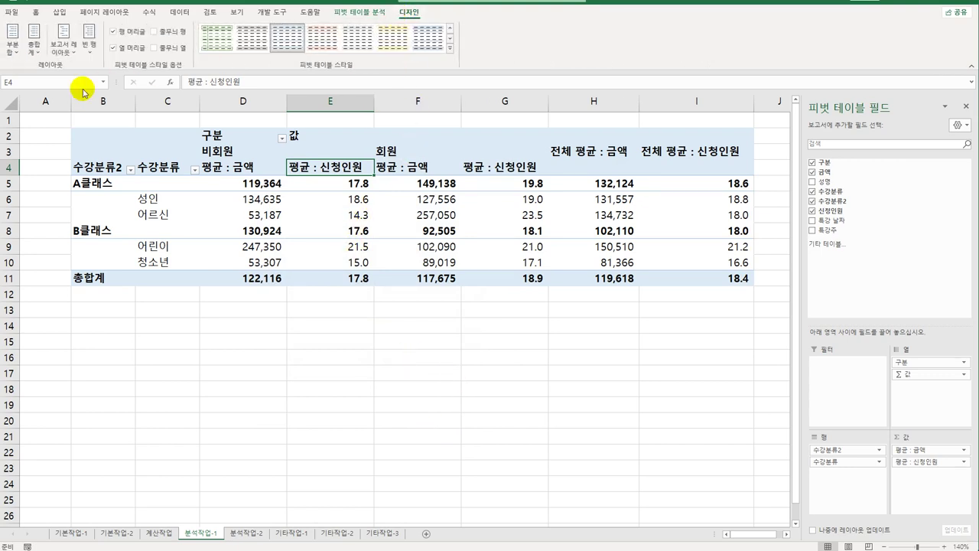
{"action": "left_click", "coordinate": [31, 49]}
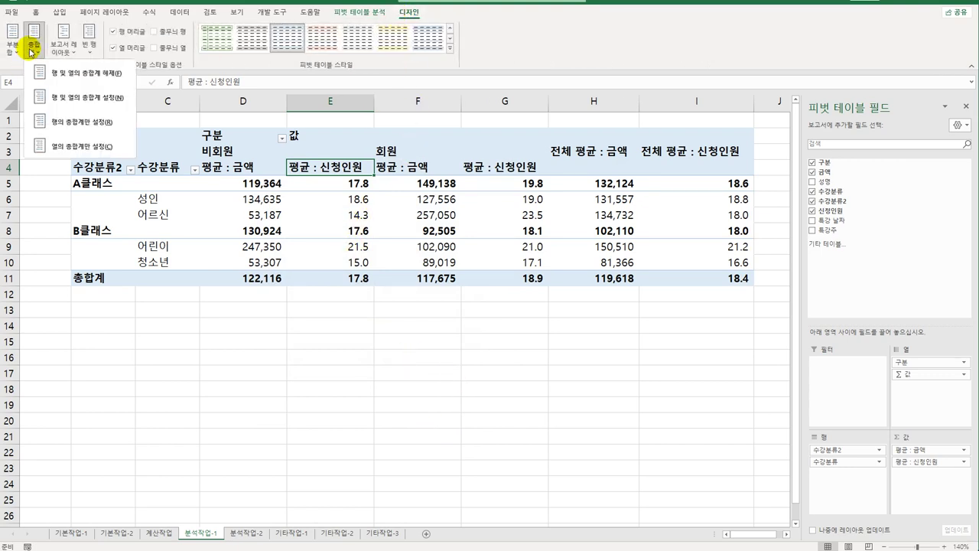
{"action": "left_click", "coordinate": [65, 148]}
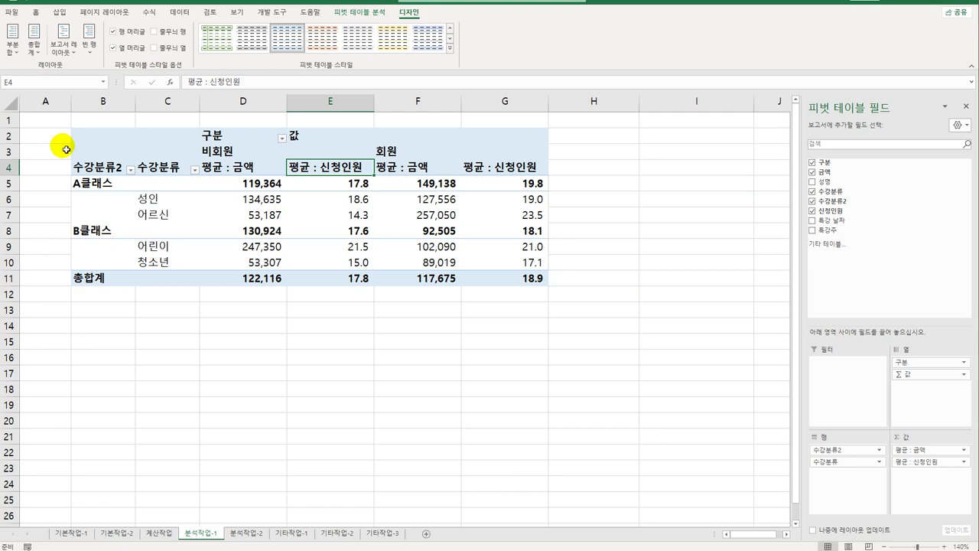
- Show all subtotals at the top of each group and apply the yellow PivotTable style from the third row of the 밝게 styles
{"action": "left_click", "coordinate": [12, 40]}
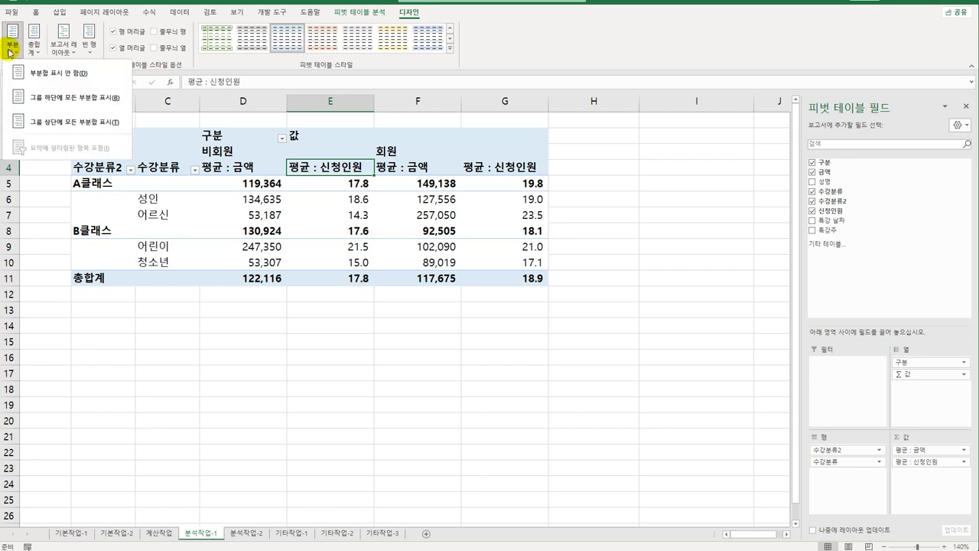
{"action": "left_click", "coordinate": [37, 122]}
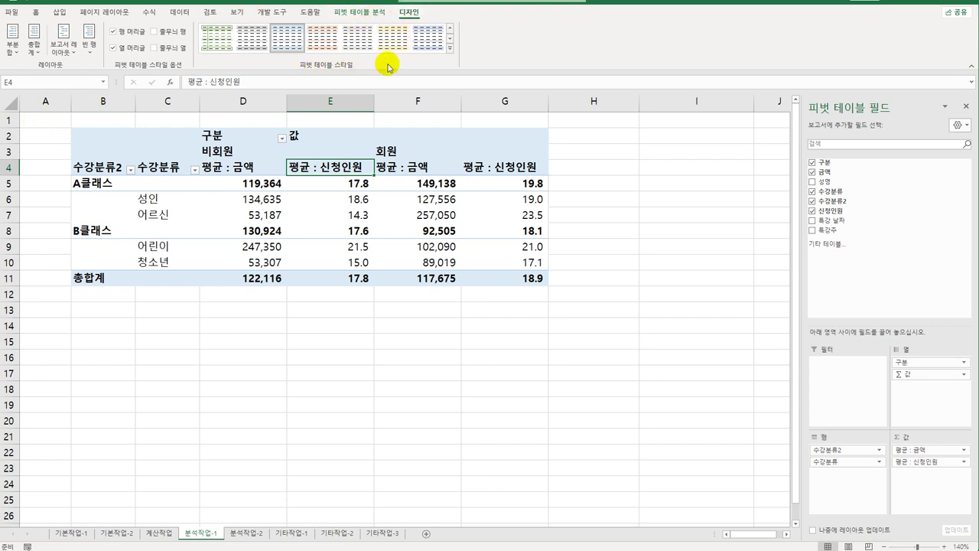
{"action": "left_click", "coordinate": [449, 48]}
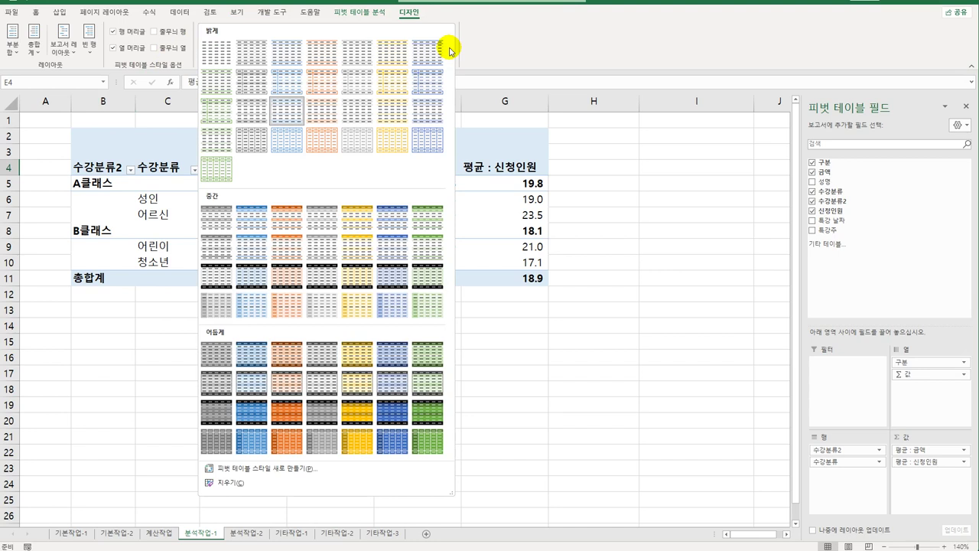
{"action": "left_click", "coordinate": [398, 115]}
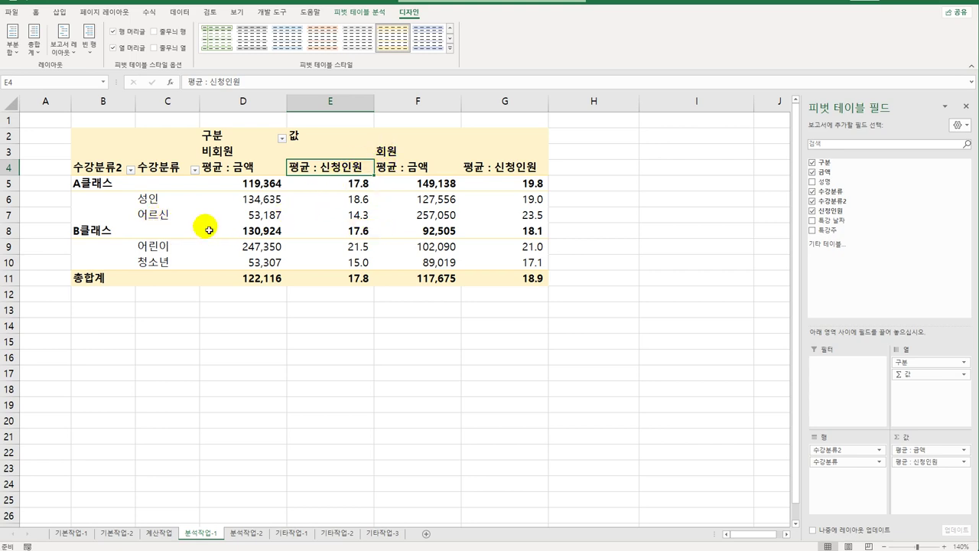
- Extract the detail records behind the 회원 average 금액 for 어르신 onto a new sheet, and view it at 140%
{"action": "left_click", "coordinate": [425, 213]}
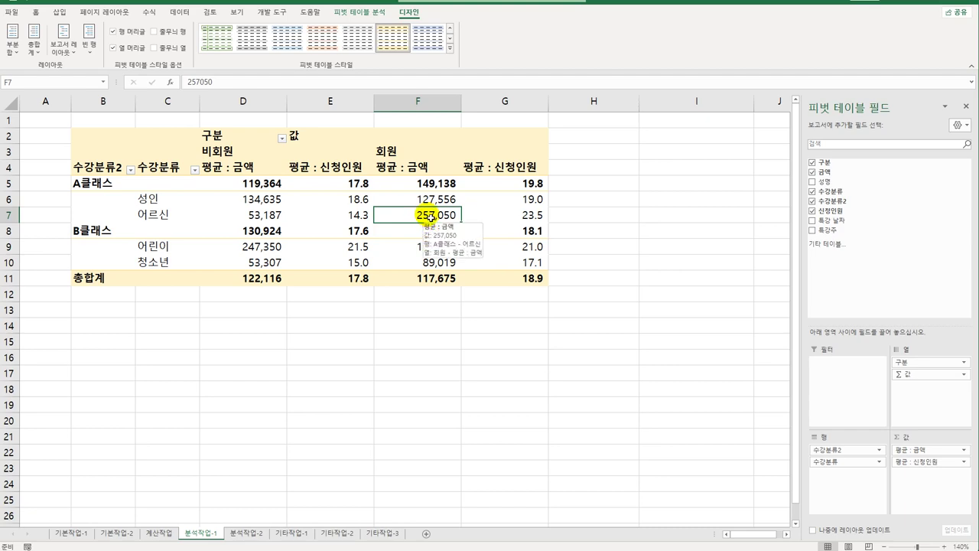
{"action": "double_click", "coordinate": [431, 216]}
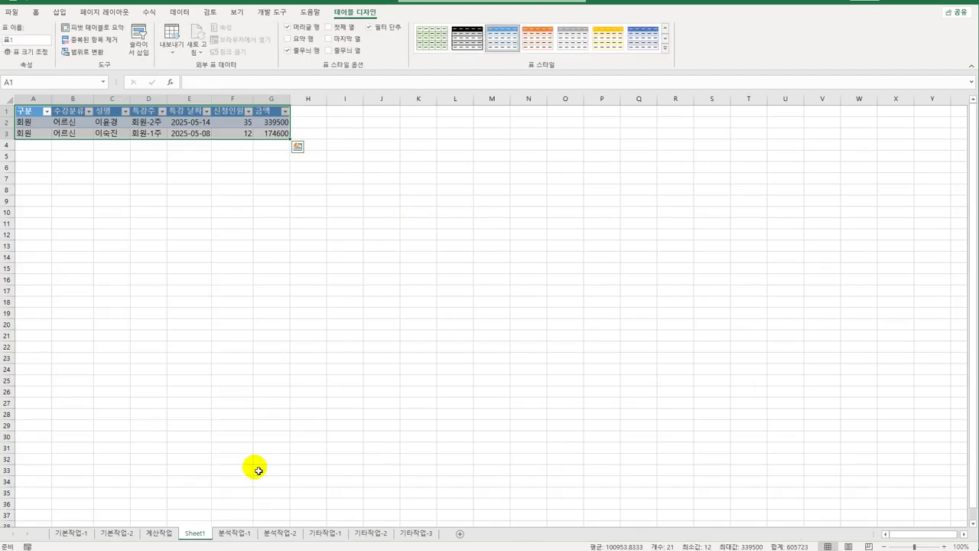
{"action": "left_click", "coordinate": [943, 546]}
{"action": "left_click", "coordinate": [944, 546]}
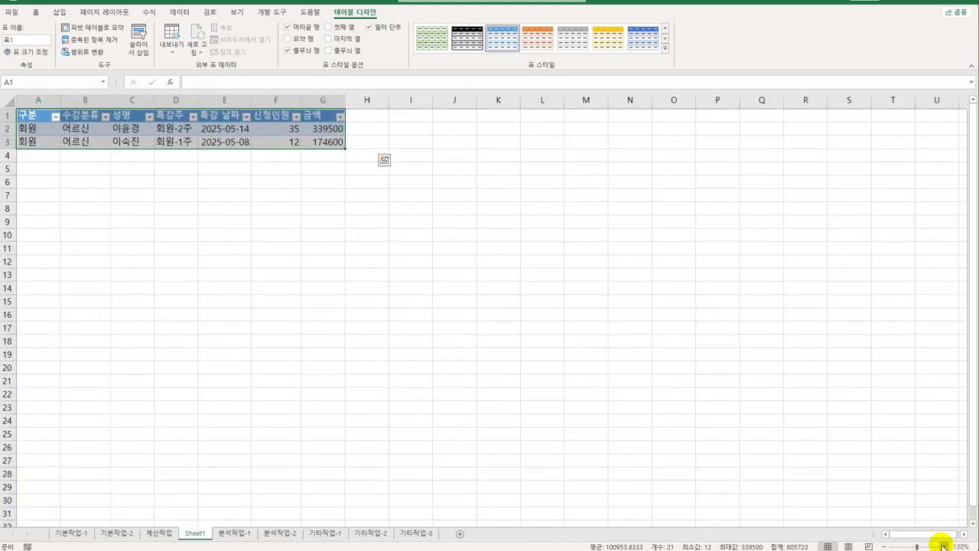
{"action": "left_click", "coordinate": [944, 546]}
{"action": "left_click", "coordinate": [943, 546]}
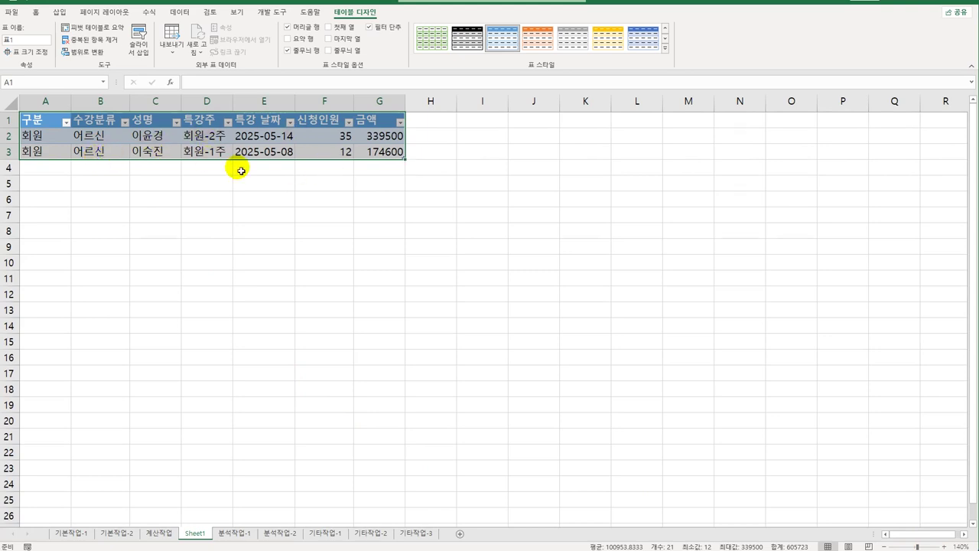
- Rename the new detail sheet as 회원어르신
{"action": "double_click", "coordinate": [196, 533]}
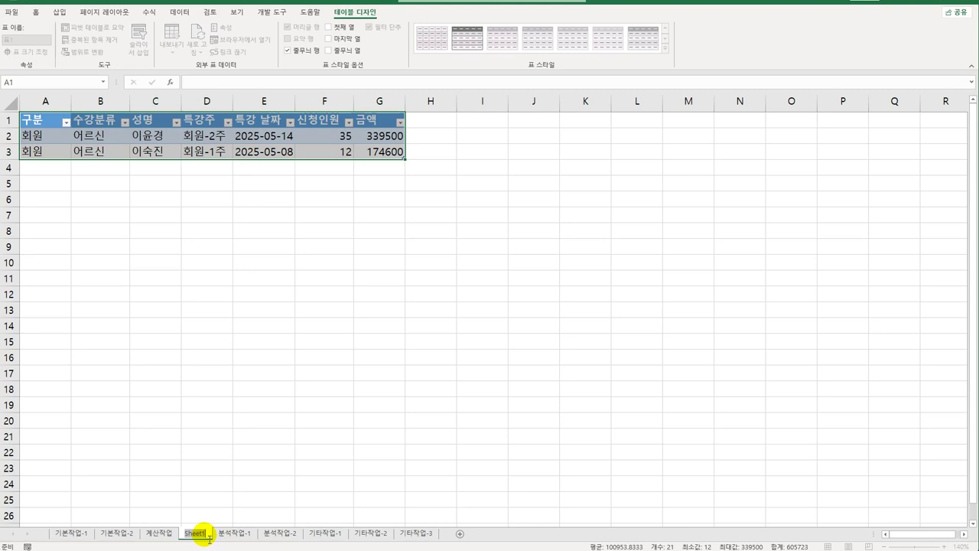
{"action": "type", "text": "회원어르"}
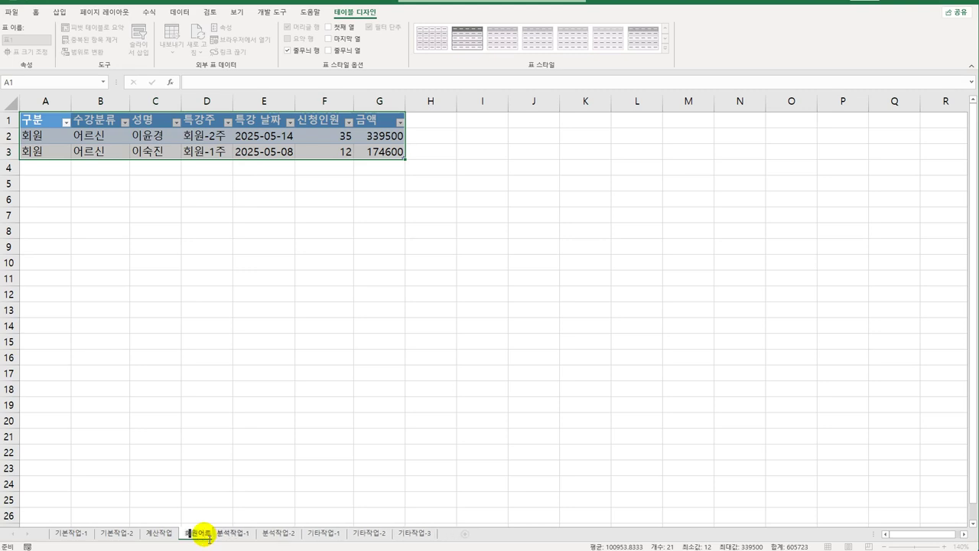
{"action": "type", "text": "신"}
{"action": "key", "text": "Return"}
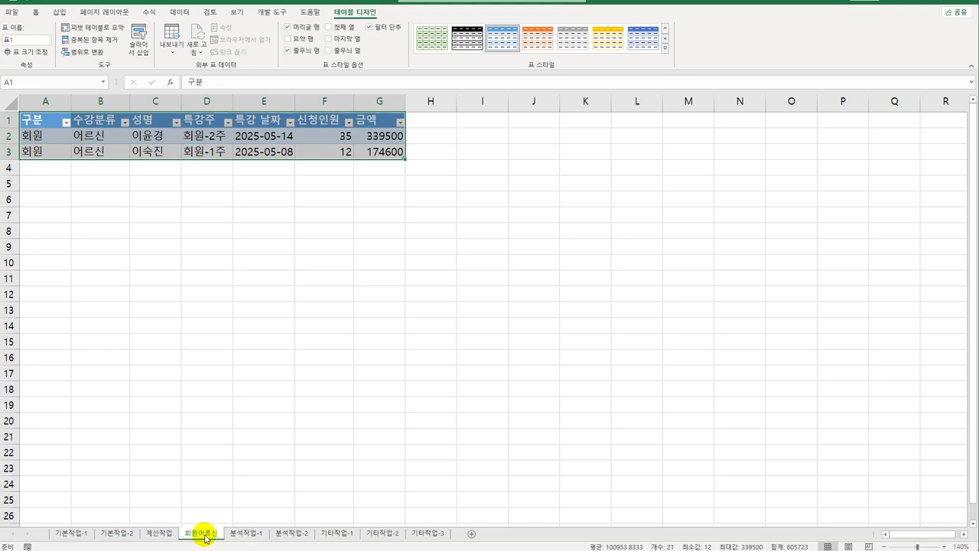
- On the 분석작업-2 sheet, restrict the 이메일주소 cells E4:E10 with the custom data validation formula =search("@",E4)>=2
{"action": "left_click", "coordinate": [217, 450]}
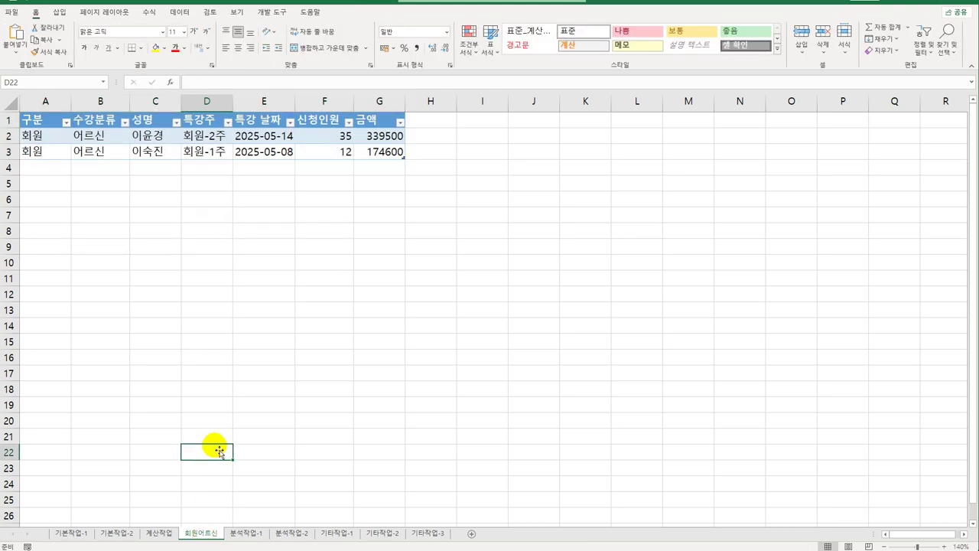
{"action": "left_click", "coordinate": [295, 533]}
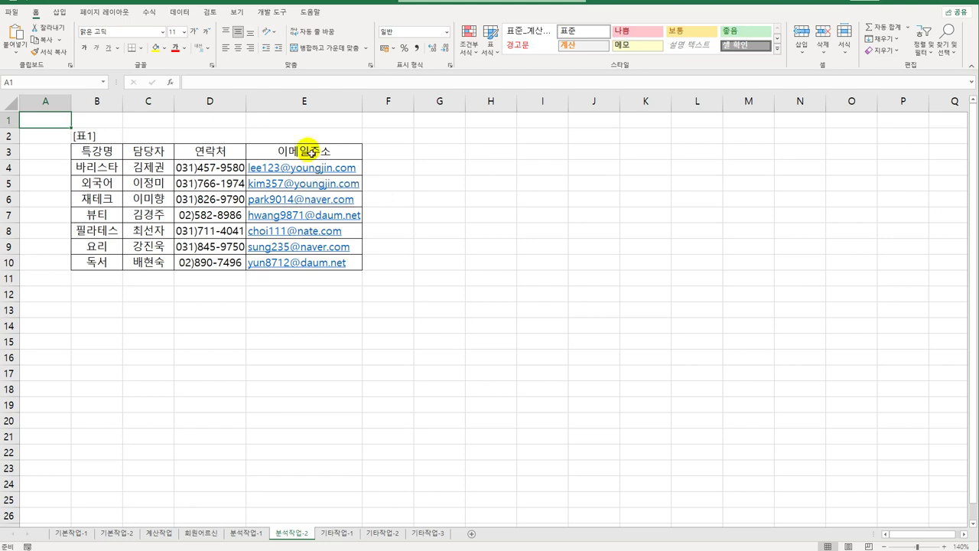
{"action": "left_click", "coordinate": [309, 153]}
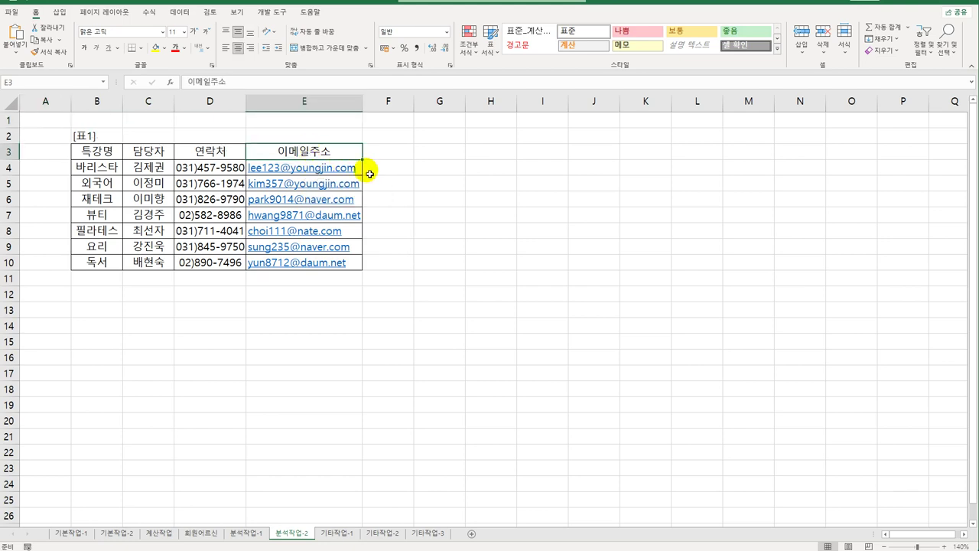
{"action": "key", "text": "Down"}
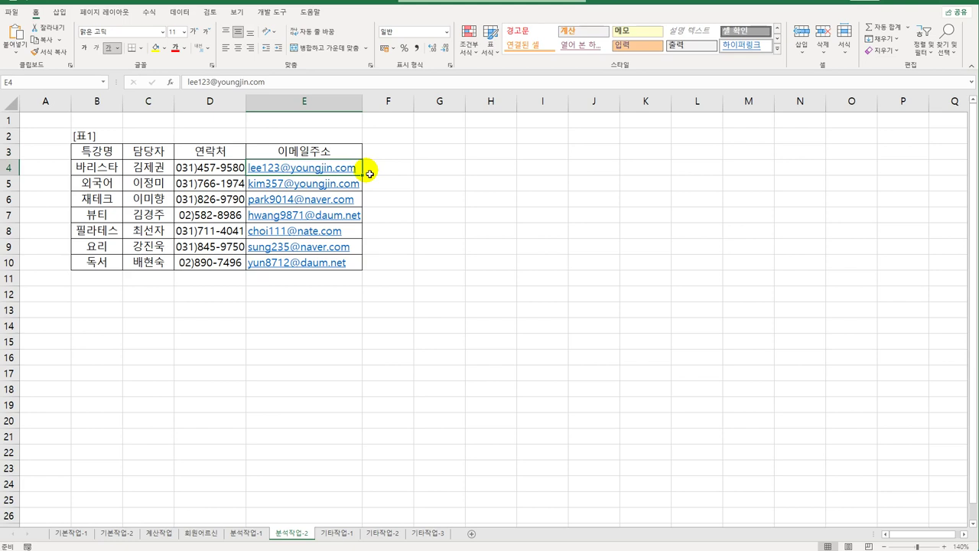
{"action": "key", "text": "ctrl+shift+Down"}
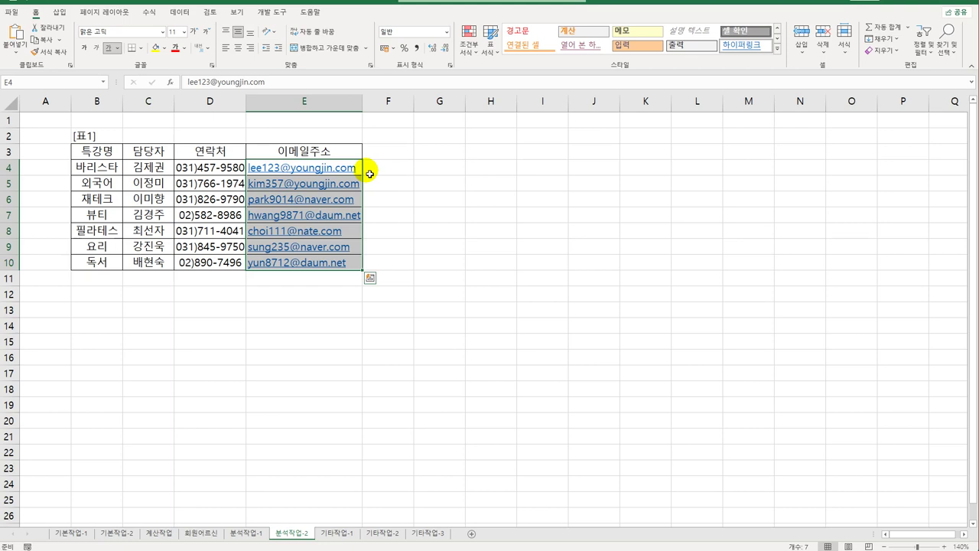
{"action": "key", "text": "Escape"}
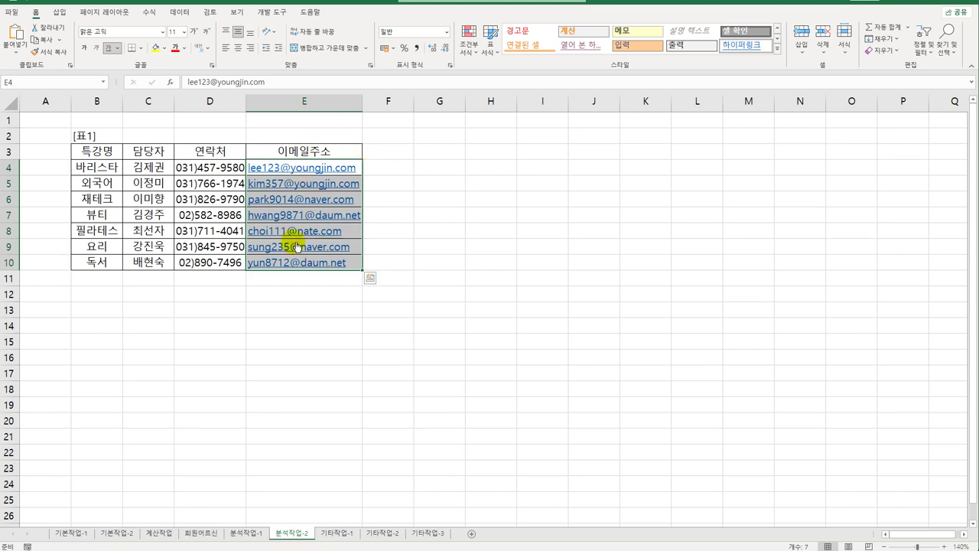
{"action": "left_click", "coordinate": [179, 12]}
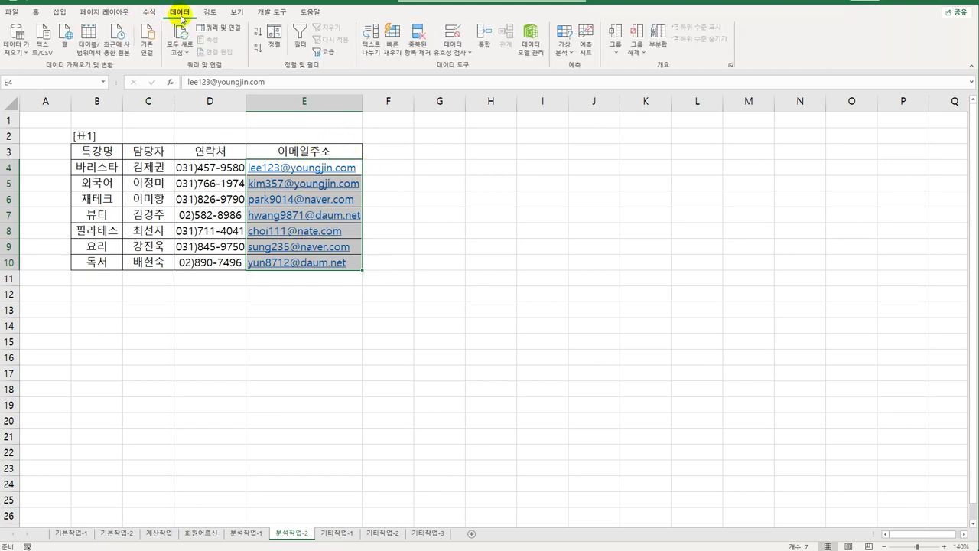
{"action": "left_click", "coordinate": [455, 35]}
{"action": "left_click_drag", "start_coordinate": [479, 192], "coordinate": [568, 158]}
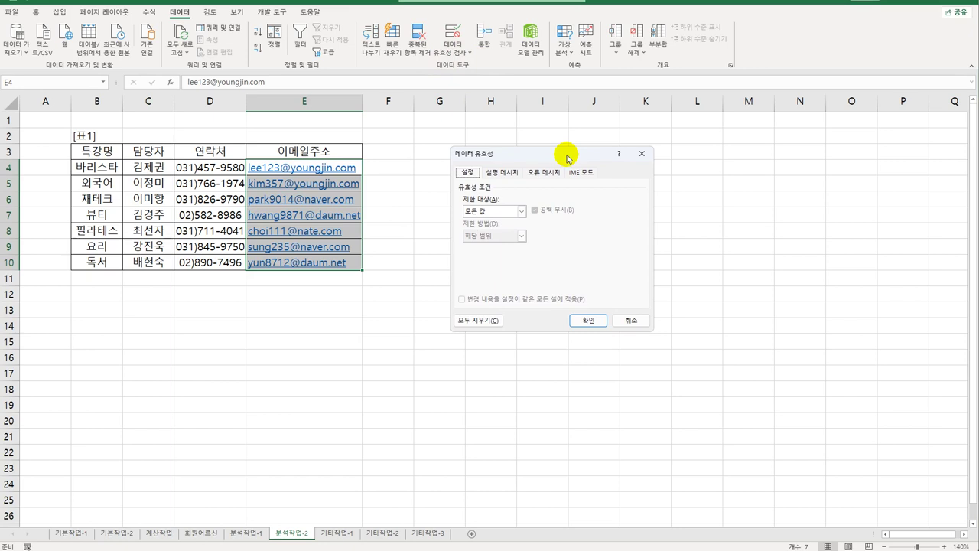
{"action": "left_click", "coordinate": [473, 211]}
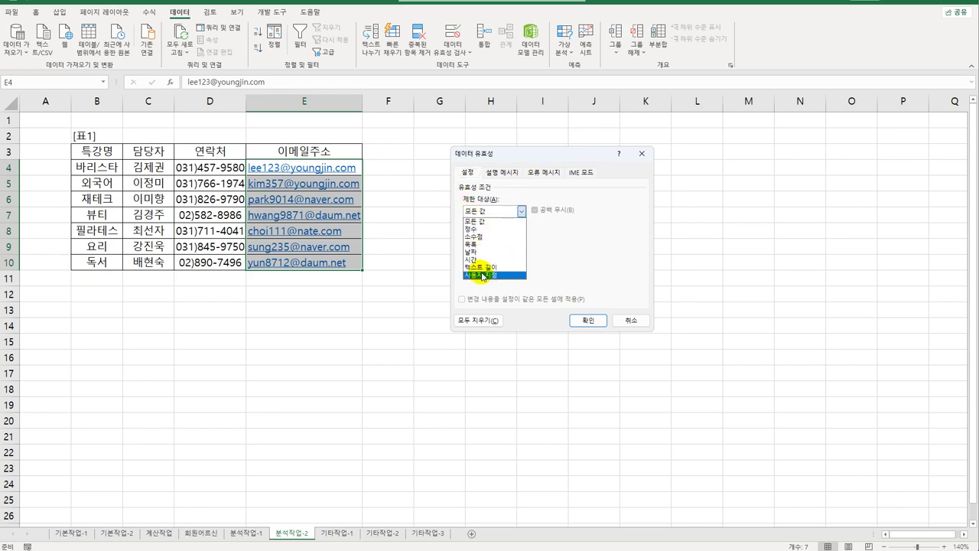
{"action": "left_click", "coordinate": [482, 276]}
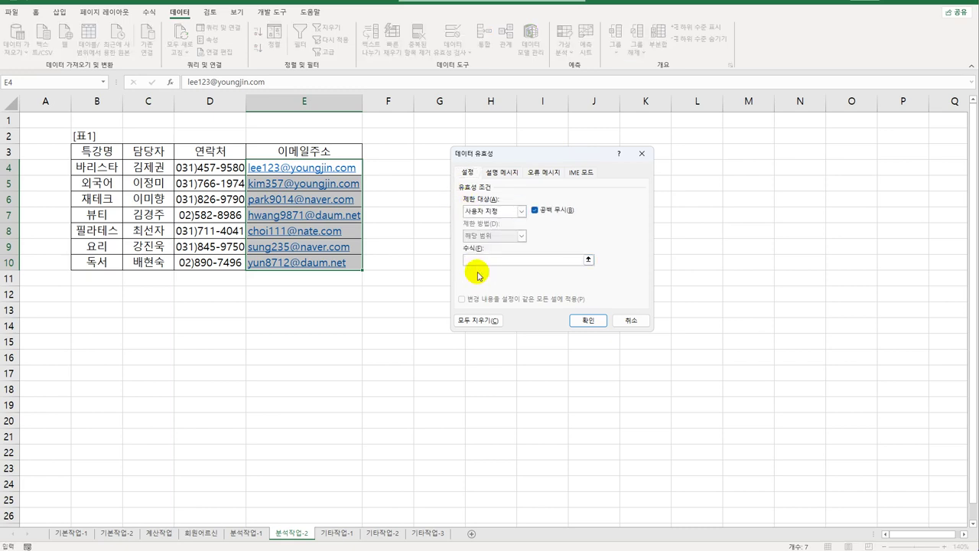
{"action": "type", "text": "=search(\"@\",E4)"}
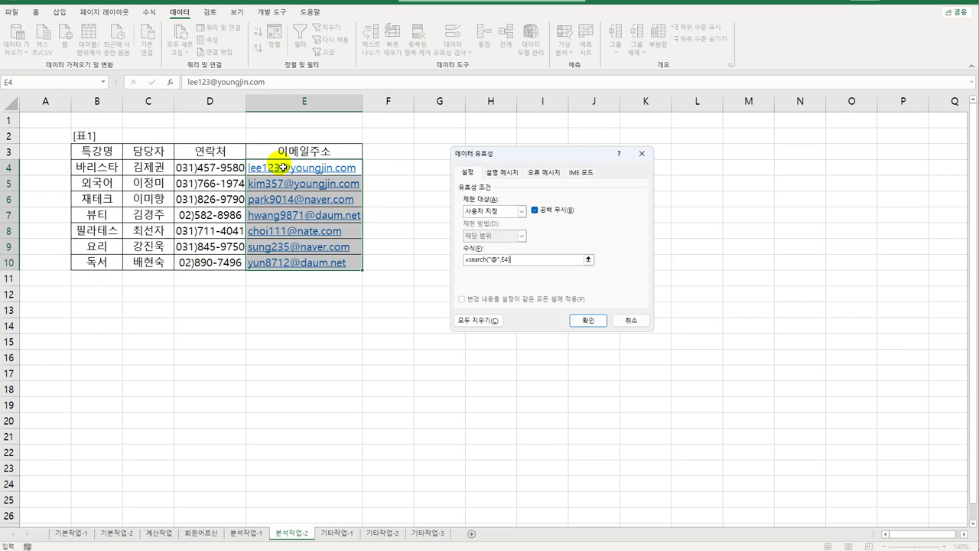
{"action": "type", "text": ">=2"}
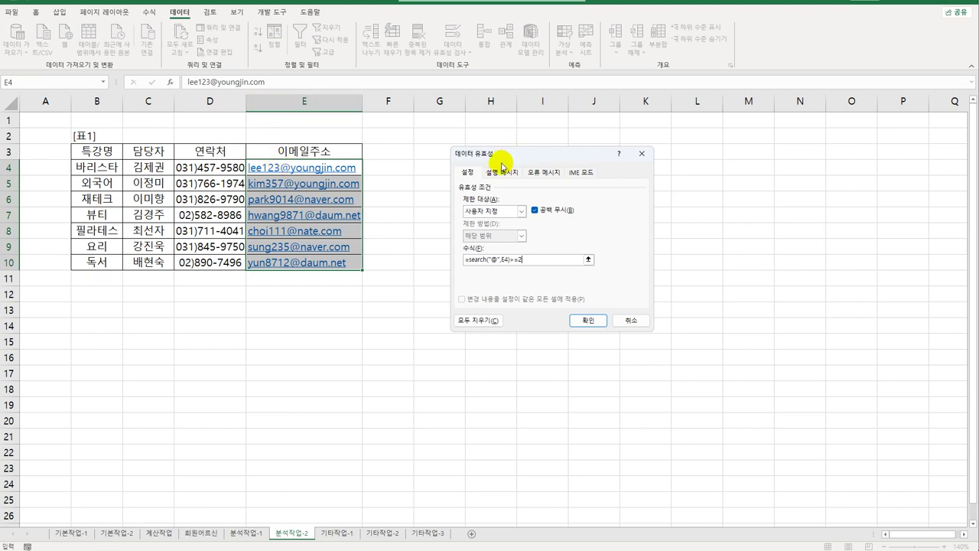
- Give the validation an input message with the title 특강신청 and the text 이메일로 신청받습니다
{"action": "left_click", "coordinate": [502, 172]}
{"action": "left_click", "coordinate": [493, 229]}
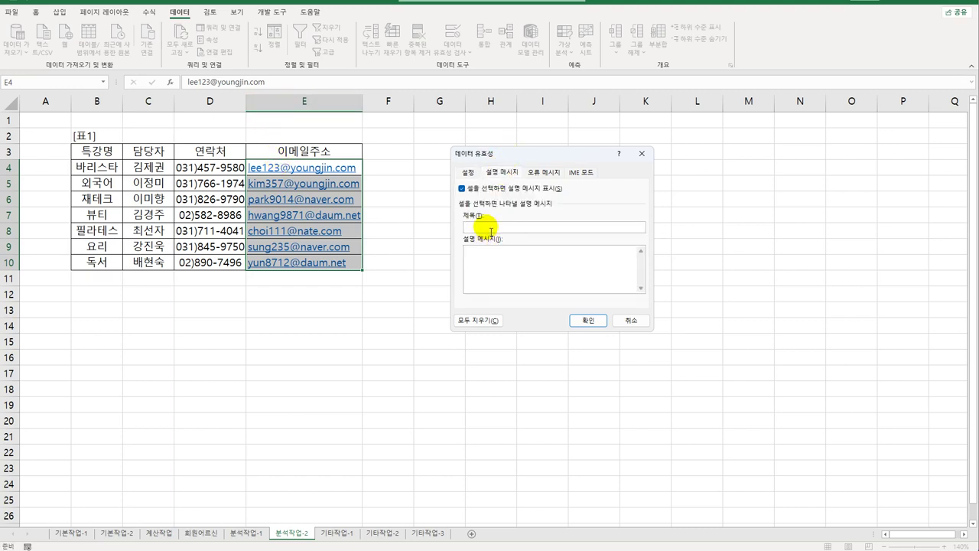
{"action": "type", "text": "xm"}
{"action": "key", "text": "BackSpace"}
{"action": "key", "text": "BackSpace"}
{"action": "key", "text": "Hangul"}
{"action": "type", "text": "특강신청이메일로 신청하습니다."}
- Give the validation an error message with the title 입력오류 and the text 입력을 다시 해 주세요
{"action": "left_click", "coordinate": [544, 173]}
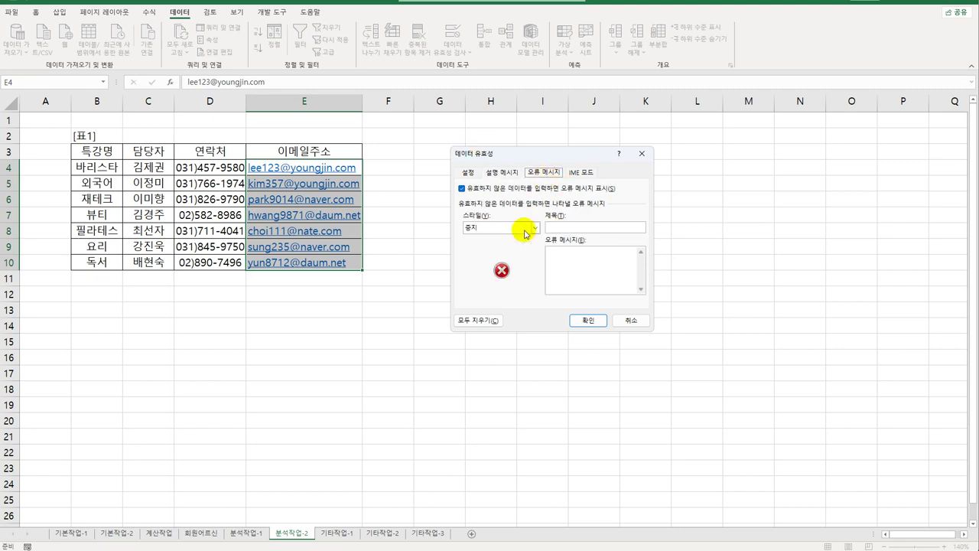
{"action": "left_click", "coordinate": [562, 228]}
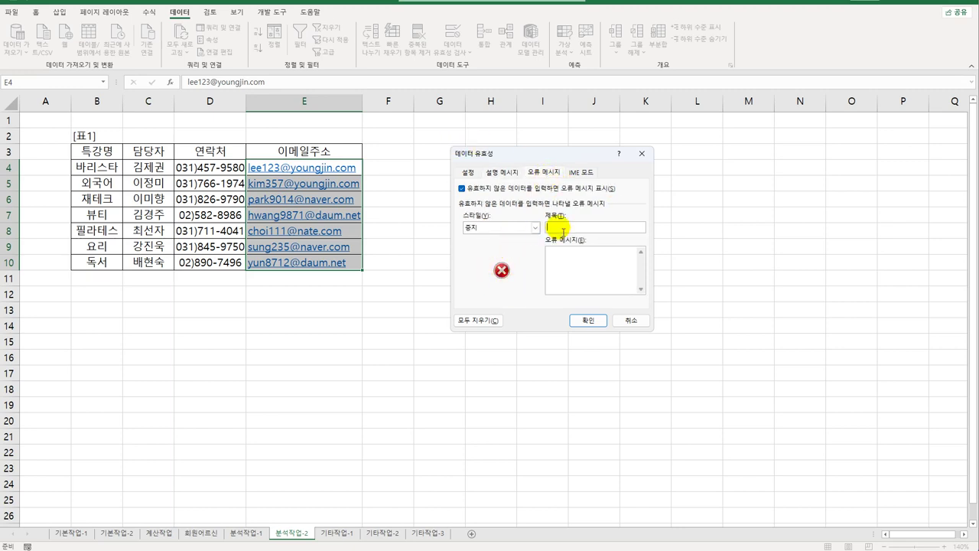
{"action": "type", "text": "입력오류"}
{"action": "key", "text": "Tab"}
{"action": "type", "text": "입력을 다시 해 주세요."}
- Set the validation's IME mode to 영문 and apply the validation to the email cells
{"action": "left_click", "coordinate": [587, 177]}
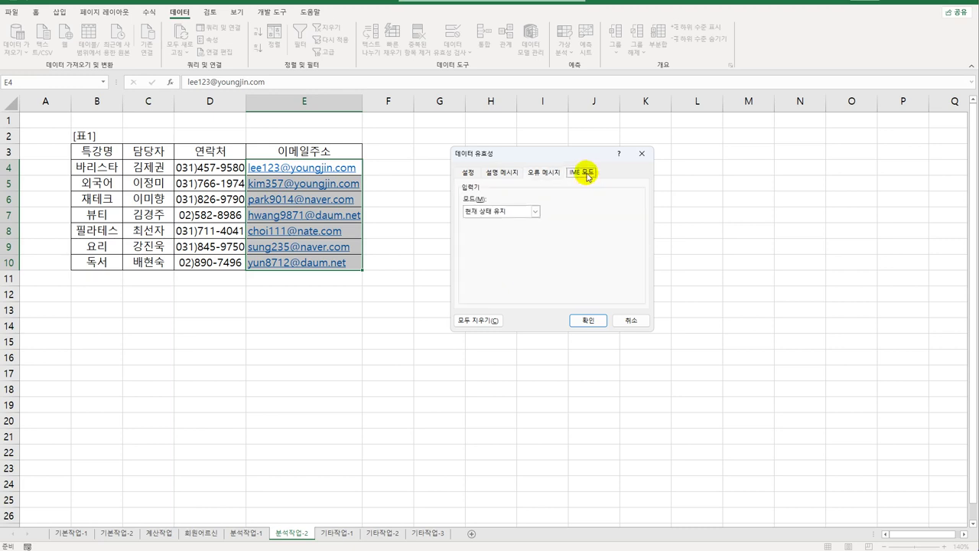
{"action": "left_click", "coordinate": [534, 212]}
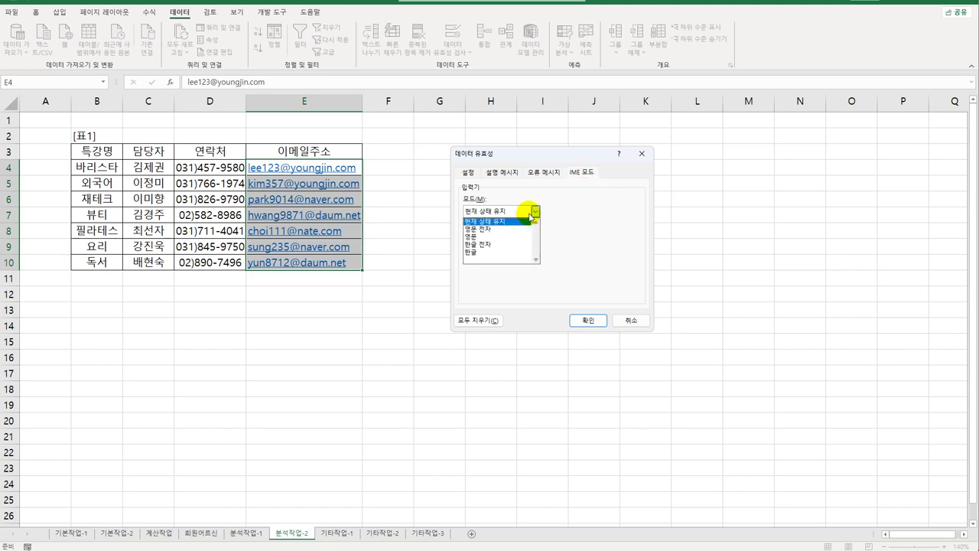
{"action": "left_click", "coordinate": [513, 237]}
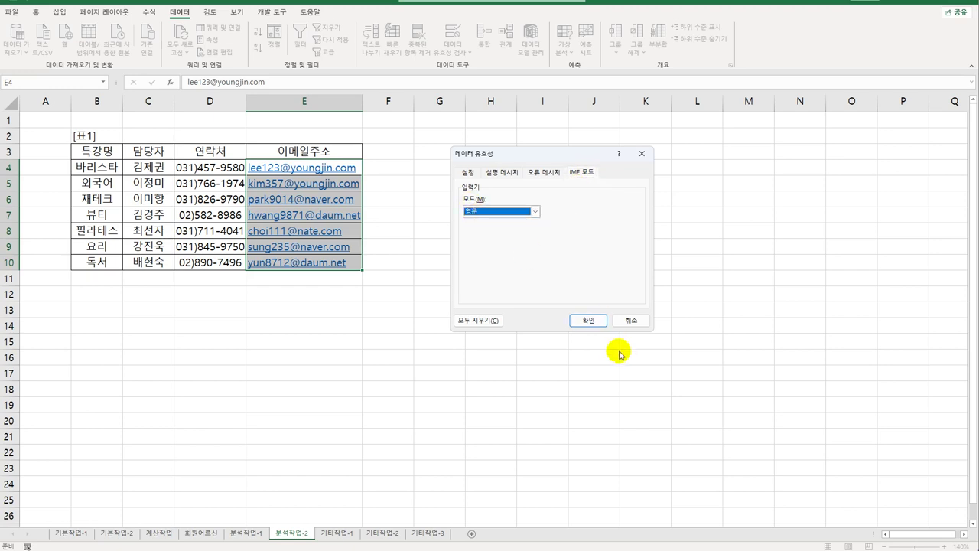
{"action": "left_click", "coordinate": [582, 320]}
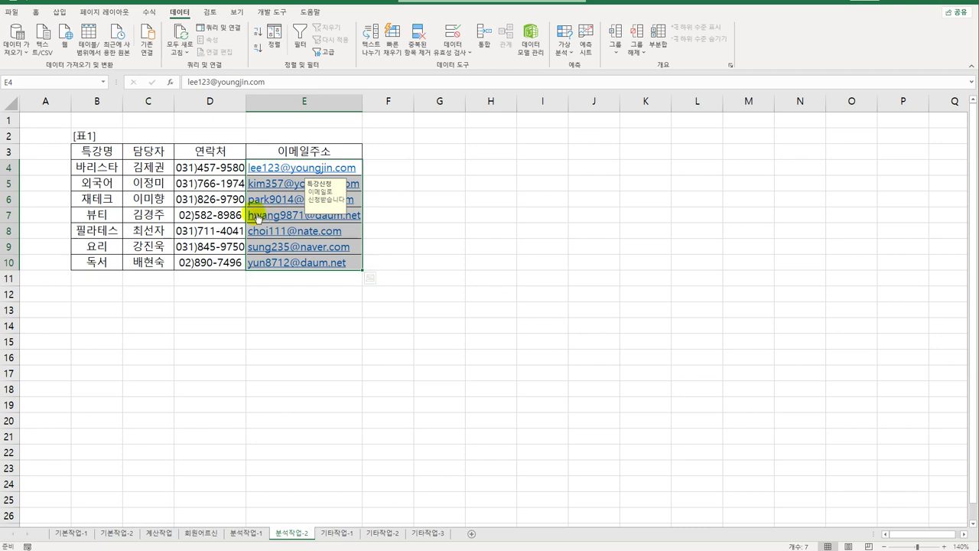
- Filter the table on 분석작업-2 to the rows whose 연락처 begins with 031
{"action": "left_click", "coordinate": [193, 183]}
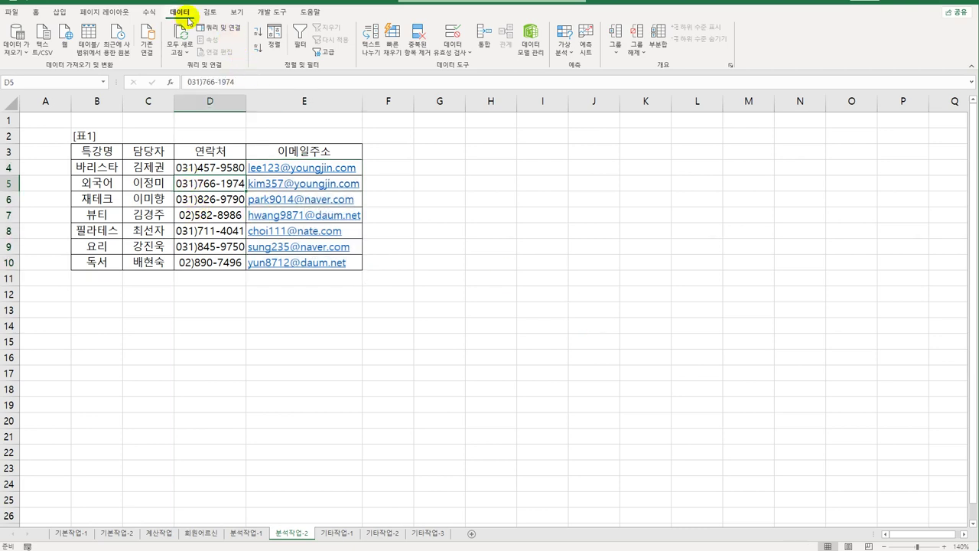
{"action": "left_click", "coordinate": [303, 49]}
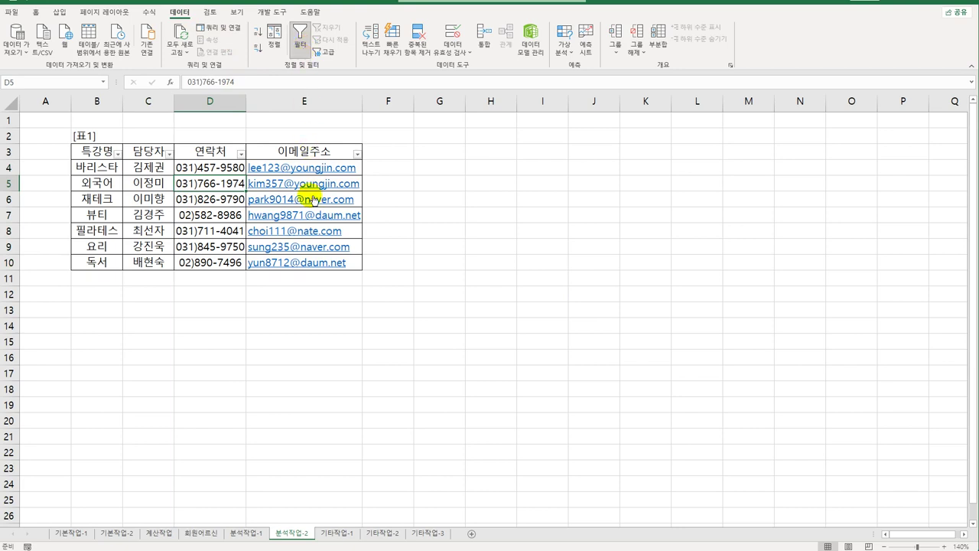
{"action": "left_click", "coordinate": [214, 156]}
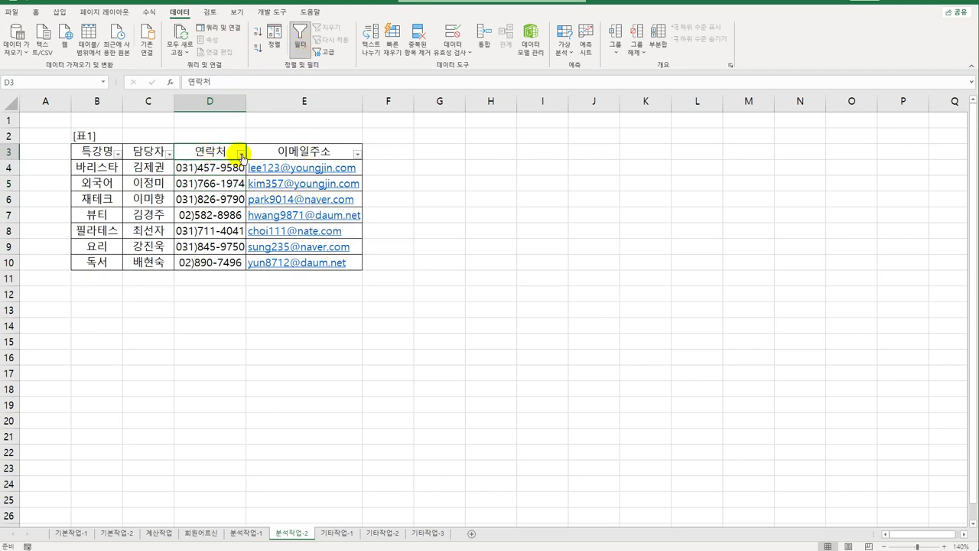
{"action": "left_click", "coordinate": [240, 154]}
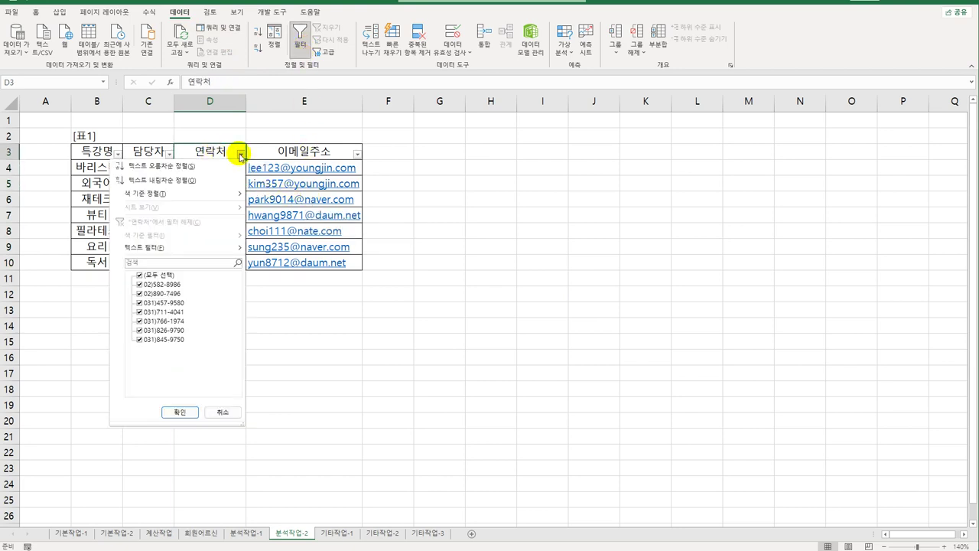
{"action": "mouse_move", "coordinate": [193, 247]}
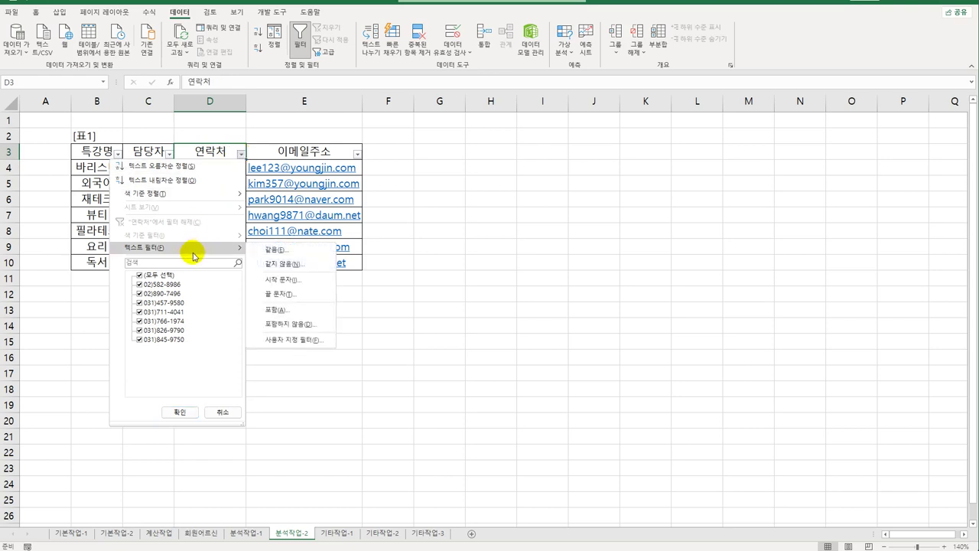
{"action": "left_click", "coordinate": [282, 280]}
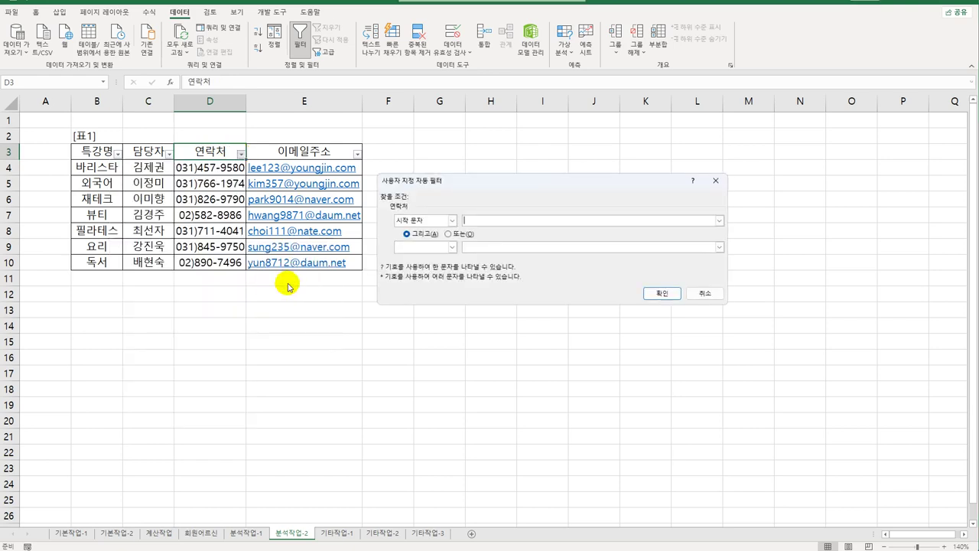
{"action": "type", "text": "031"}
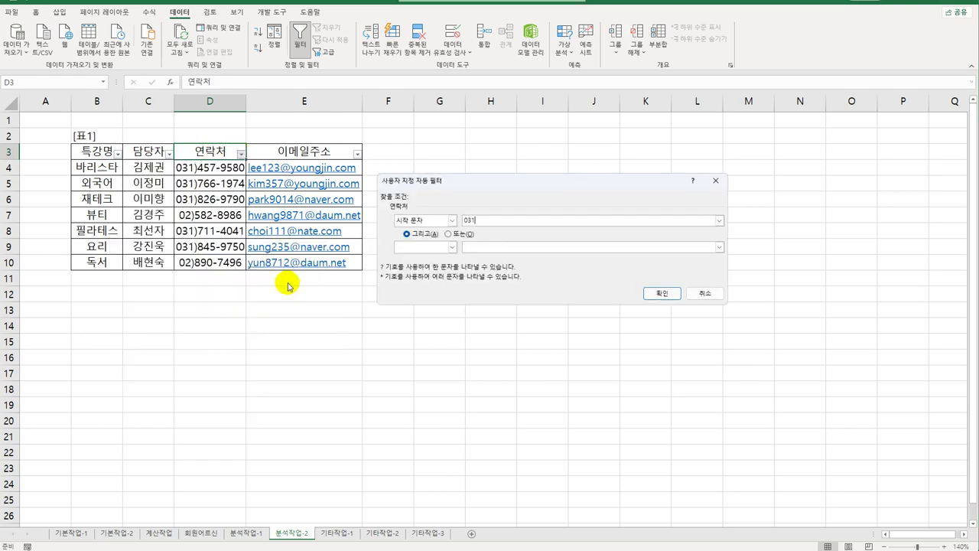
{"action": "left_click", "coordinate": [661, 292]}
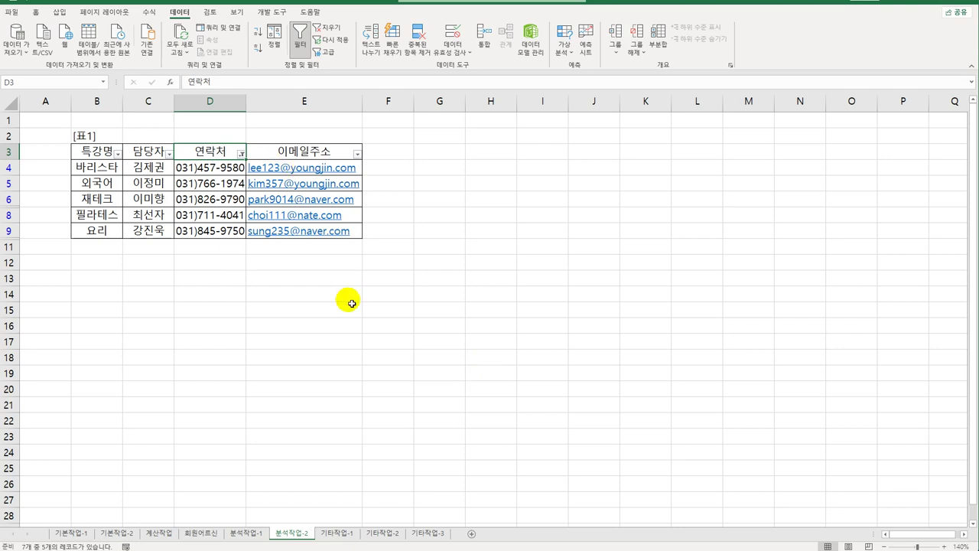
- On 기타작업-1, change the chart's 금액 series to 묶은 세로 막대형 and plot it on the secondary axis
{"action": "left_click", "coordinate": [337, 532]}
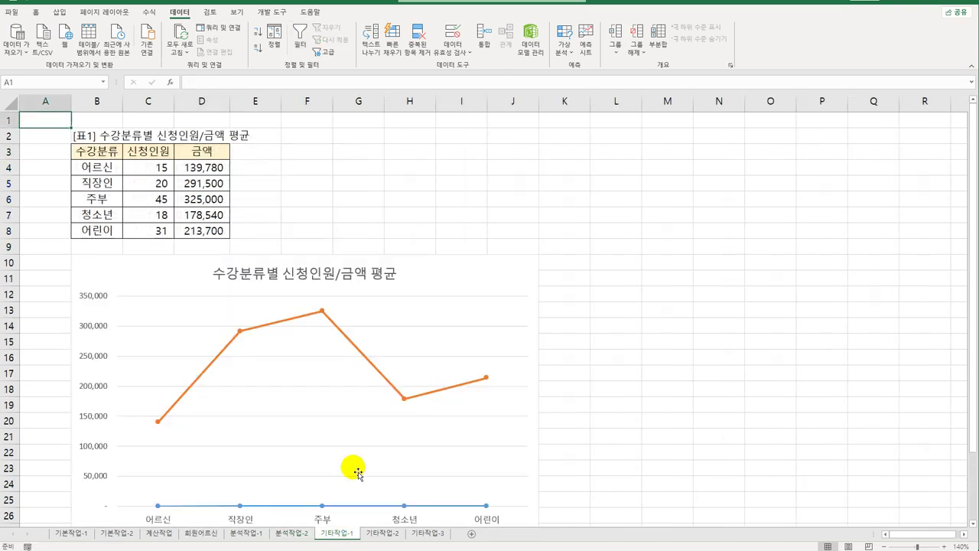
{"action": "scroll", "coordinate": [589, 355], "scroll_direction": "down", "scroll_amount": 3}
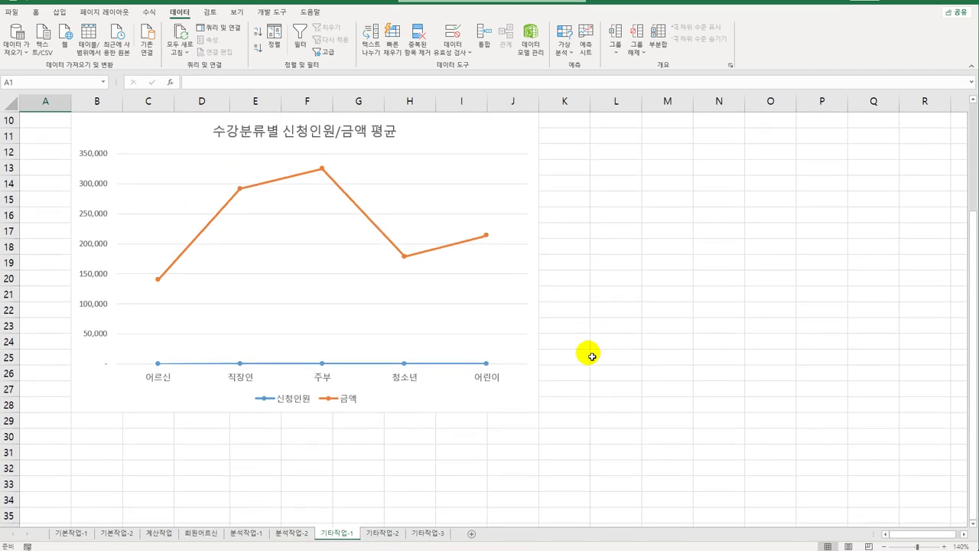
{"action": "scroll", "coordinate": [592, 357], "scroll_direction": "up", "scroll_amount": 3}
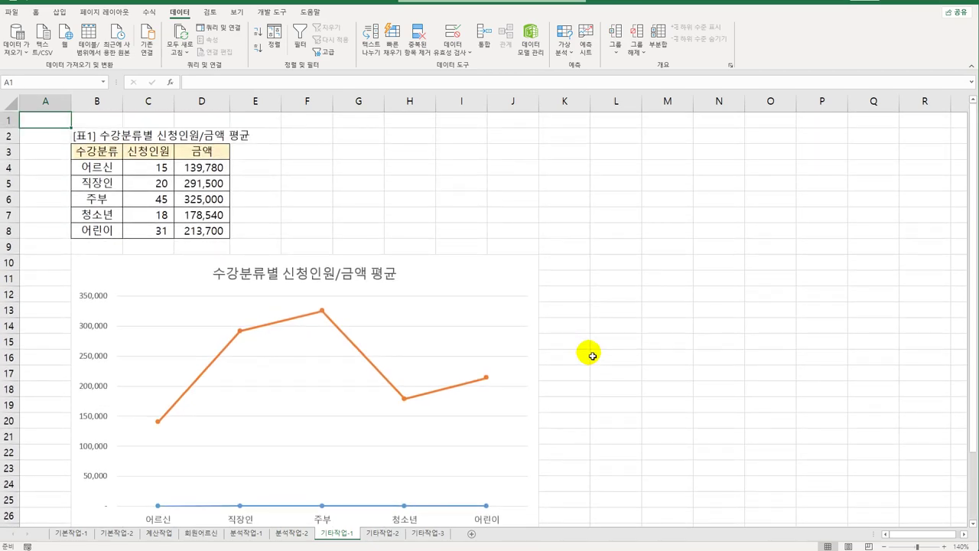
{"action": "scroll", "coordinate": [575, 355], "scroll_direction": "down", "scroll_amount": 2}
{"action": "scroll", "coordinate": [515, 365], "scroll_direction": "up", "scroll_amount": 2}
{"action": "scroll", "coordinate": [352, 451], "scroll_direction": "down", "scroll_amount": 3}
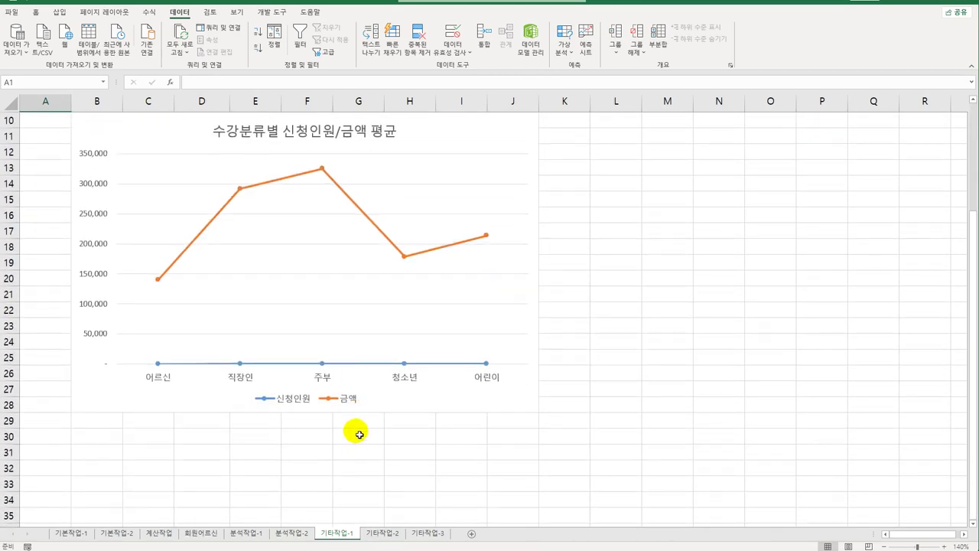
{"action": "left_click", "coordinate": [323, 168]}
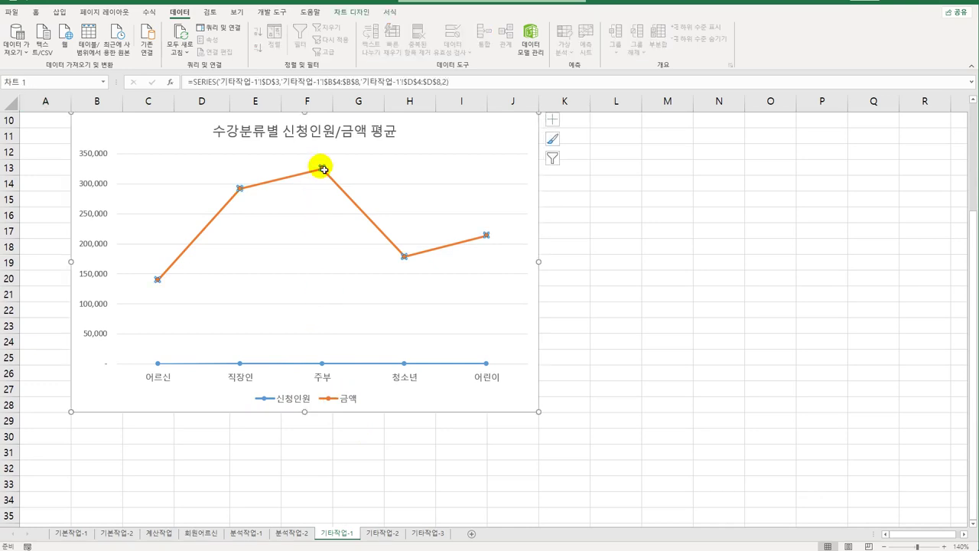
{"action": "right_click", "coordinate": [323, 169]}
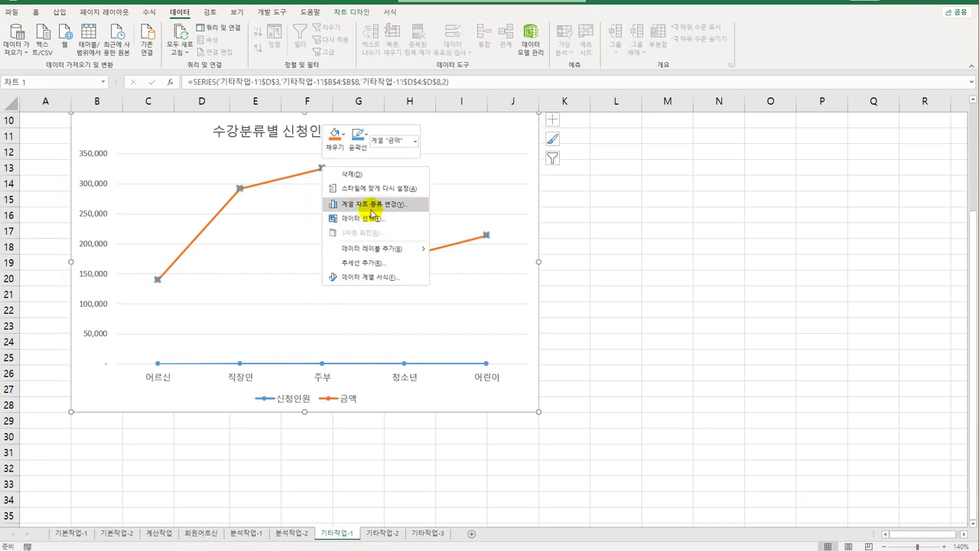
{"action": "left_click", "coordinate": [371, 204]}
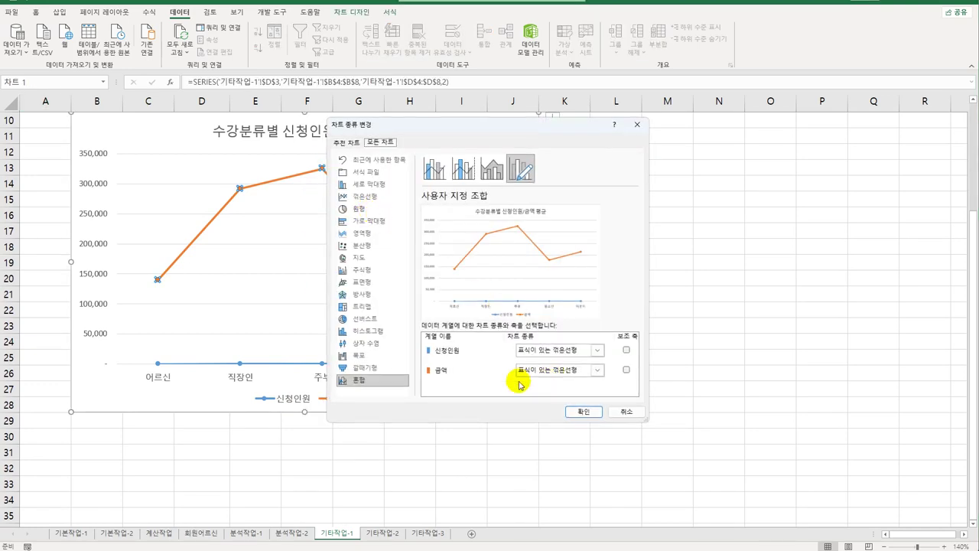
{"action": "left_click", "coordinate": [594, 371]}
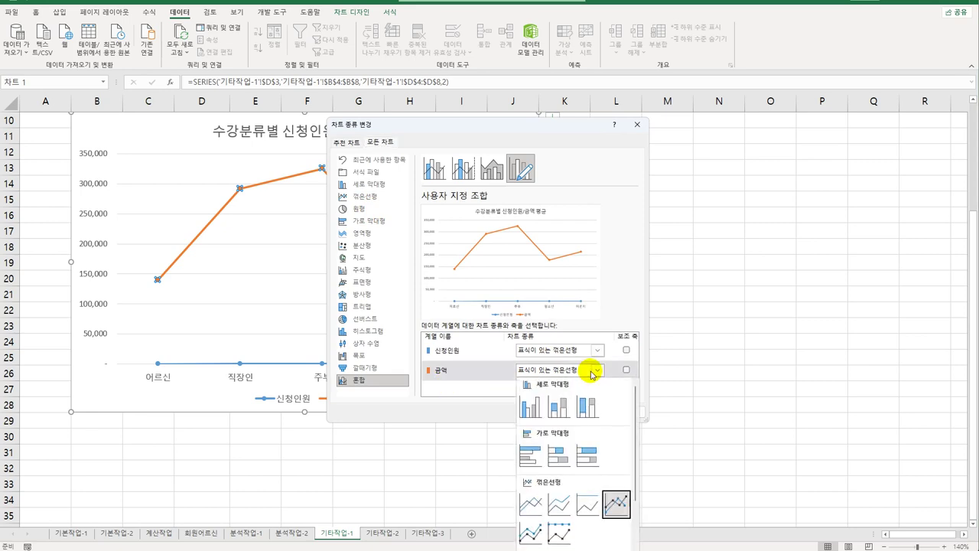
{"action": "left_click", "coordinate": [533, 405]}
{"action": "left_click", "coordinate": [625, 370]}
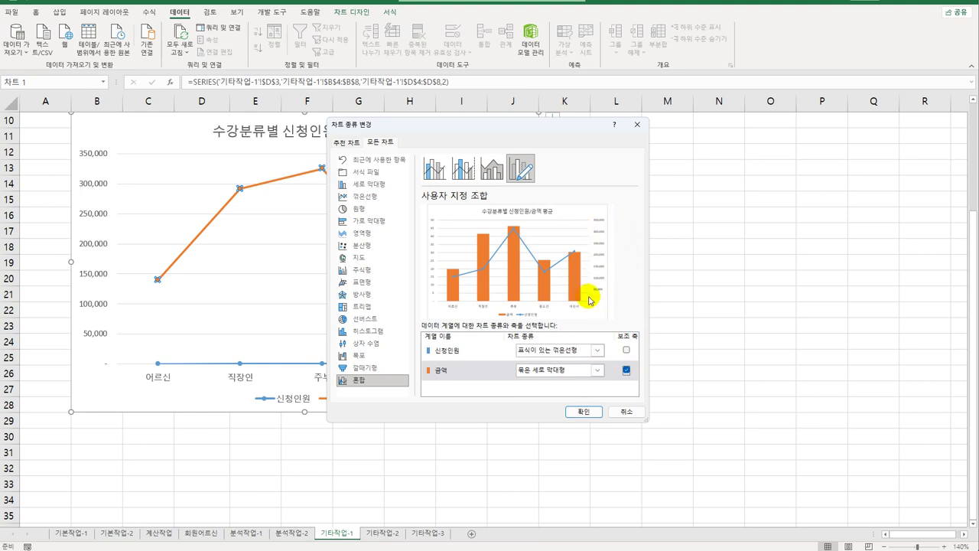
{"action": "left_click", "coordinate": [584, 414]}
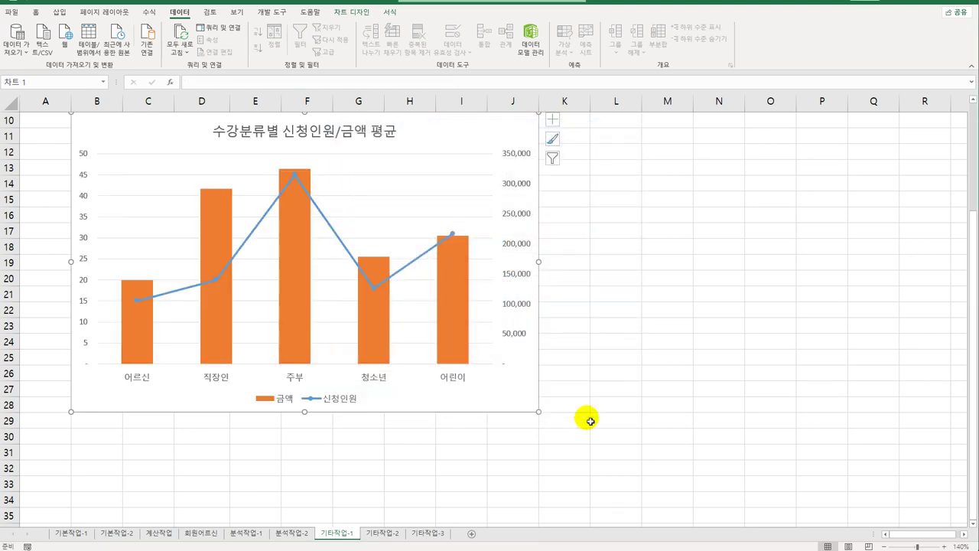
- Set the gap width (간격 너비) of the 금액 column series to 20%
{"action": "right_click", "coordinate": [297, 226]}
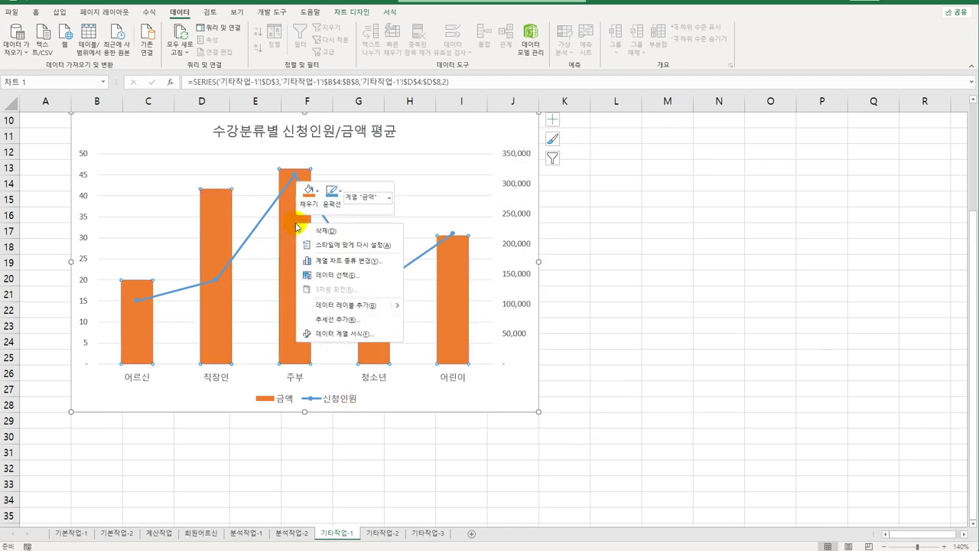
{"action": "left_click", "coordinate": [356, 334]}
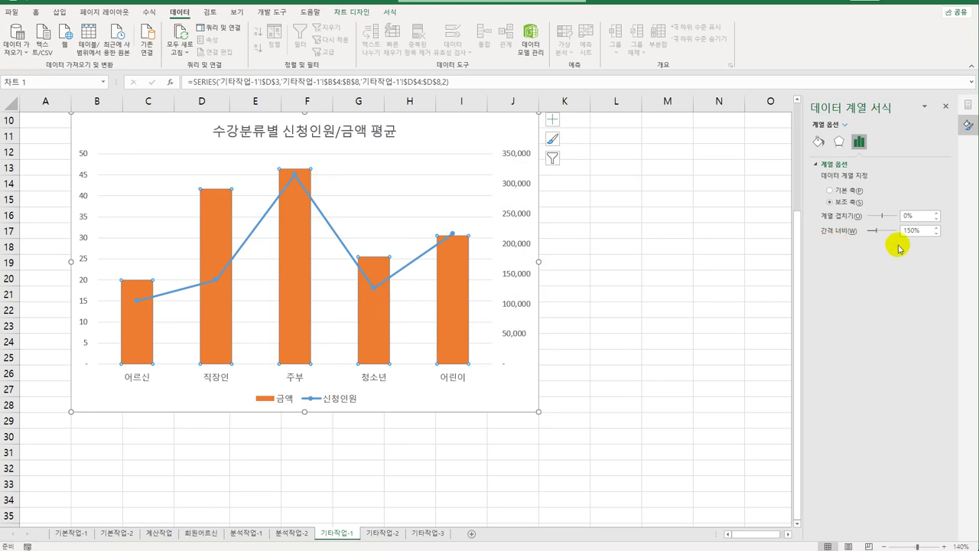
{"action": "left_click_drag", "start_coordinate": [925, 231], "coordinate": [865, 222]}
{"action": "type", "text": "20"}
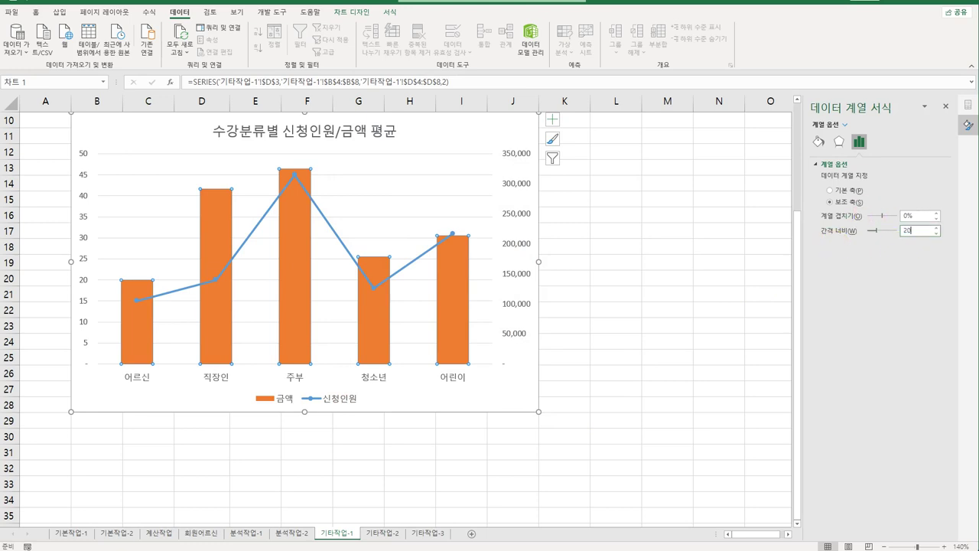
{"action": "key", "text": "Return"}
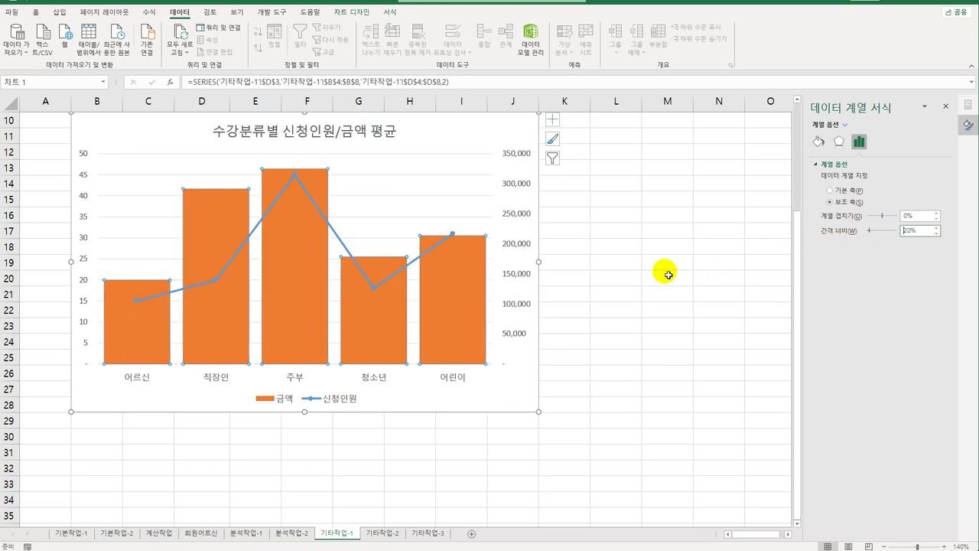
- Apply the shape style 미세 효과 - 황금색, 강조 4 to the 금액 columns
{"action": "left_click", "coordinate": [389, 13]}
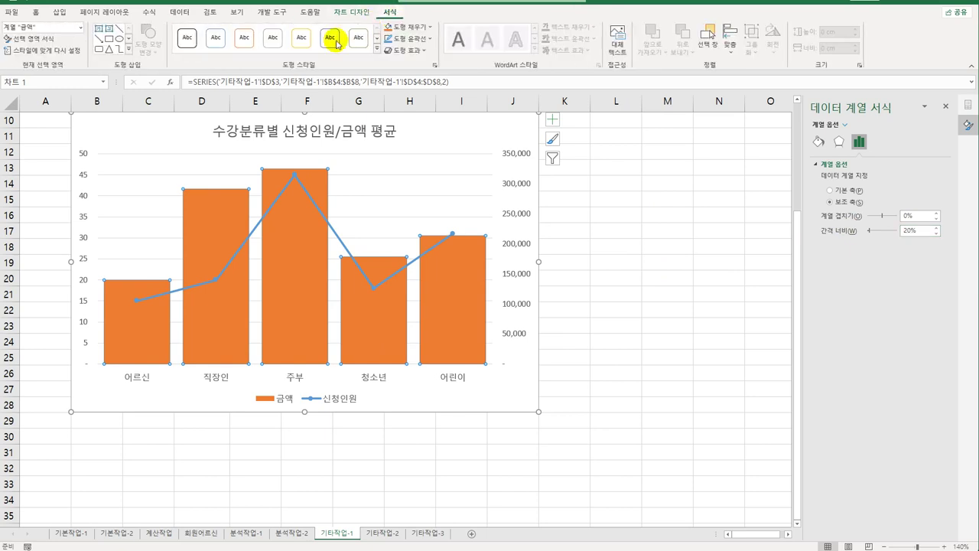
{"action": "left_click", "coordinate": [377, 49]}
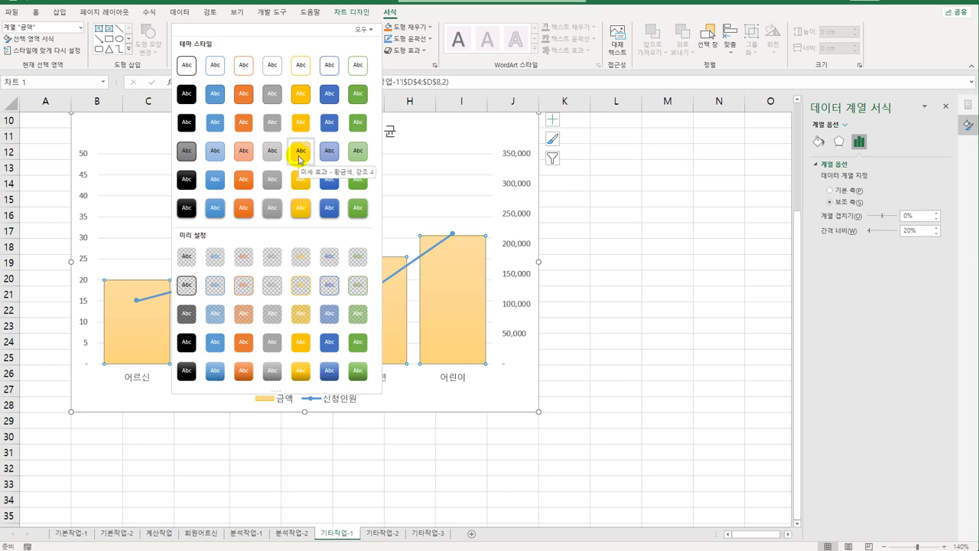
{"action": "left_click", "coordinate": [299, 157]}
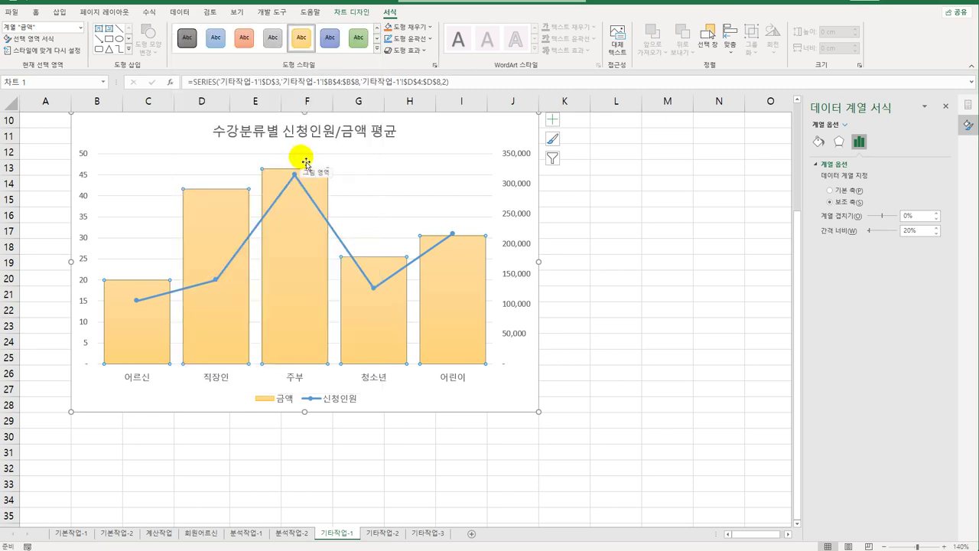
- Add data labels to the 금액 series at 바깥쪽 끝에 and include the series name along with the value
{"action": "left_click", "coordinate": [555, 123]}
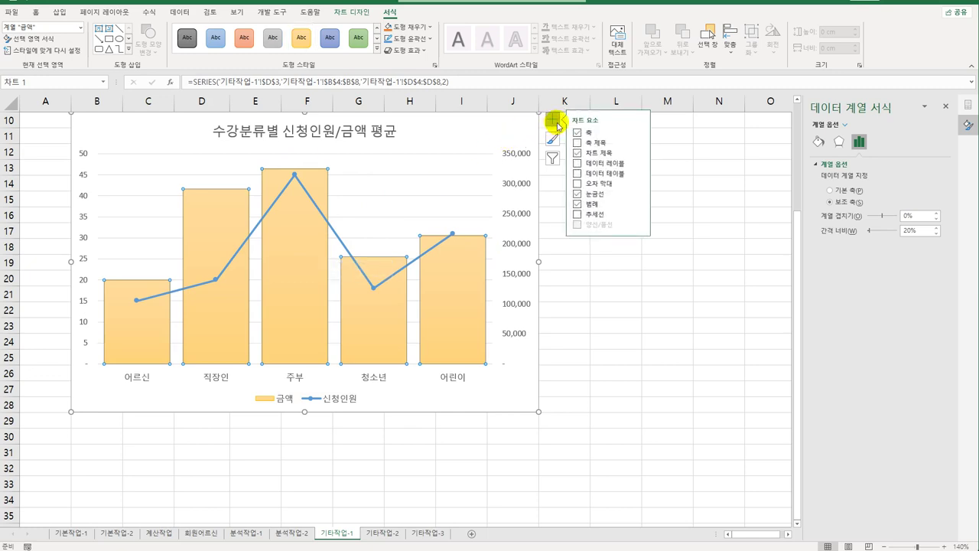
{"action": "left_click", "coordinate": [638, 163]}
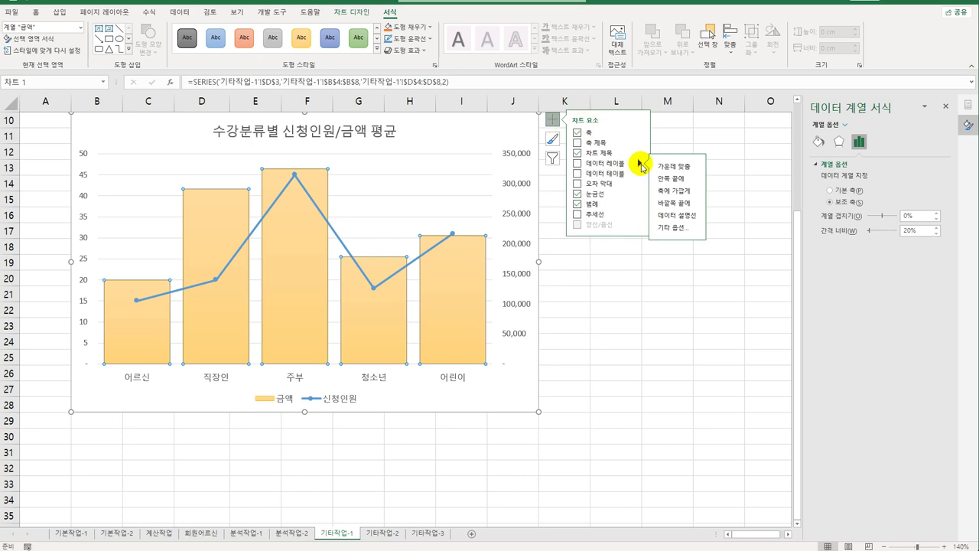
{"action": "left_click", "coordinate": [676, 204]}
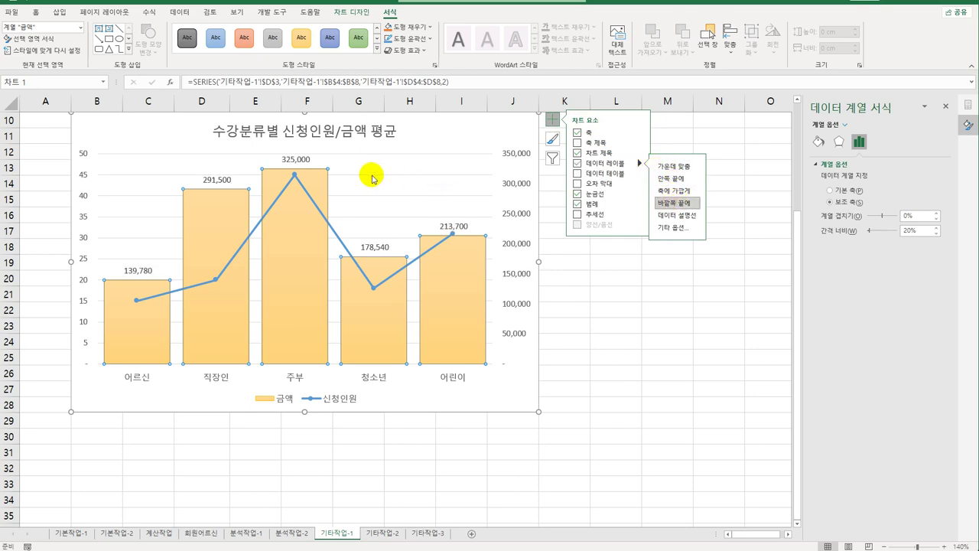
{"action": "left_click", "coordinate": [306, 164]}
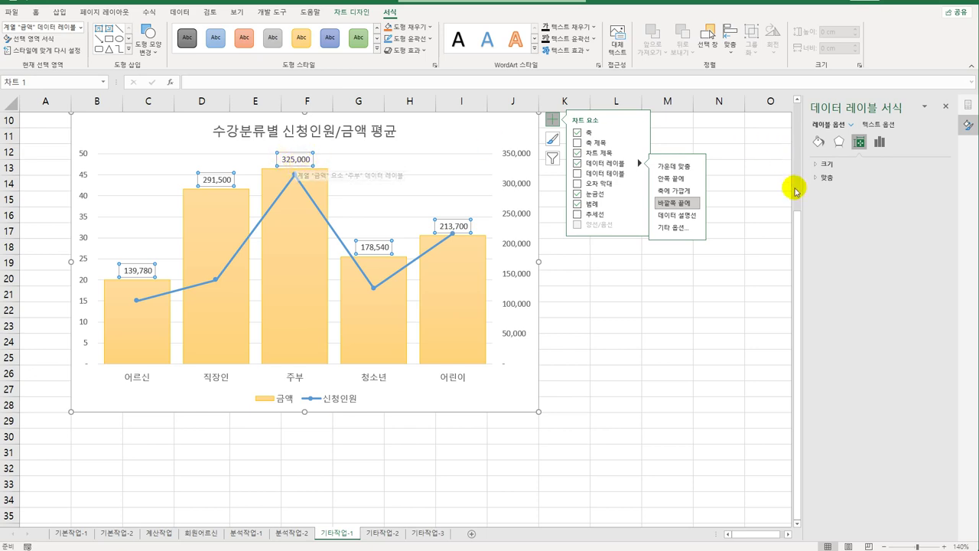
{"action": "left_click", "coordinate": [879, 141]}
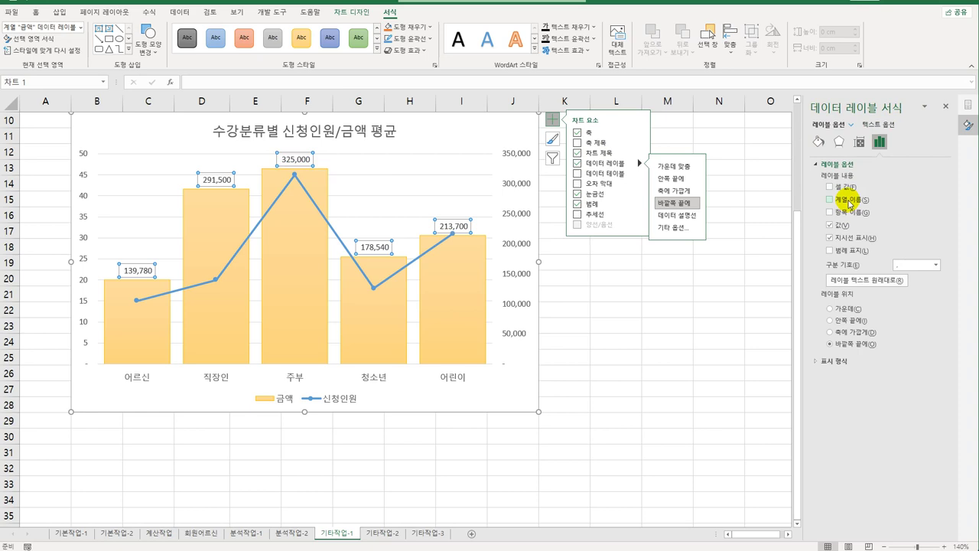
{"action": "left_click", "coordinate": [850, 205]}
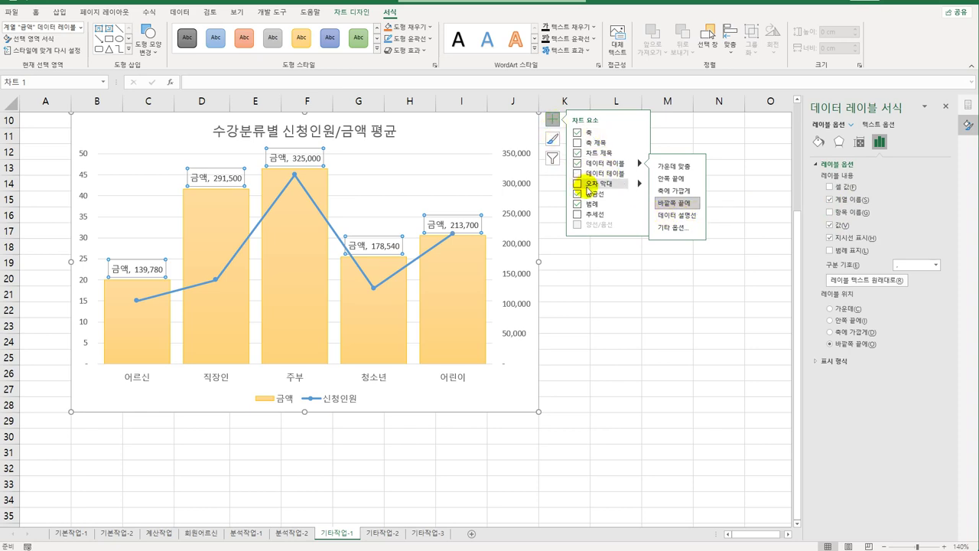
- Add primary minor horizontal gridlines (기본 부 가로) to the chart and check the chart's gridline settings
{"action": "left_click", "coordinate": [639, 194]}
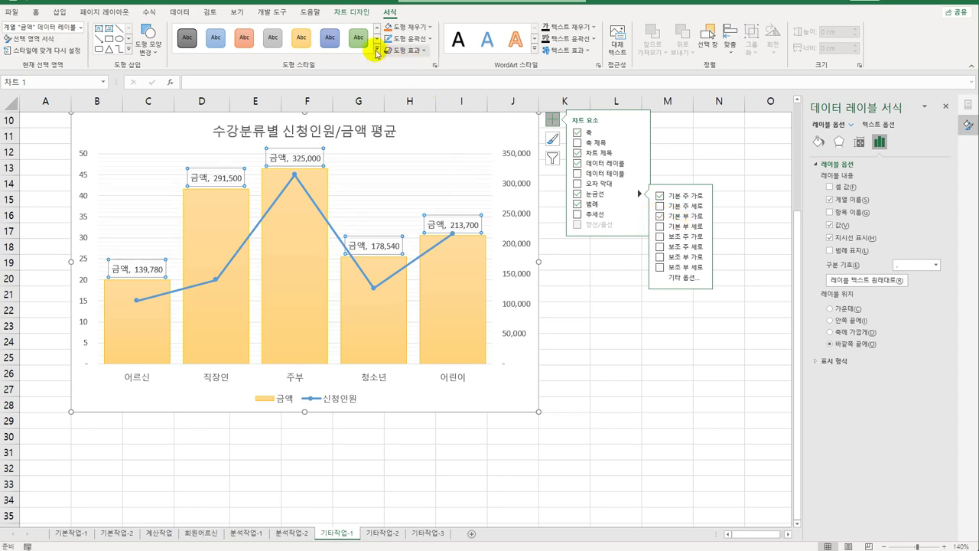
{"action": "left_click", "coordinate": [355, 15]}
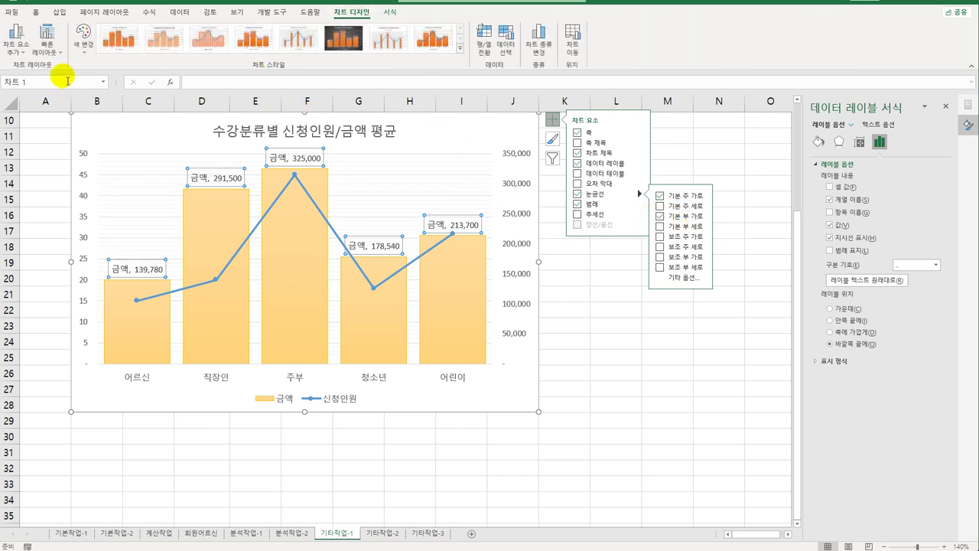
{"action": "left_click", "coordinate": [22, 46]}
{"action": "mouse_move", "coordinate": [66, 152]}
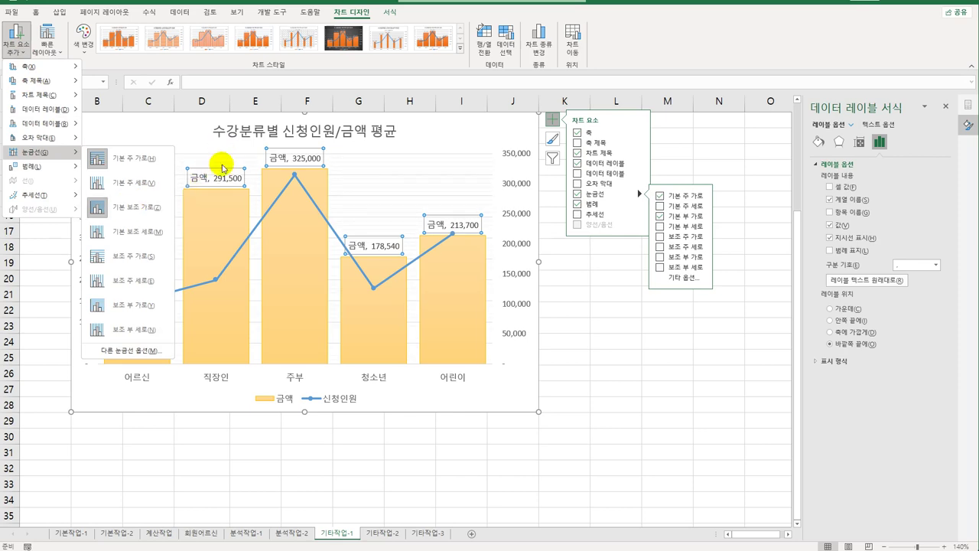
{"action": "left_click", "coordinate": [562, 351]}
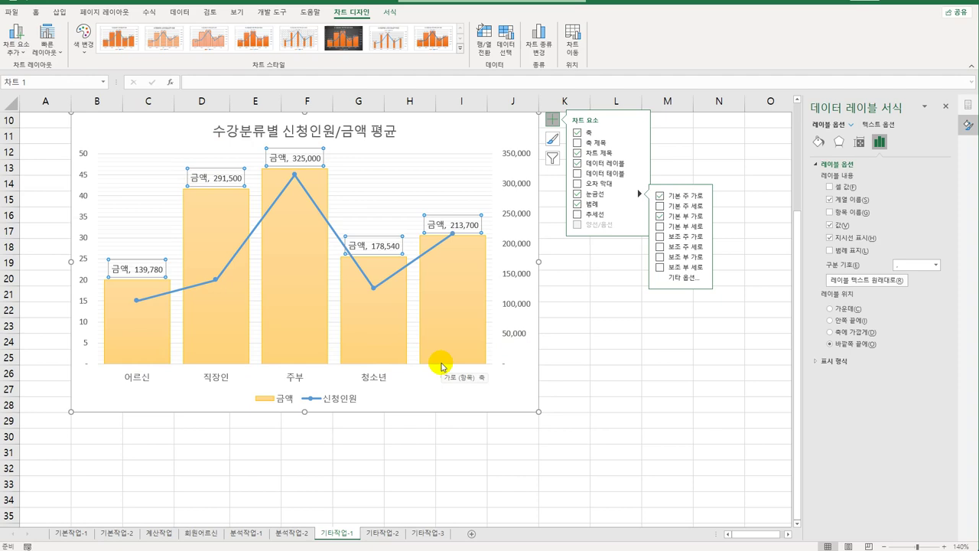
- Make the horizontal axis cross at the primary vertical axis's maximum value (축의 최대값) and place the legend at 오른쪽
{"action": "left_click", "coordinate": [84, 217]}
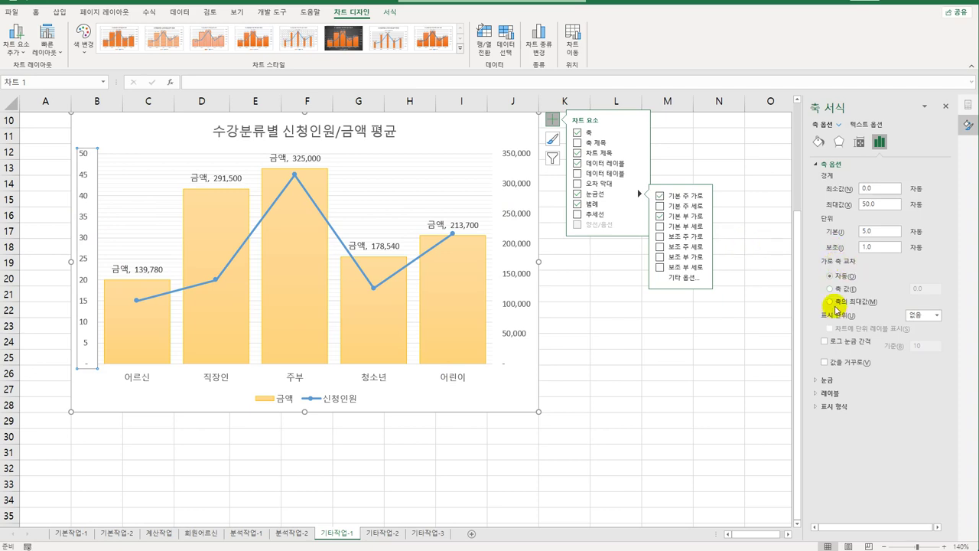
{"action": "left_click", "coordinate": [837, 304]}
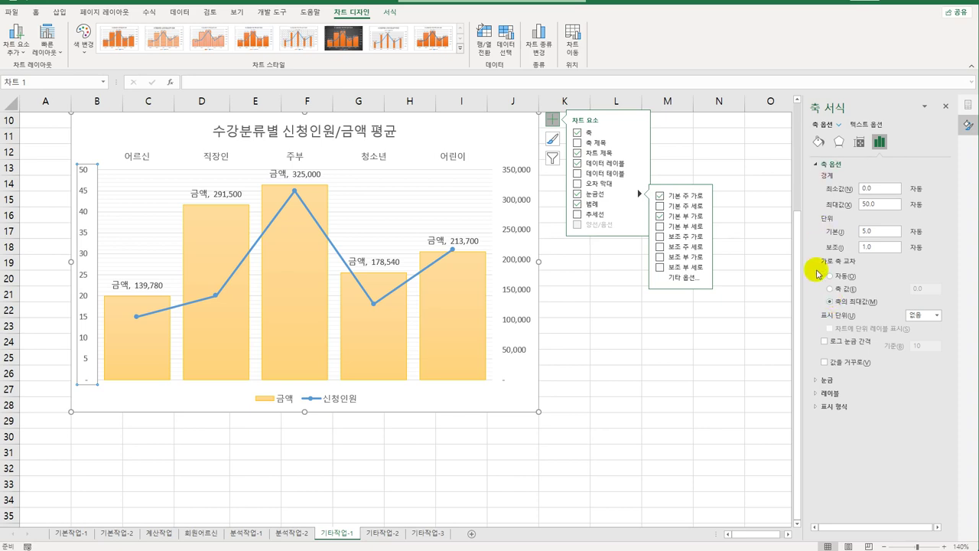
{"action": "left_click", "coordinate": [639, 205]}
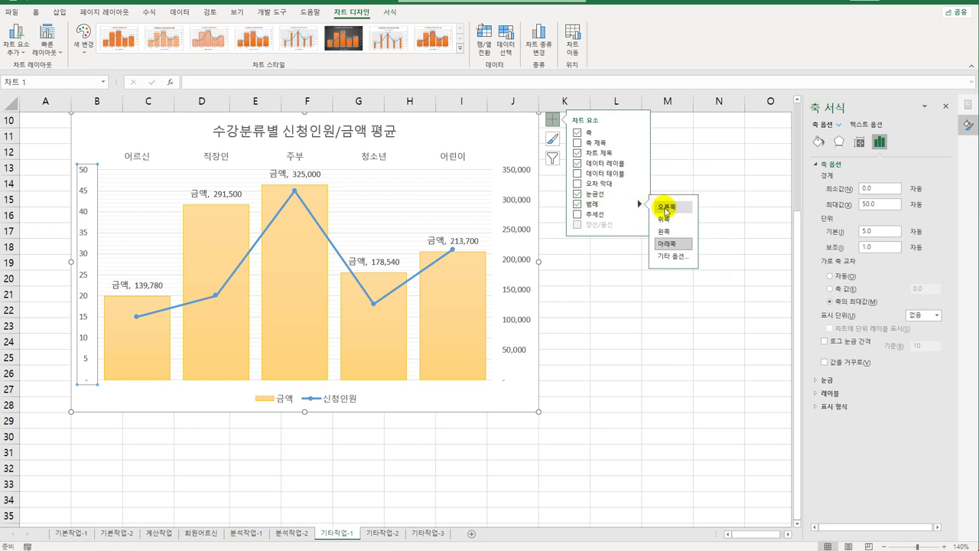
{"action": "left_click", "coordinate": [666, 206]}
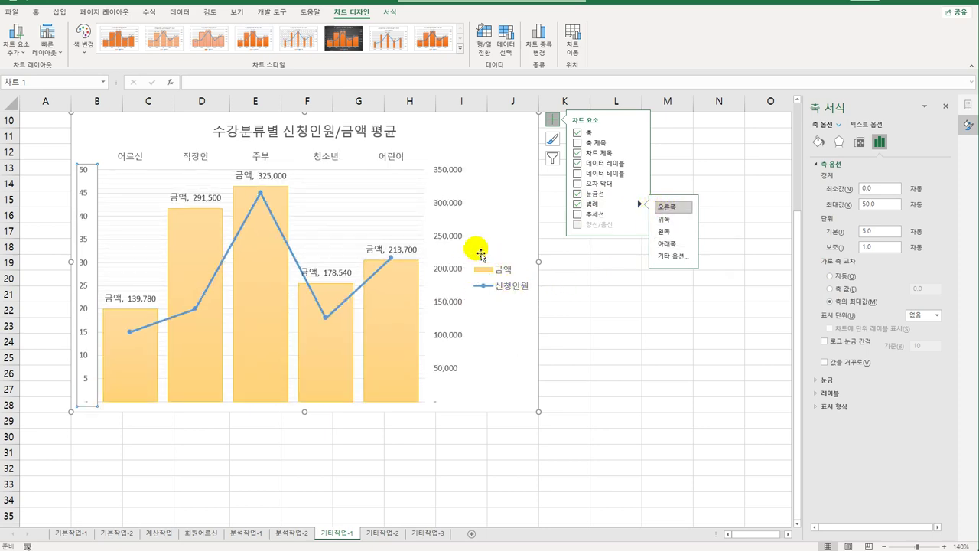
- Give the chart area's border rounded corners (둥근 모서리)
{"action": "left_click", "coordinate": [524, 144]}
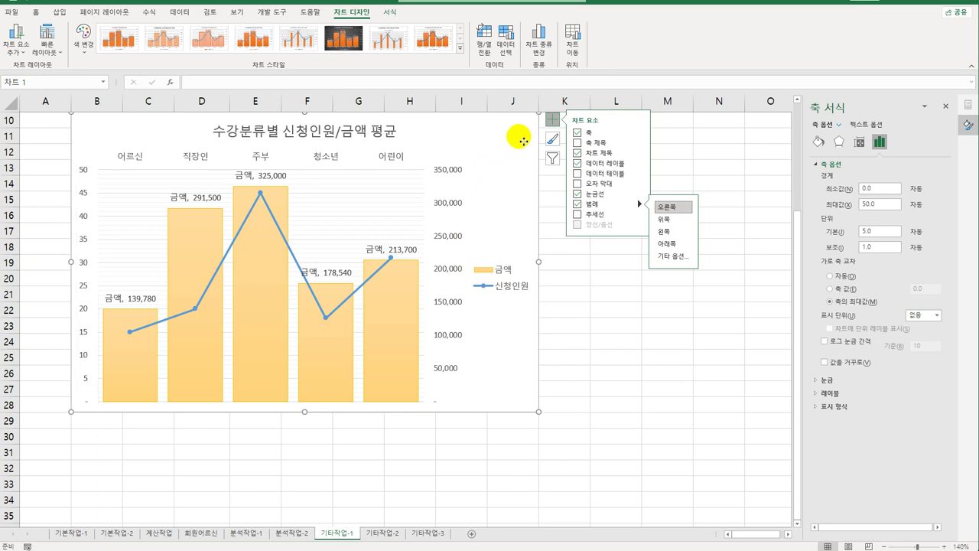
{"action": "left_click", "coordinate": [817, 143]}
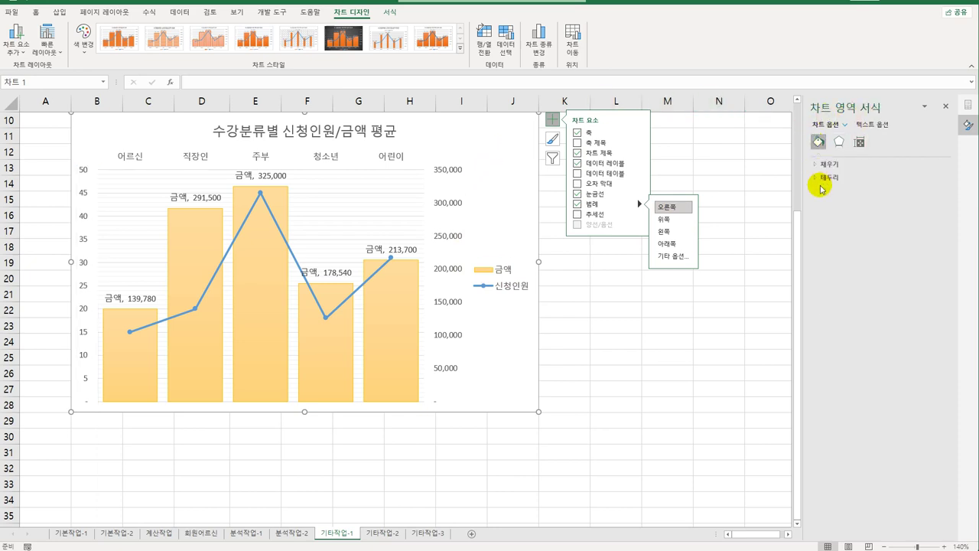
{"action": "left_click", "coordinate": [823, 182]}
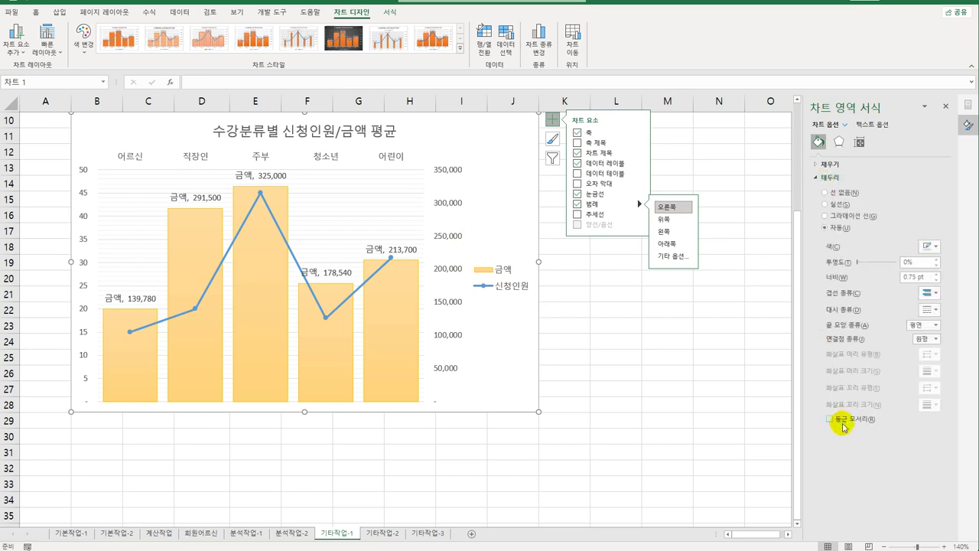
{"action": "left_click", "coordinate": [839, 420]}
{"action": "left_click", "coordinate": [615, 420]}
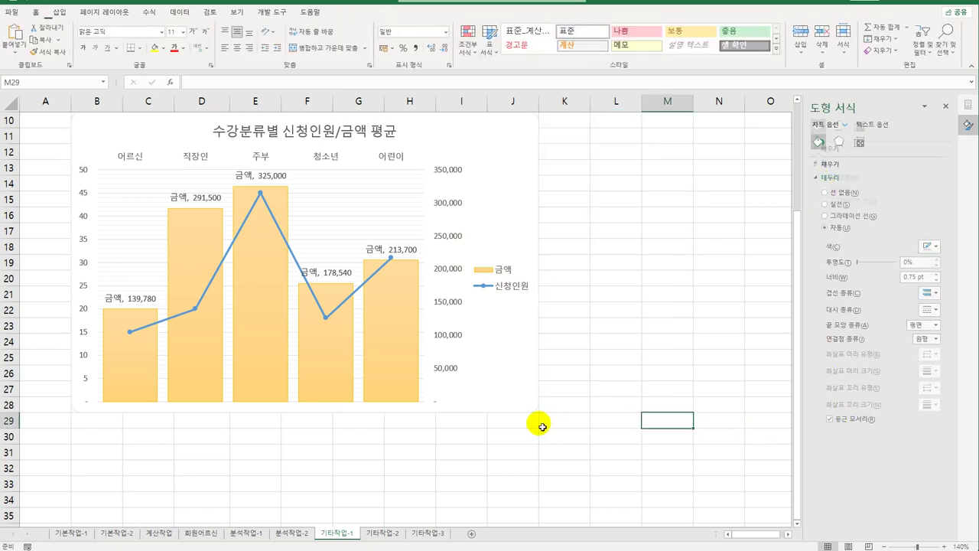
{"action": "left_click", "coordinate": [584, 356]}
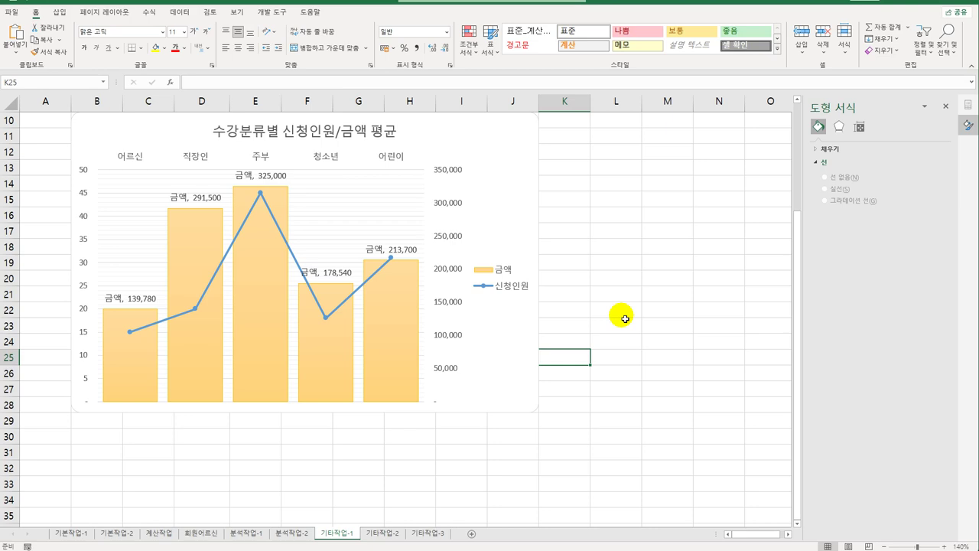
{"action": "left_click", "coordinate": [625, 318]}
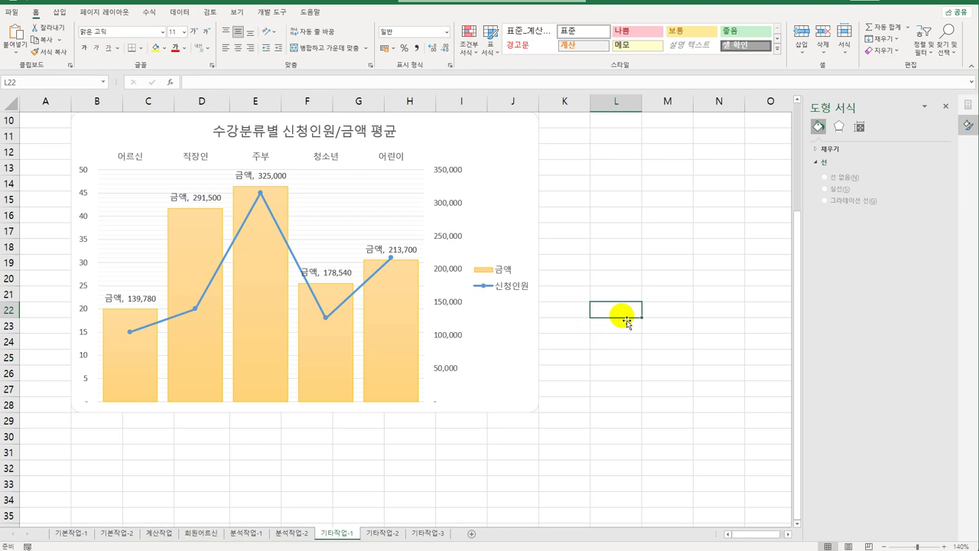
- On the 기타작업-2 sheet, draw a form-control button (양식 컨트롤) covering cells I3:J4
{"action": "left_click", "coordinate": [375, 534]}
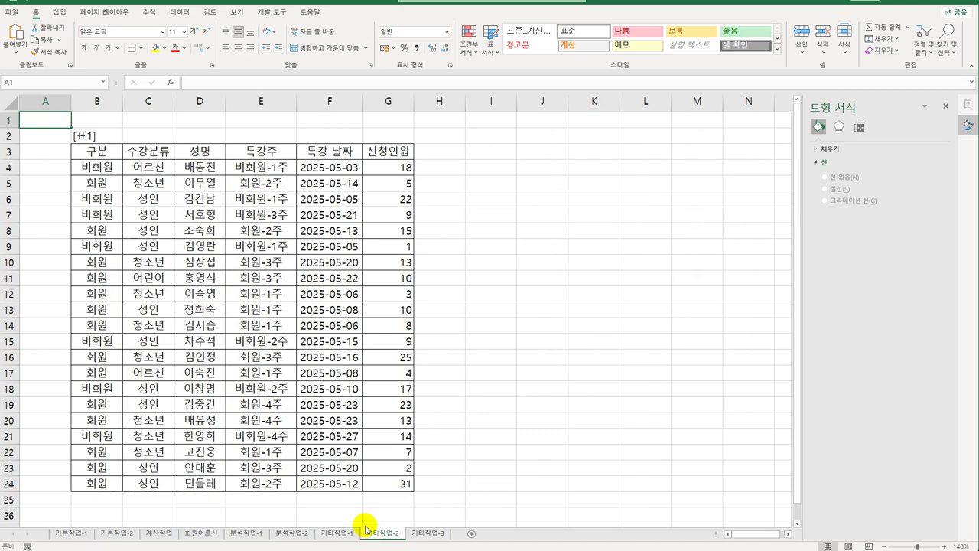
{"action": "left_click", "coordinate": [272, 12]}
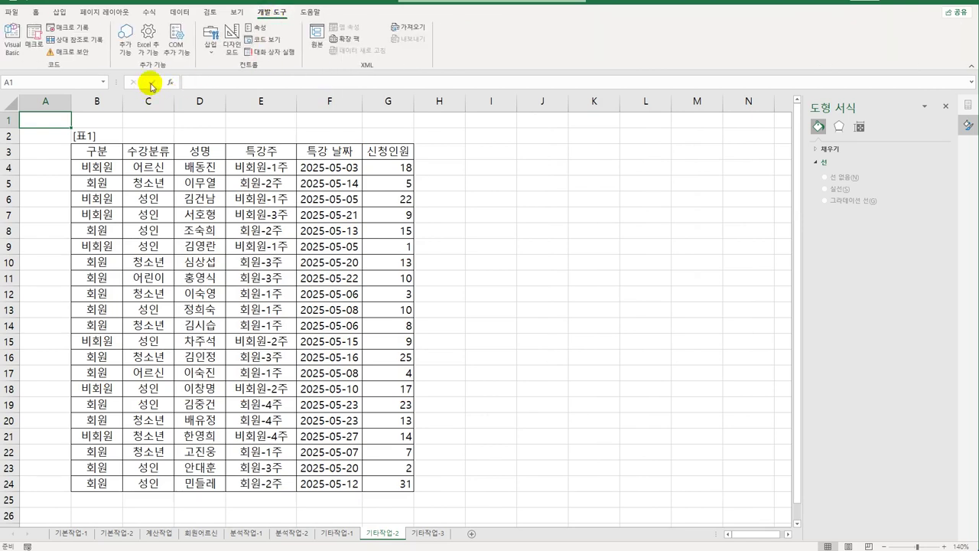
{"action": "left_click", "coordinate": [212, 47]}
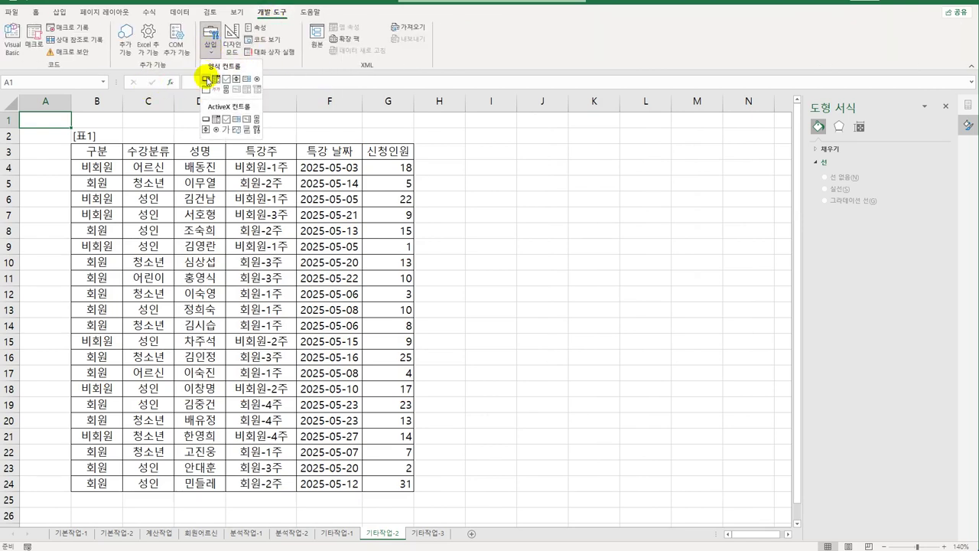
{"action": "left_click", "coordinate": [205, 78]}
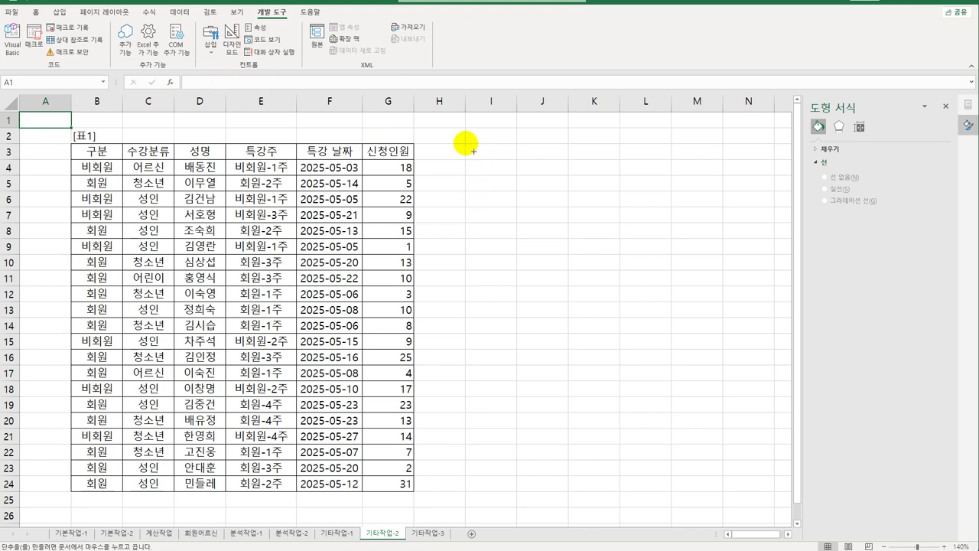
{"action": "left_click_drag", "start_coordinate": [466, 143], "coordinate": [569, 178]}
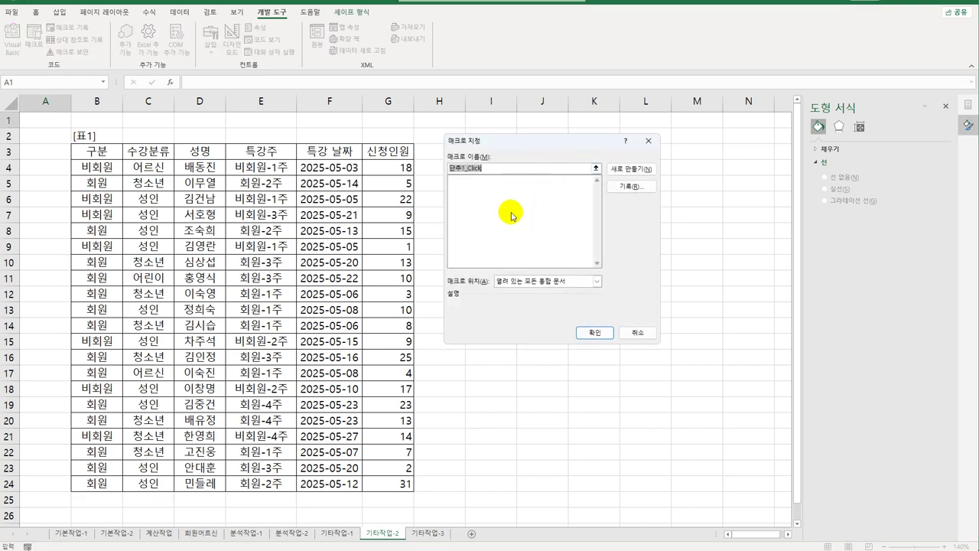
- Name the button's macro 수업장소 and start recording it in the current workbook (현재 통합 문서)
{"action": "key", "text": "BackSpace"}
{"action": "key", "text": "BackSpace"}
{"action": "key", "text": "BackSpace"}
{"action": "key", "text": "BackSpace"}
{"action": "key", "text": "BackSpace"}
{"action": "key", "text": "BackSpace"}
{"action": "key", "text": "BackSpace"}
{"action": "key", "text": "BackSpace"}
{"action": "key", "text": "BackSpace"}
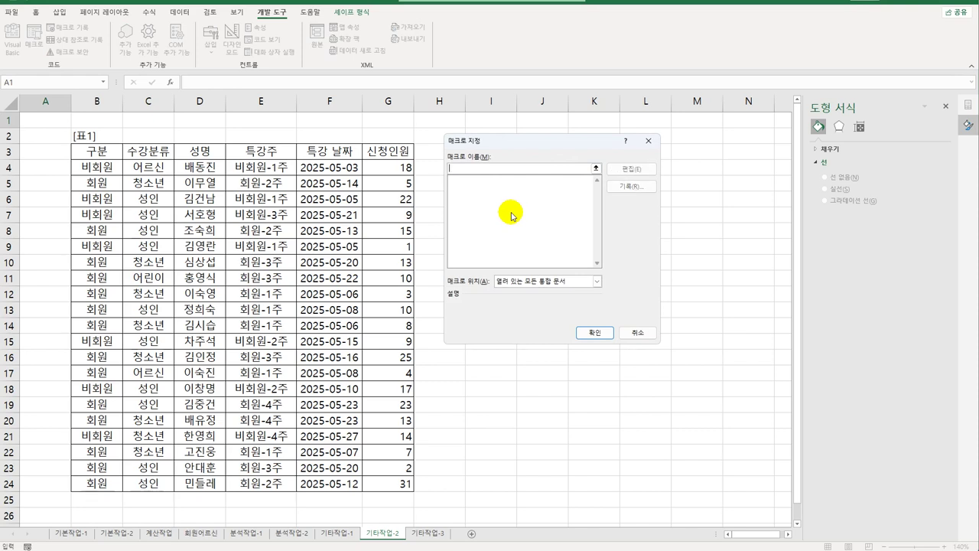
{"action": "type", "text": "수업장소"}
{"action": "left_click", "coordinate": [617, 187]}
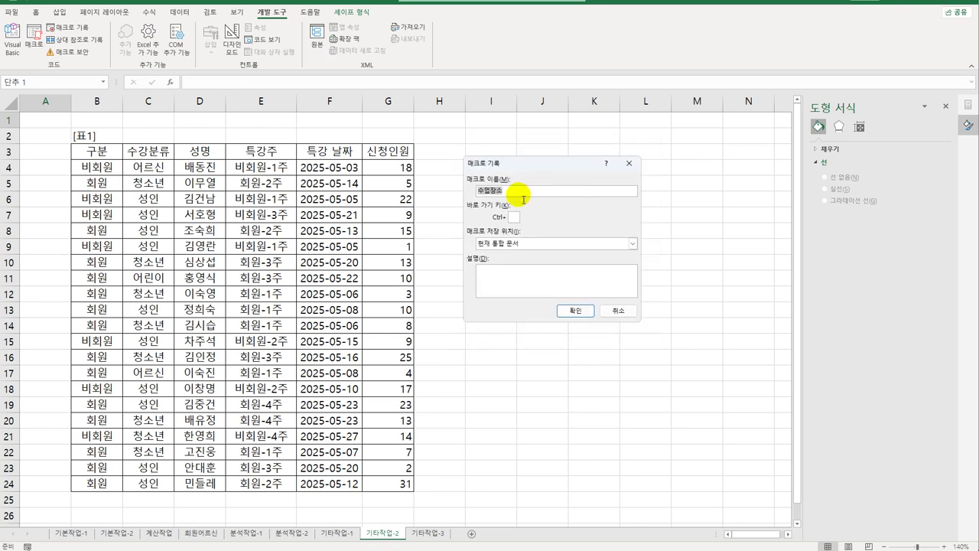
{"action": "left_click", "coordinate": [571, 311]}
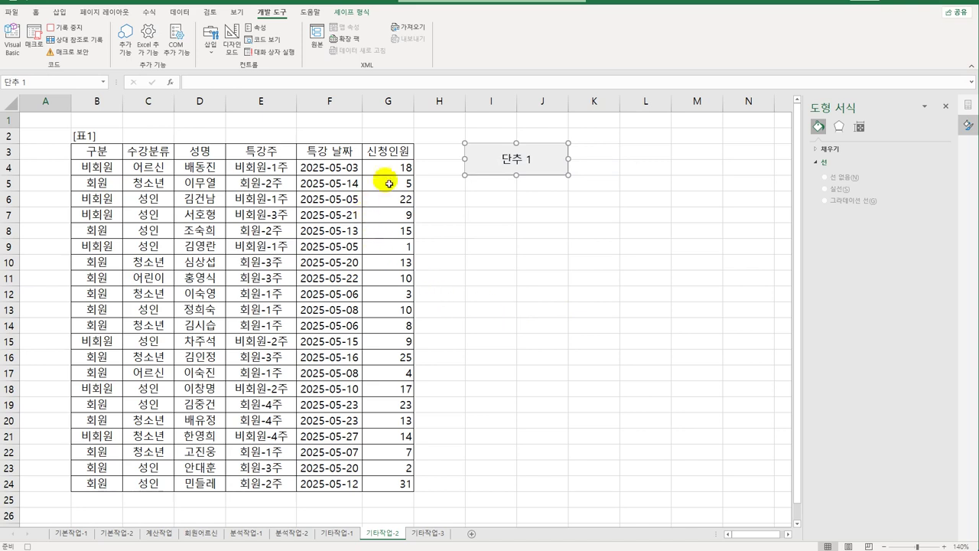
- Start a custom number format (사용자 지정) for the 신청인원 values in G4:G24 with the section [>=20]"A관"* 0;
{"action": "left_click_drag", "start_coordinate": [387, 168], "coordinate": [399, 485]}
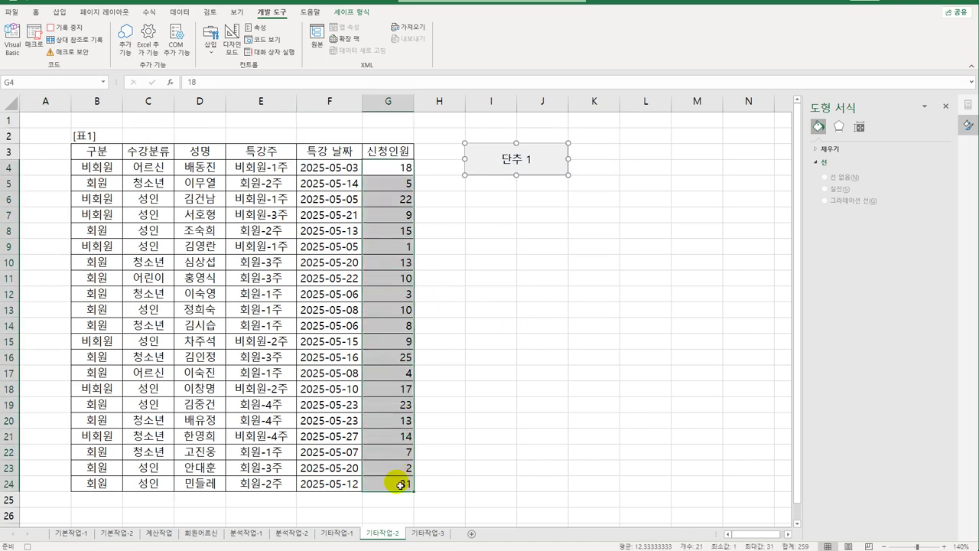
{"action": "right_click", "coordinate": [388, 174]}
{"action": "left_click", "coordinate": [460, 395]}
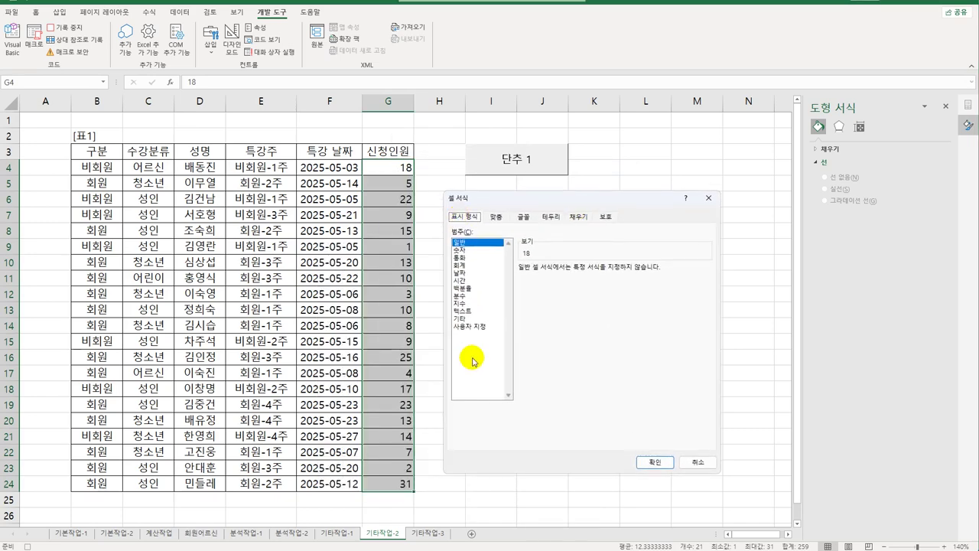
{"action": "left_click", "coordinate": [471, 326]}
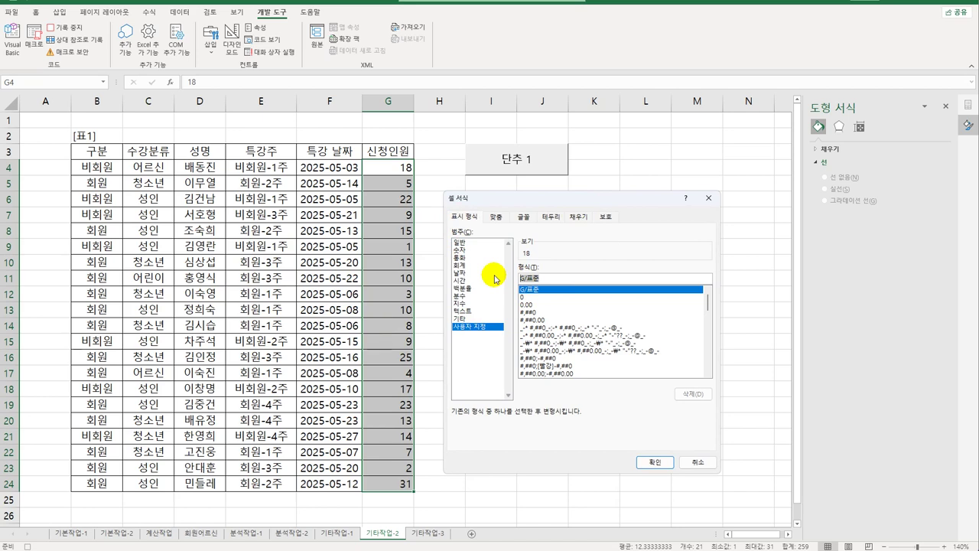
{"action": "type", "text": "[>=20]"}
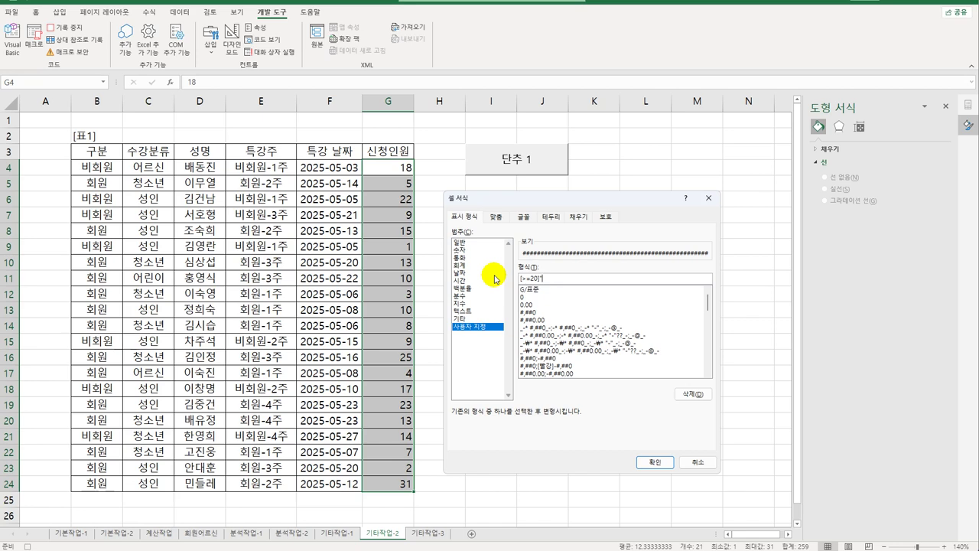
{"action": "type", "text": "\"A관\""}
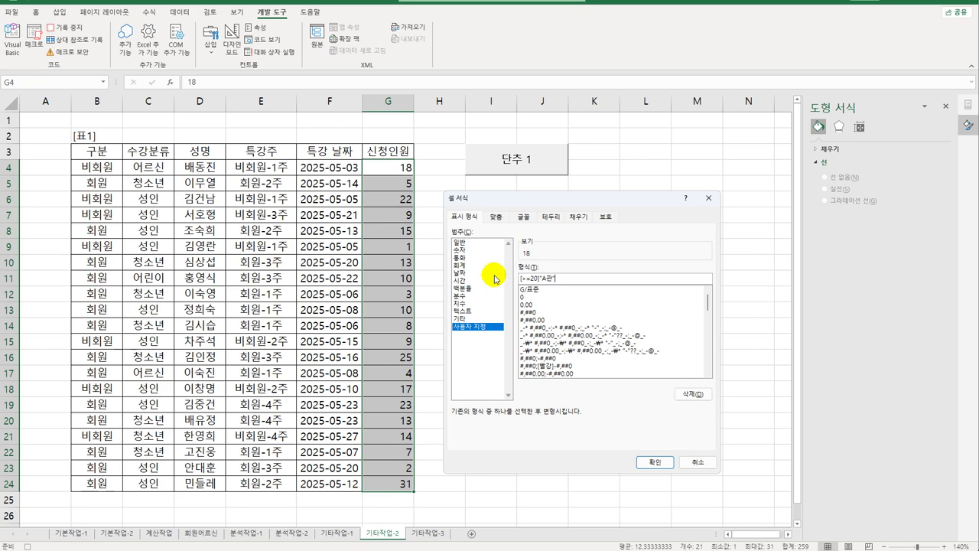
{"action": "type", "text": "0;"}
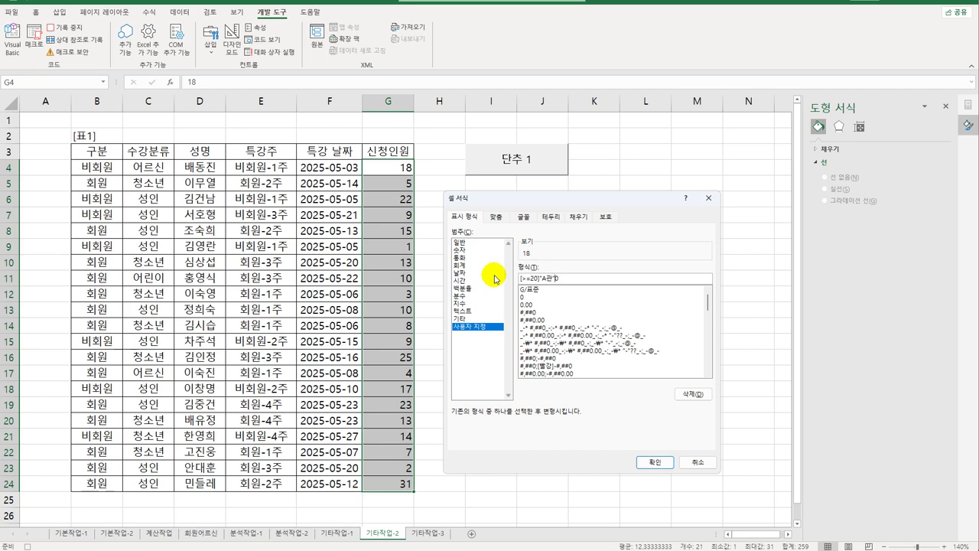
{"action": "type", "text": "\""}
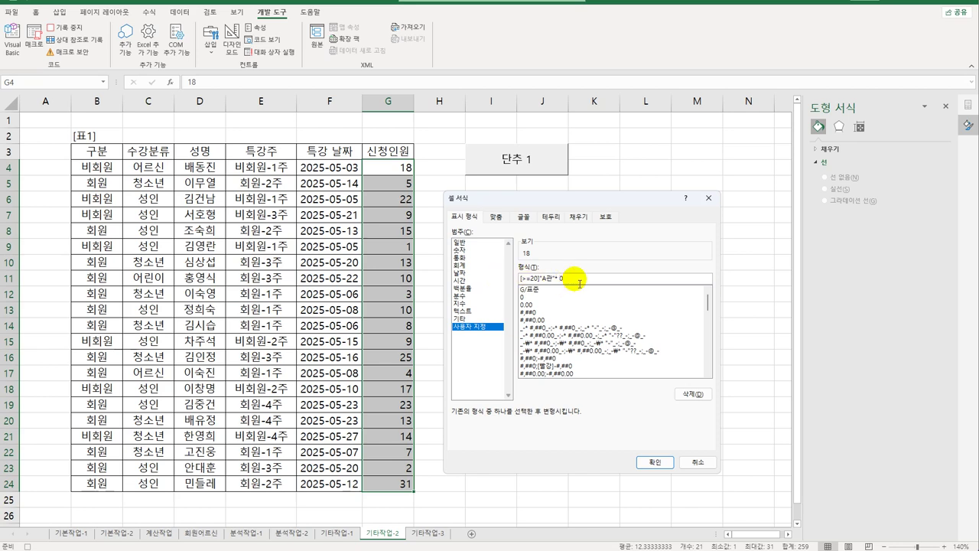
{"action": "type", "text": ";"}
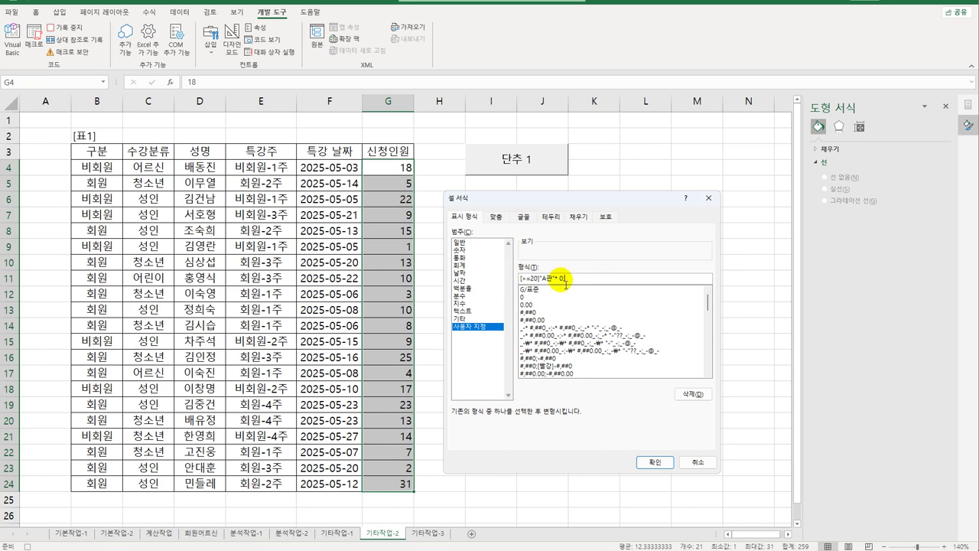
- Duplicate the first format section and adapt the copy into the second condition, [>=10]"B관"* 0
{"action": "key", "text": "shift+Home"}
{"action": "key", "text": "ctrl+c"}
{"action": "left_click", "coordinate": [555, 278]}
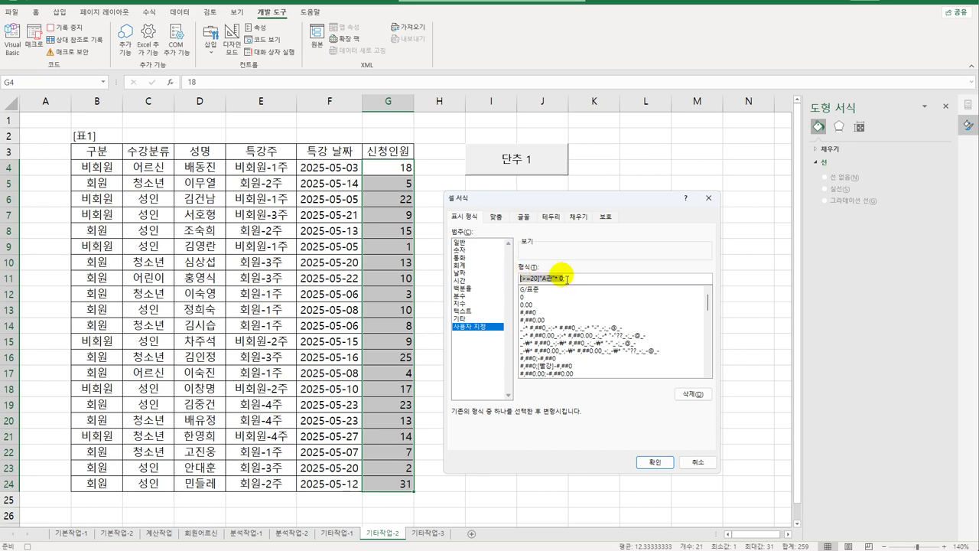
{"action": "left_click", "coordinate": [565, 279]}
{"action": "key", "text": "ctrl+v"}
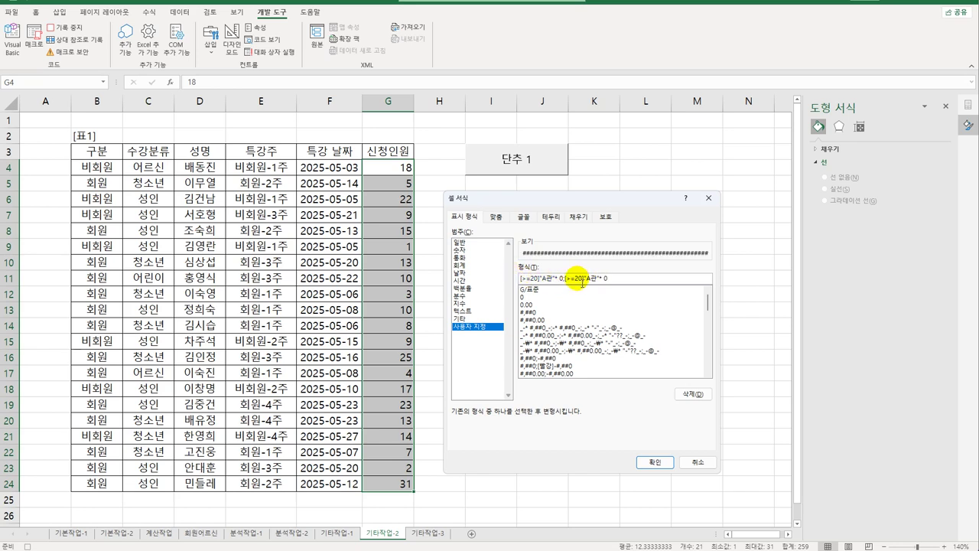
{"action": "double_click", "coordinate": [578, 279]}
{"action": "type", "text": "10"}
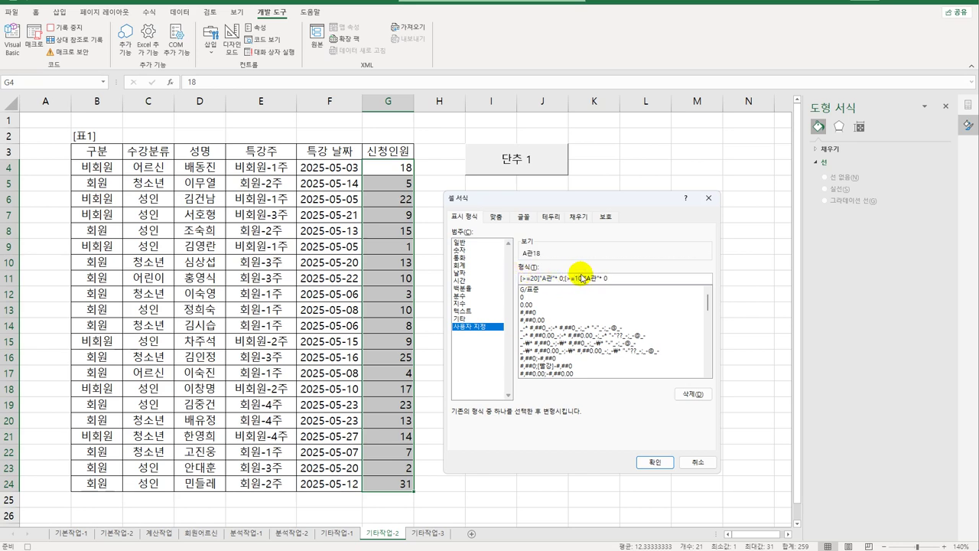
{"action": "left_click_drag", "start_coordinate": [586, 278], "coordinate": [591, 278]}
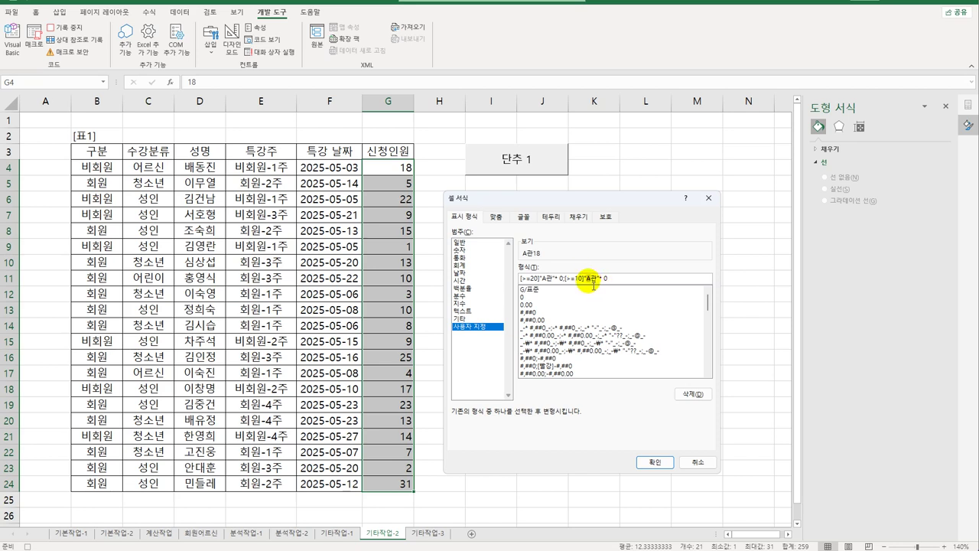
{"action": "type", "text": "B"}
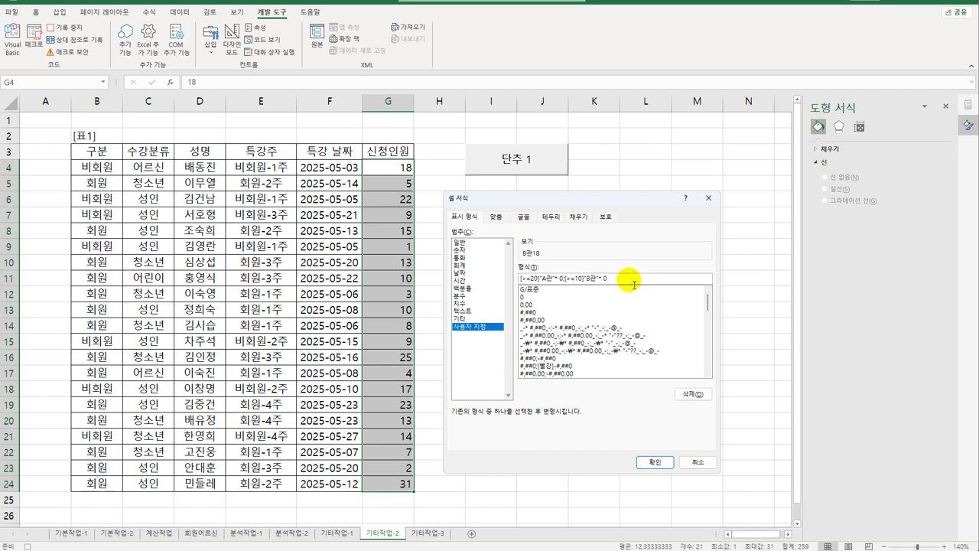
- Complete and apply the custom format with "C관"* 0 as its unconditional third section, and stop the macro recording
{"action": "key", "text": "ctrl+v"}
{"action": "left_click_drag", "start_coordinate": [631, 282], "coordinate": [615, 283]}
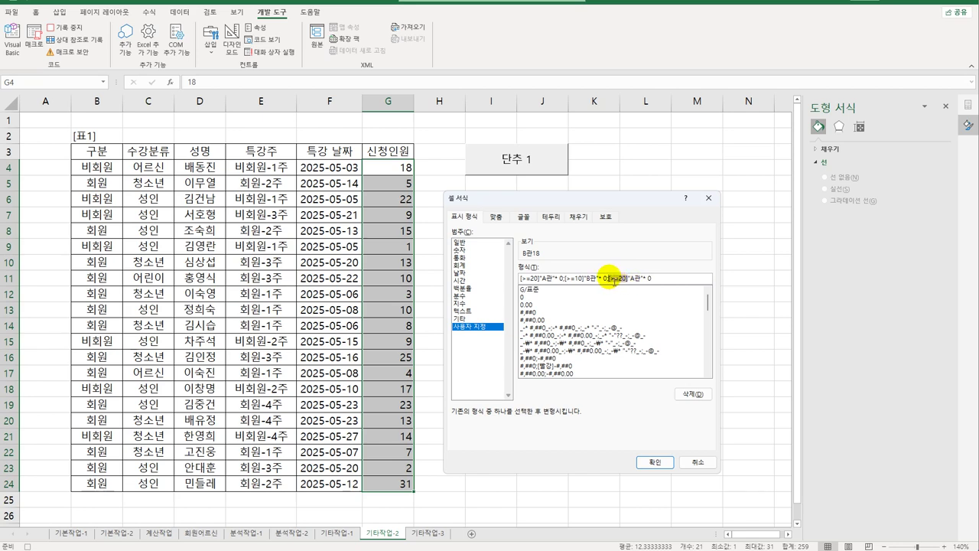
{"action": "key", "text": "Delete"}
{"action": "left_click_drag", "start_coordinate": [616, 279], "coordinate": [606, 279]}
{"action": "type", "text": "C"}
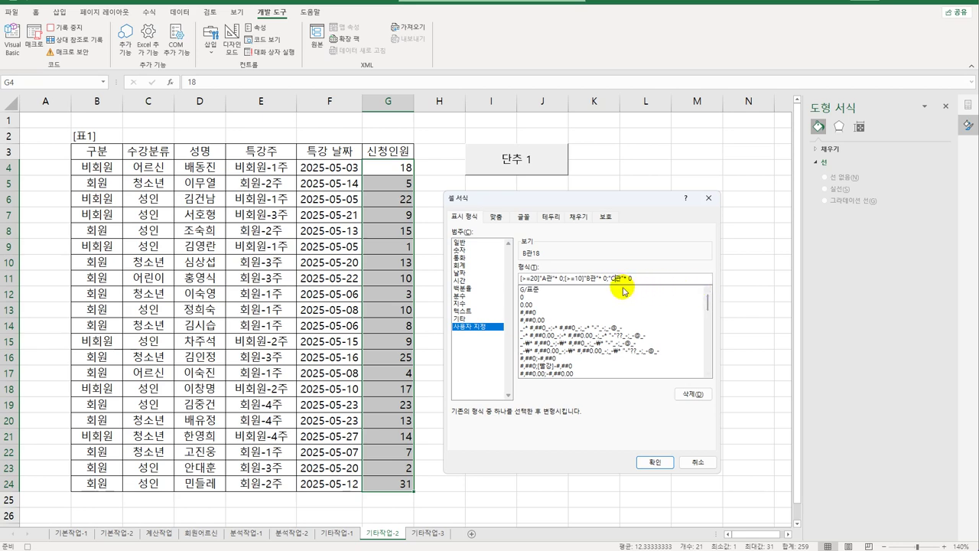
{"action": "left_click", "coordinate": [655, 462]}
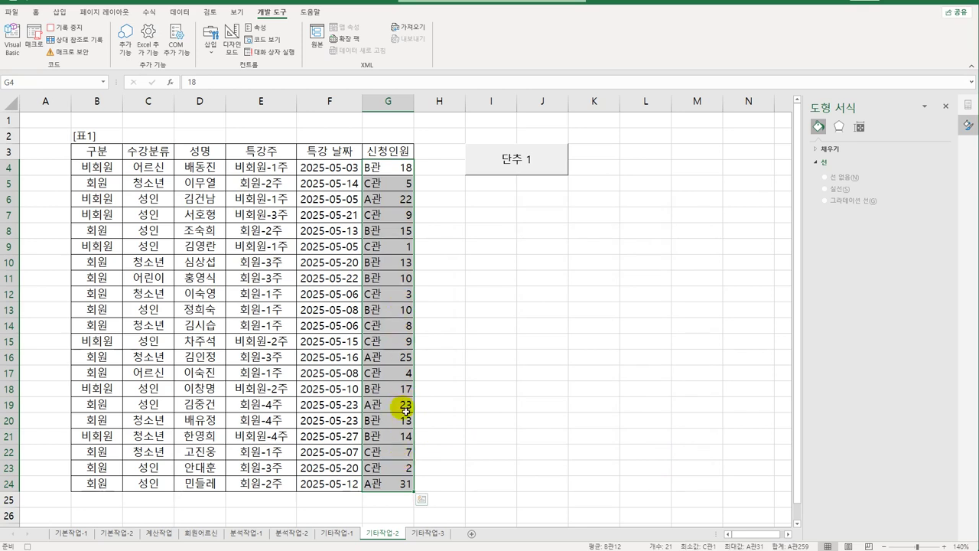
{"action": "left_click", "coordinate": [386, 169]}
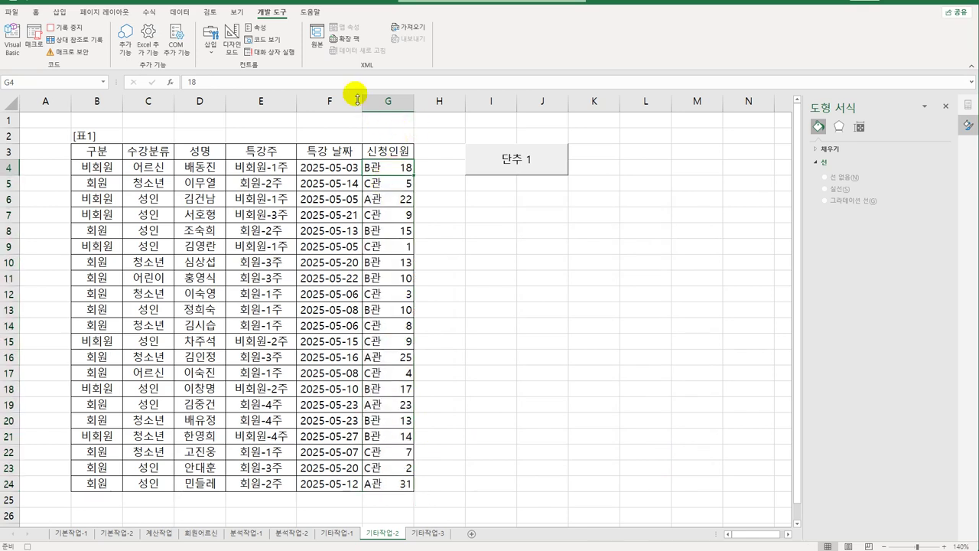
{"action": "left_click", "coordinate": [68, 27]}
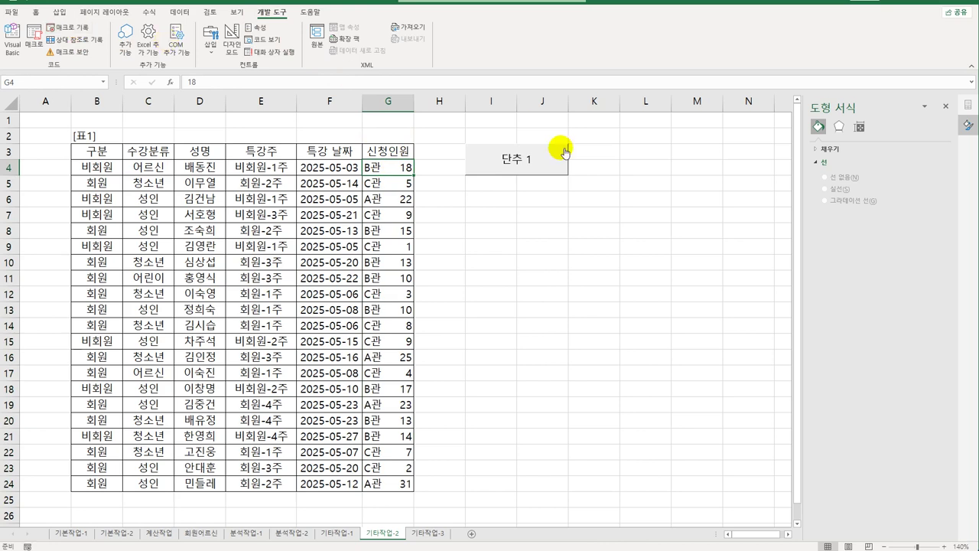
- Change the button's label text to 수업장소
{"action": "right_click", "coordinate": [522, 159]}
{"action": "left_click", "coordinate": [556, 216]}
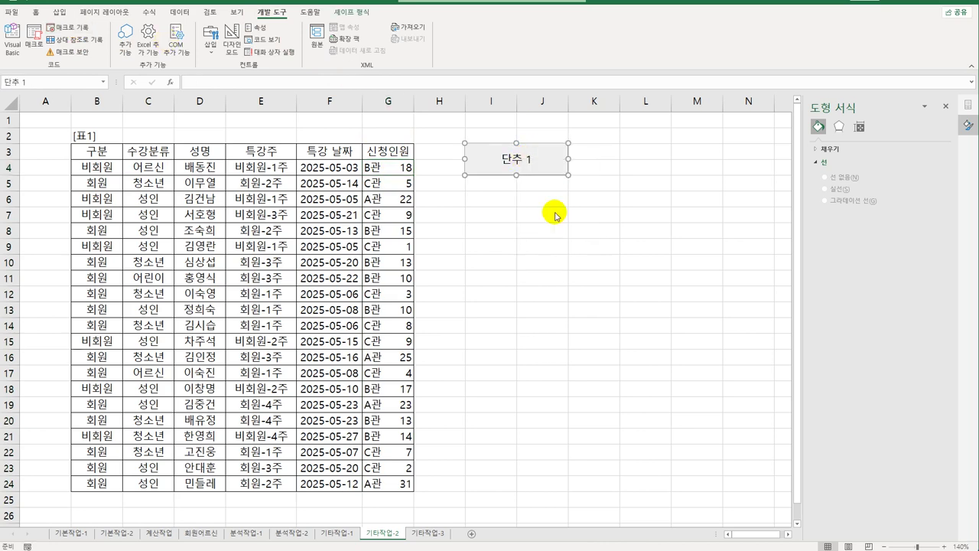
{"action": "key", "text": "ctrl+a"}
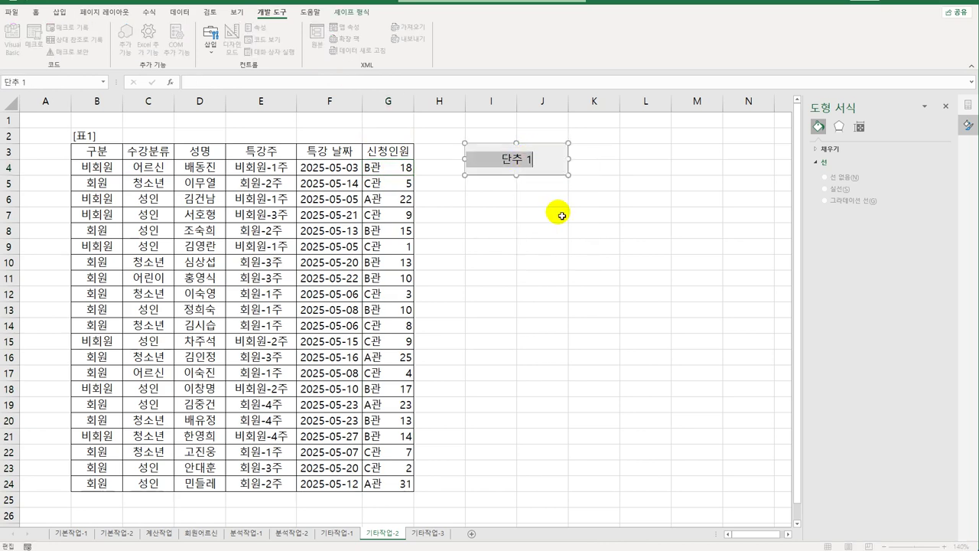
{"action": "type", "text": "버튼"}
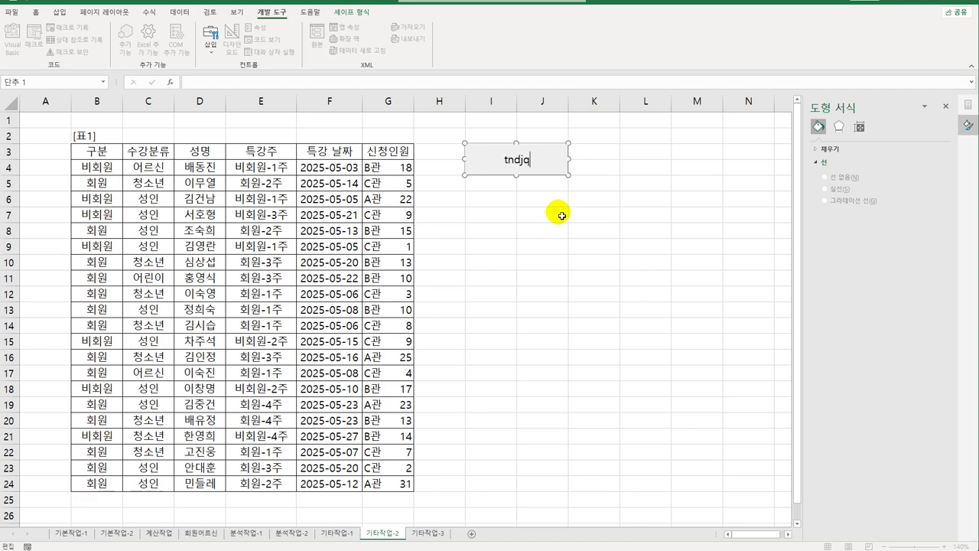
{"action": "key", "text": "BackSpace"}
{"action": "key", "text": "BackSpace"}
{"action": "key", "text": "BackSpace"}
{"action": "type", "text": "수업장ㅅㅗ"}
{"action": "left_click", "coordinate": [573, 279]}
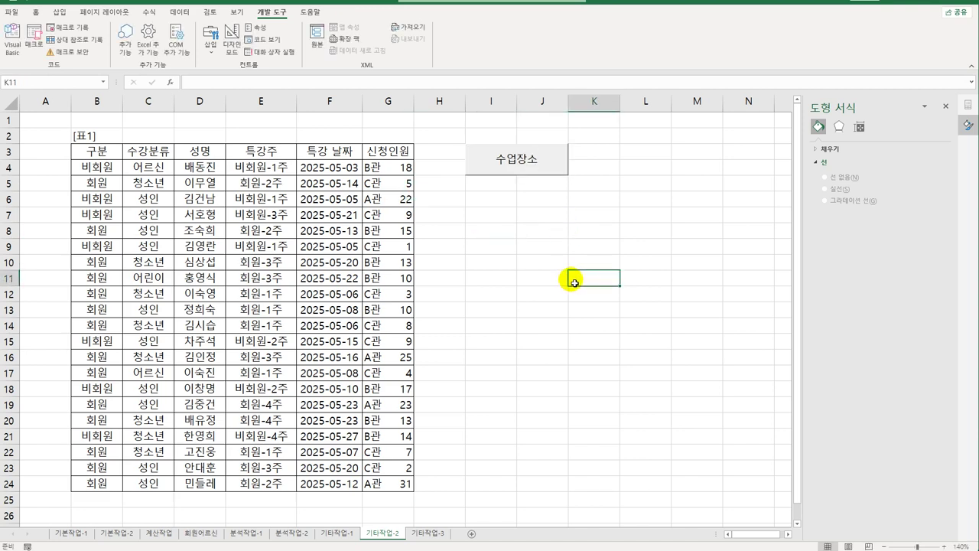
- Draw a second form-control button in columns I:J below the 수업장소 button
{"action": "left_click", "coordinate": [210, 40]}
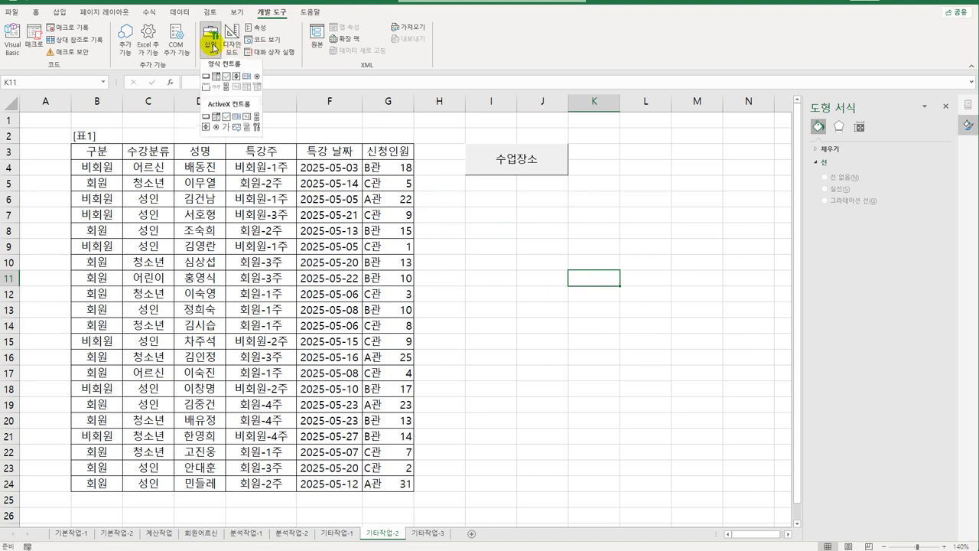
{"action": "left_click", "coordinate": [206, 79]}
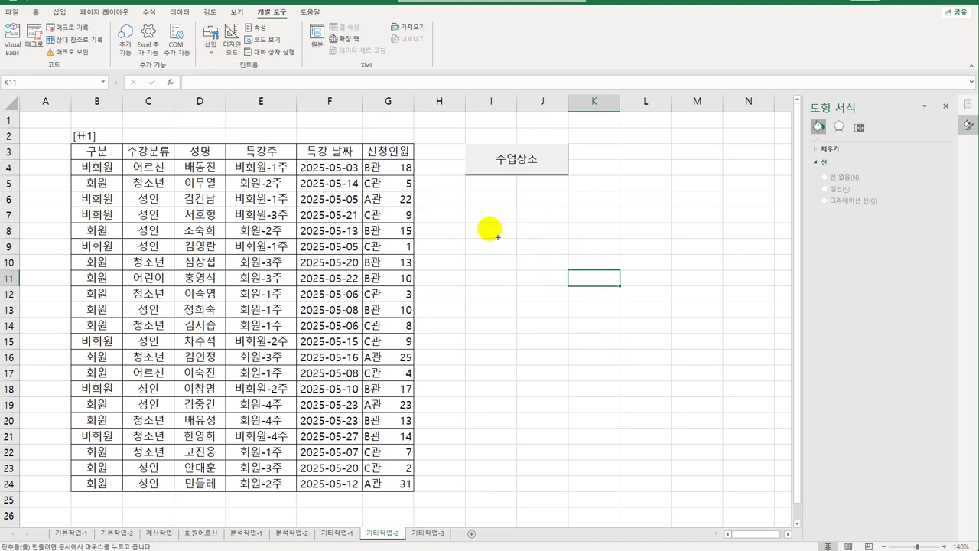
{"action": "left_click_drag", "start_coordinate": [473, 198], "coordinate": [569, 222]}
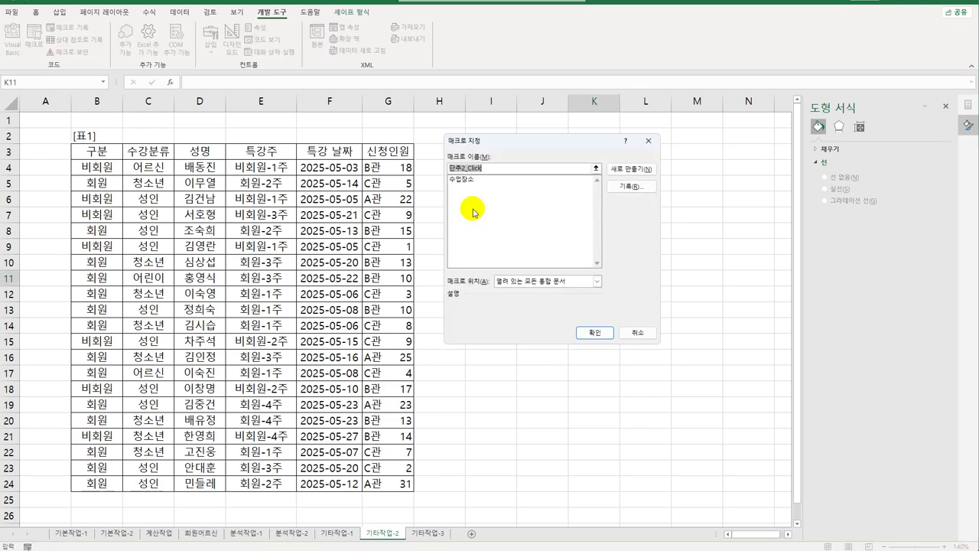
- Start recording a new macro named 진행여부 for the second button
{"action": "type", "text": "수"}
{"action": "type", "text": "행여부"}
{"action": "left_click", "coordinate": [624, 188]}
{"action": "left_click", "coordinate": [575, 309]}
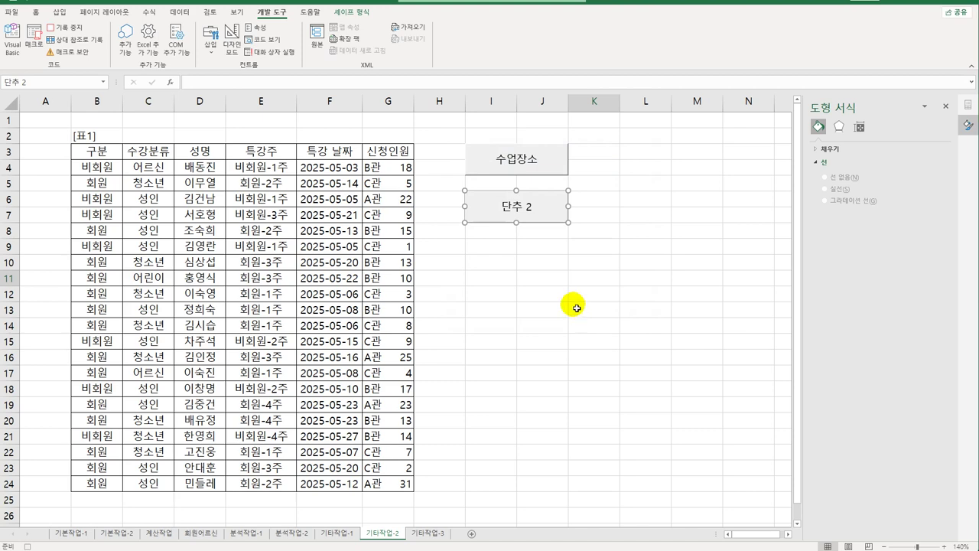
- Apply the custom number format [>=5]"수업진행";"폐강" to G4:G24 and stop the macro recording
{"action": "left_click_drag", "start_coordinate": [382, 165], "coordinate": [388, 484]}
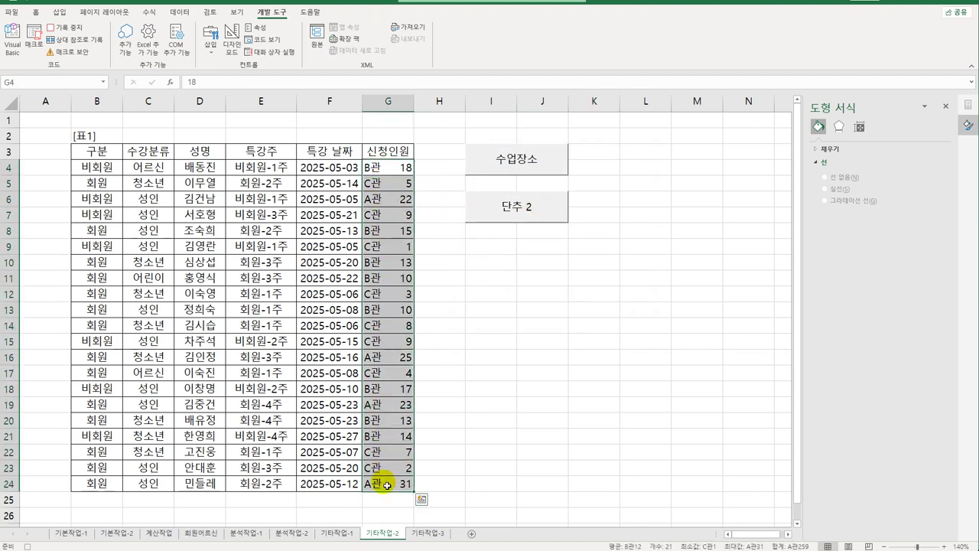
{"action": "right_click", "coordinate": [390, 204]}
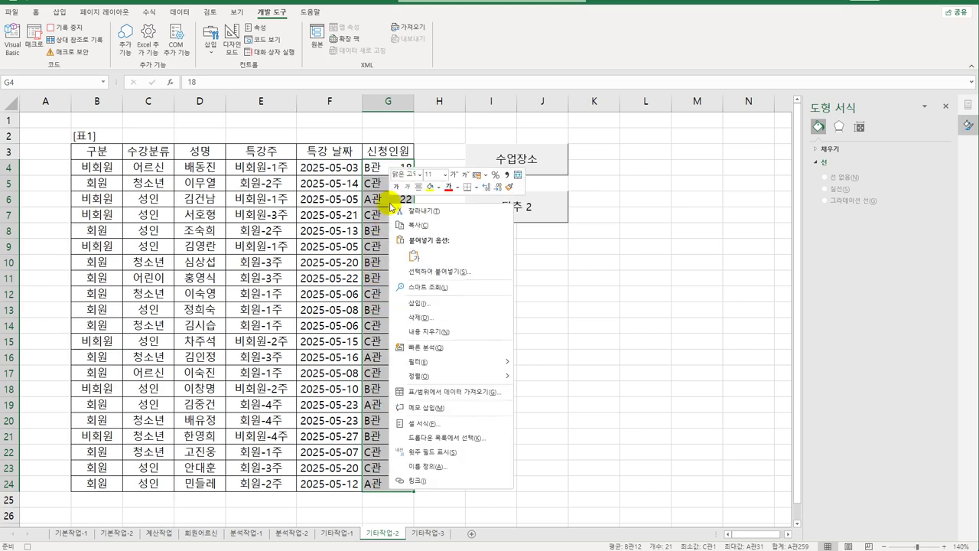
{"action": "left_click", "coordinate": [428, 424]}
{"action": "left_click_drag", "start_coordinate": [422, 293], "coordinate": [566, 130]}
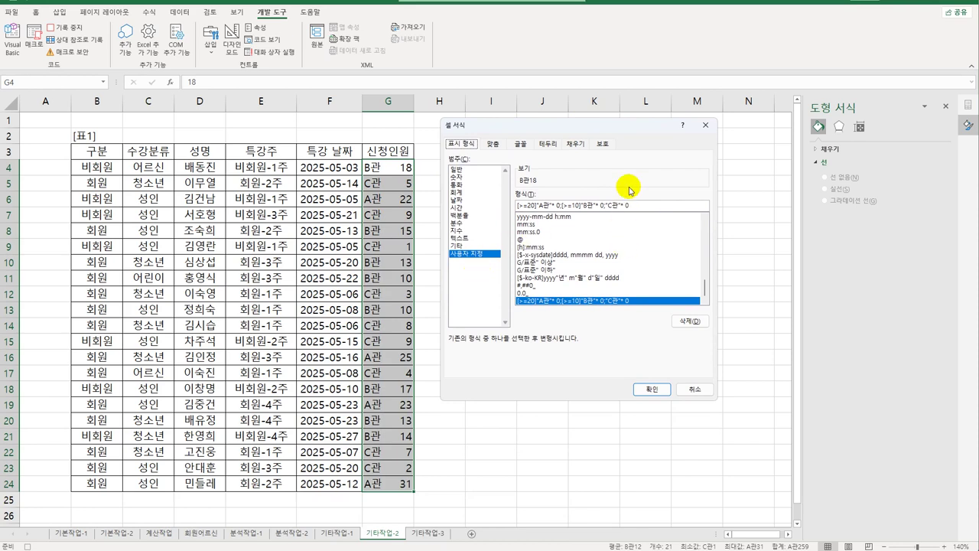
{"action": "left_click_drag", "start_coordinate": [635, 205], "coordinate": [349, 163]}
{"action": "type", "text": "[>"}
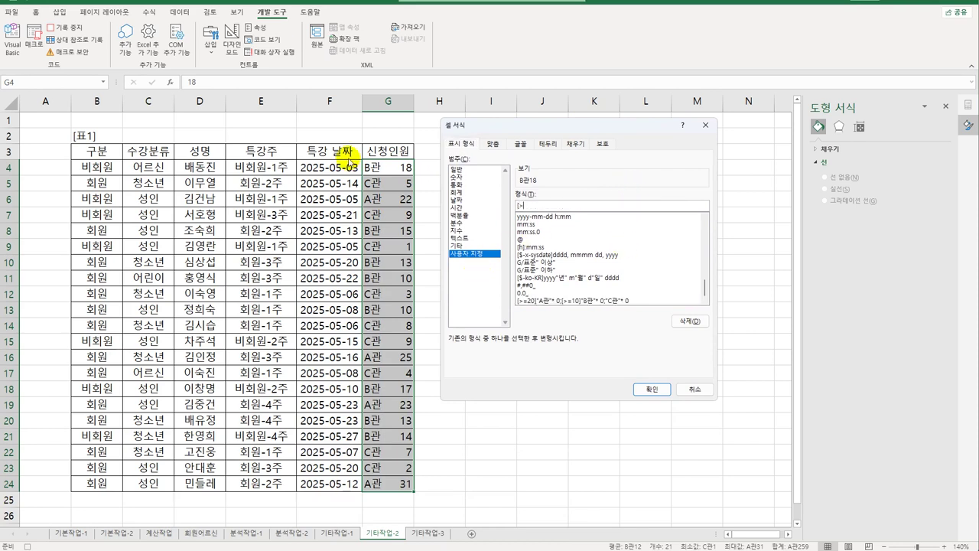
{"action": "type", "text": "=5]\"수업진행\";\"폐강\""}
{"action": "left_click", "coordinate": [651, 389]}
{"action": "left_click", "coordinate": [386, 484]}
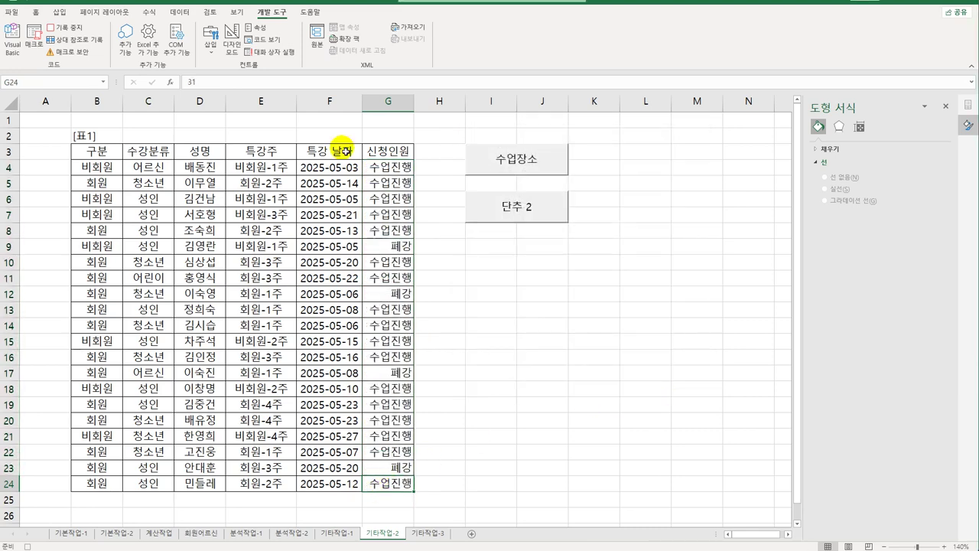
{"action": "left_click", "coordinate": [68, 29]}
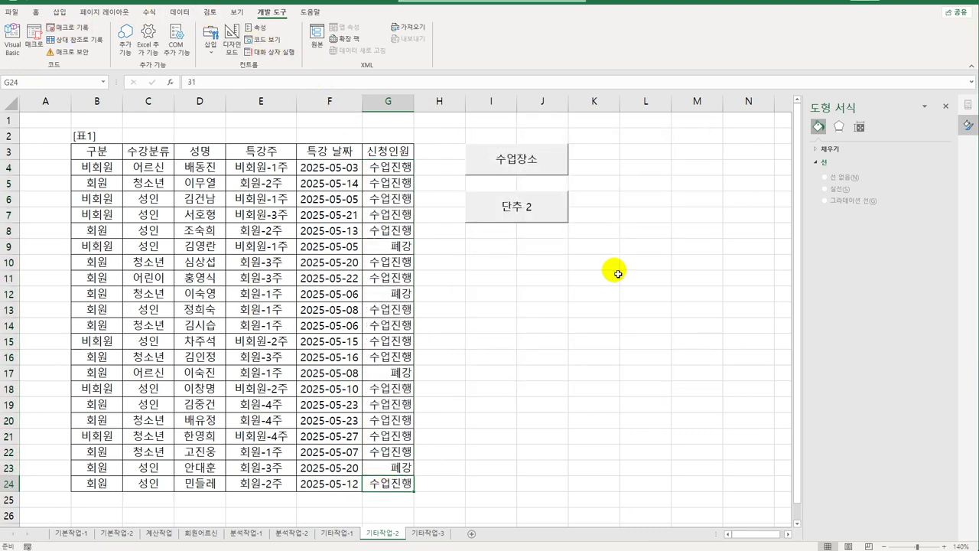
- Change the second button's label text to 진행여부
{"action": "right_click", "coordinate": [539, 222]}
{"action": "left_click", "coordinate": [589, 264]}
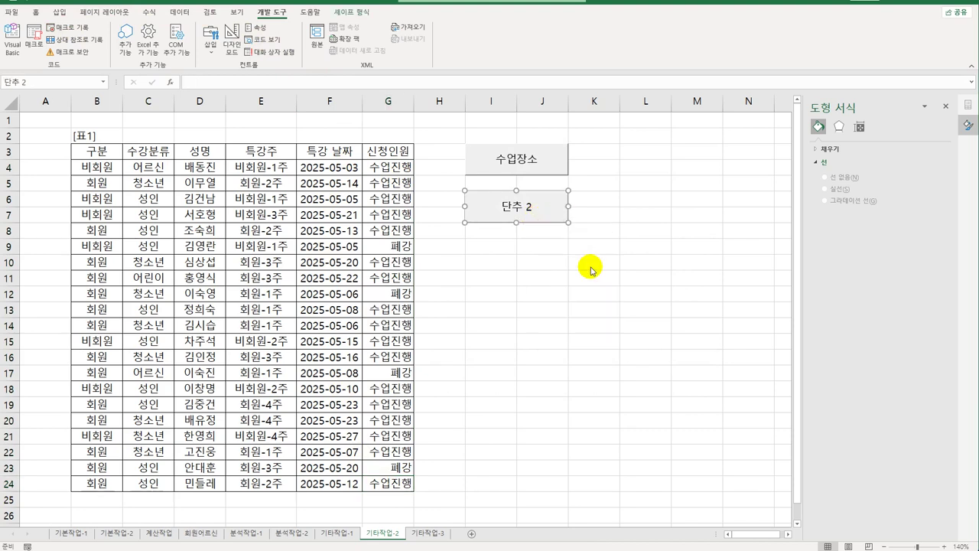
{"action": "key", "text": "ctrl+a"}
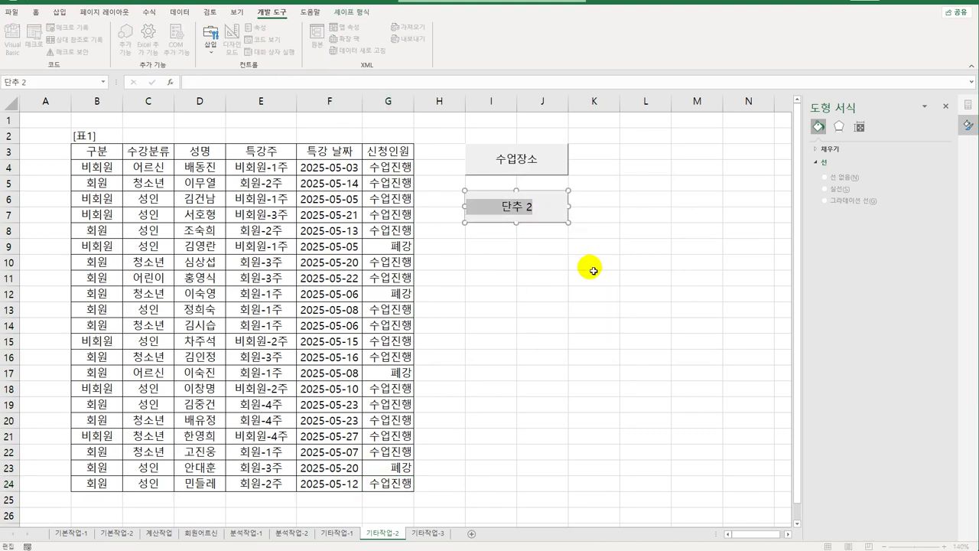
{"action": "type", "text": "진행여부"}
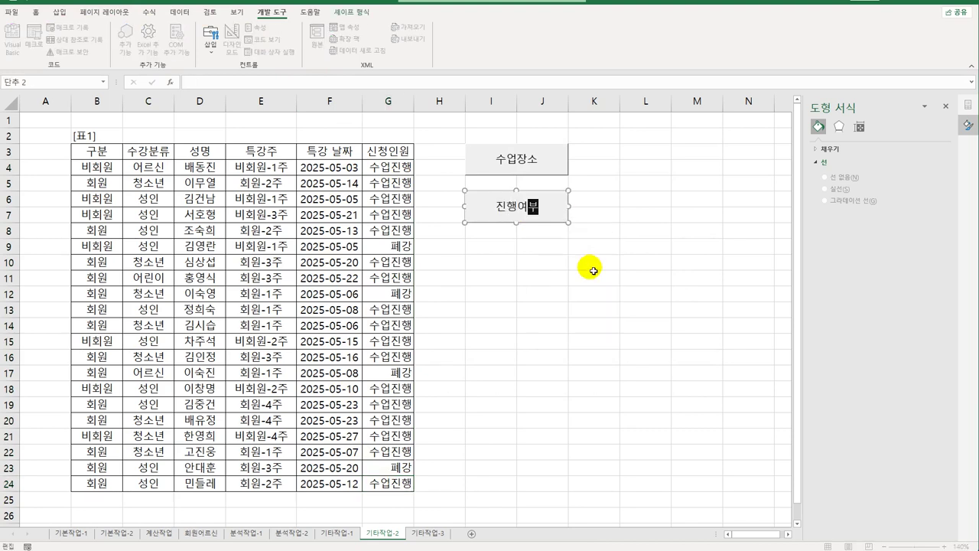
{"action": "left_click", "coordinate": [594, 269]}
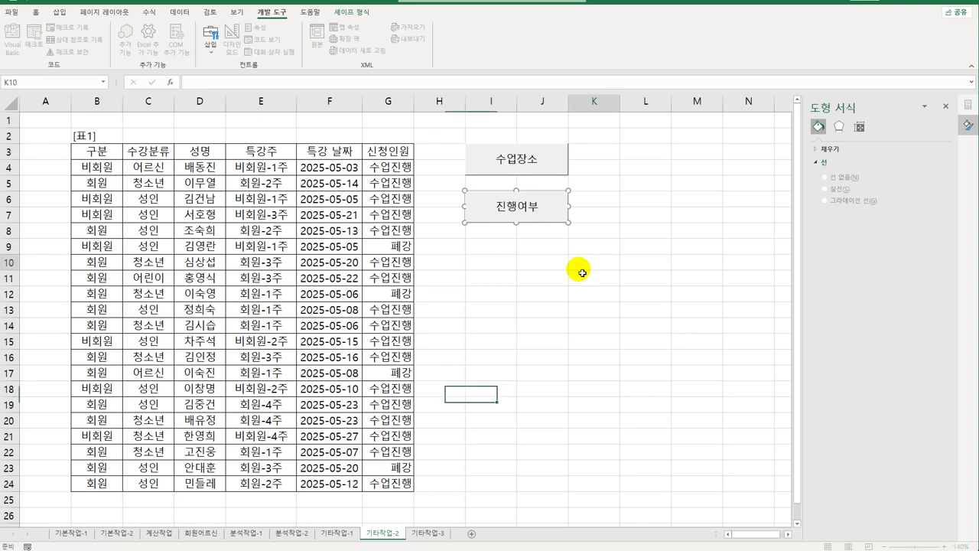
- Test the 수업장소 and 진행여부 macro buttons in turn, and close the shape formatting pane
{"action": "left_click", "coordinate": [540, 165]}
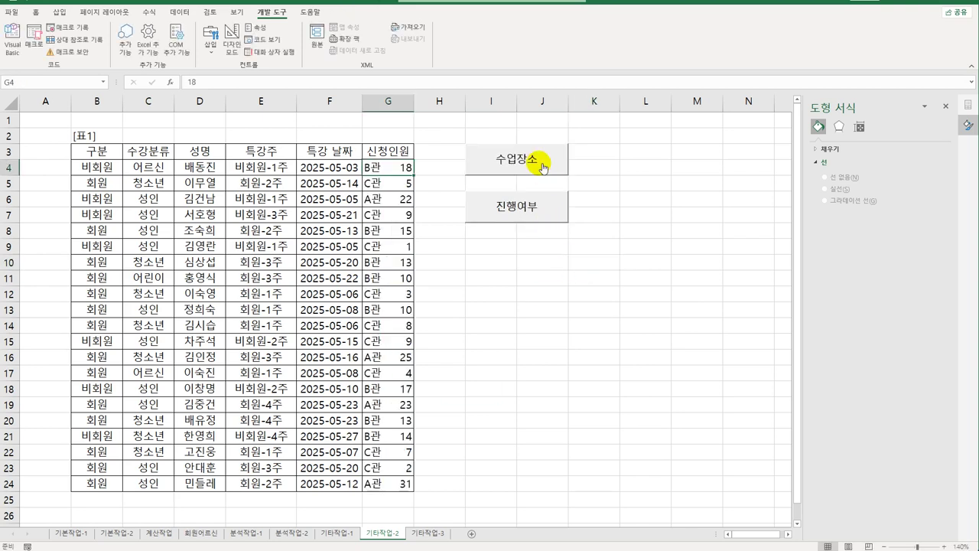
{"action": "left_click", "coordinate": [516, 210]}
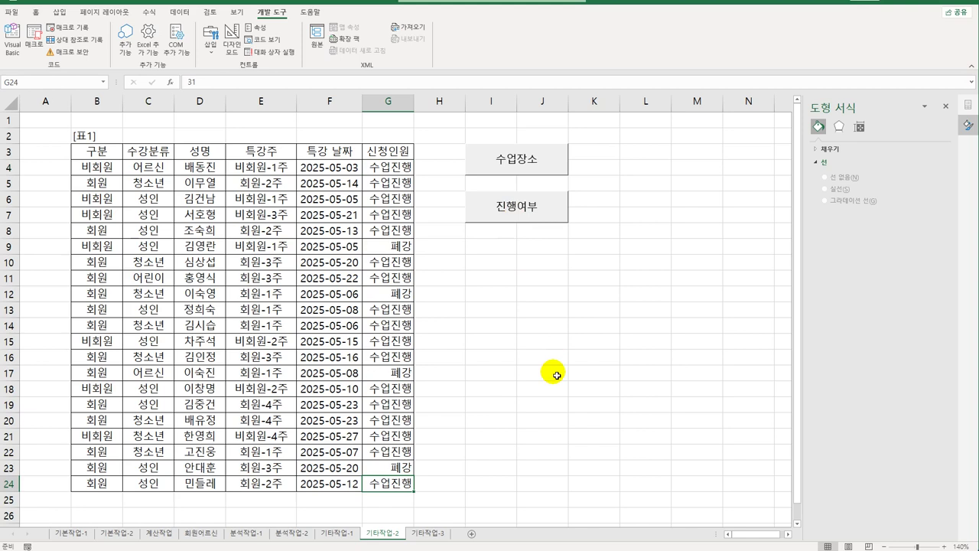
{"action": "left_click", "coordinate": [945, 107]}
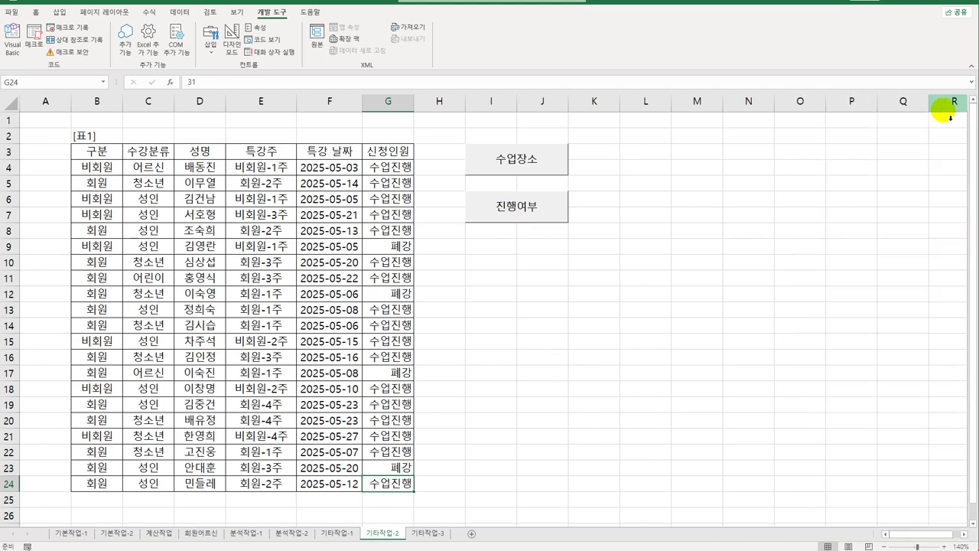
{"action": "left_click", "coordinate": [624, 280]}
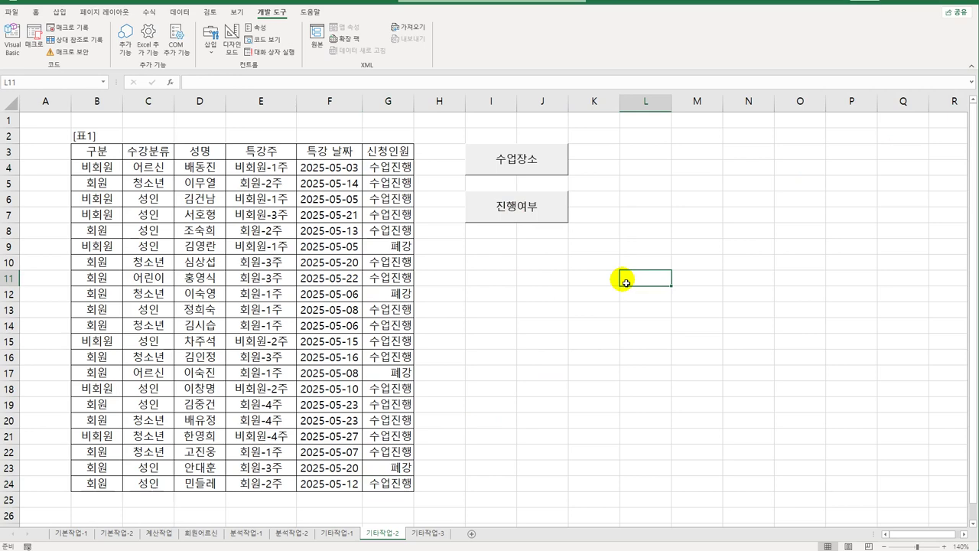
- On sheet 기타작업-3, turn on design mode and open the click event code of the 특강신청 button
{"action": "left_click", "coordinate": [440, 535]}
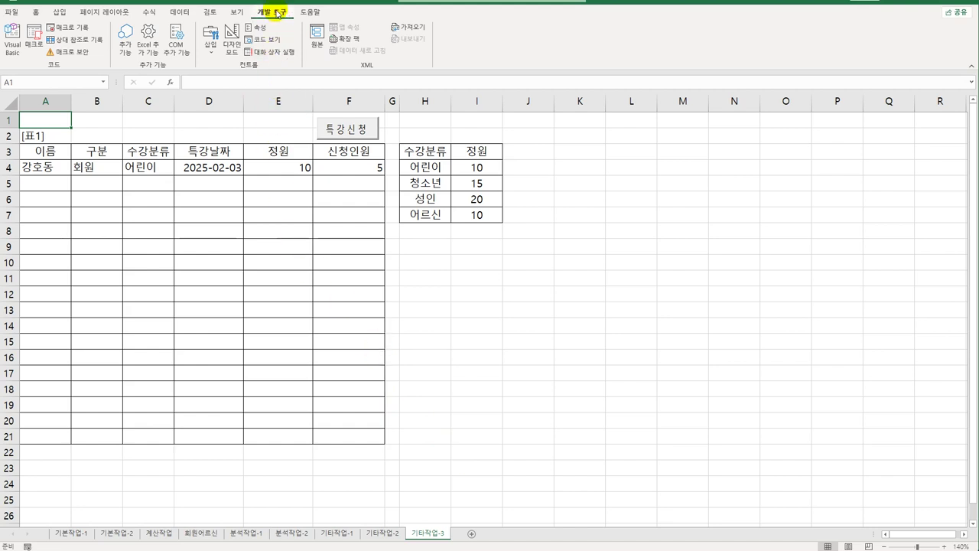
{"action": "left_click", "coordinate": [231, 49]}
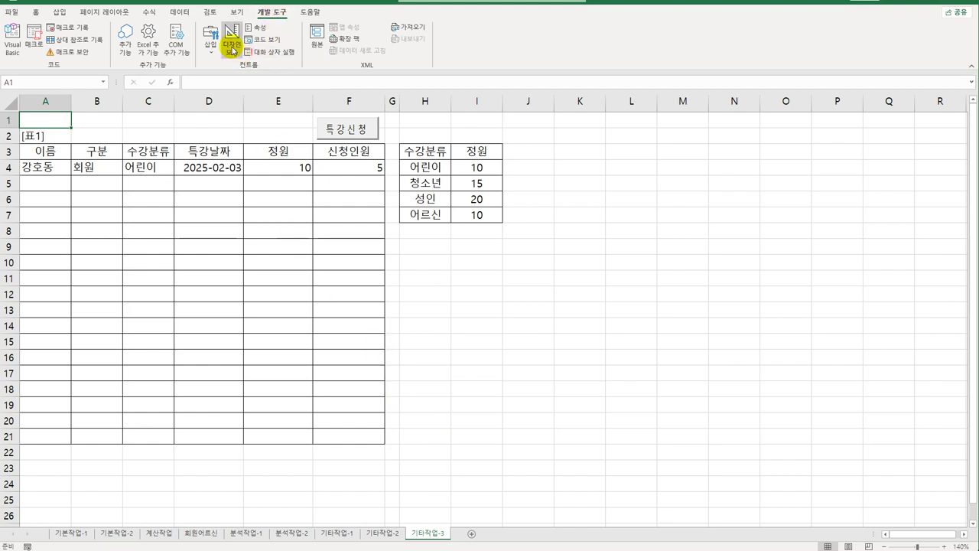
{"action": "left_click", "coordinate": [356, 130]}
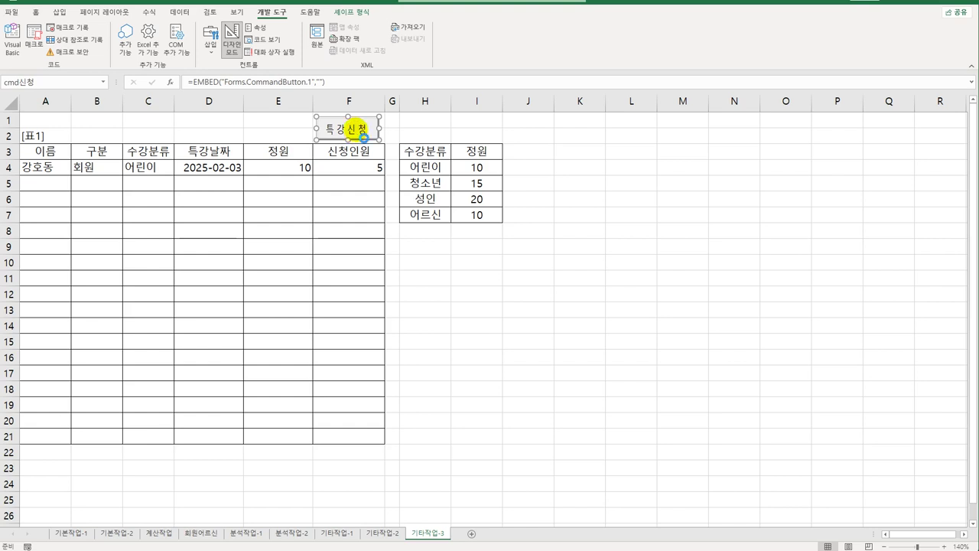
{"action": "double_click", "coordinate": [361, 134]}
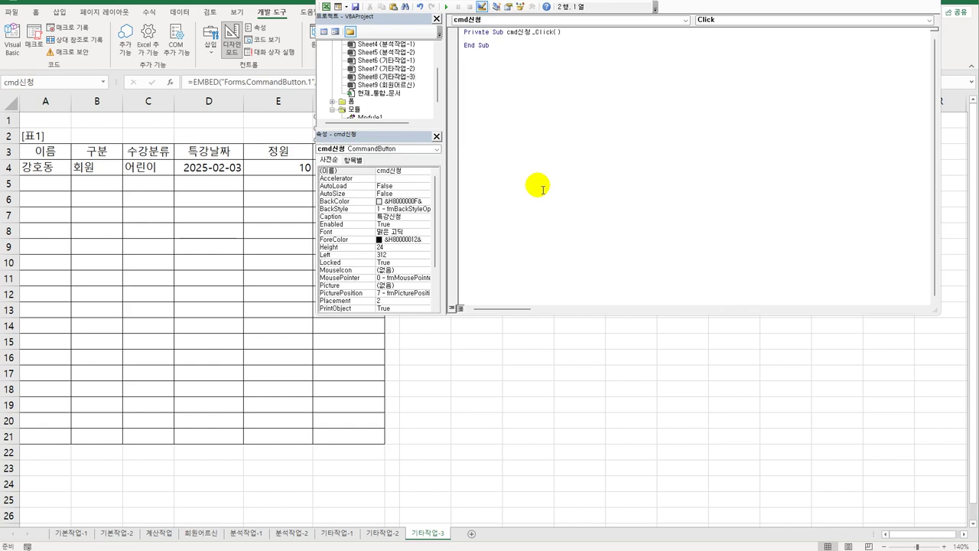
- Write 특강신청.Show in the cmd신청_Click procedure
{"action": "key", "text": "Tab"}
{"action": "type", "text": "x"}
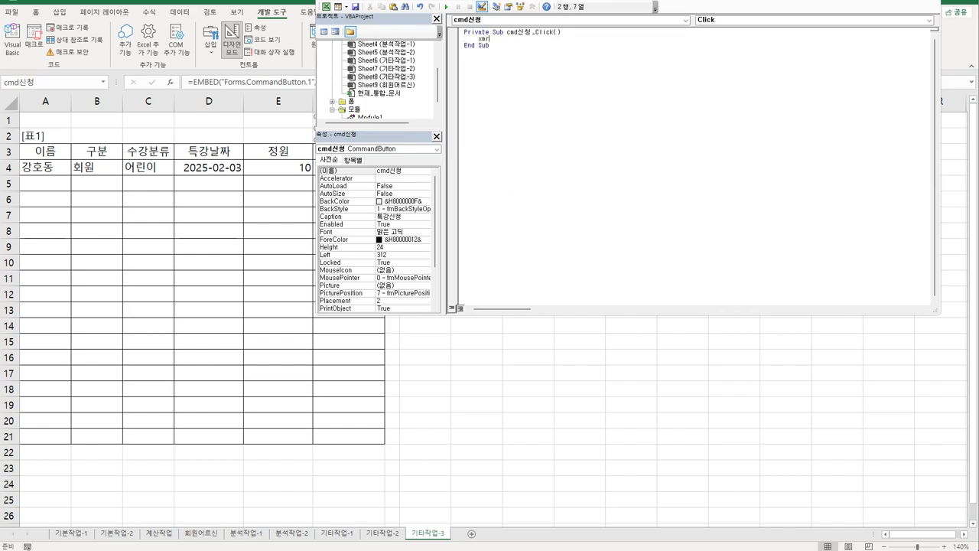
{"action": "type", "text": "특강신청.sh"}
{"action": "key", "text": "Tab"}
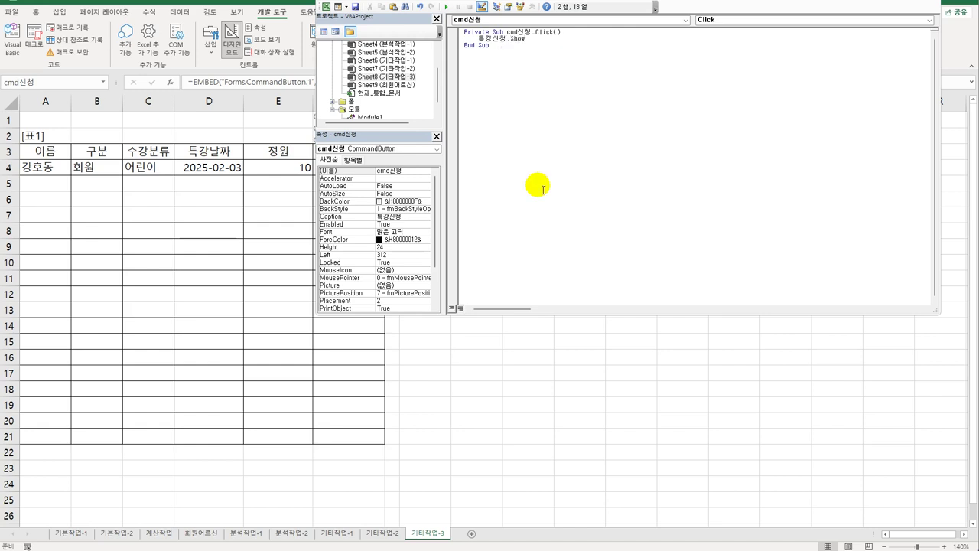
{"action": "left_click", "coordinate": [542, 190]}
- Expand the project's forms folder, open the 특강신청 userform and switch to its code
{"action": "double_click", "coordinate": [351, 102]}
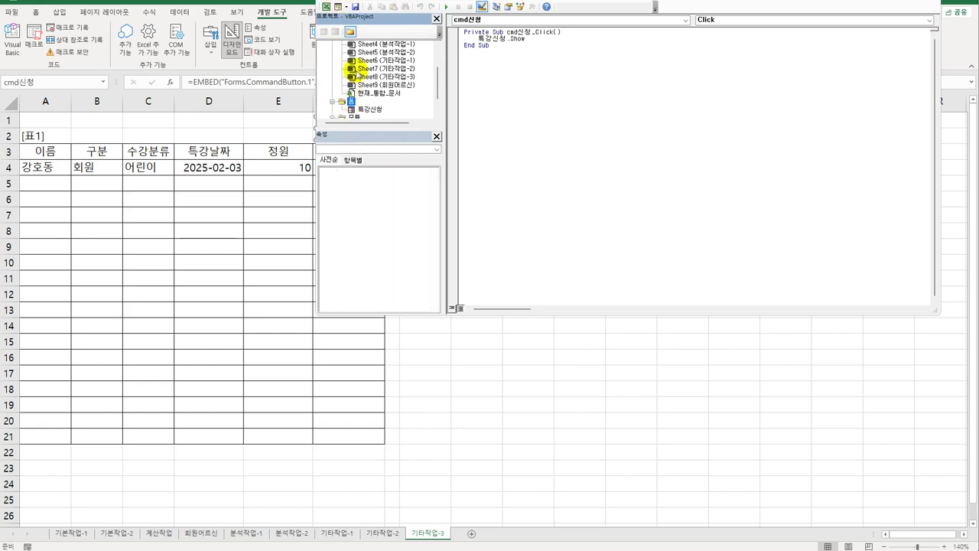
{"action": "key", "text": "alt+v"}
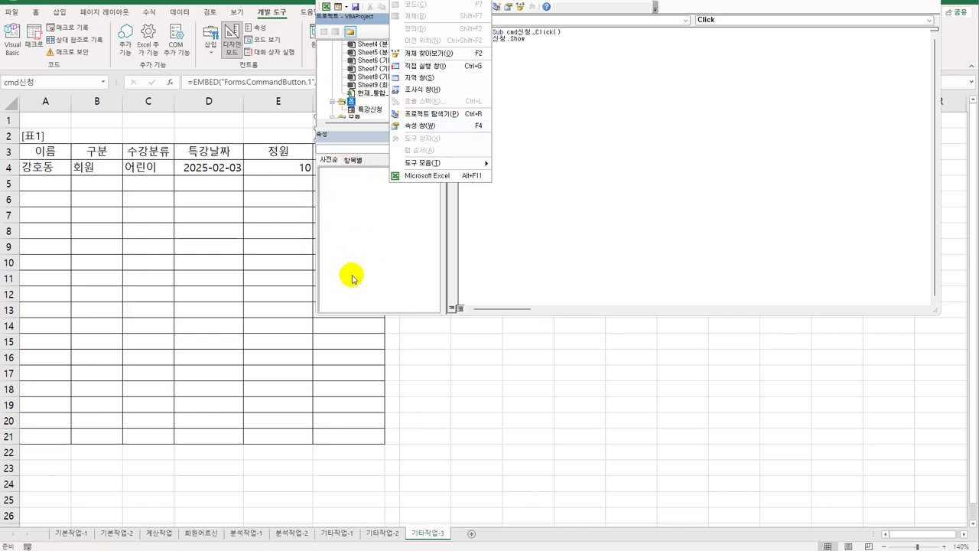
{"action": "left_click", "coordinate": [371, 113]}
{"action": "double_click", "coordinate": [372, 112]}
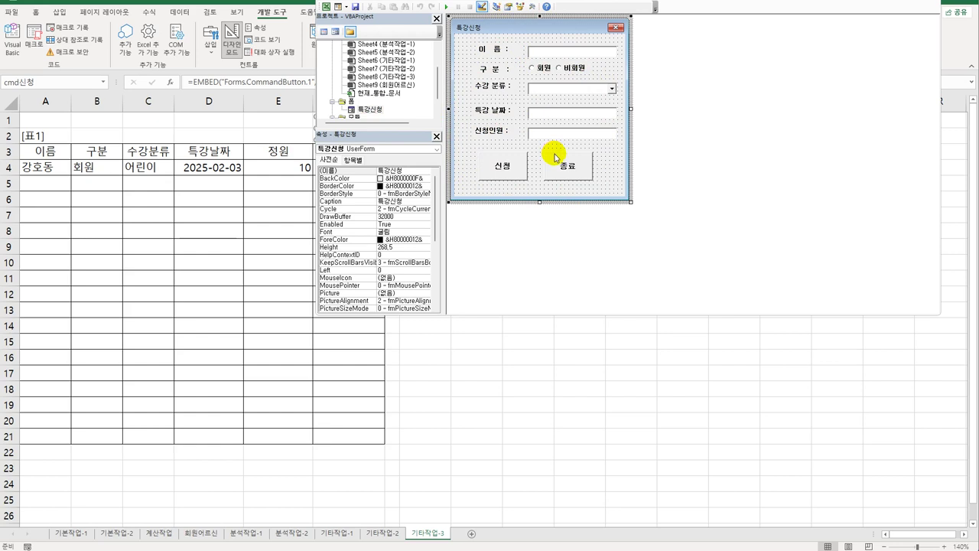
{"action": "left_click", "coordinate": [371, 110]}
{"action": "left_click", "coordinate": [325, 32]}
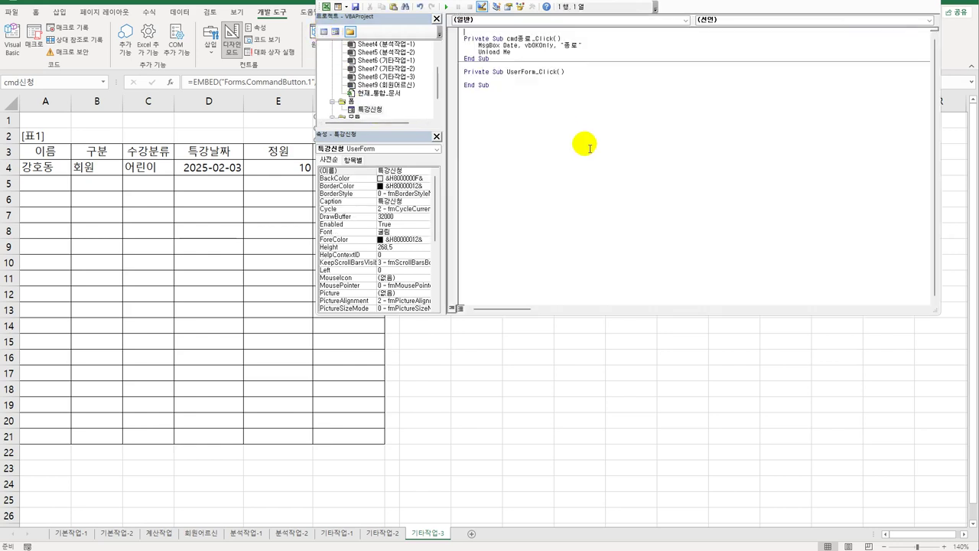
- Create the UserForm_Initialize event procedure for the 특강신청 form
{"action": "left_click", "coordinate": [511, 81]}
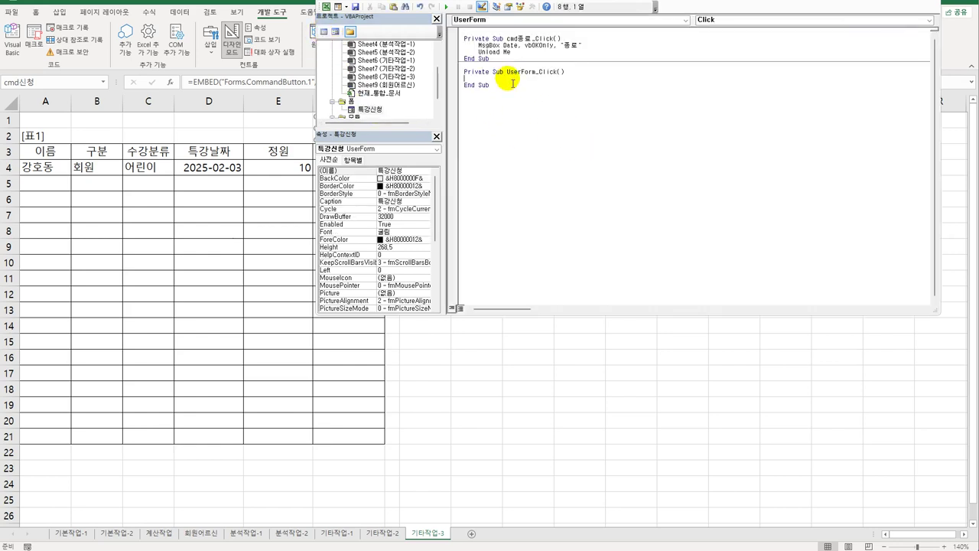
{"action": "left_click", "coordinate": [716, 20]}
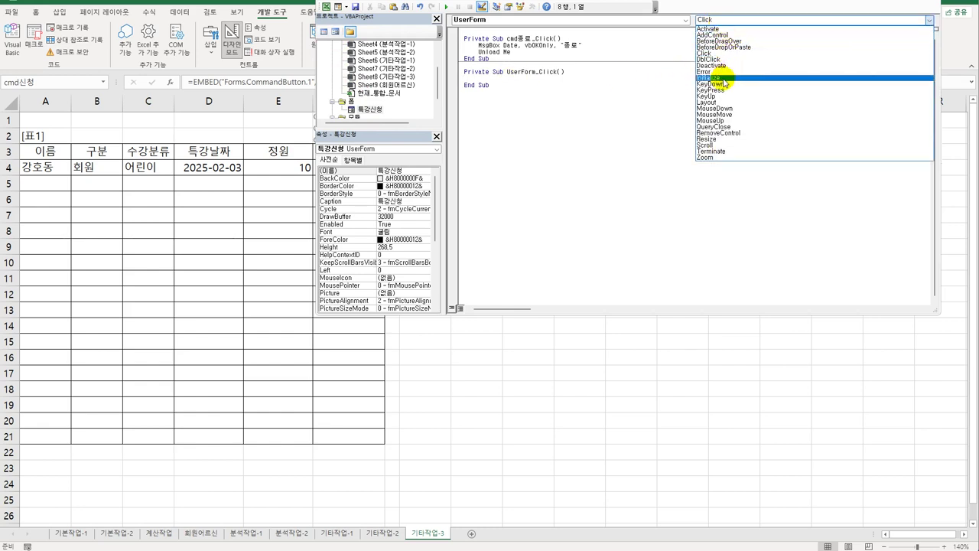
{"action": "left_click", "coordinate": [712, 77]}
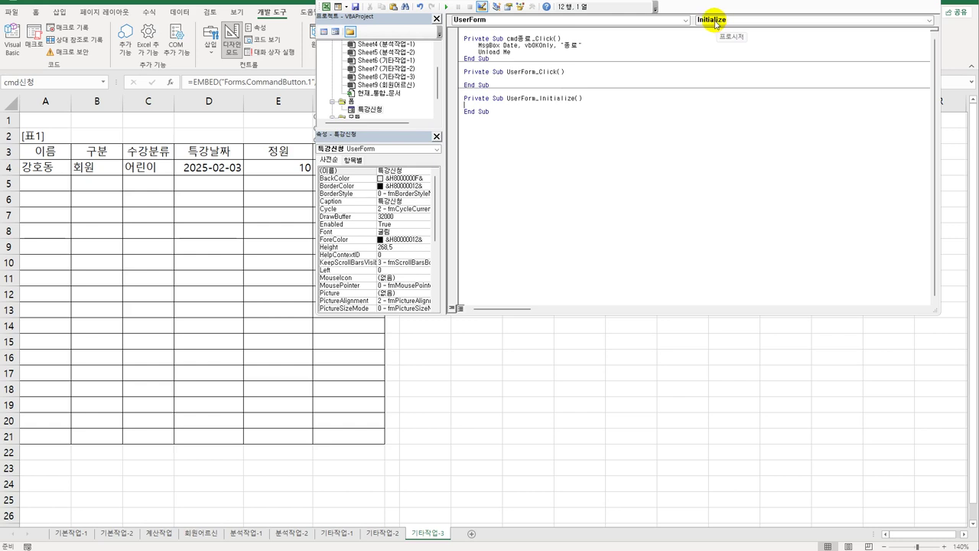
- In UserForm_Initialize, add the lines opt회원 = True and txt특강날짜 = Date
{"action": "key", "text": "Tab"}
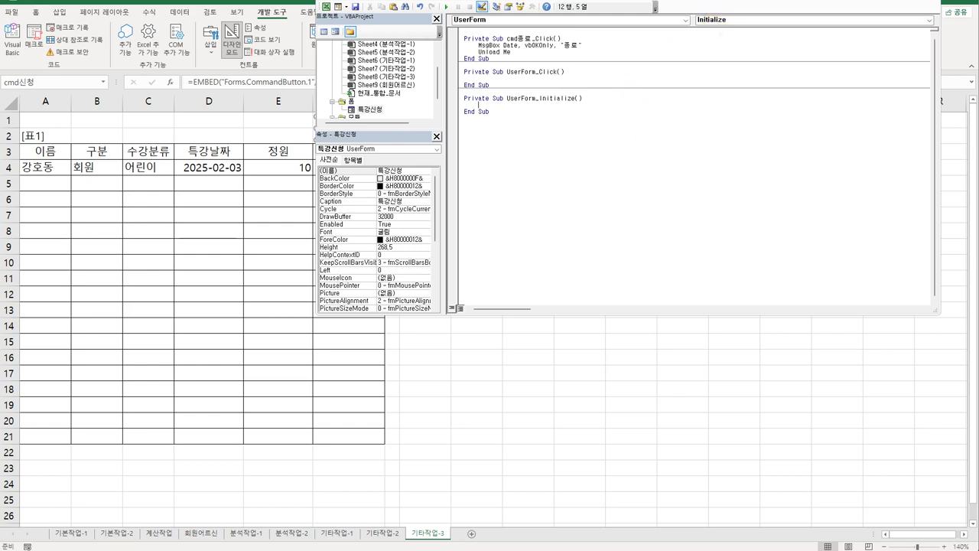
{"action": "type", "text": "opt회원 = True"}
{"action": "key", "text": "Return"}
{"action": "type", "text": "txt특강"}
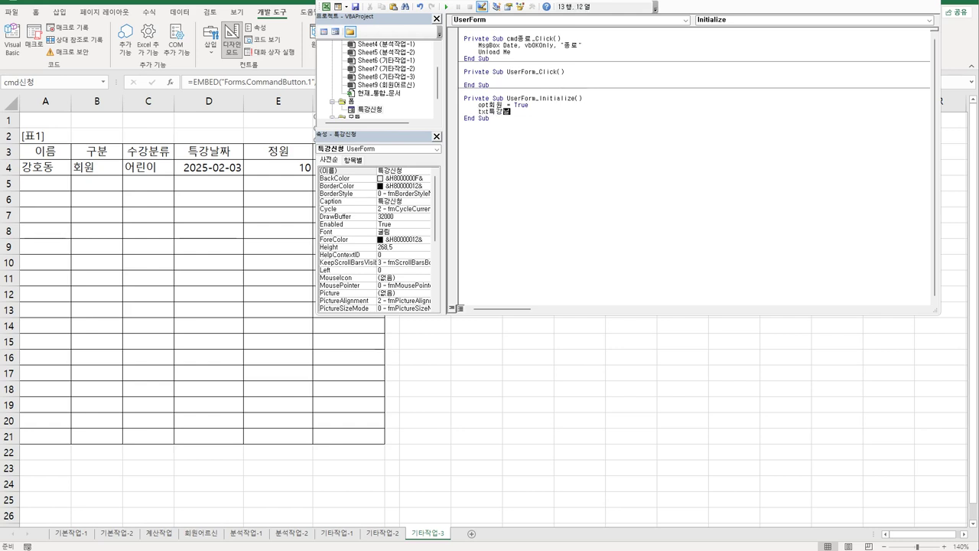
{"action": "type", "text": "날짜 = Date"}
{"action": "key", "text": "Return"}
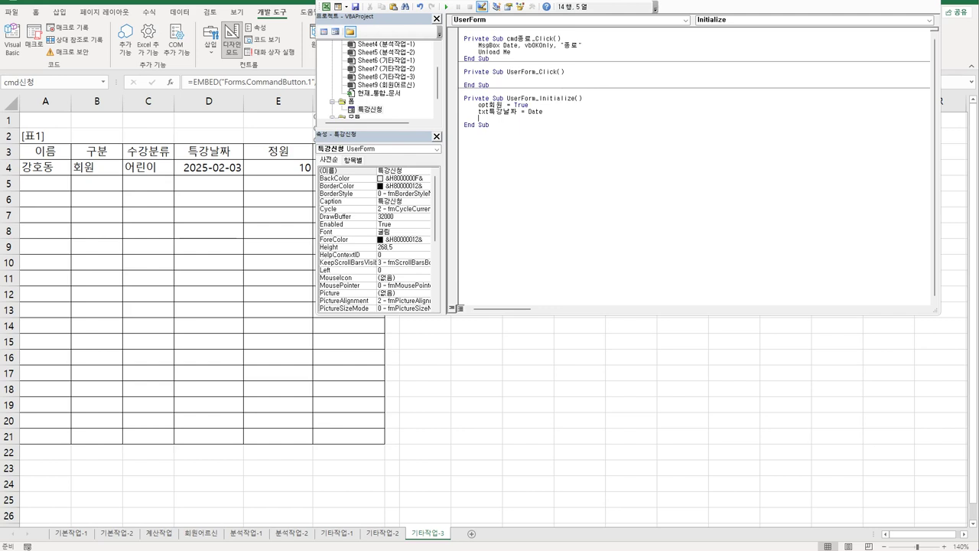
- Add the line cmb분류.RowSource = "H4:I7" to the Initialize procedure
{"action": "type", "text": "mb분류.RowSource"}
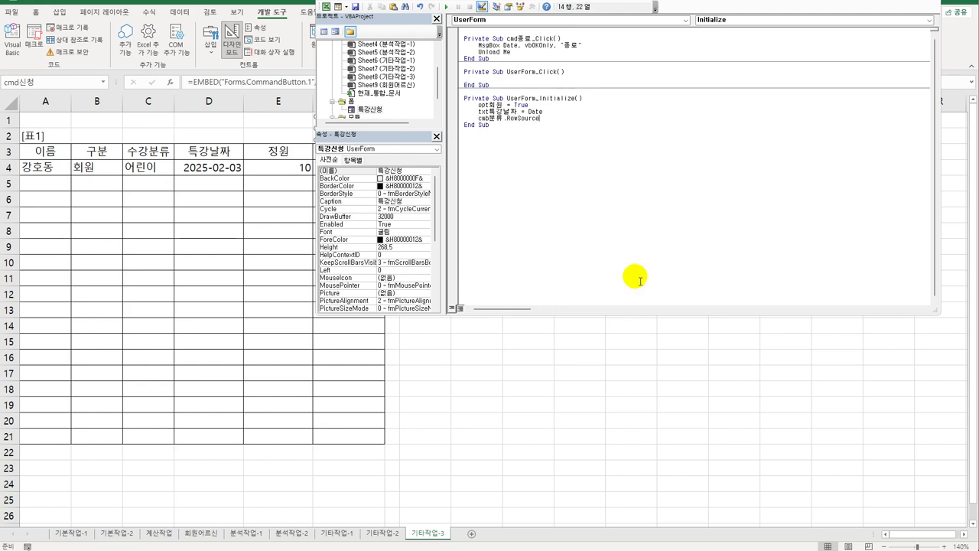
{"action": "type", "text": " ="}
{"action": "type", "text": " \"ㅗ"}
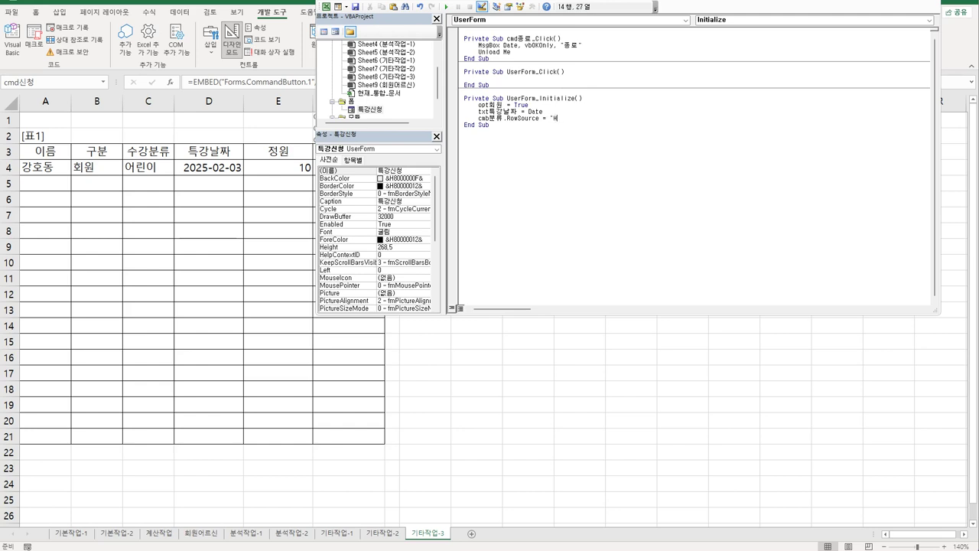
{"action": "type", "text": "4:I7\""}
{"action": "key", "text": "Return"}
- Add the line cmb분류.ColumnCount = 2 below the RowSource line in UserForm_Initialize
{"action": "left_click_drag", "start_coordinate": [478, 118], "coordinate": [508, 118]}
{"action": "key", "text": "ctrl+c"}
{"action": "key", "text": "Down"}
{"action": "key", "text": "ctrl+v"}
{"action": "type", "text": "."}
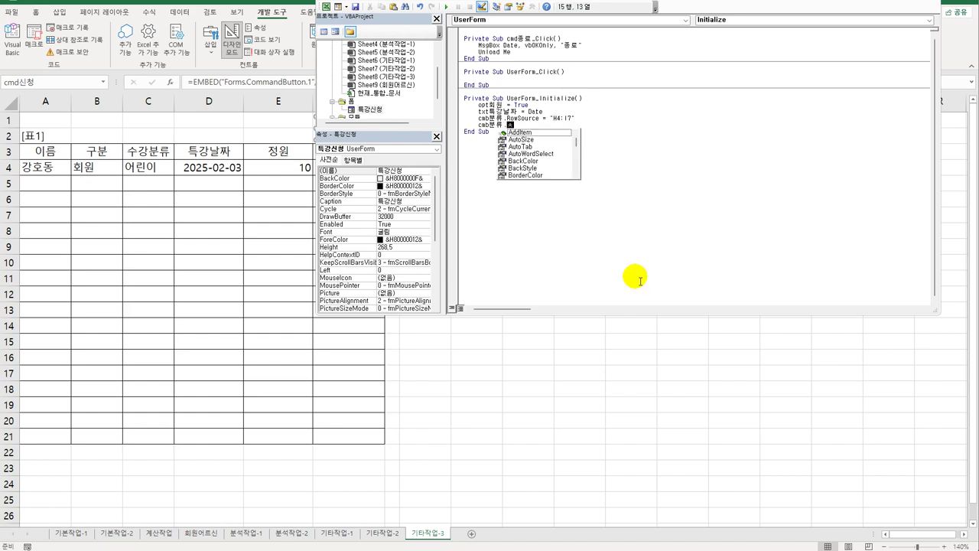
{"action": "type", "text": "co"}
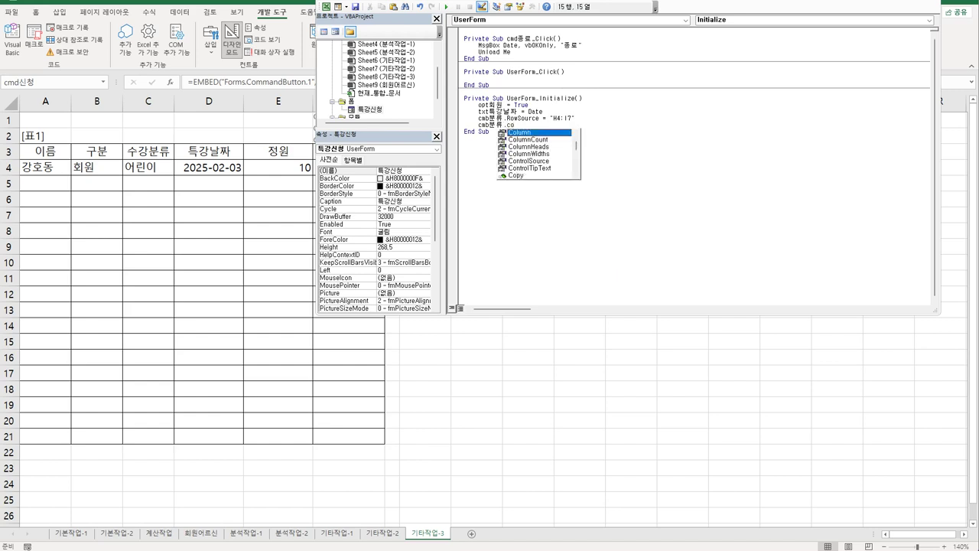
{"action": "key", "text": "Down"}
{"action": "key", "text": "Tab"}
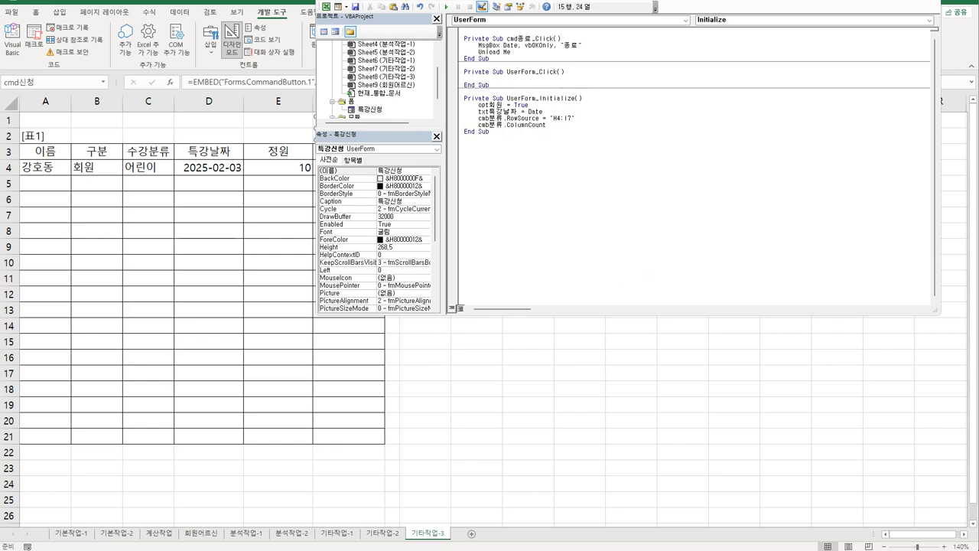
{"action": "type", "text": "=2"}
{"action": "left_click", "coordinate": [643, 278]}
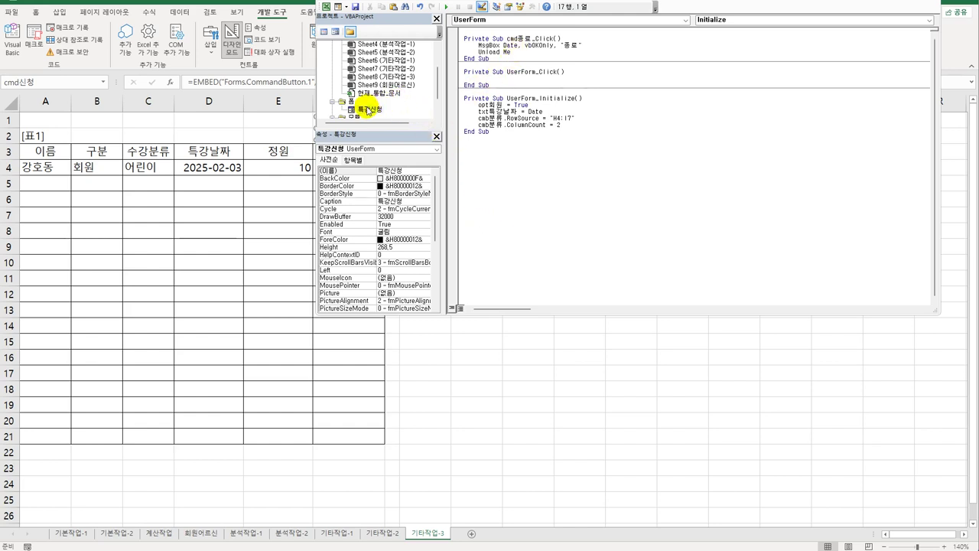
- Open the code of sheet 기타작업-3 and create its Worksheet_Change event procedure
{"action": "double_click", "coordinate": [367, 110]}
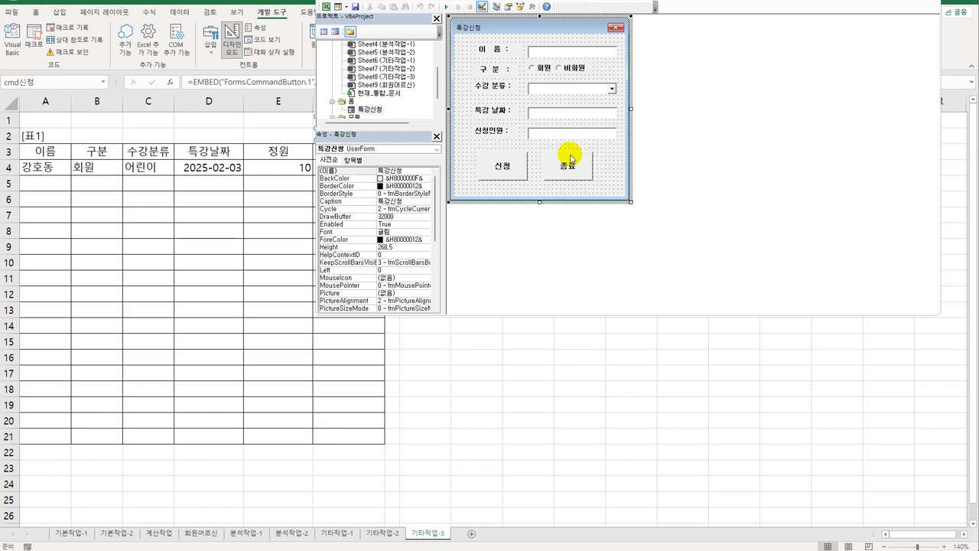
{"action": "left_click", "coordinate": [408, 78]}
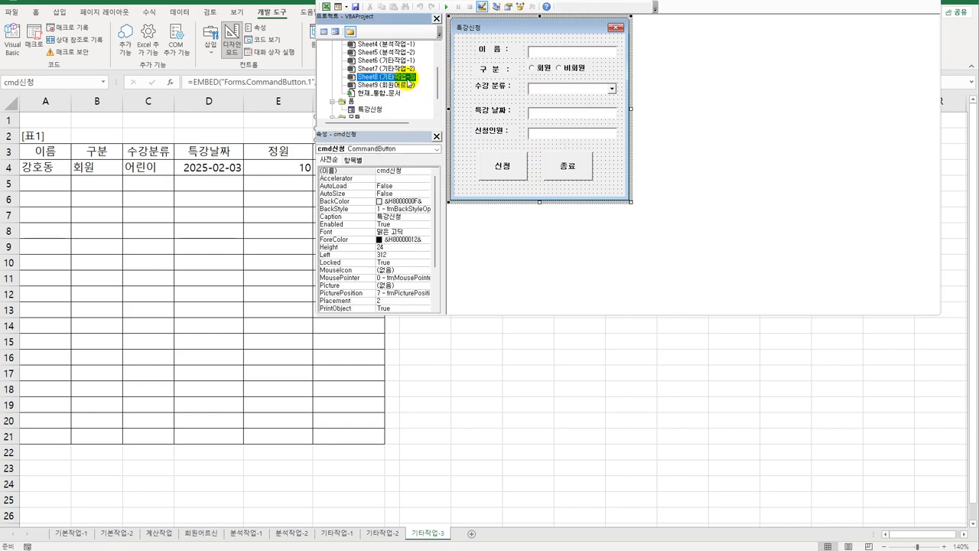
{"action": "double_click", "coordinate": [408, 78]}
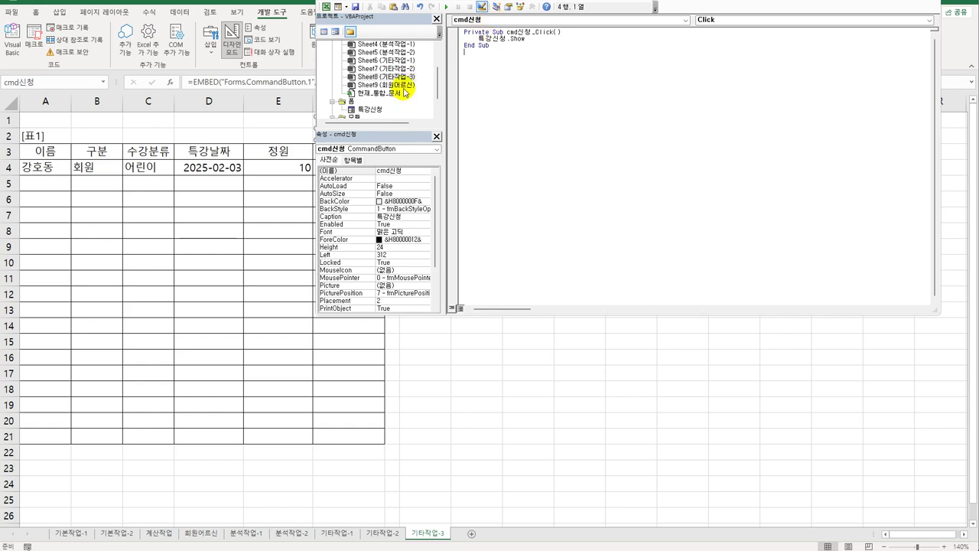
{"action": "left_click", "coordinate": [517, 21]}
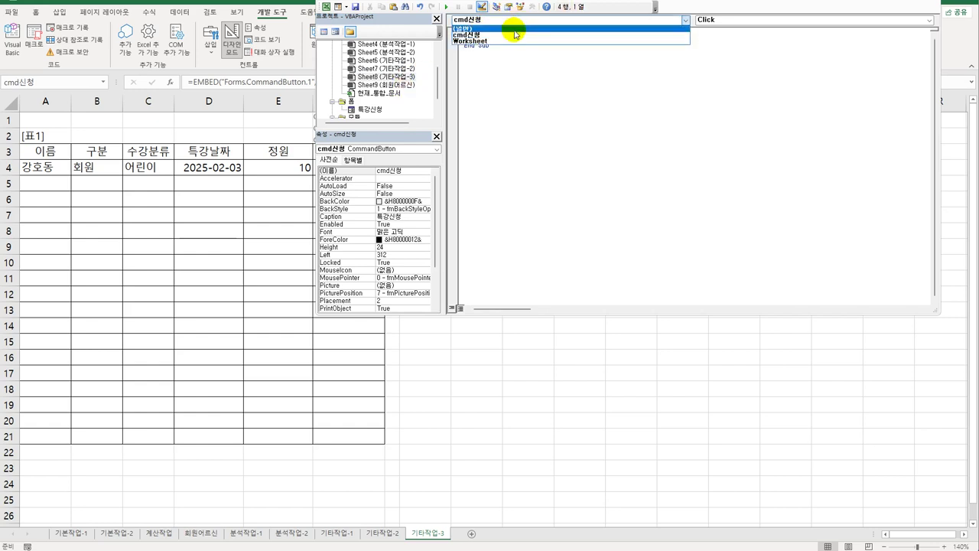
{"action": "left_click", "coordinate": [516, 39]}
{"action": "left_click", "coordinate": [700, 20]}
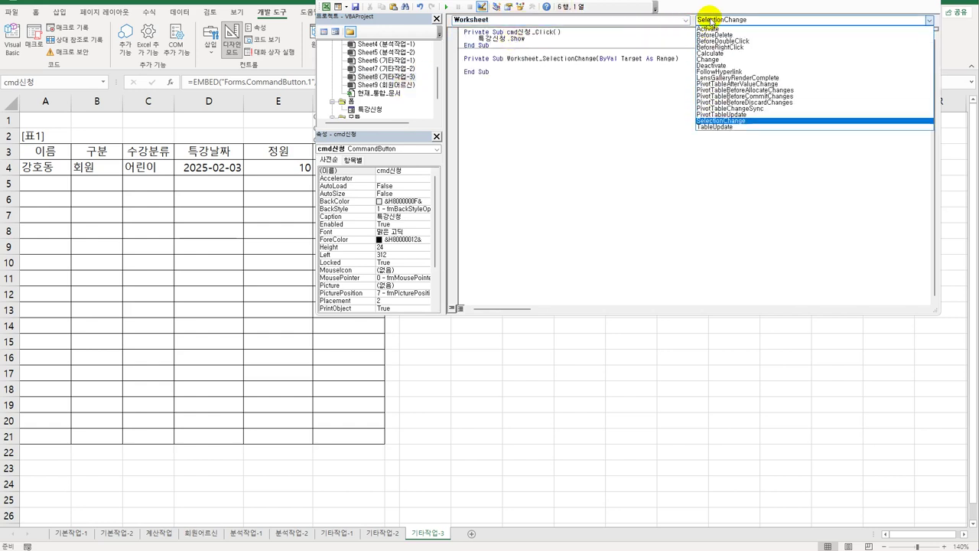
{"action": "left_click", "coordinate": [700, 59]}
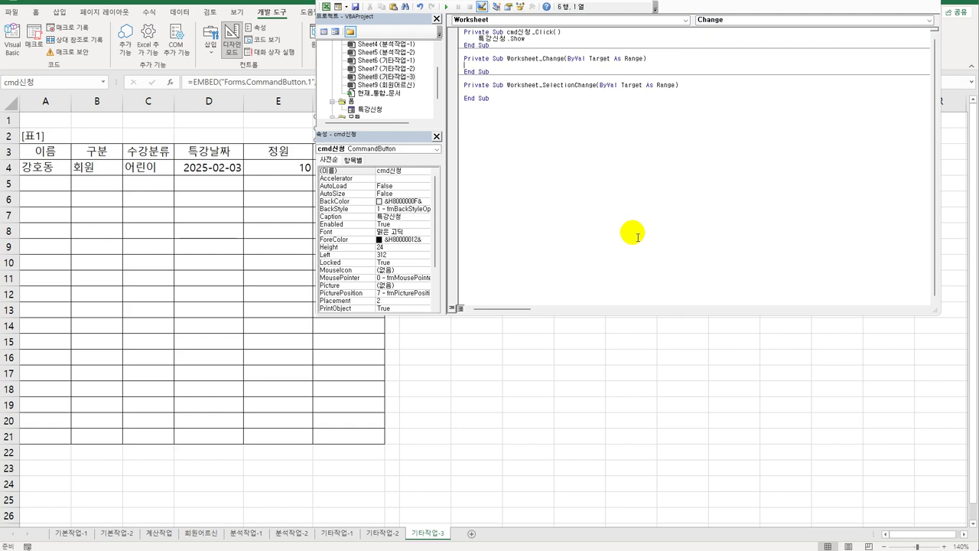
- In Worksheet_Change, add the line Target.Font.Name = "궁서체"
{"action": "key", "text": "Tab"}
{"action": "type", "text": "targ"}
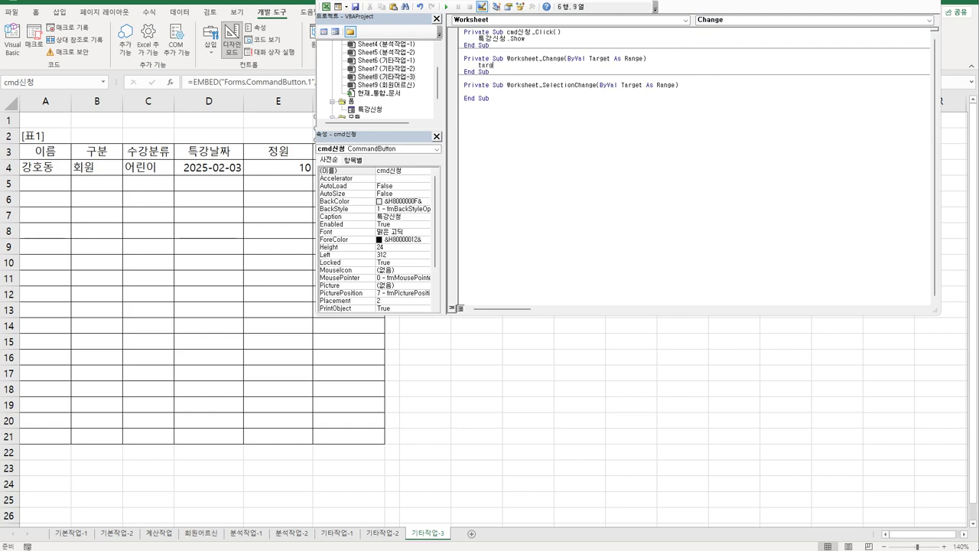
{"action": "type", "text": "et."}
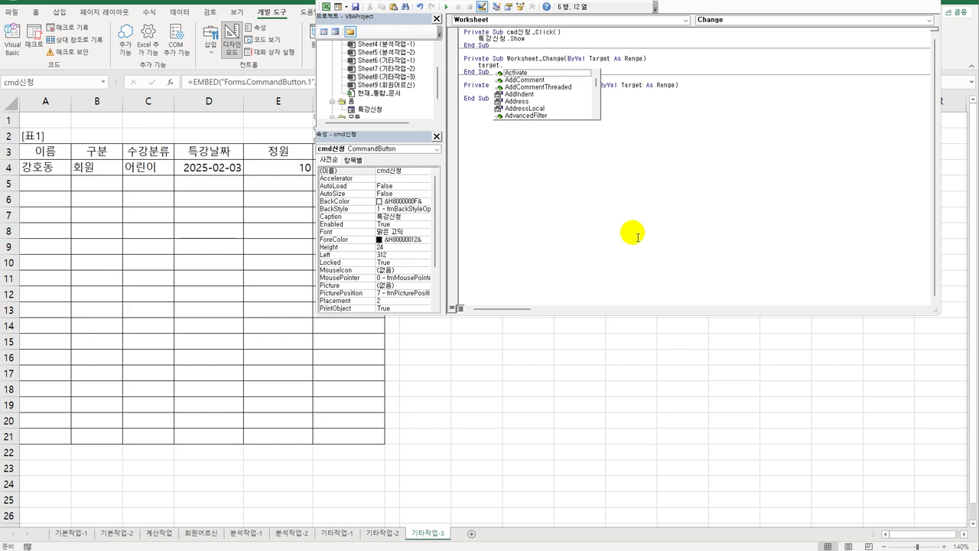
{"action": "type", "text": "Font.na"}
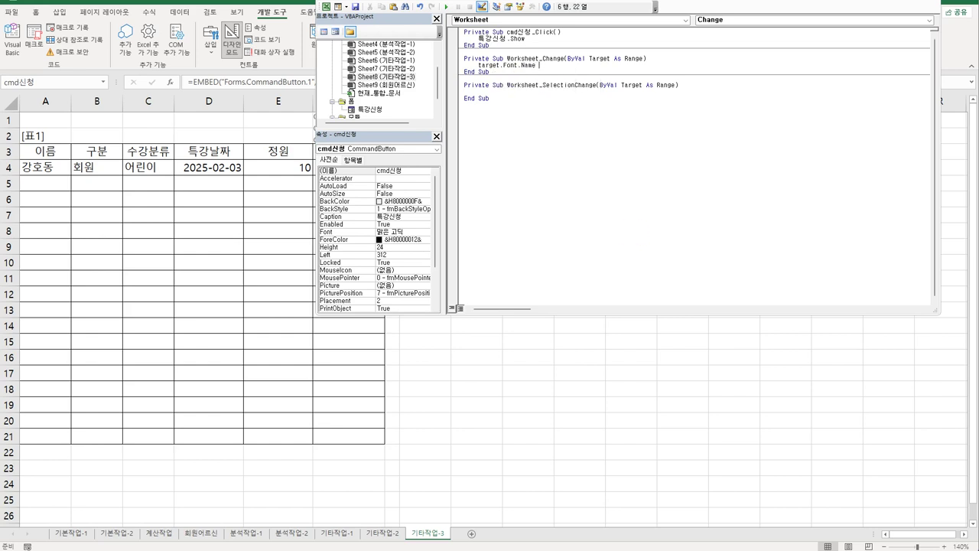
{"action": "type", "text": " = \"궁서체\""}
{"action": "key", "text": "Return"}
- Add the line Target.Font.Size = 12 below the font name line in Worksheet_Change
{"action": "type", "text": "targe"}
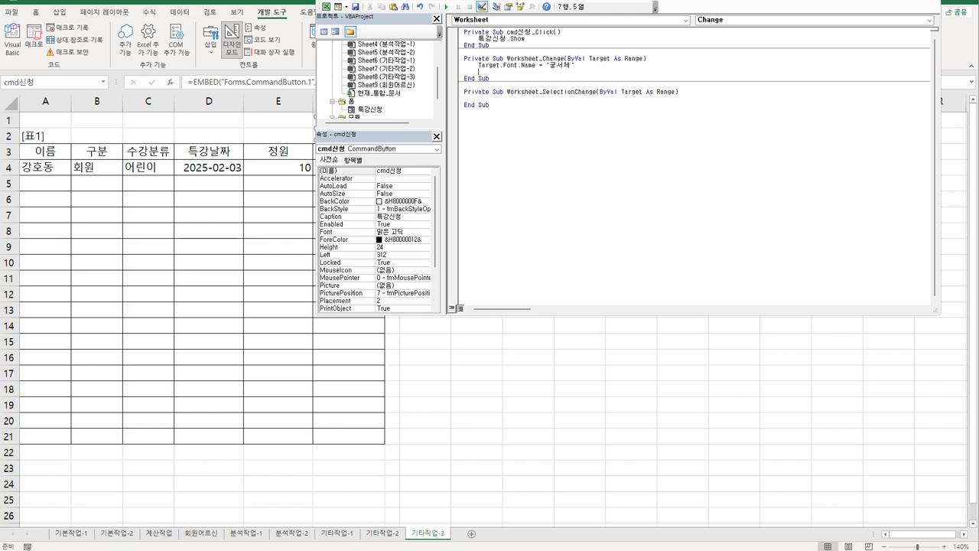
{"action": "type", "text": "t"}
{"action": "type", "text": "t."}
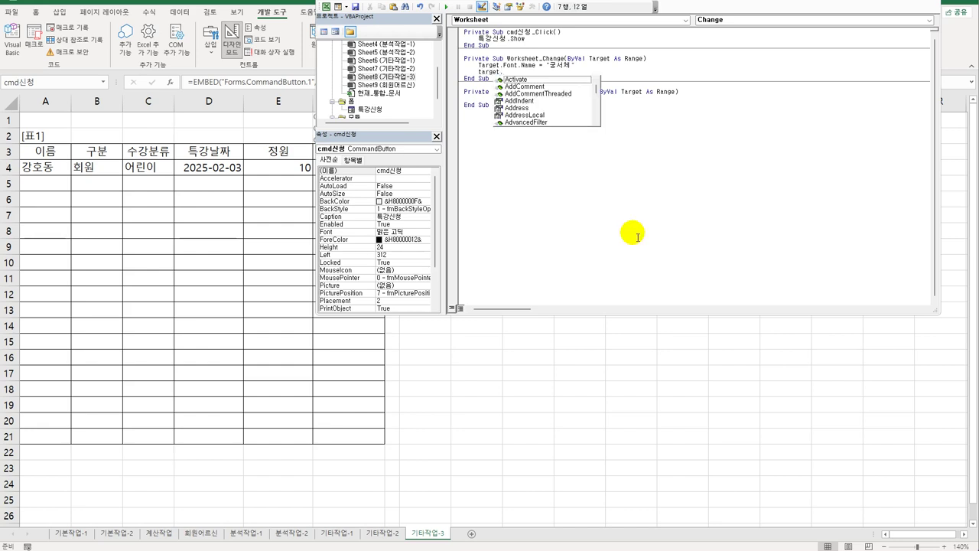
{"action": "type", "text": "Font."}
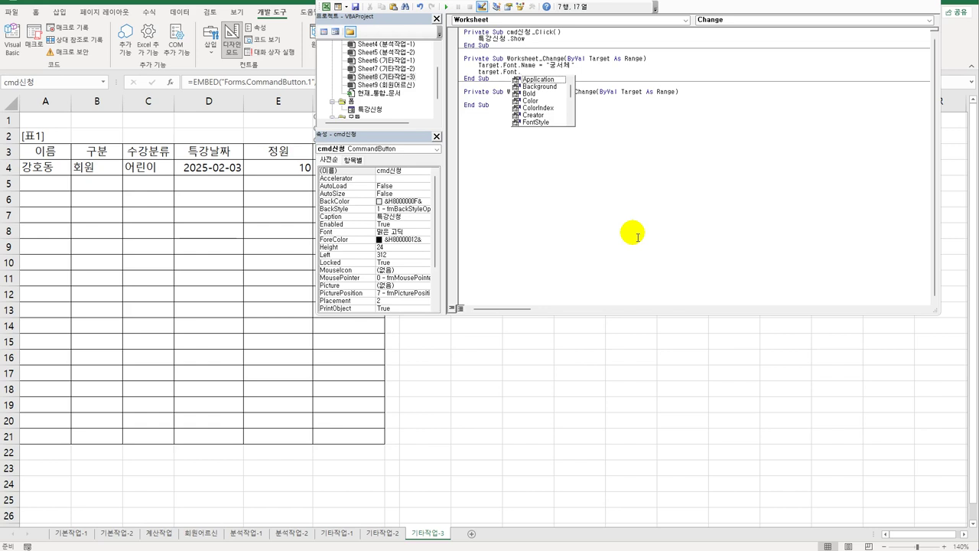
{"action": "type", "text": "Size "}
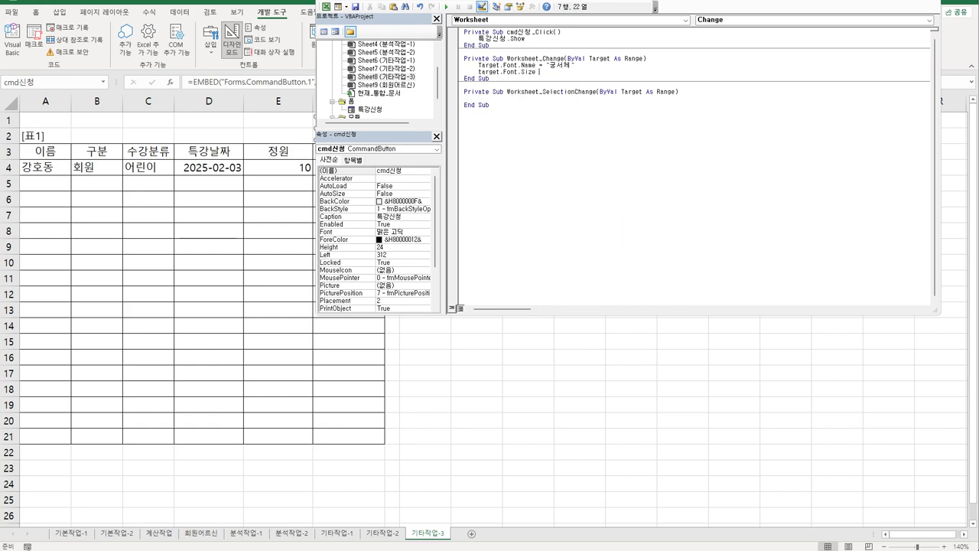
{"action": "type", "text": "= 12"}
{"action": "key", "text": "Down"}
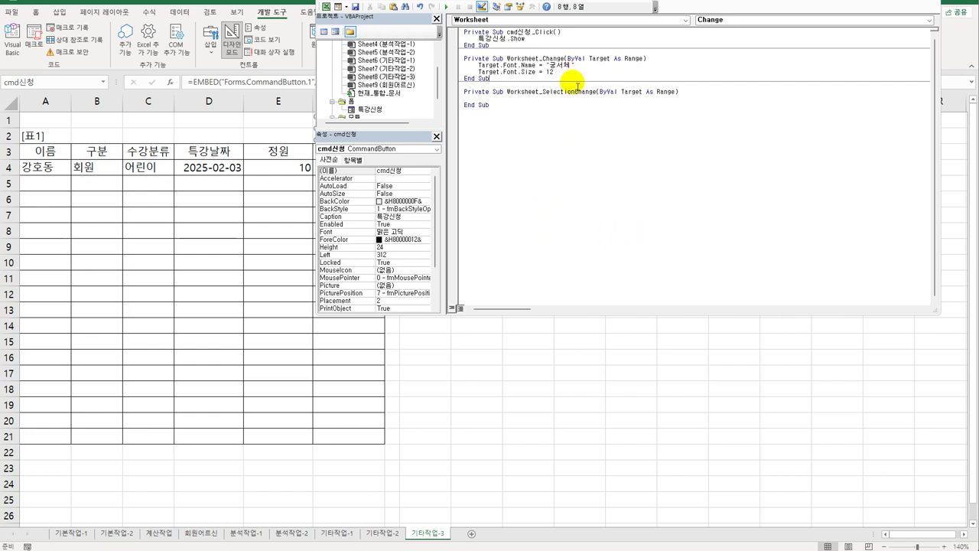
{"action": "left_click", "coordinate": [559, 148]}
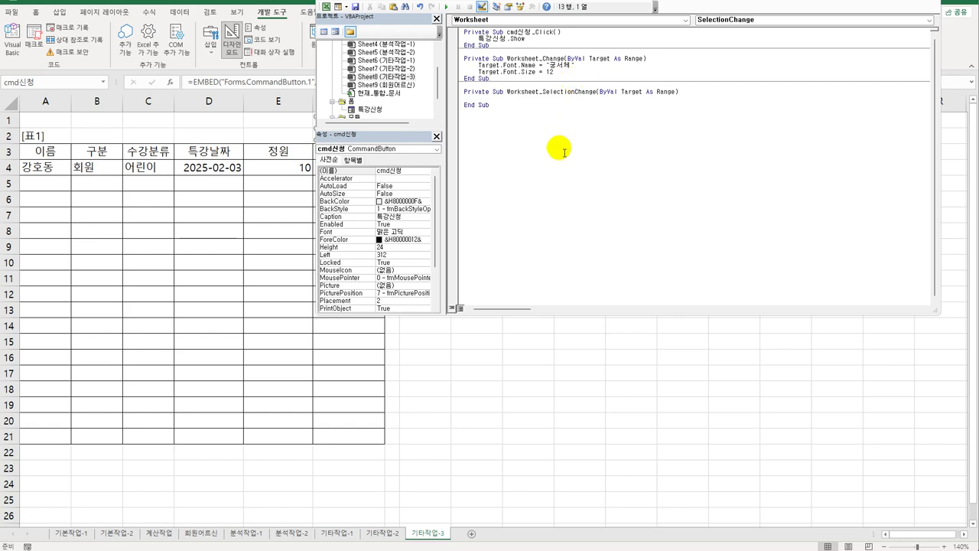
- Check the input controls' names on the 특강신청 userform and create the click event procedure for its 신청 button
{"action": "double_click", "coordinate": [369, 108]}
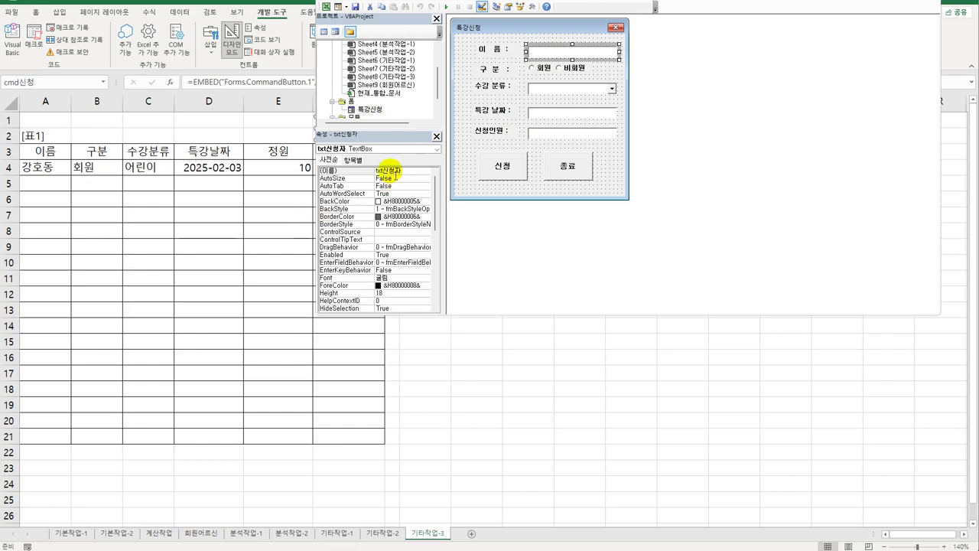
{"action": "left_click", "coordinate": [548, 88]}
{"action": "left_click", "coordinate": [542, 115]}
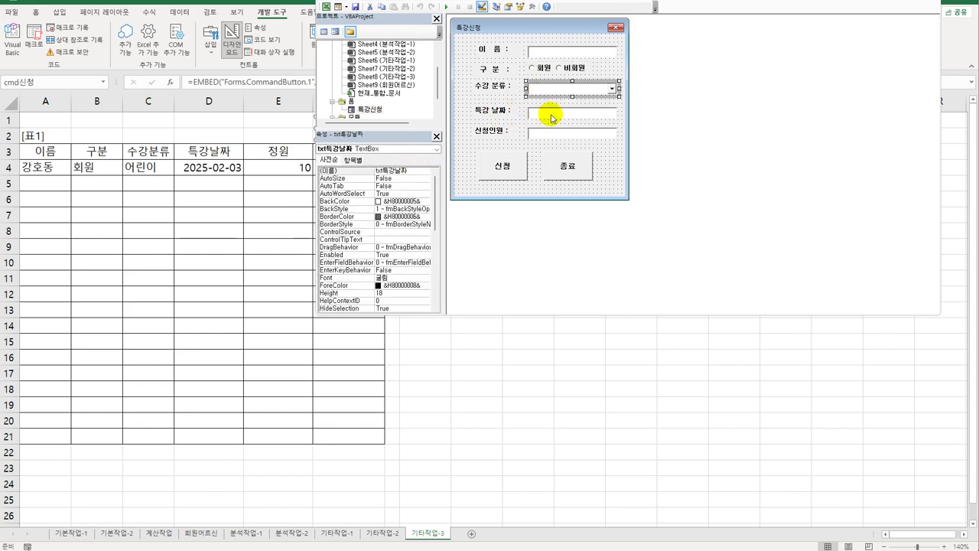
{"action": "left_click", "coordinate": [547, 140]}
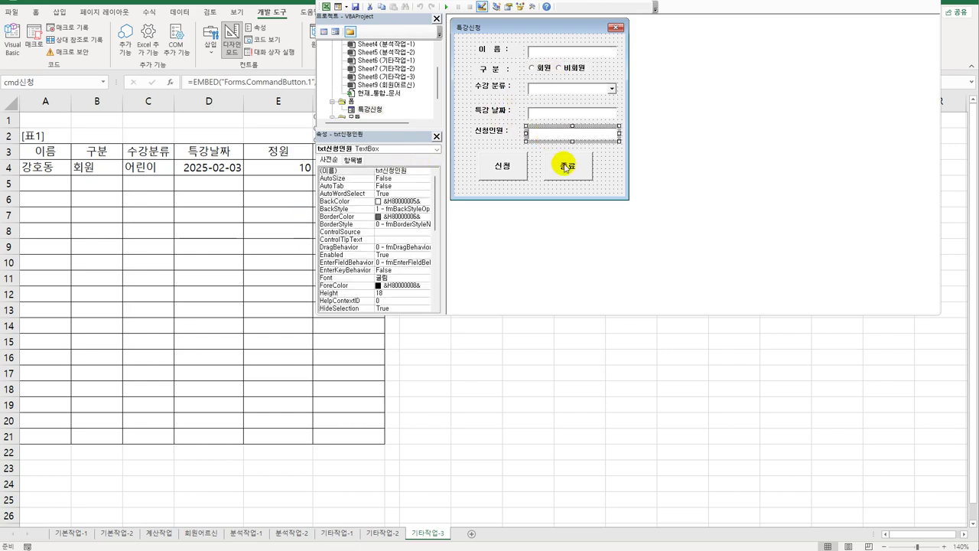
{"action": "left_click", "coordinate": [515, 174]}
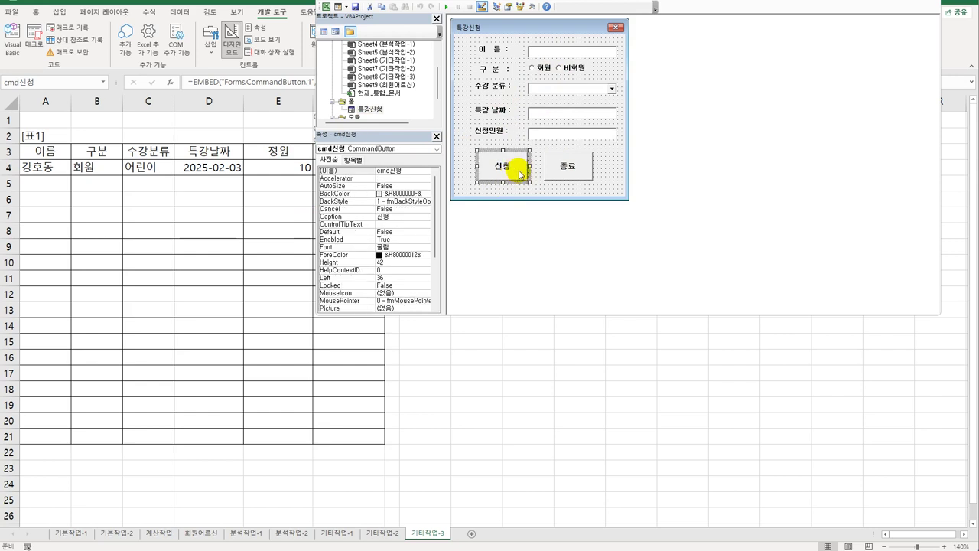
{"action": "double_click", "coordinate": [521, 174]}
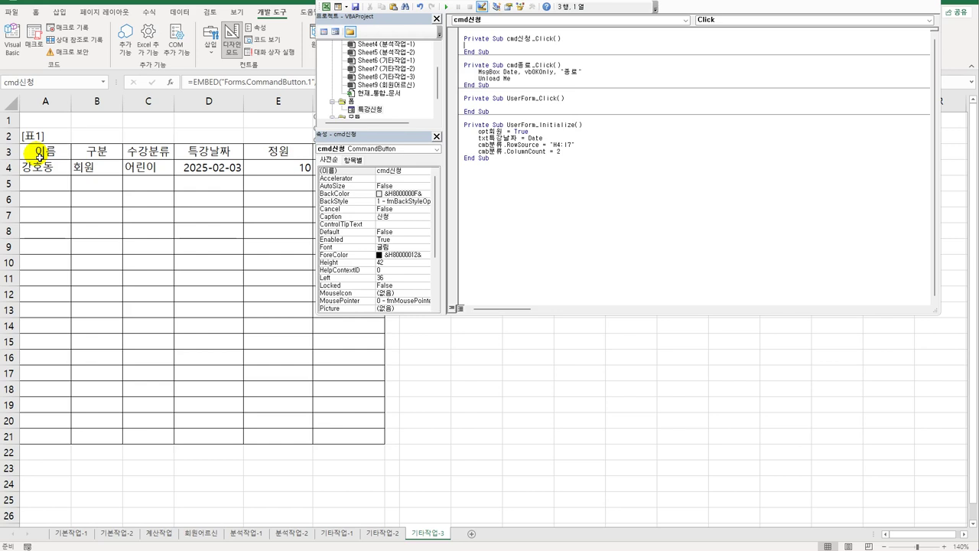
- Uncover the sheet's table beside the code and add i = Range("A3").CurrentRegion.Rows.Count + 2 to cmd신청_Click
{"action": "left_click_drag", "start_coordinate": [373, 7], "coordinate": [453, 7]}
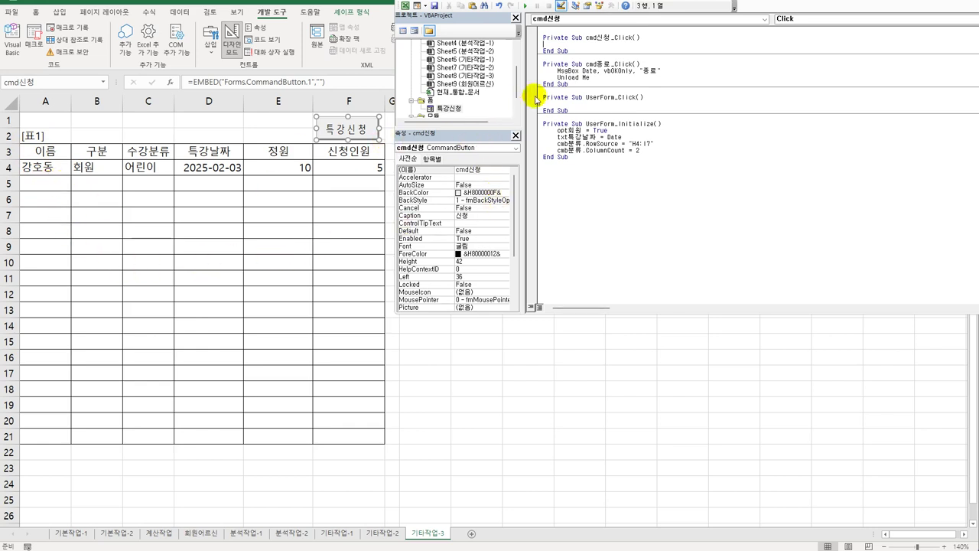
{"action": "key", "text": "Return"}
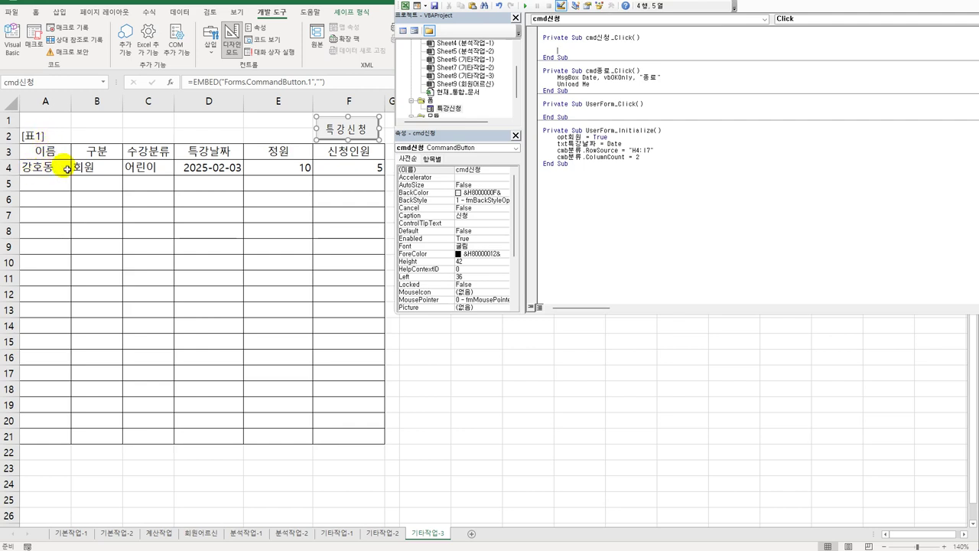
{"action": "type", "text": "i = range(\""}
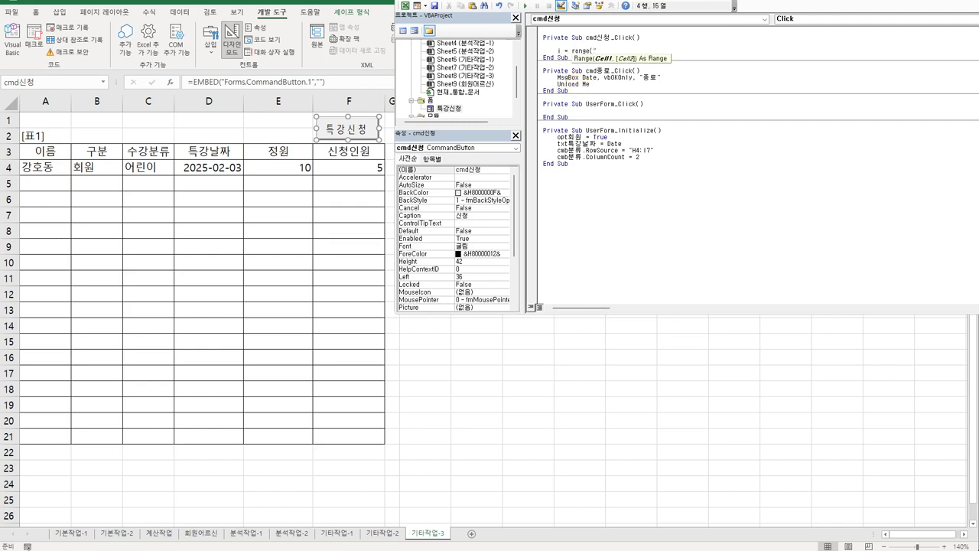
{"action": "type", "text": "A3\").cu"}
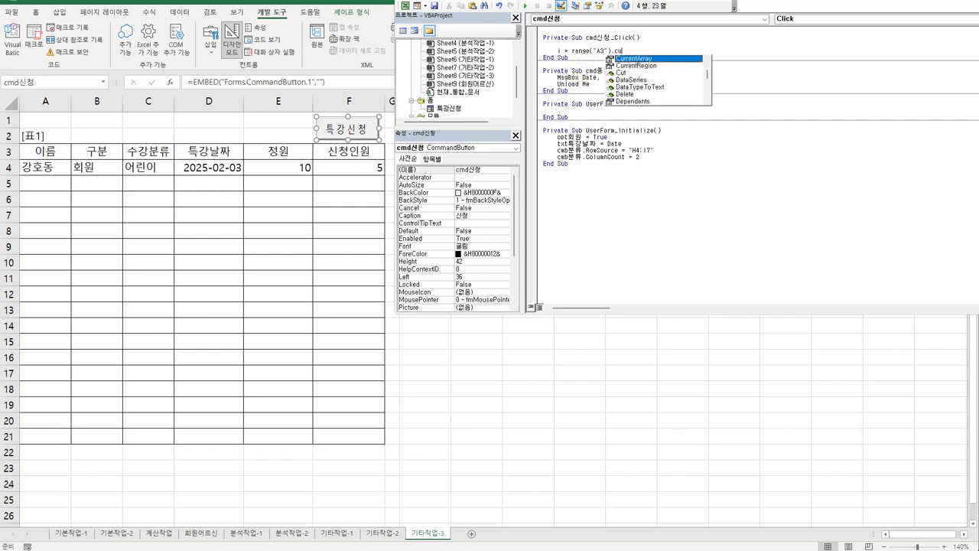
{"action": "key", "text": "Down"}
{"action": "key", "text": "Tab"}
{"action": "type", "text": ".CurrentRegi"}
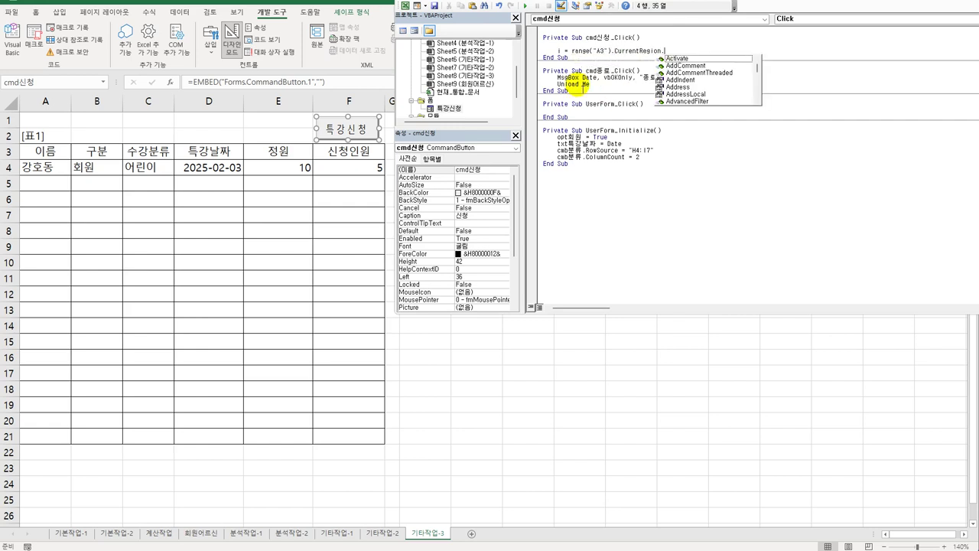
{"action": "type", "text": "on.Rows."}
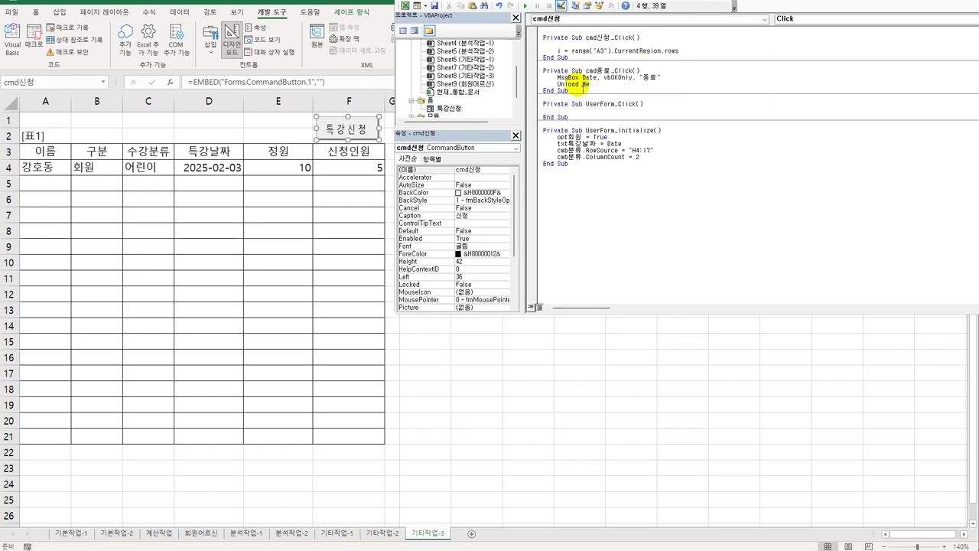
{"action": "type", "text": "Count"}
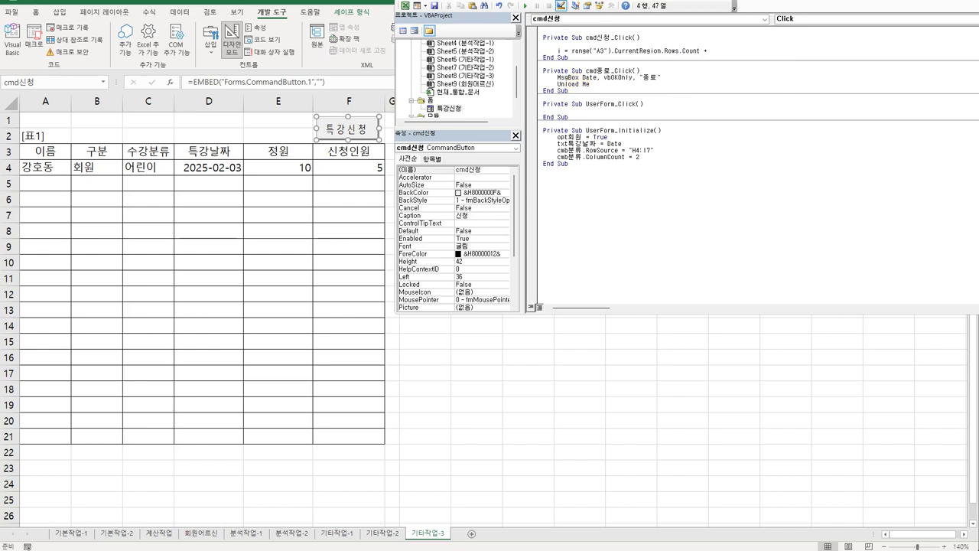
{"action": "type", "text": " + 2"}
{"action": "key", "text": "Return"}
{"action": "key", "text": "Return"}
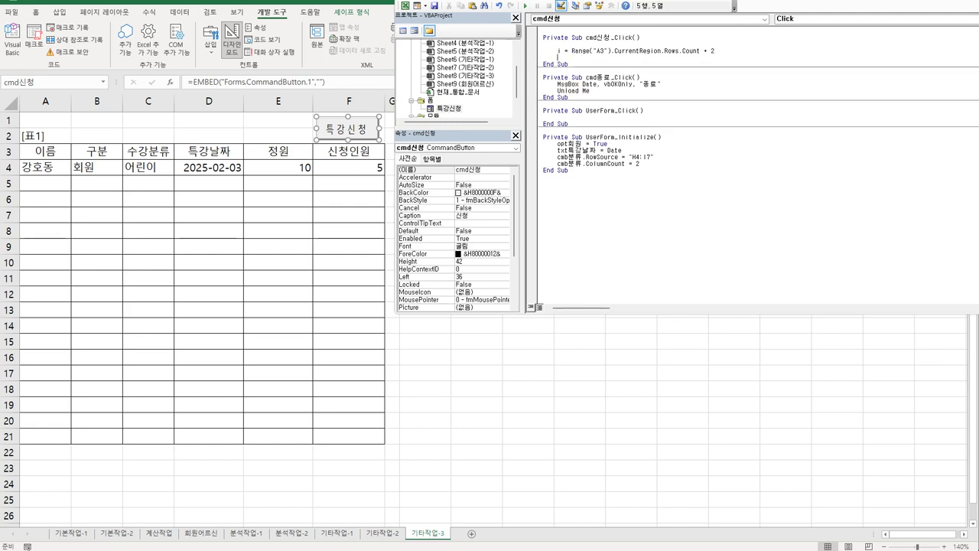
- Add the line Cells(i, 1) = txt신청자.Value to cmd신청_Click, checking the 이름 box's control name on the 특강신청 form
{"action": "type", "text": "cells("}
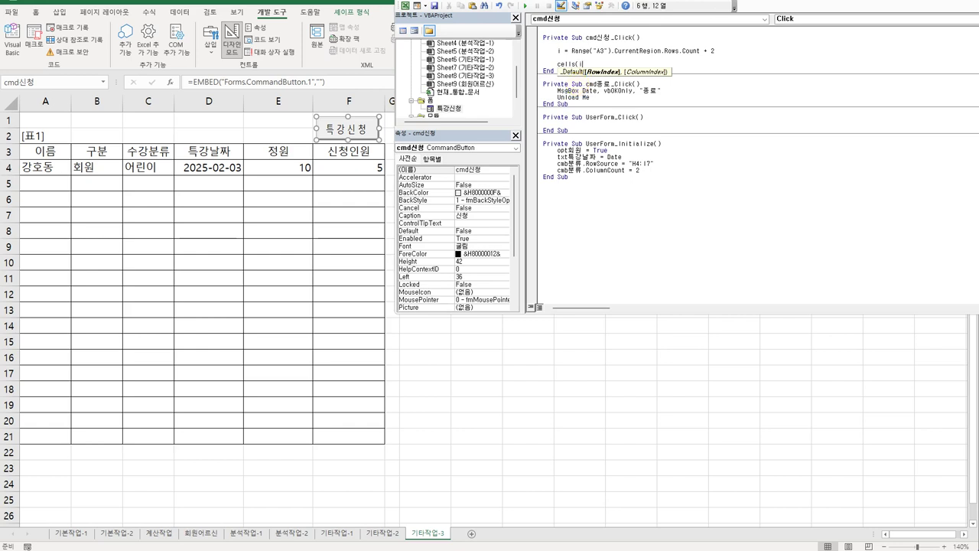
{"action": "type", "text": "i, 1) = "}
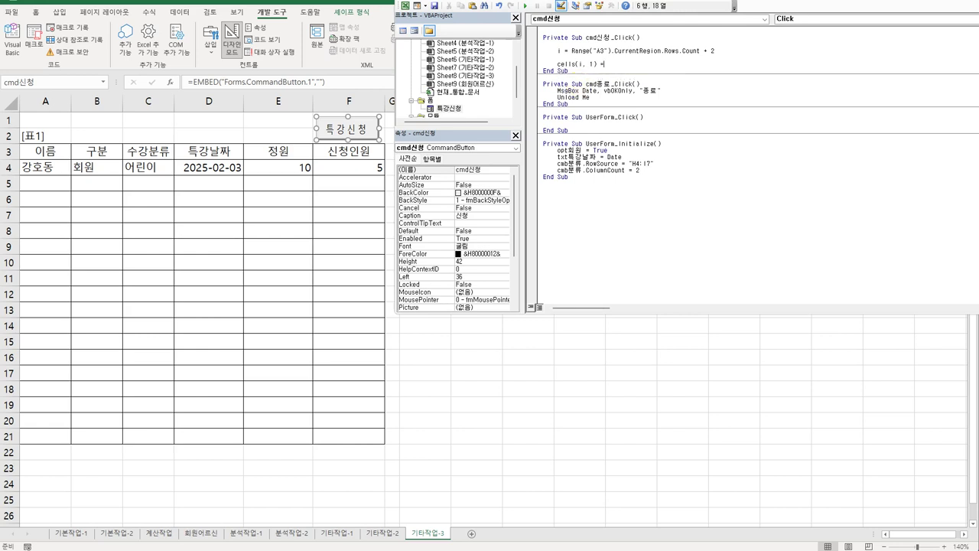
{"action": "type", "text": "txt이름.v"}
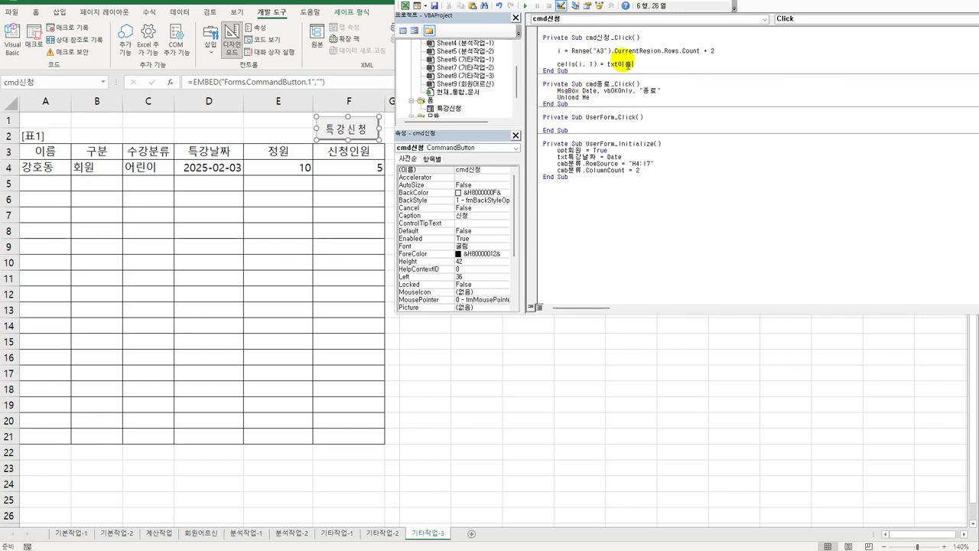
{"action": "double_click", "coordinate": [449, 108]}
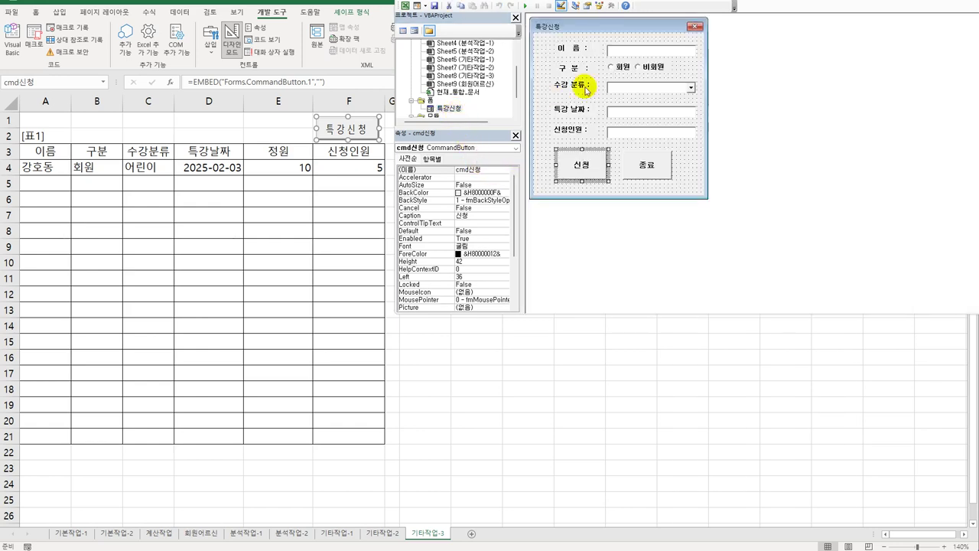
{"action": "left_click", "coordinate": [629, 51]}
{"action": "left_click", "coordinate": [476, 169]}
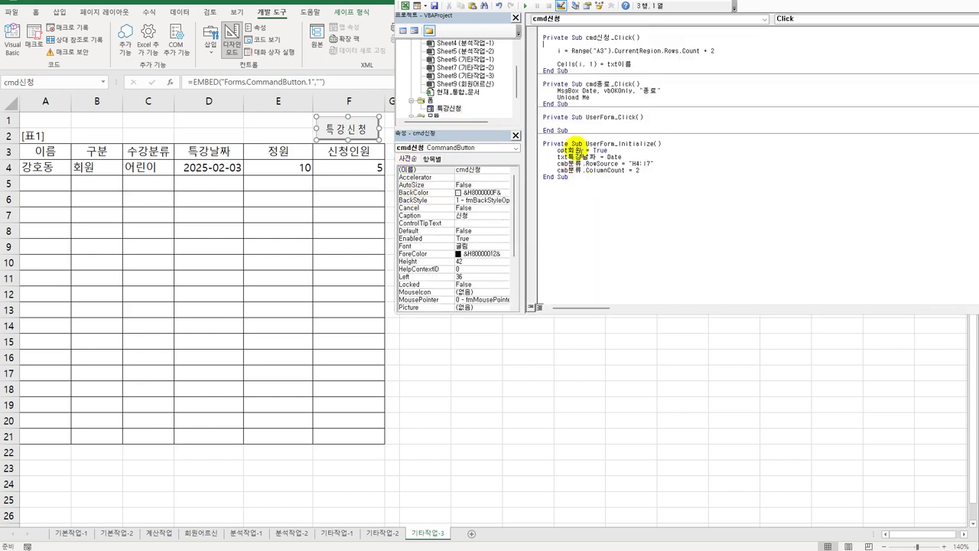
{"action": "double_click", "coordinate": [621, 65]}
{"action": "type", "text": "txt신청자"}
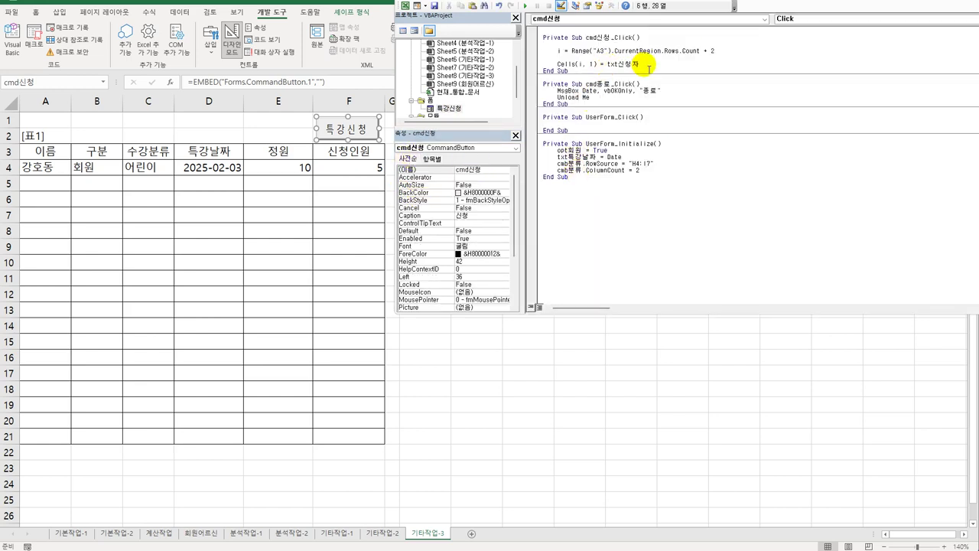
{"action": "type", "text": ".v"}
{"action": "key", "text": "Tab"}
{"action": "key", "text": "Return"}
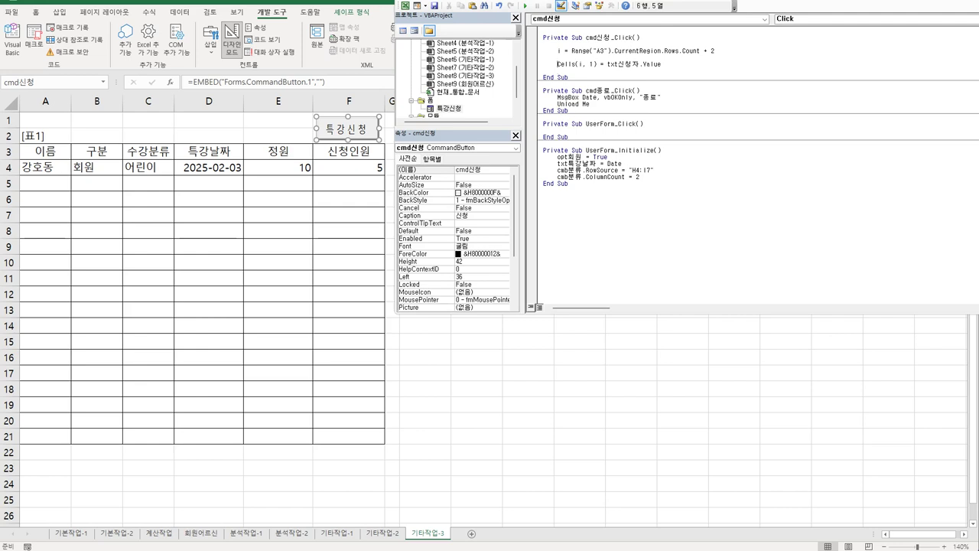
- Duplicate the Cells(i, 1) = txt신청자.Value line five times directly below it in cmd신청_Click
{"action": "key", "text": "shift+End"}
{"action": "key", "text": "ctrl+c"}
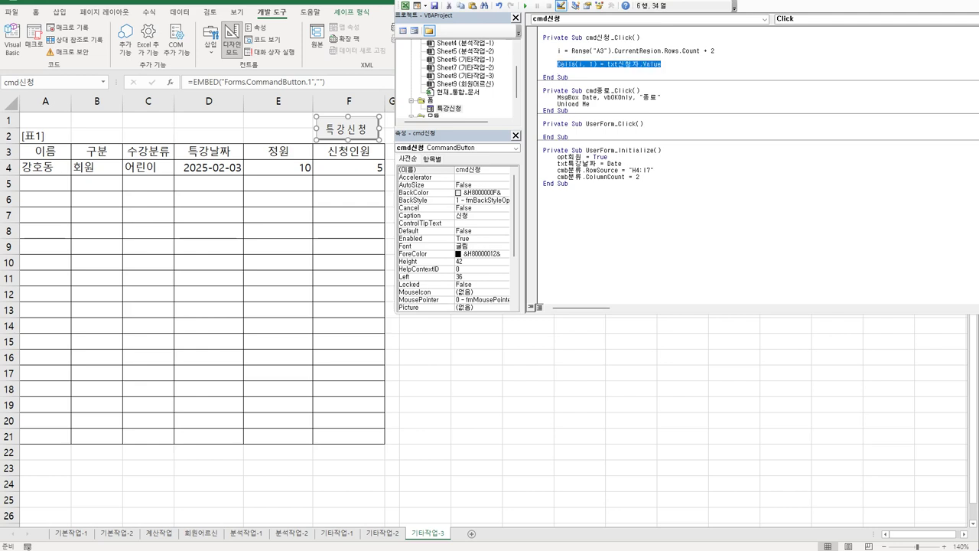
{"action": "key", "text": "Down"}
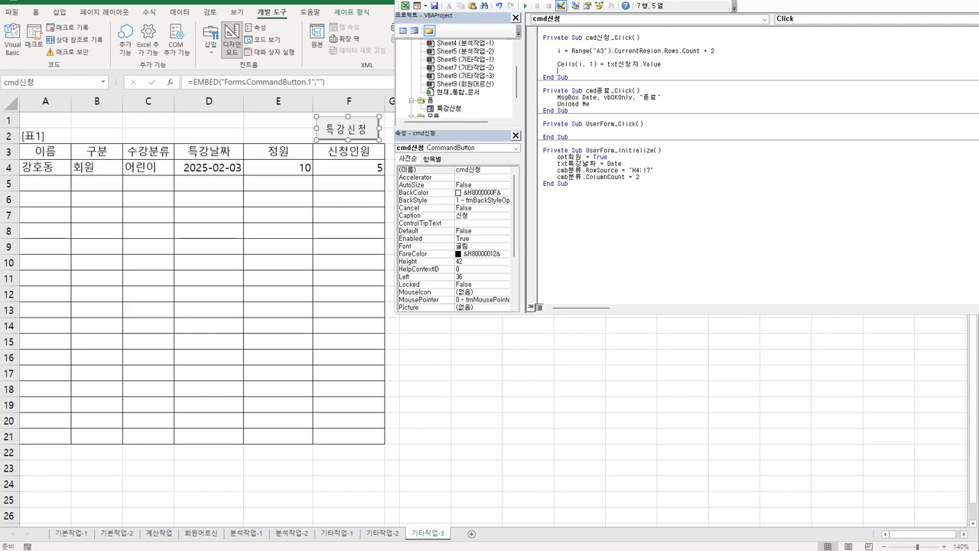
{"action": "key", "text": "Return"}
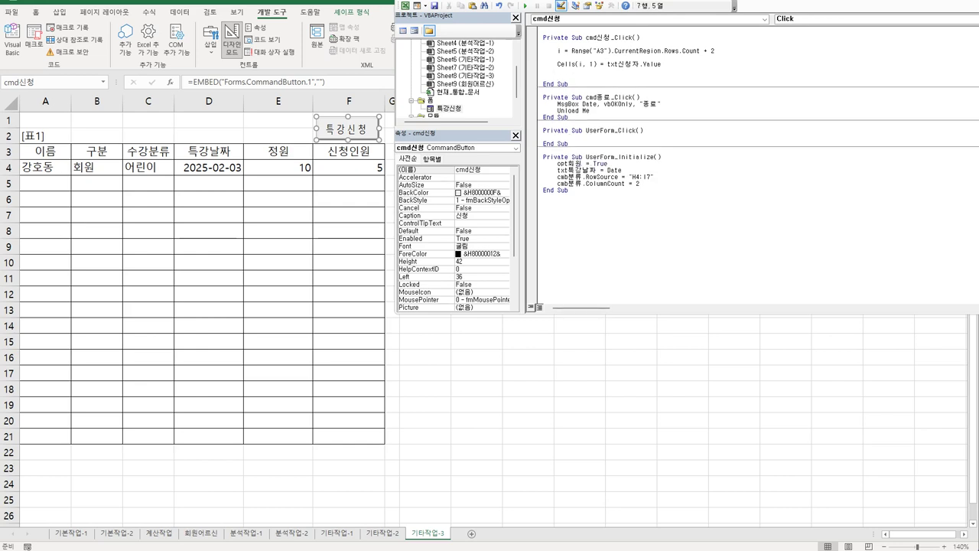
{"action": "key", "text": "ctrl+v"}
{"action": "key", "text": "Return"}
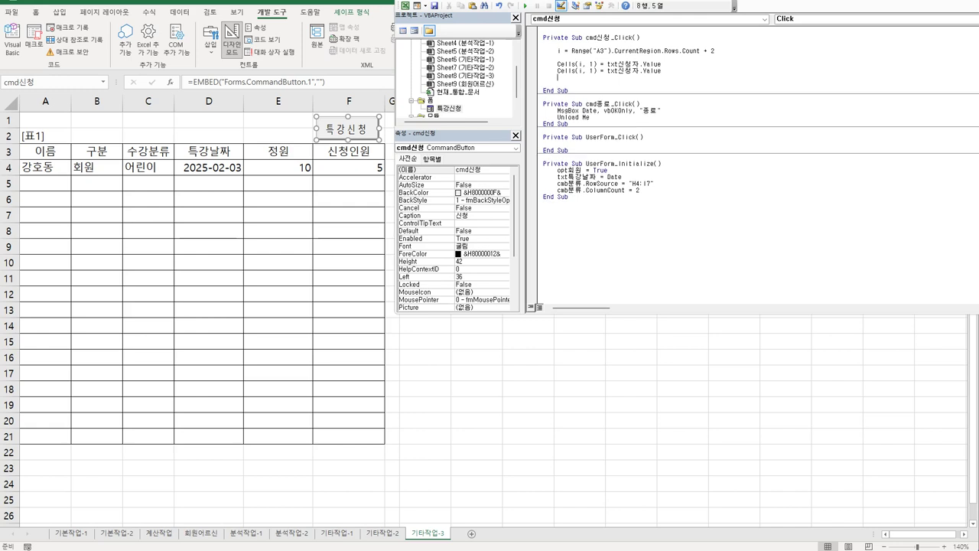
{"action": "key", "text": "ctrl+v"}
{"action": "key", "text": "Return"}
{"action": "key", "text": "ctrl+v"}
{"action": "key", "text": "Return"}
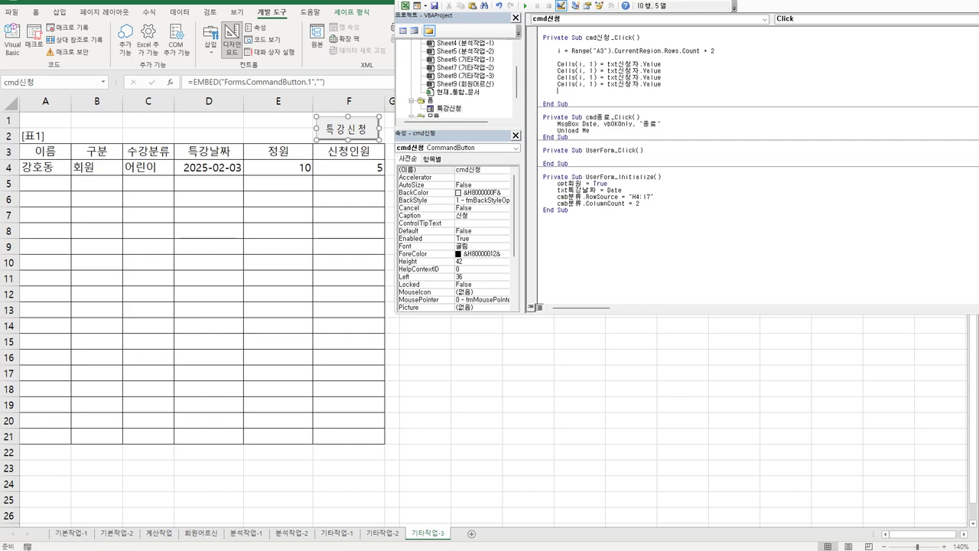
{"action": "key", "text": "ctrl+v"}
{"action": "key", "text": "Return"}
{"action": "key", "text": "ctrl+v"}
- Renumber the column indexes of the five copied Cells lines to 2, 3, 4, 5 and 6
{"action": "double_click", "coordinate": [589, 71]}
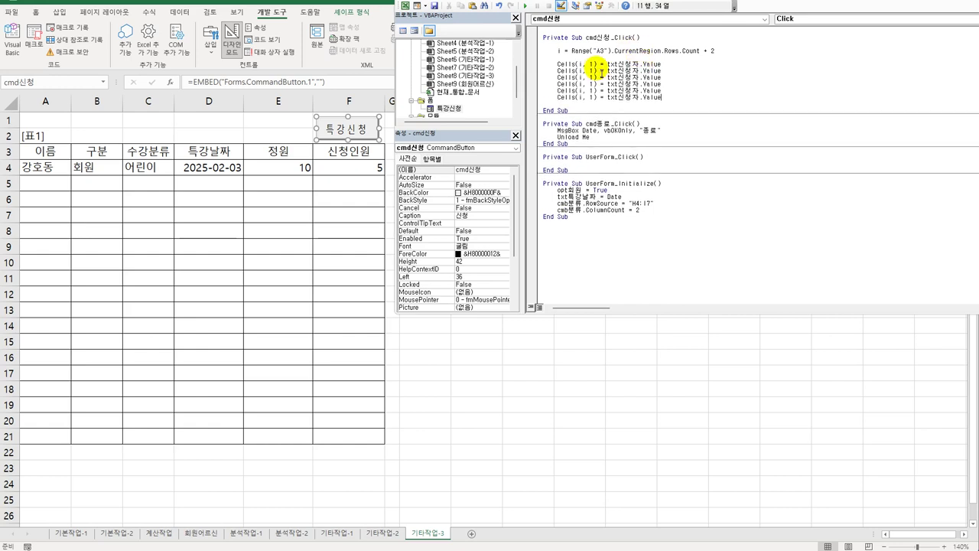
{"action": "type", "text": "2"}
{"action": "left_click", "coordinate": [594, 77]}
{"action": "double_click", "coordinate": [591, 77]}
{"action": "type", "text": "3"}
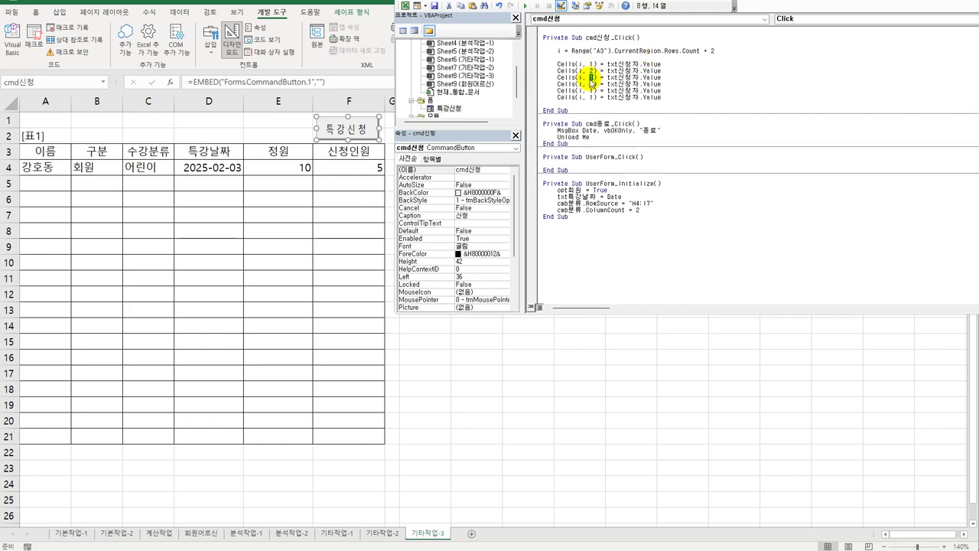
{"action": "double_click", "coordinate": [591, 84]}
{"action": "type", "text": "4"}
{"action": "double_click", "coordinate": [592, 90]}
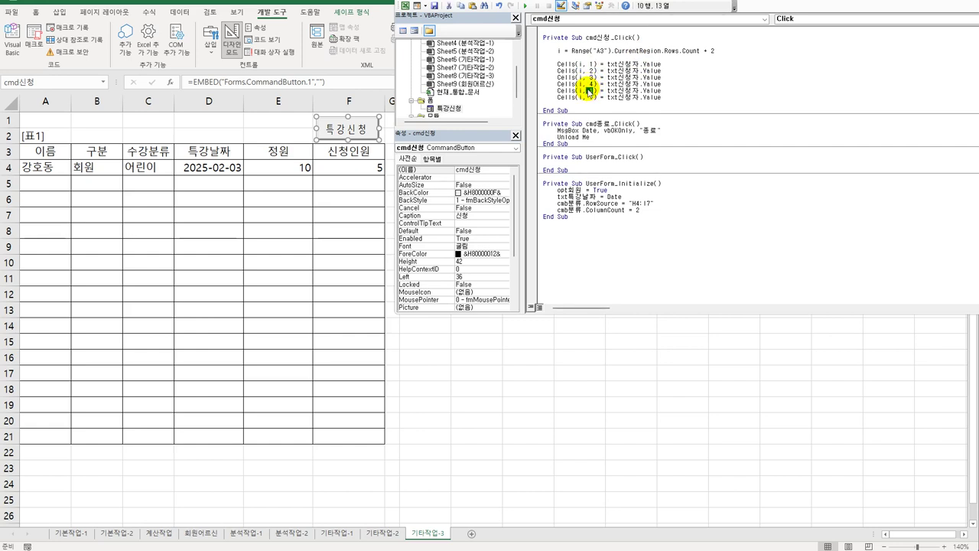
{"action": "type", "text": "5"}
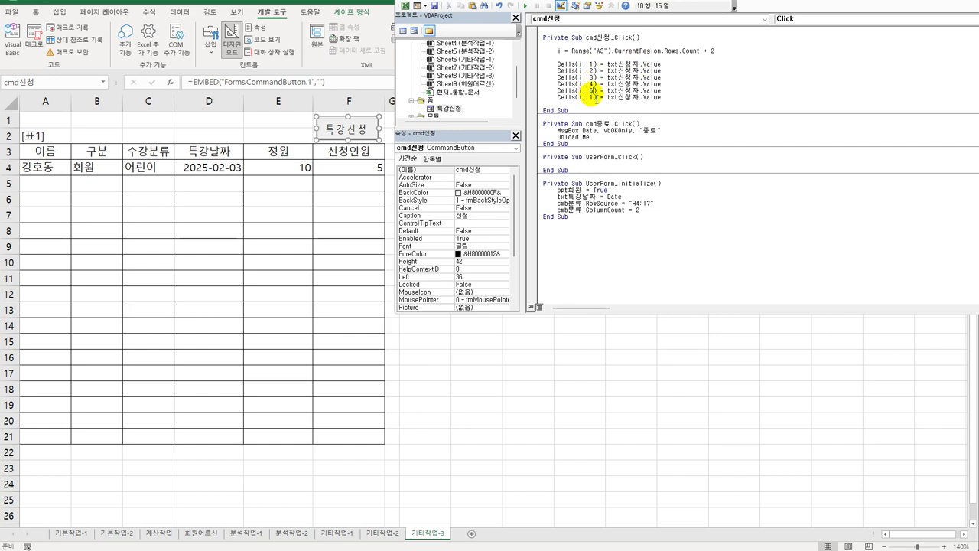
{"action": "double_click", "coordinate": [593, 97]}
{"action": "type", "text": "6"}
- Check the 회원 and 비회원 option buttons' names on the form and put If opt회원 = True Then above the indented Cells(i, 2) line
{"action": "double_click", "coordinate": [449, 108]}
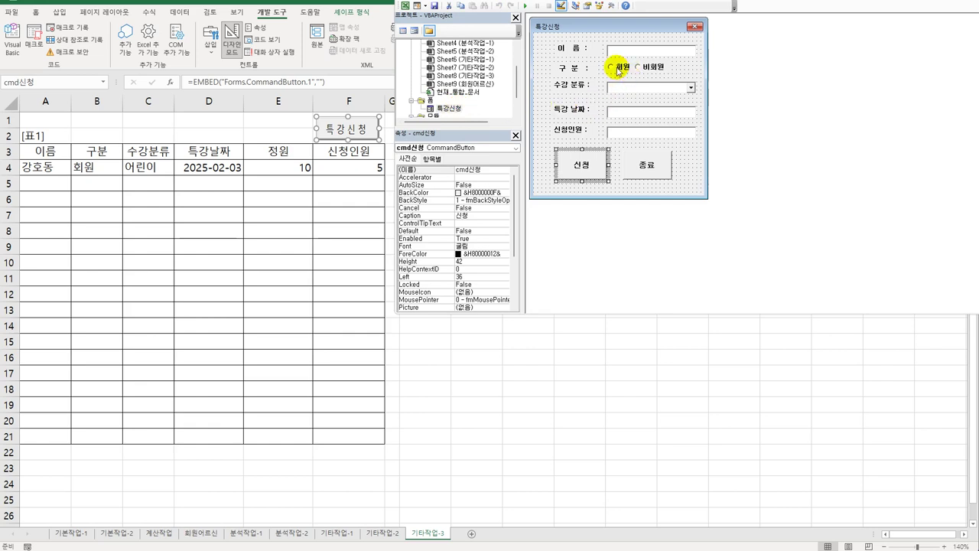
{"action": "left_click", "coordinate": [621, 69]}
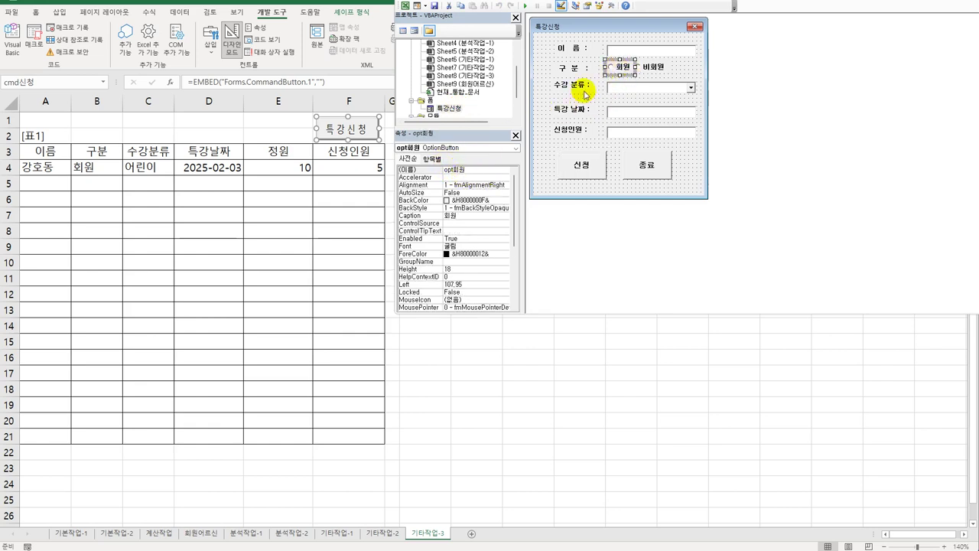
{"action": "left_click", "coordinate": [641, 68]}
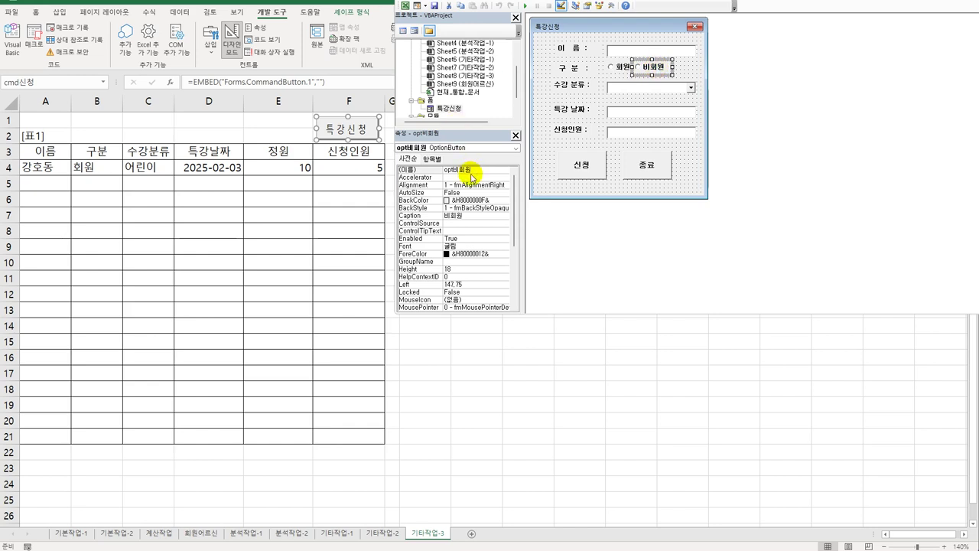
{"action": "double_click", "coordinate": [581, 166]}
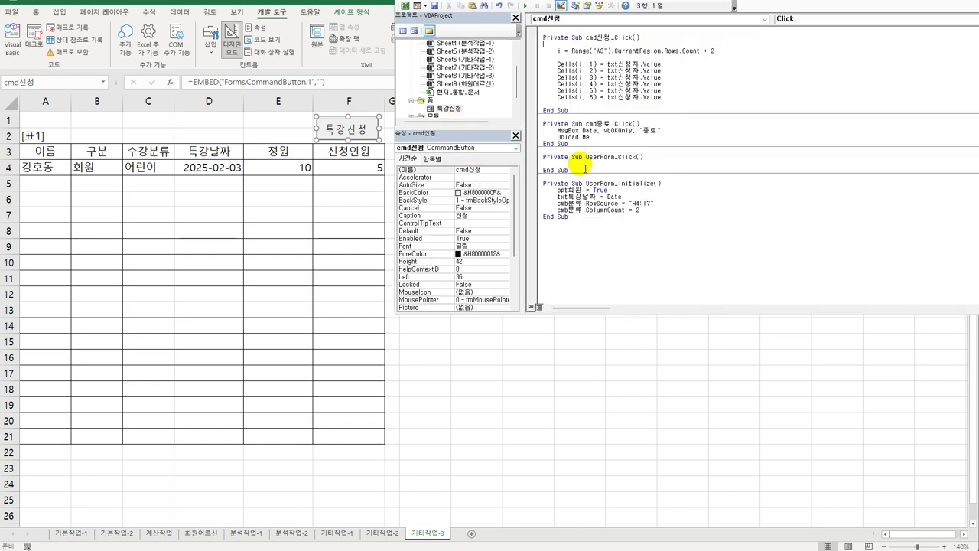
{"action": "left_click", "coordinate": [670, 64]}
{"action": "key", "text": "Return"}
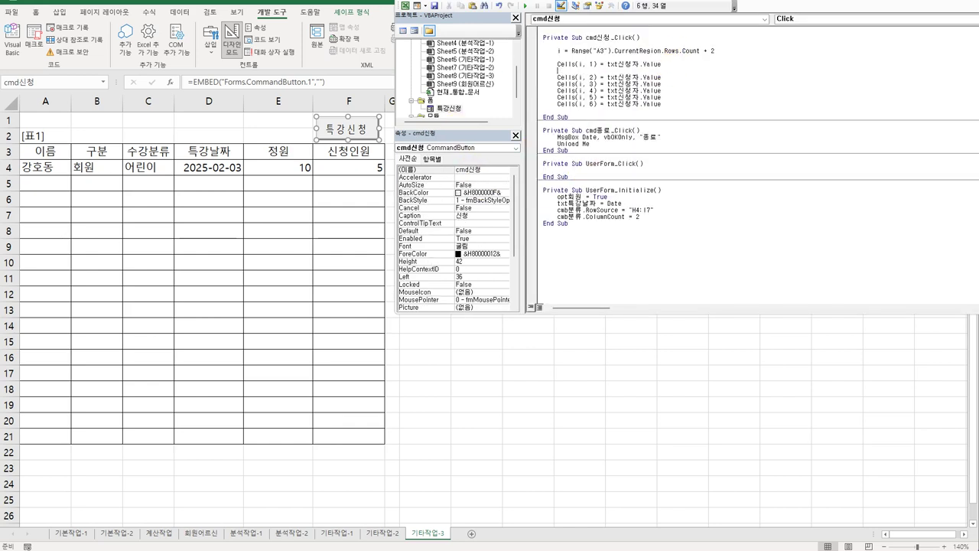
{"action": "key", "text": "Return"}
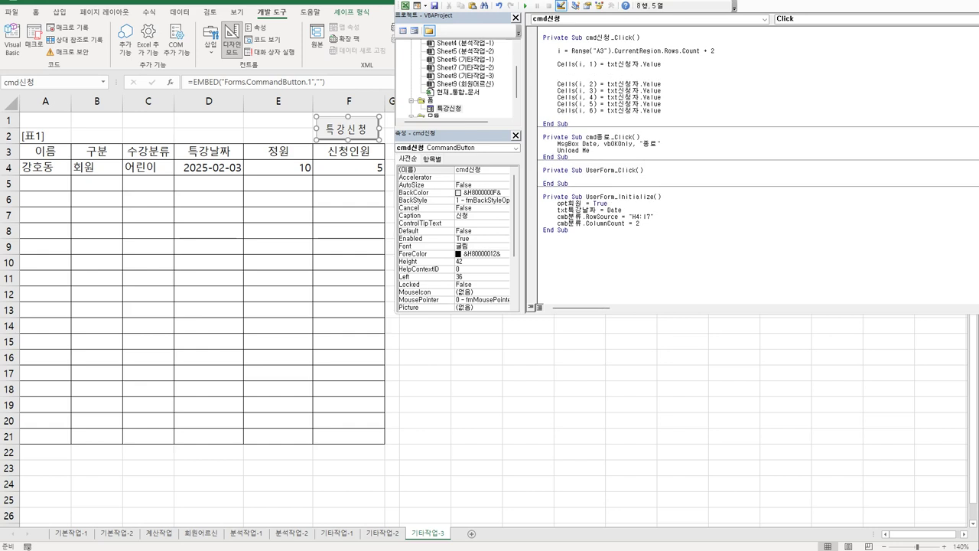
{"action": "type", "text": "if opt회원 = true then"}
{"action": "key", "text": "Return"}
{"action": "key", "text": "Delete"}
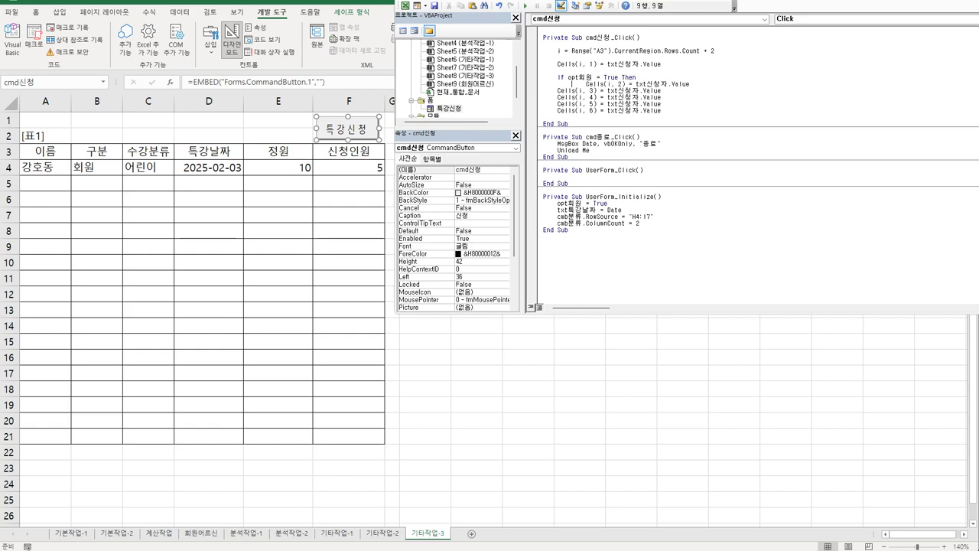
{"action": "key", "text": "Tab"}
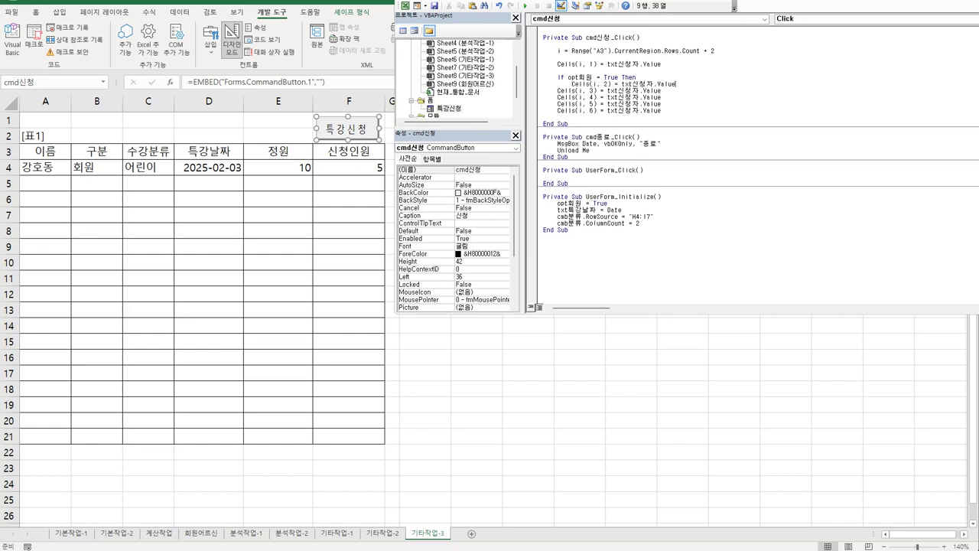
- Replace txt신청자.Value with "회원" in the Cells(i, 2) line inside the If block
{"action": "key", "text": "shift+Left"}
{"action": "key", "text": "shift+Left"}
{"action": "key", "text": "shift+Left"}
{"action": "key", "text": "shift+Left"}
{"action": "key", "text": "shift+Left"}
{"action": "key", "text": "shift+Left"}
{"action": "key", "text": "shift+Left"}
{"action": "key", "text": "shift+Left"}
{"action": "key", "text": "shift+Left"}
{"action": "key", "text": "shift+Left"}
{"action": "key", "text": "shift+Left"}
{"action": "key", "text": "shift+Left"}
{"action": "type", "text": "\""}
{"action": "type", "text": "회"}
{"action": "type", "text": "회"}
{"action": "key", "text": "Return"}
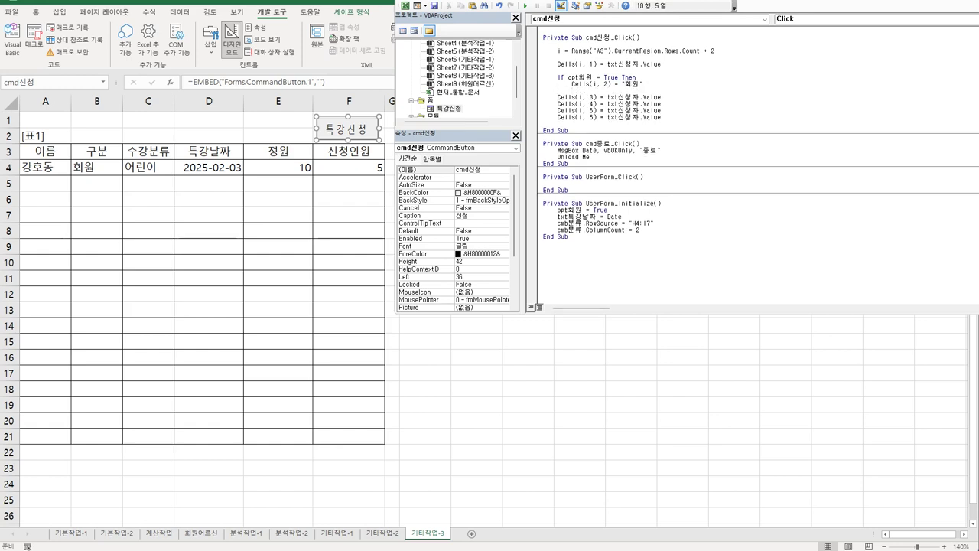
- Add an Else branch with the indented line Cells(i, 2) = "비회원" and close the block with End If
{"action": "type", "text": "e"}
{"action": "key", "text": "Up"}
{"action": "key", "text": "shift+End"}
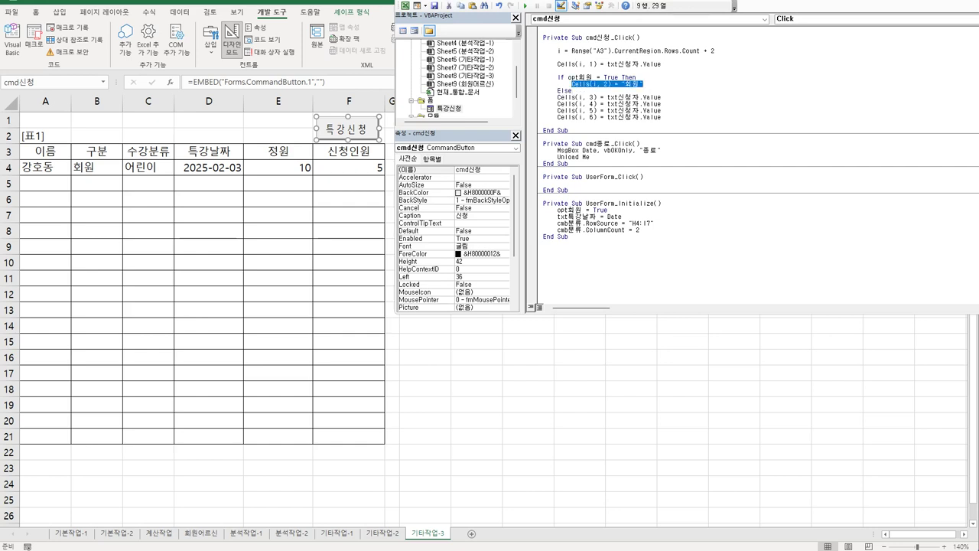
{"action": "key", "text": "ctrl+c"}
{"action": "key", "text": "Down"}
{"action": "key", "text": "Return"}
{"action": "key", "text": "ctrl+v"}
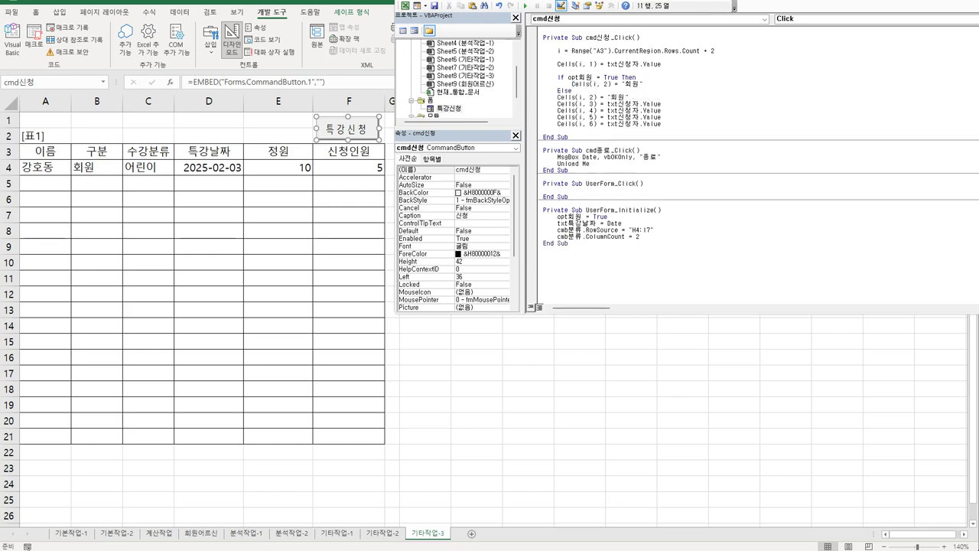
{"action": "key", "text": "Home"}
{"action": "key", "text": "Tab"}
{"action": "type", "text": "비"}
{"action": "key", "text": "Return"}
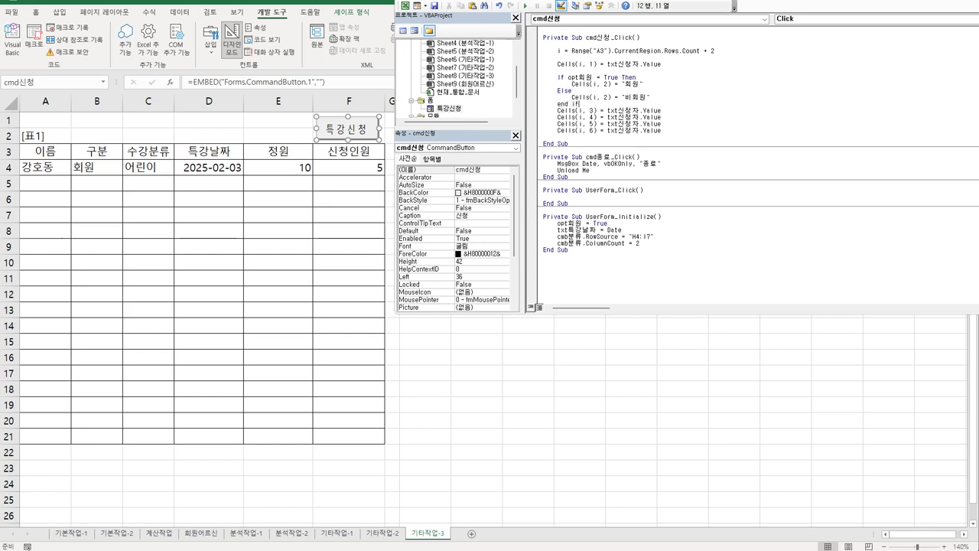
{"action": "type", "text": "end if"}
{"action": "key", "text": "Return"}
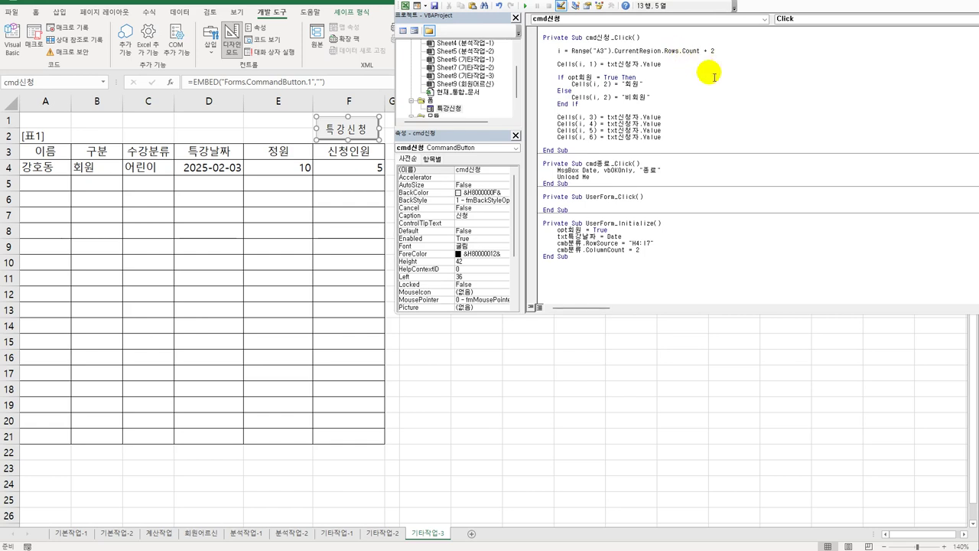
- Return to the 기타작업-3 sheet, turn off design mode and open the 특강신청 form
{"action": "left_click", "coordinate": [573, 408]}
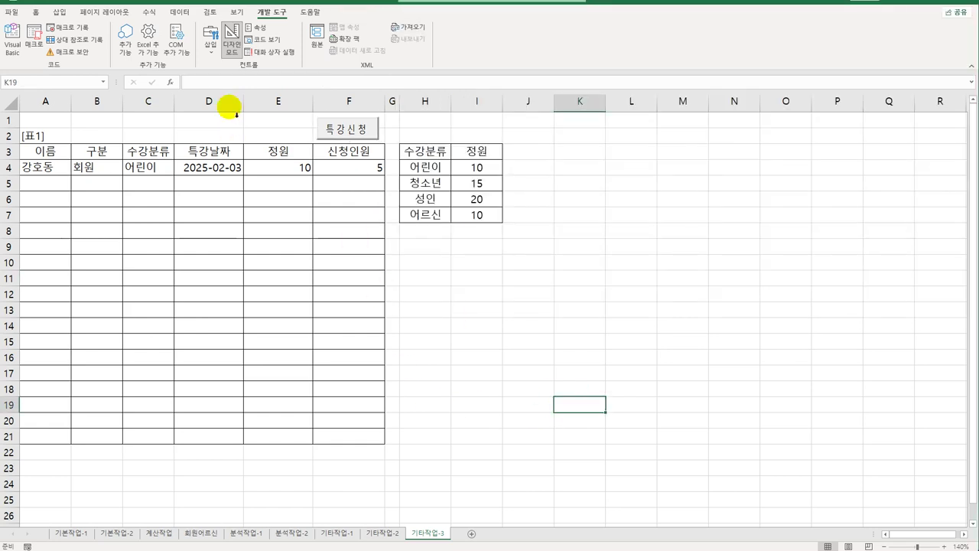
{"action": "left_click", "coordinate": [234, 49]}
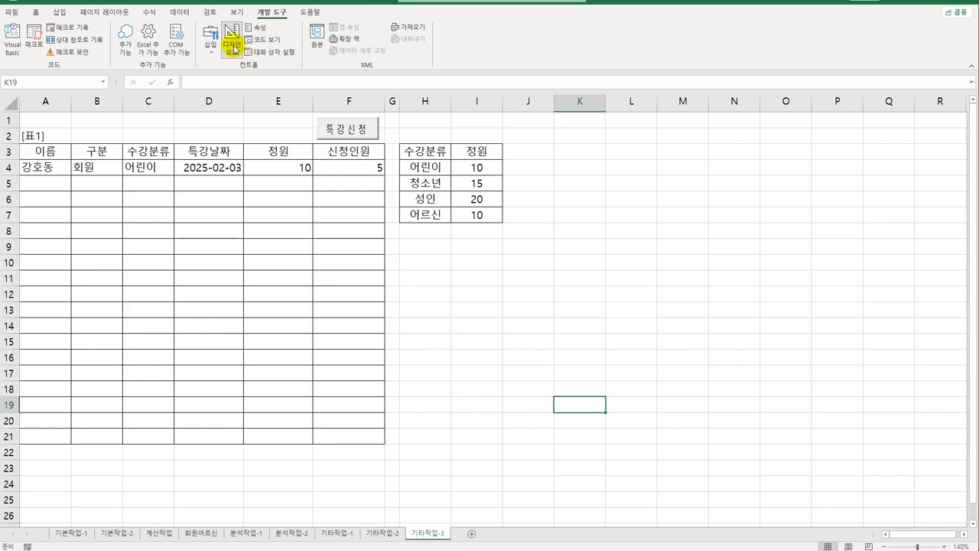
{"action": "left_click", "coordinate": [348, 130]}
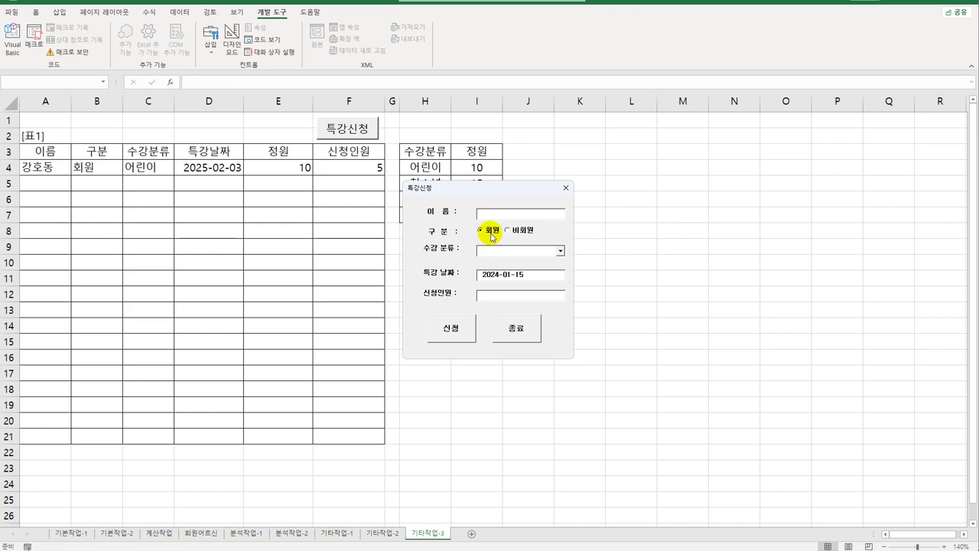
- Examine the form's 구분 options and 수강 분류 list, moving the form clear of the 수강분류 table
{"action": "left_click", "coordinate": [518, 233]}
{"action": "left_click", "coordinate": [490, 230]}
{"action": "left_click", "coordinate": [560, 250]}
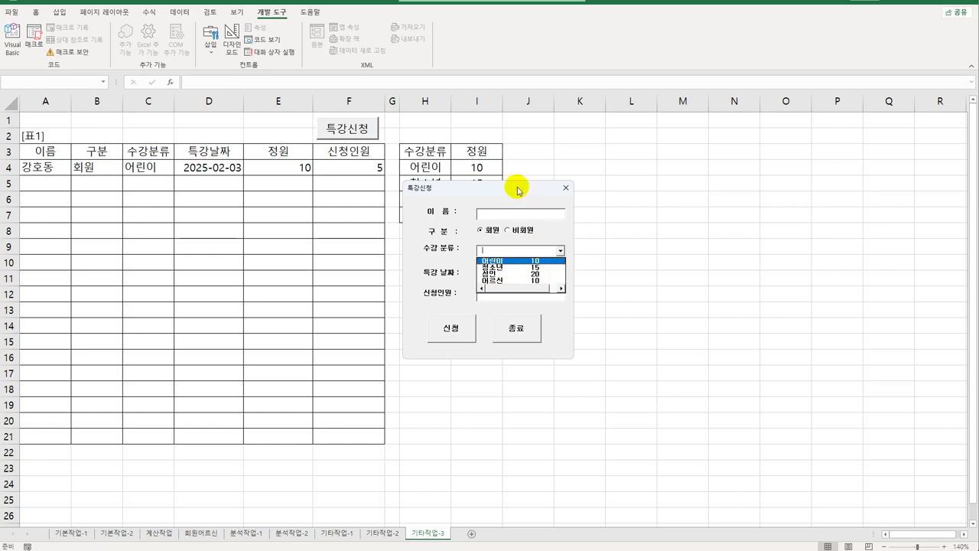
{"action": "left_click_drag", "start_coordinate": [517, 187], "coordinate": [653, 140]}
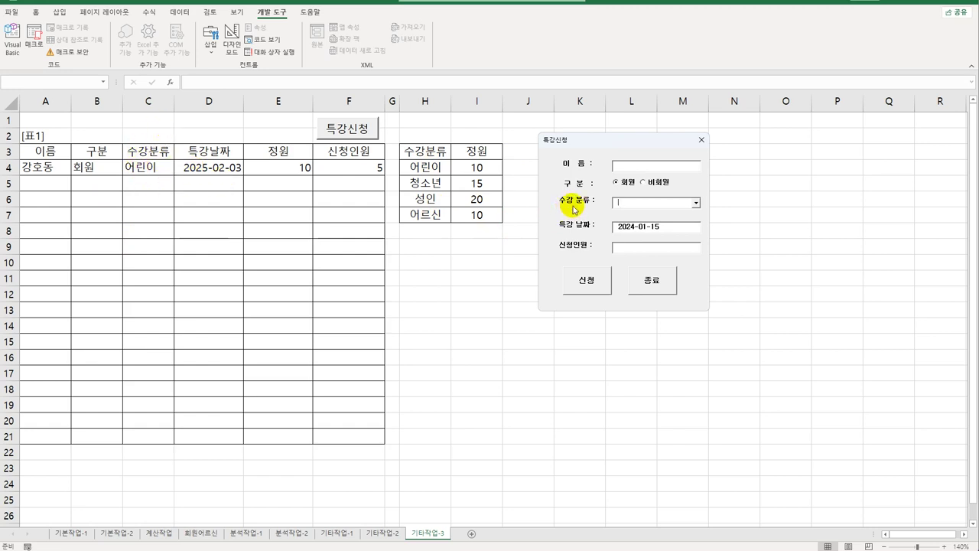
{"action": "left_click", "coordinate": [696, 203]}
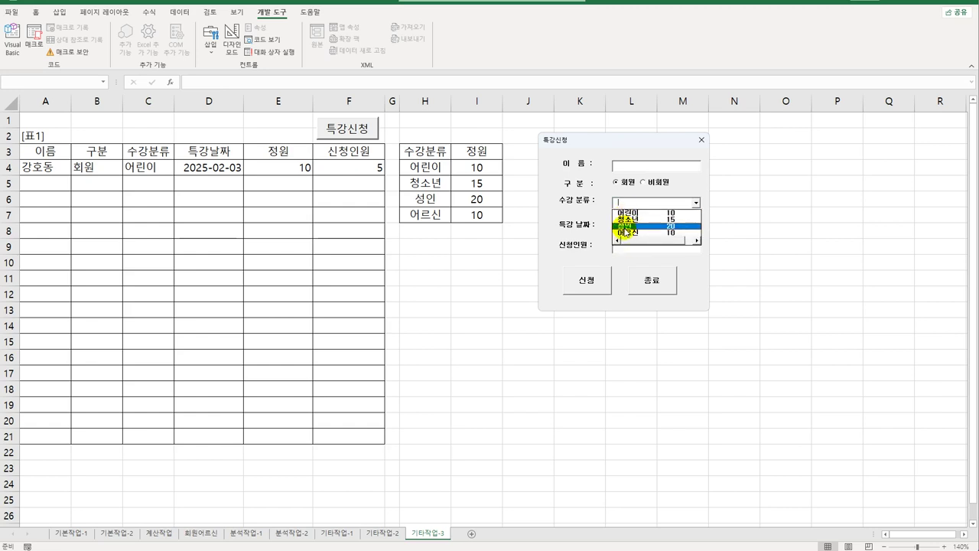
- Close the running 특강신청 form and reopen the cmd신청_Click code in the Visual Basic editor
{"action": "left_click", "coordinate": [701, 139]}
{"action": "left_click", "coordinate": [700, 139]}
{"action": "left_click", "coordinate": [685, 227]}
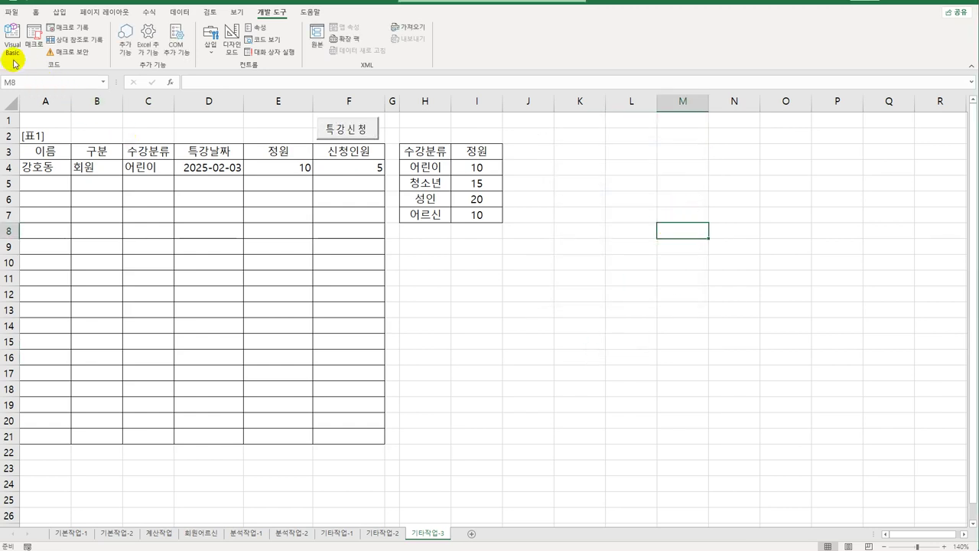
{"action": "left_click", "coordinate": [13, 45]}
{"action": "double_click", "coordinate": [570, 166]}
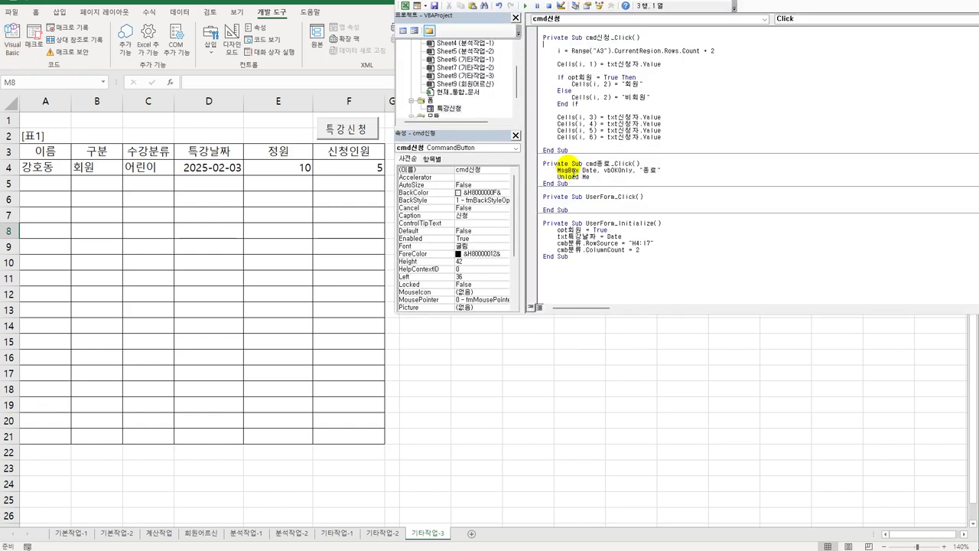
- Replace txt신청자.Value with cmb분류.Column(0) in the Cells(i, 3) line
{"action": "left_click_drag", "start_coordinate": [608, 118], "coordinate": [677, 120]}
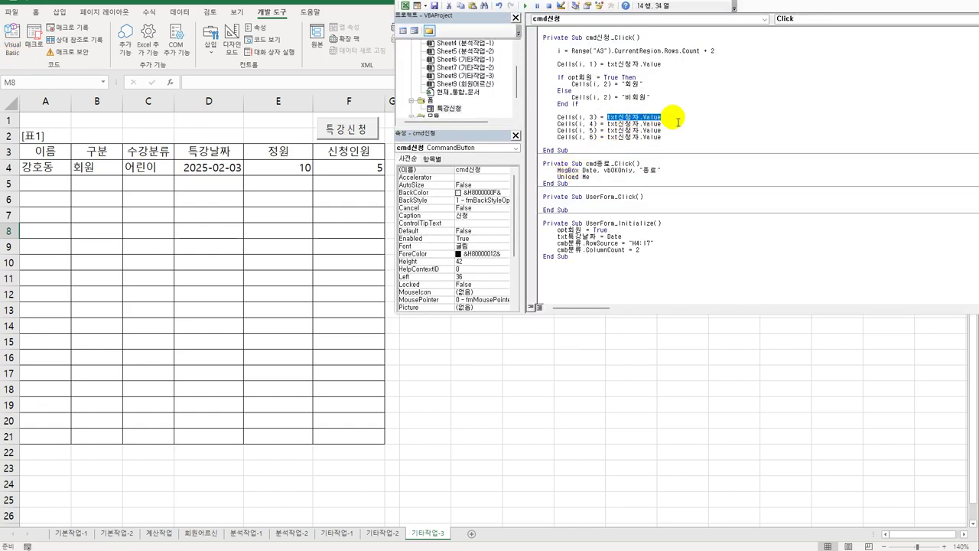
{"action": "type", "text": "cmb"}
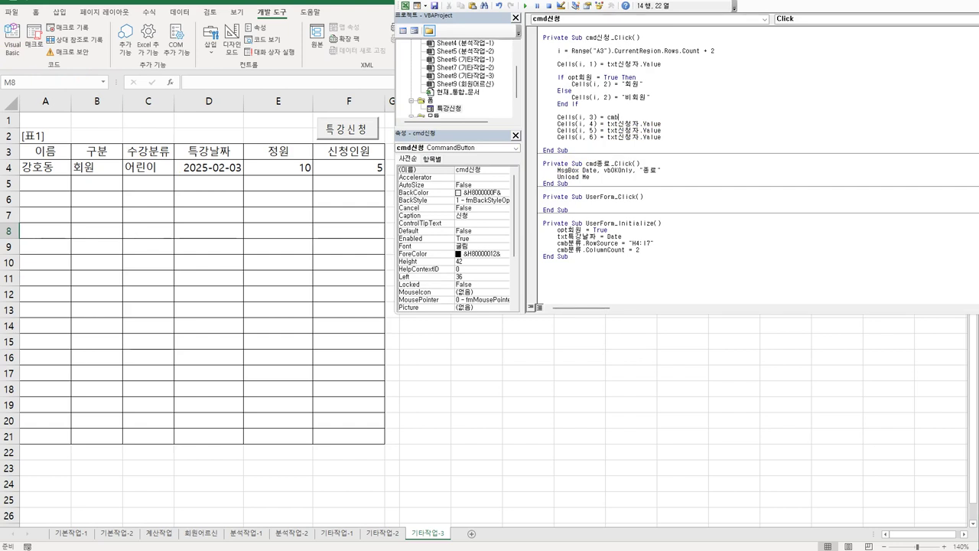
{"action": "type", "text": "분류."}
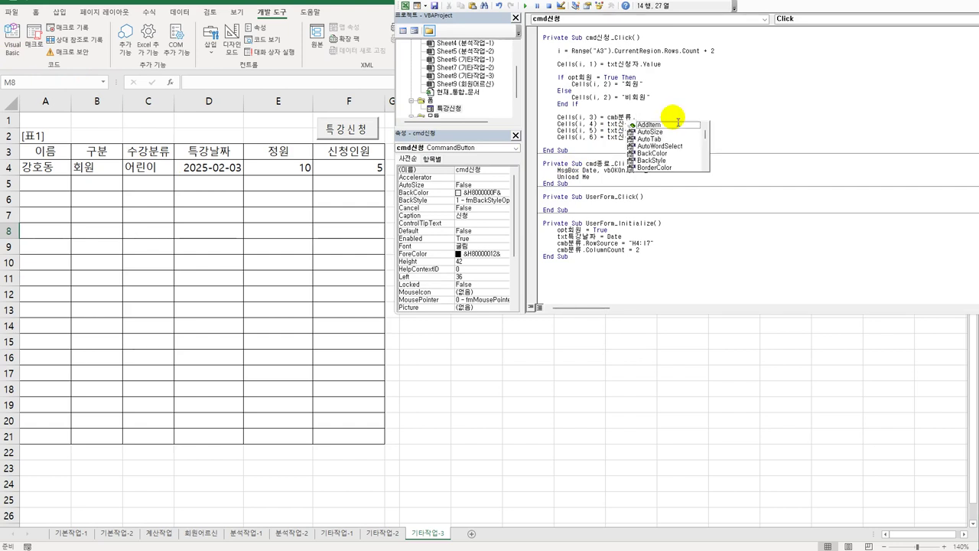
{"action": "type", "text": "co"}
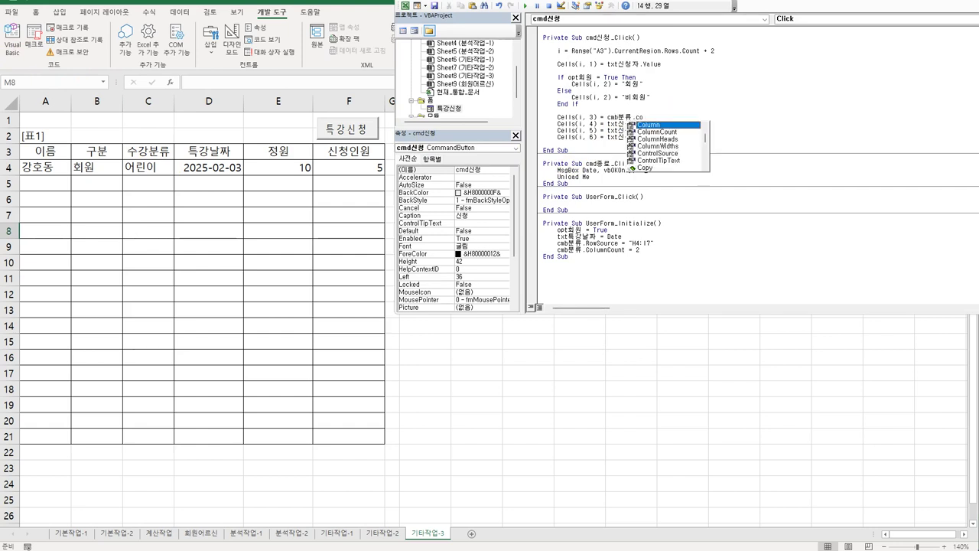
{"action": "double_click", "coordinate": [678, 124]}
{"action": "type", "text": "(0)"}
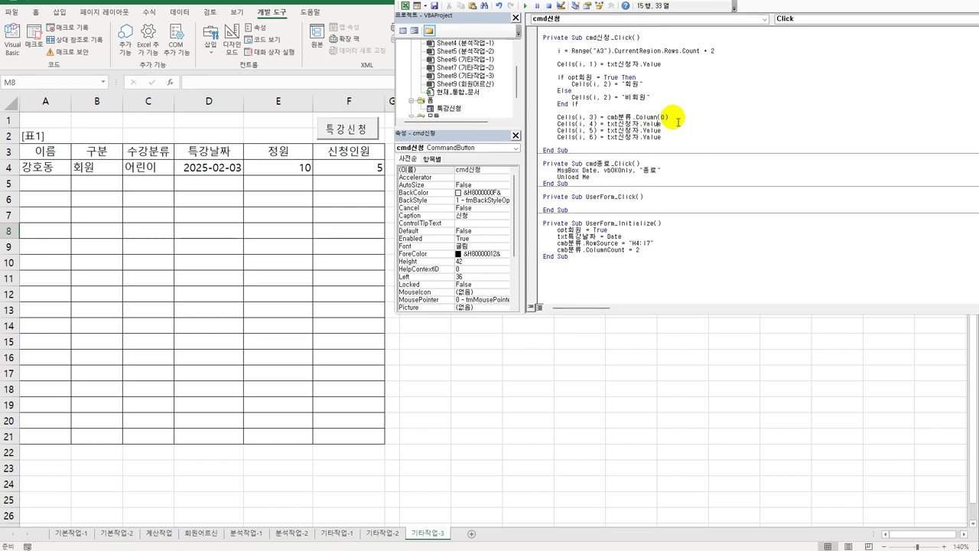
- Copy the 특강 날짜 text box's name, txt특강날짜, from the form and substitute it for txt신청자 in the Cells(i, 4) line
{"action": "double_click", "coordinate": [455, 109]}
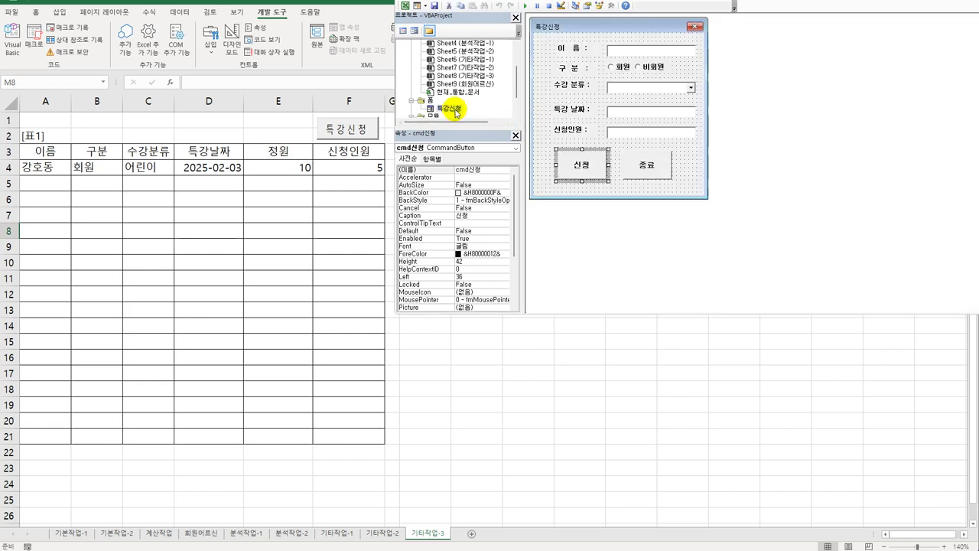
{"action": "left_click", "coordinate": [612, 110]}
{"action": "left_click", "coordinate": [422, 169]}
{"action": "key", "text": "ctrl+c"}
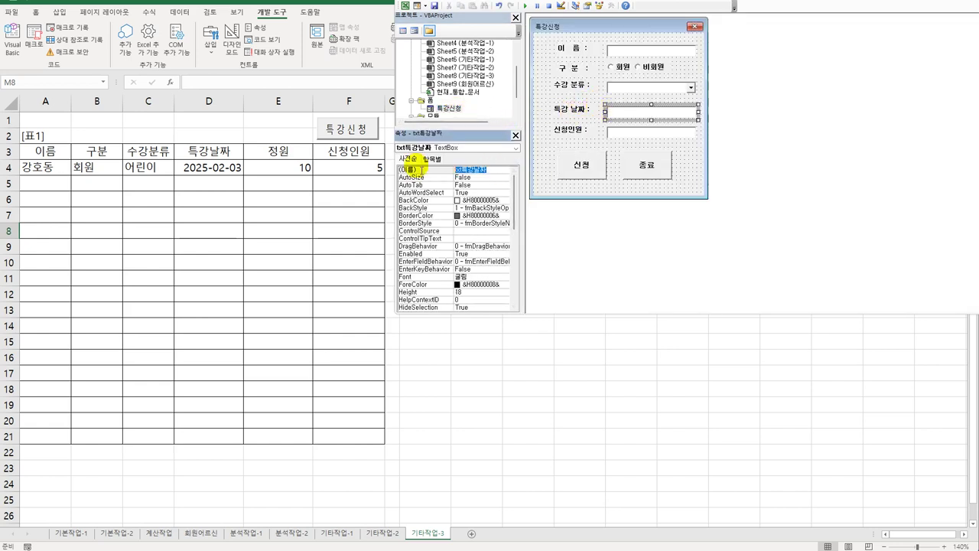
{"action": "double_click", "coordinate": [572, 167]}
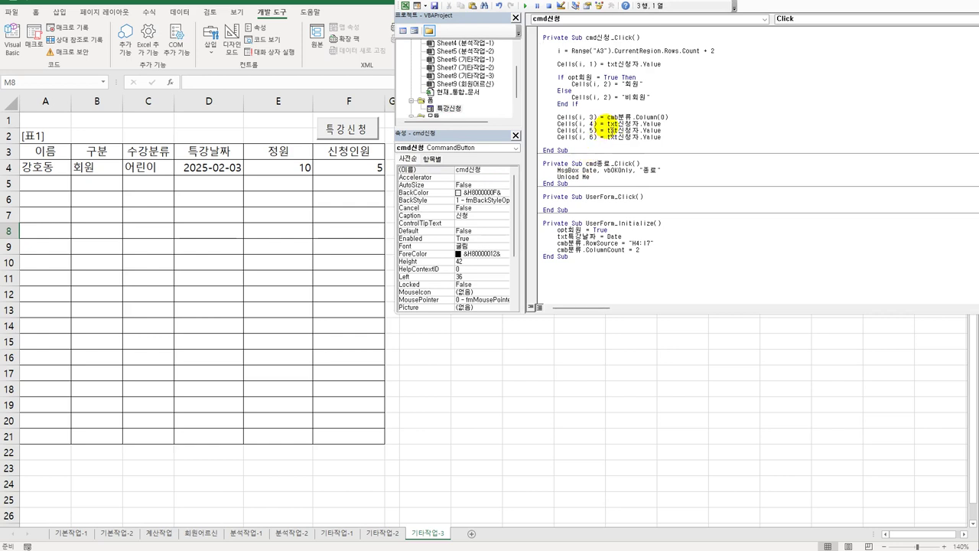
{"action": "double_click", "coordinate": [621, 123]}
{"action": "key", "text": "ctrl+v"}
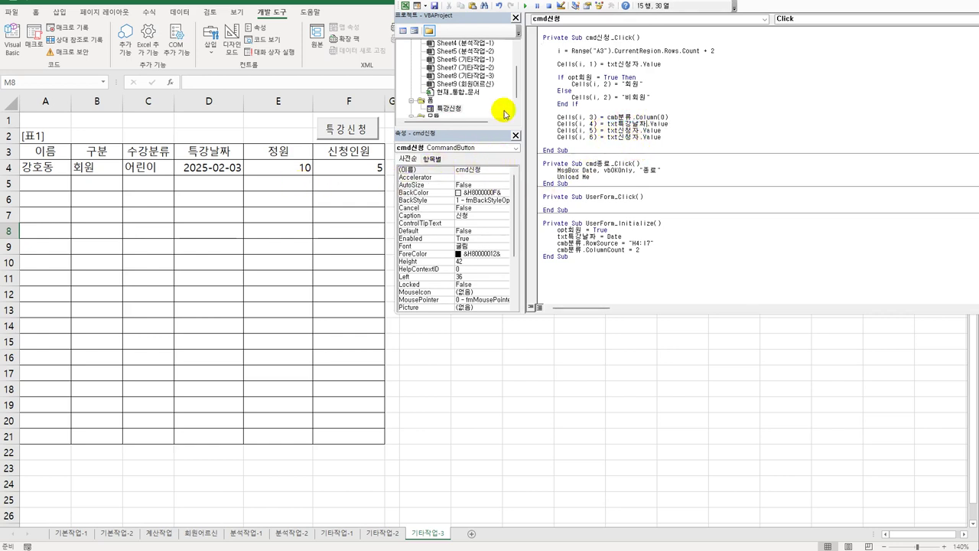
- Copy the 신청인원 text box's name, txt신청인원, from the form and substitute it for txt신청자 in the Cells(i, 6) line
{"action": "double_click", "coordinate": [456, 110]}
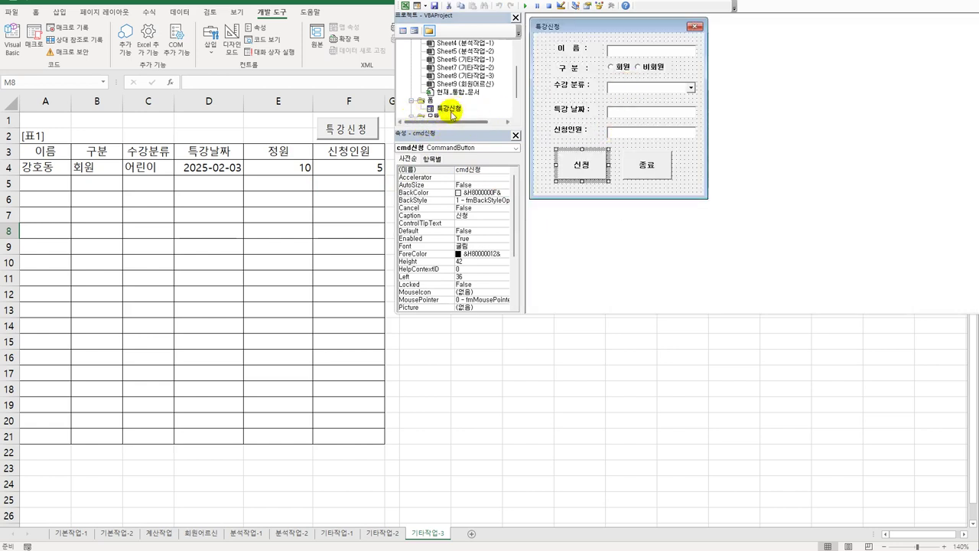
{"action": "left_click", "coordinate": [625, 136]}
{"action": "left_click", "coordinate": [421, 169]}
{"action": "key", "text": "ctrl+c"}
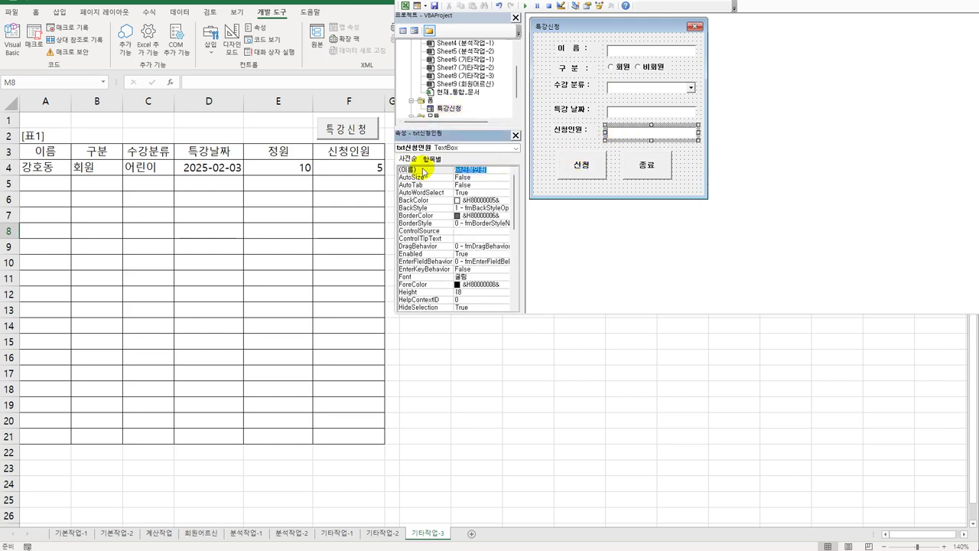
{"action": "double_click", "coordinate": [559, 178]}
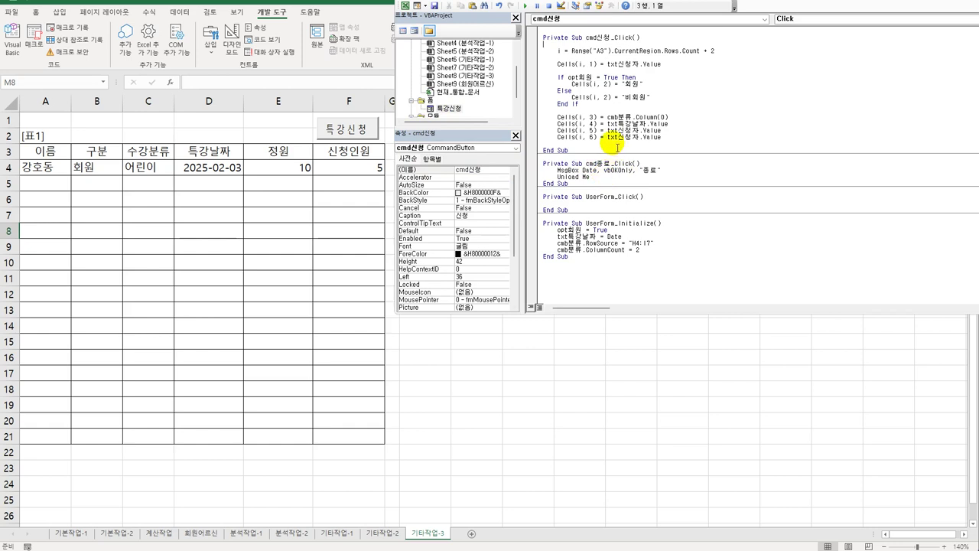
{"action": "left_click_drag", "start_coordinate": [608, 138], "coordinate": [684, 117]}
{"action": "key", "text": "ctrl+v"}
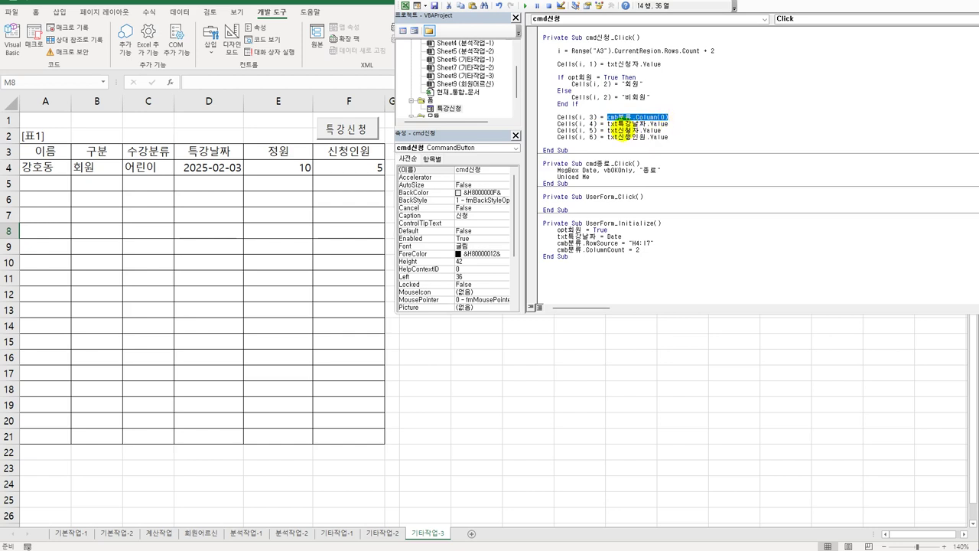
- Replace txt신청자.Value with cmb분류.Column(1) in the Cells(i, 5) line
{"action": "left_click_drag", "start_coordinate": [607, 131], "coordinate": [663, 132]}
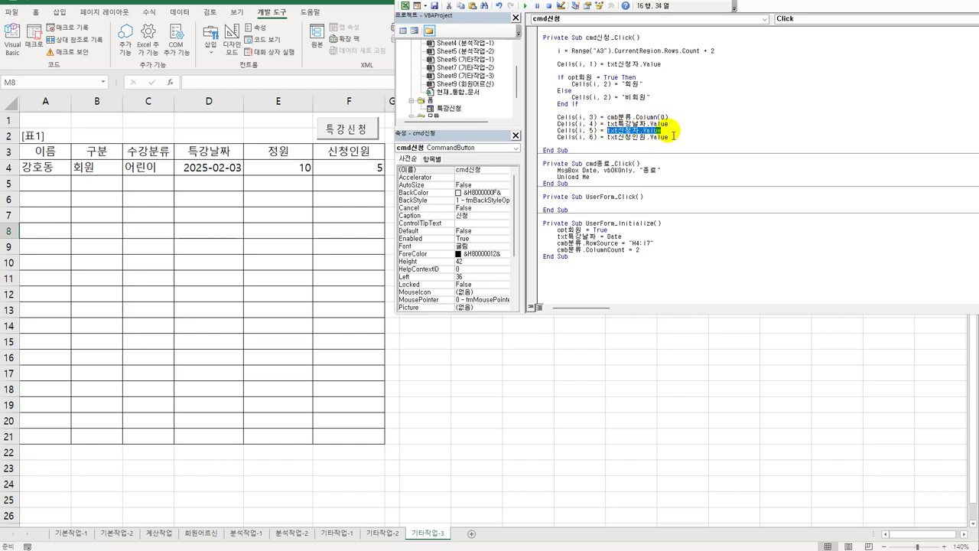
{"action": "type", "text": "cmb분류.Column(0)"}
{"action": "key", "text": "Left"}
{"action": "key", "text": "BackSpace"}
{"action": "type", "text": "1"}
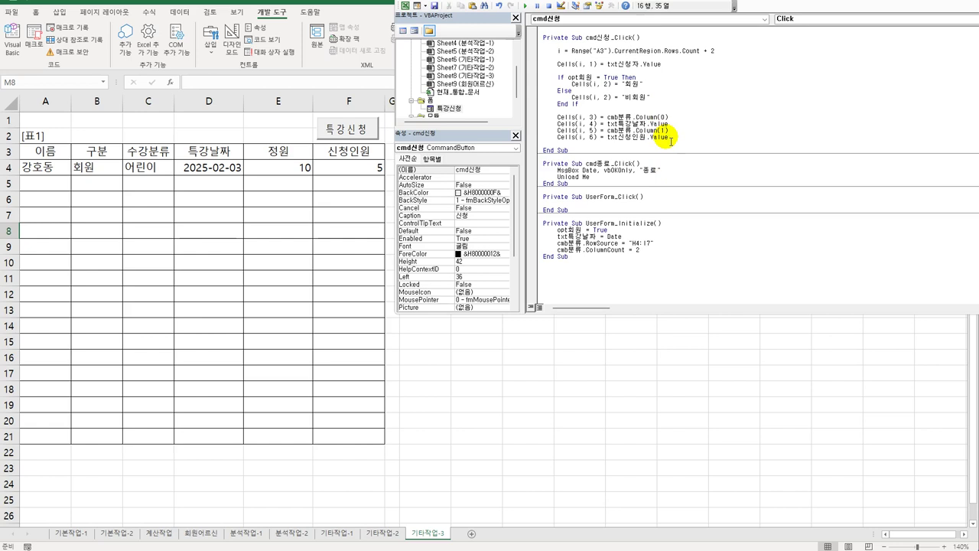
{"action": "left_click", "coordinate": [662, 117]}
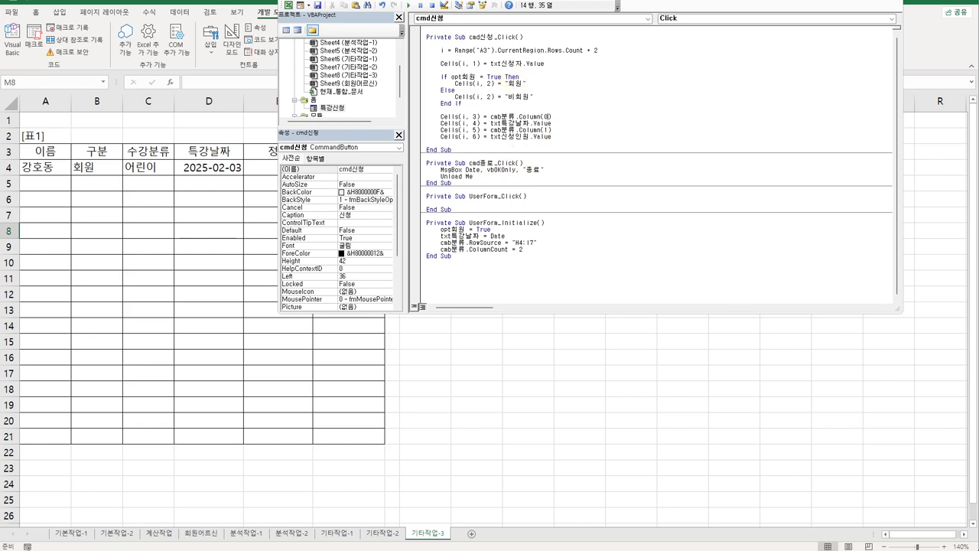
- Return to the 기타작업-3 sheet, open the 특강신청 form and move it clear of both tables
{"action": "left_click", "coordinate": [684, 280]}
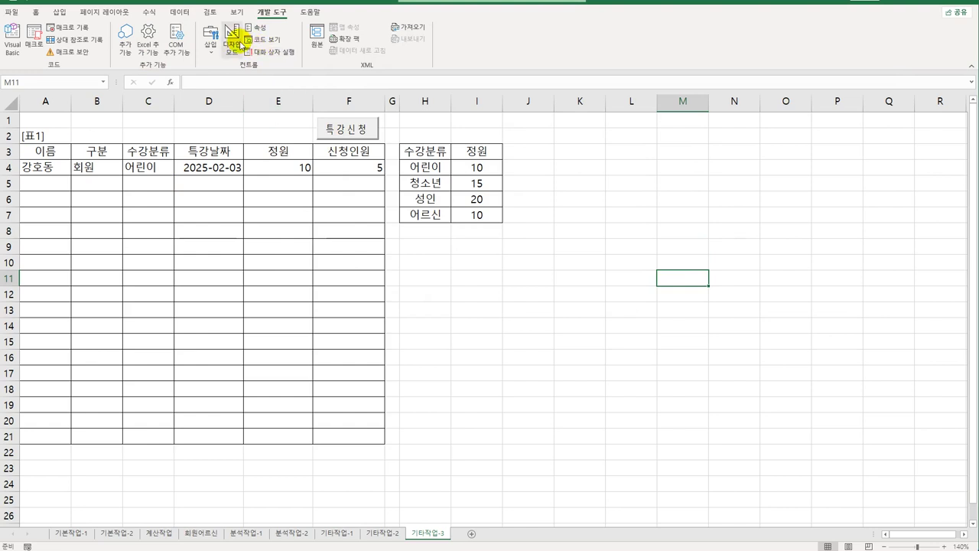
{"action": "left_click", "coordinate": [359, 131]}
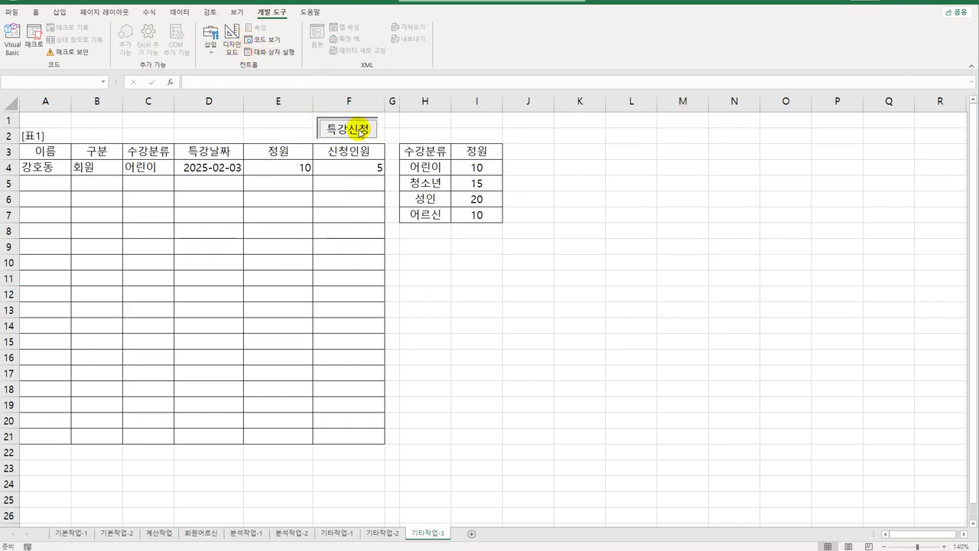
{"action": "left_click_drag", "start_coordinate": [498, 192], "coordinate": [608, 192]}
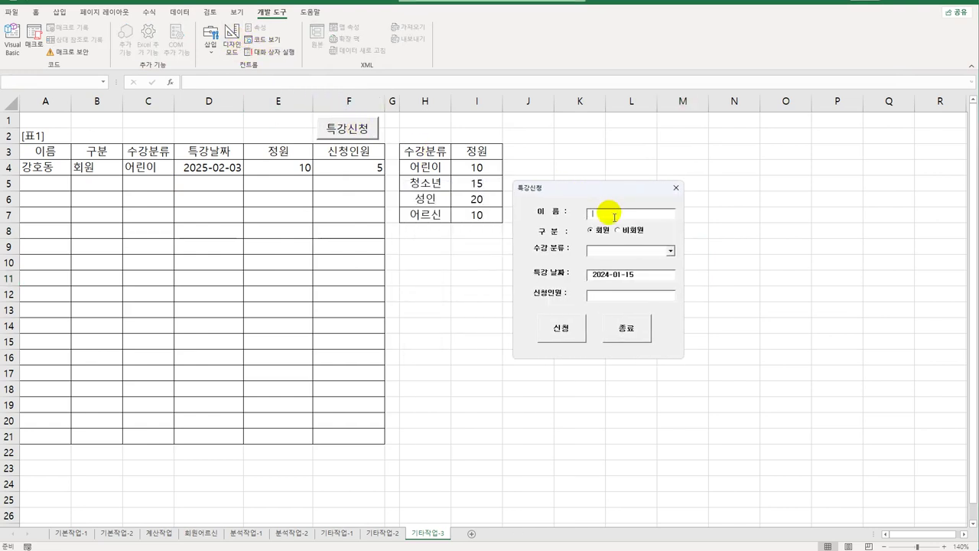
- Enter the applicant's name, choose 성인 as 수강 분류, set 신청인원 to 5 and submit the application
{"action": "type", "text": "g"}
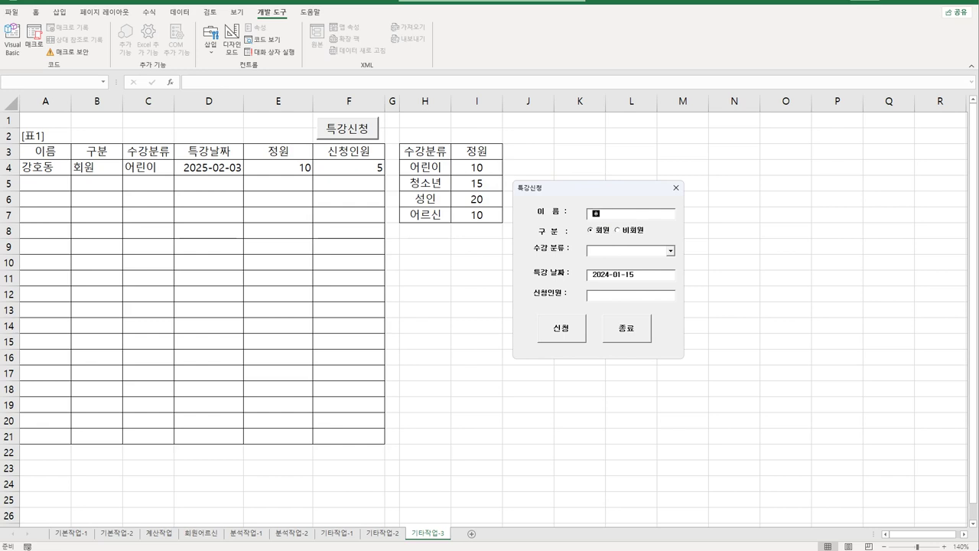
{"action": "type", "text": "길동"}
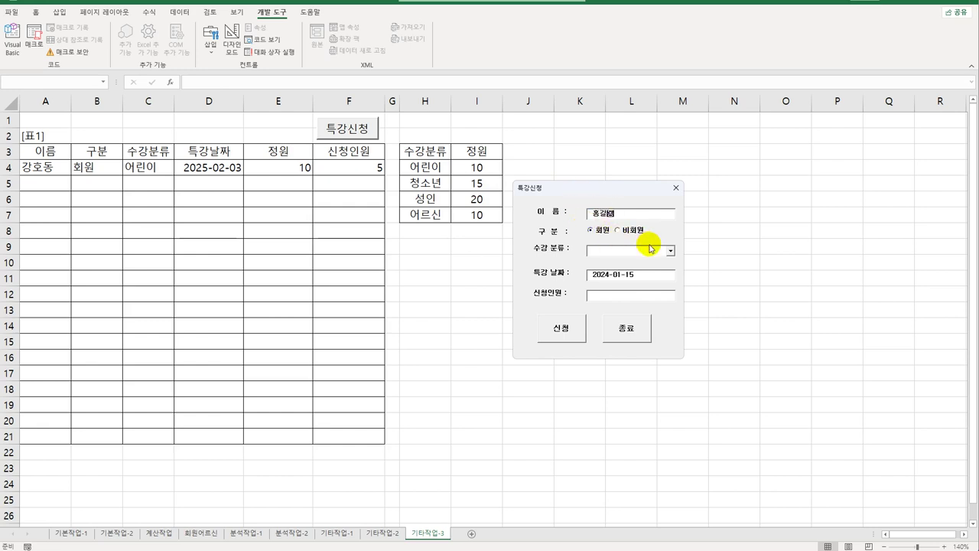
{"action": "left_click", "coordinate": [670, 250]}
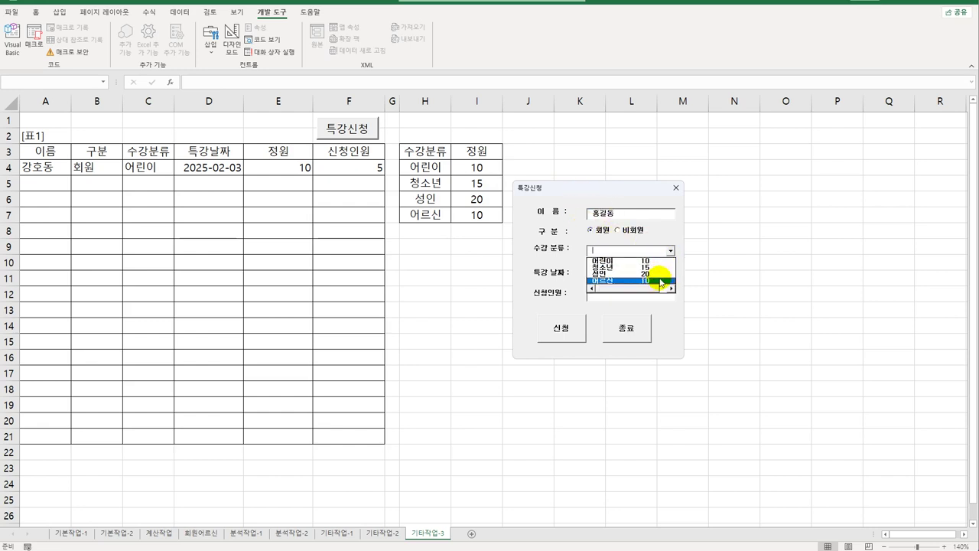
{"action": "left_click", "coordinate": [650, 274]}
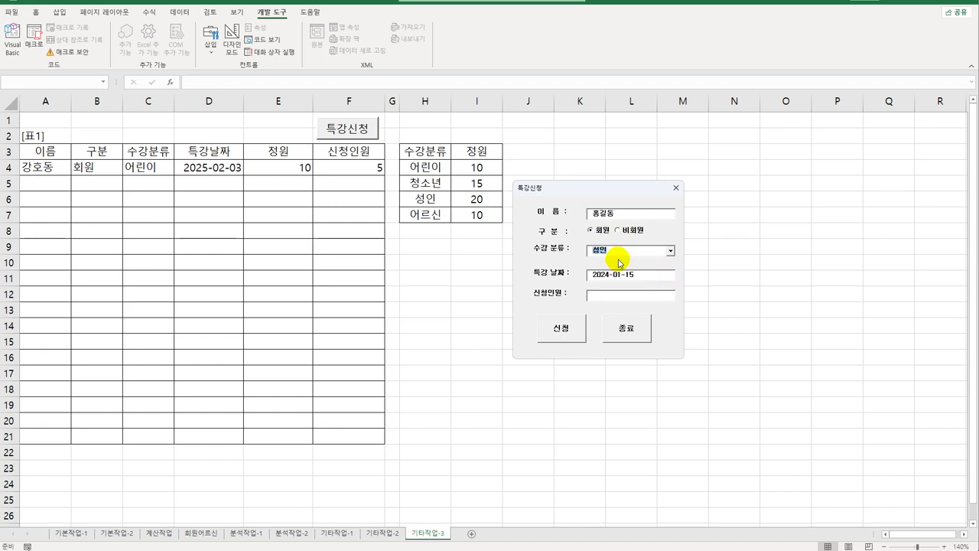
{"action": "left_click", "coordinate": [600, 295]}
{"action": "type", "text": "5"}
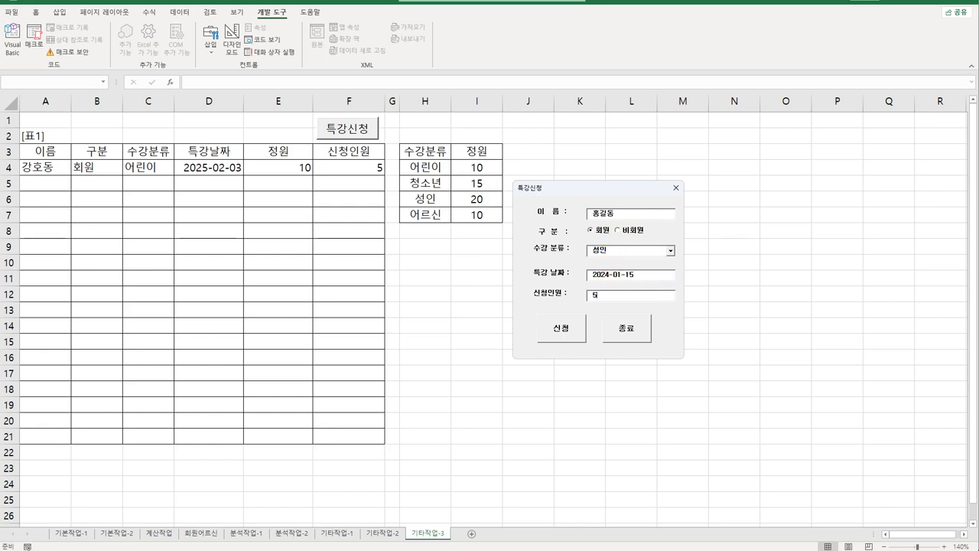
{"action": "left_click", "coordinate": [566, 329]}
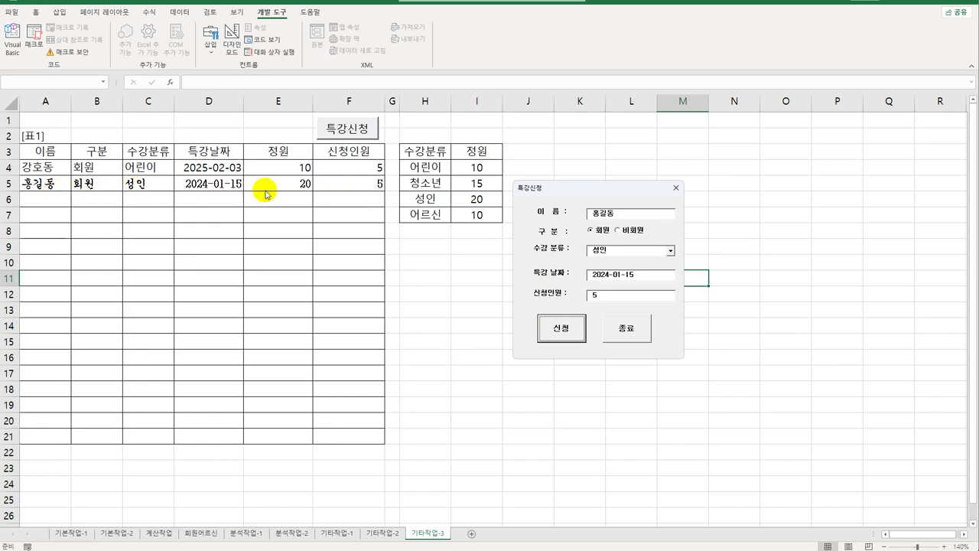
- Close the 특강신청 form with 종료, dismiss its date message and check the formatting of the new row's 특강날짜 cell
{"action": "left_click", "coordinate": [647, 330]}
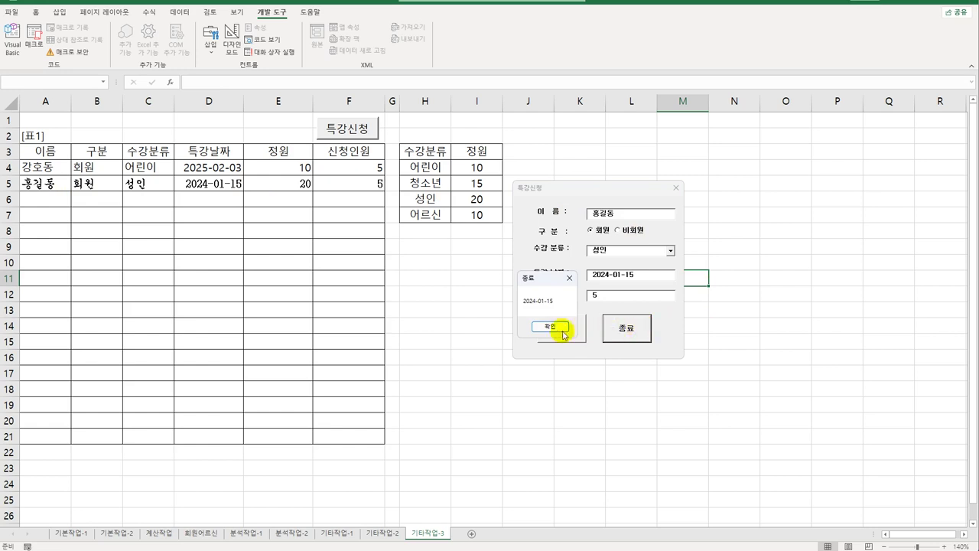
{"action": "left_click", "coordinate": [560, 329]}
{"action": "left_click", "coordinate": [546, 324]}
{"action": "left_click", "coordinate": [222, 188]}
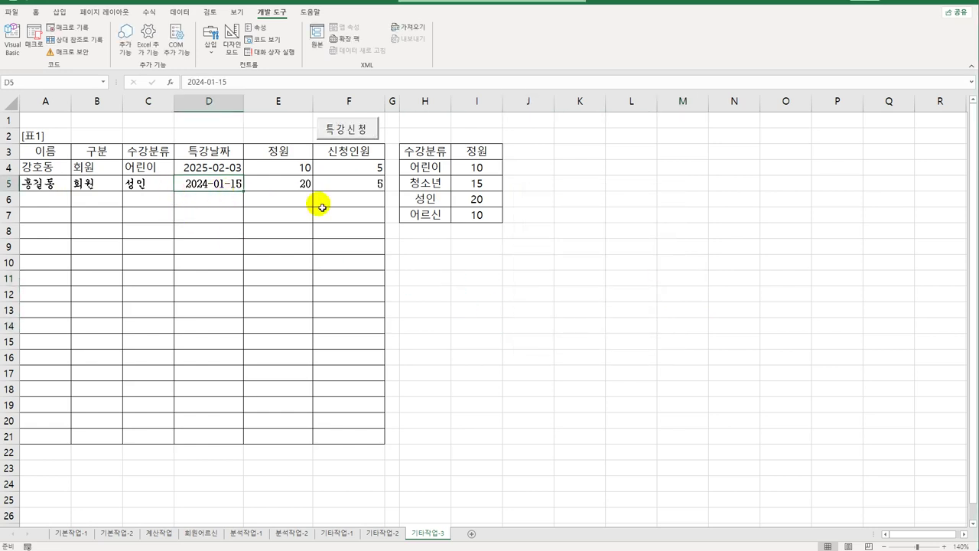
{"action": "left_click", "coordinate": [36, 13]}
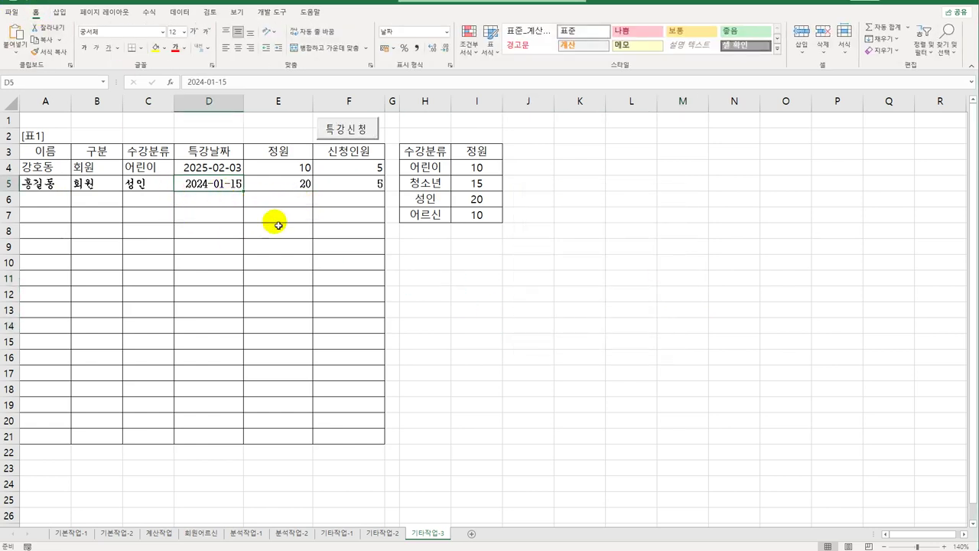
{"action": "left_click", "coordinate": [563, 264]}
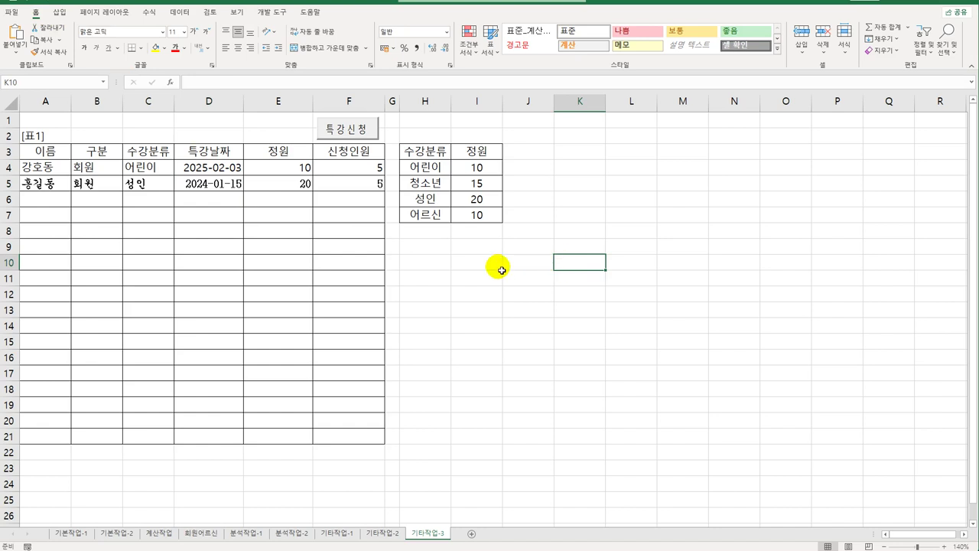